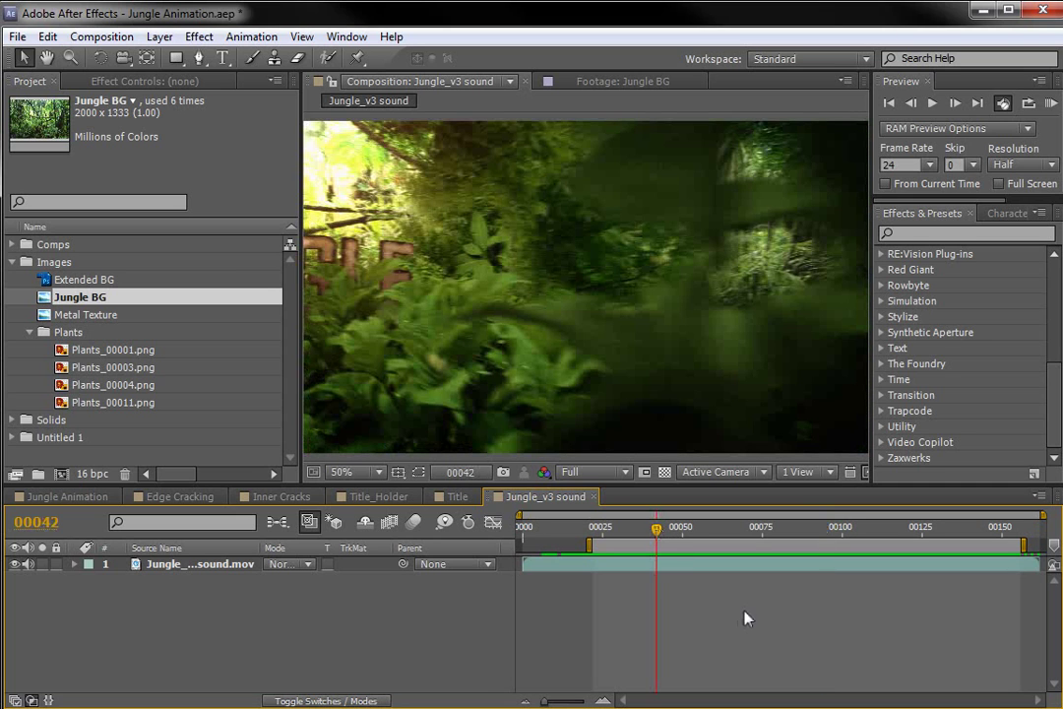
# - Preview the Jungle_v3 sound animation and inspect the Plants_00001.png and Plants_00003.png footage
pyautogui.press('KP_0')
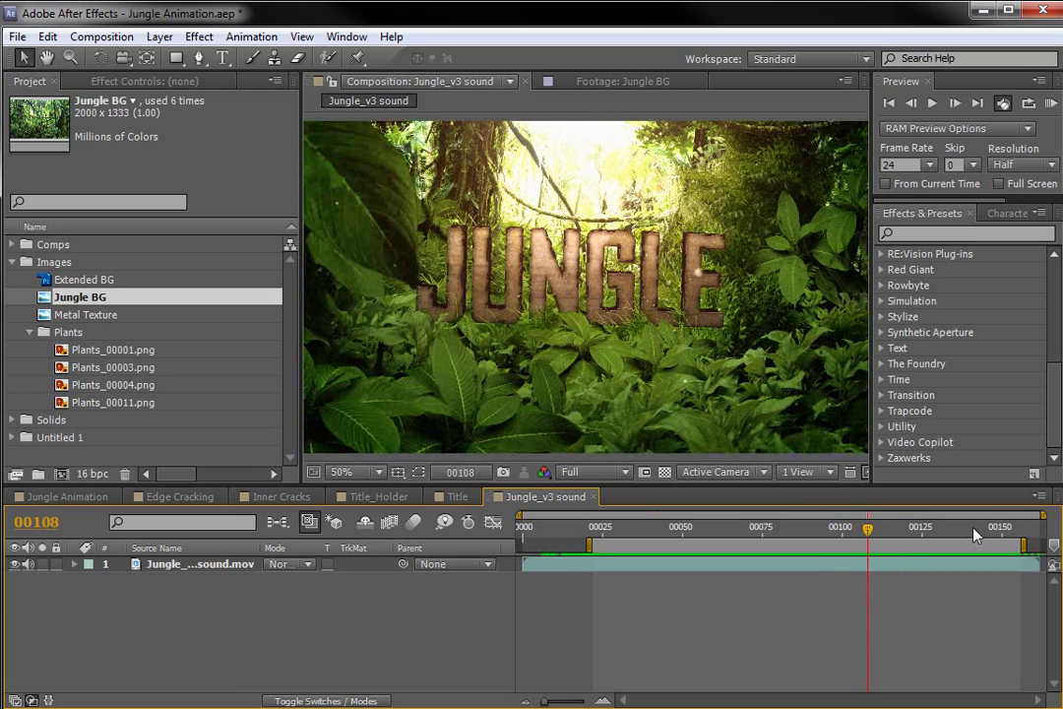
pyautogui.click(800, 529)
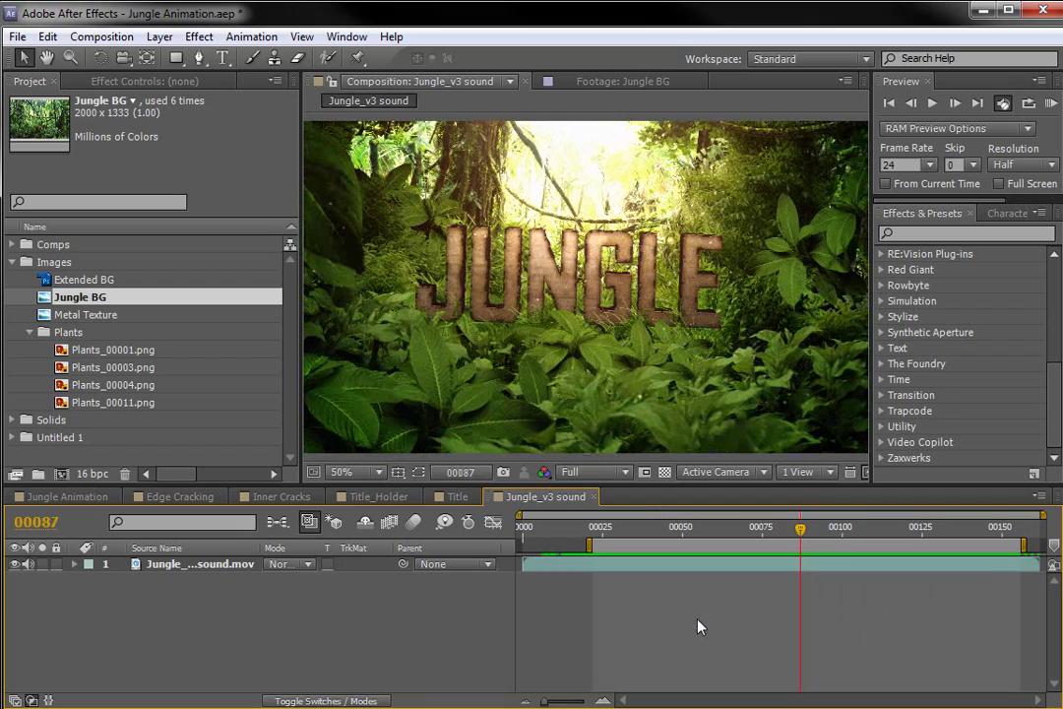
pyautogui.moveTo(658, 529); pyautogui.dragTo(866, 563)
pyautogui.doubleClick(98, 350)
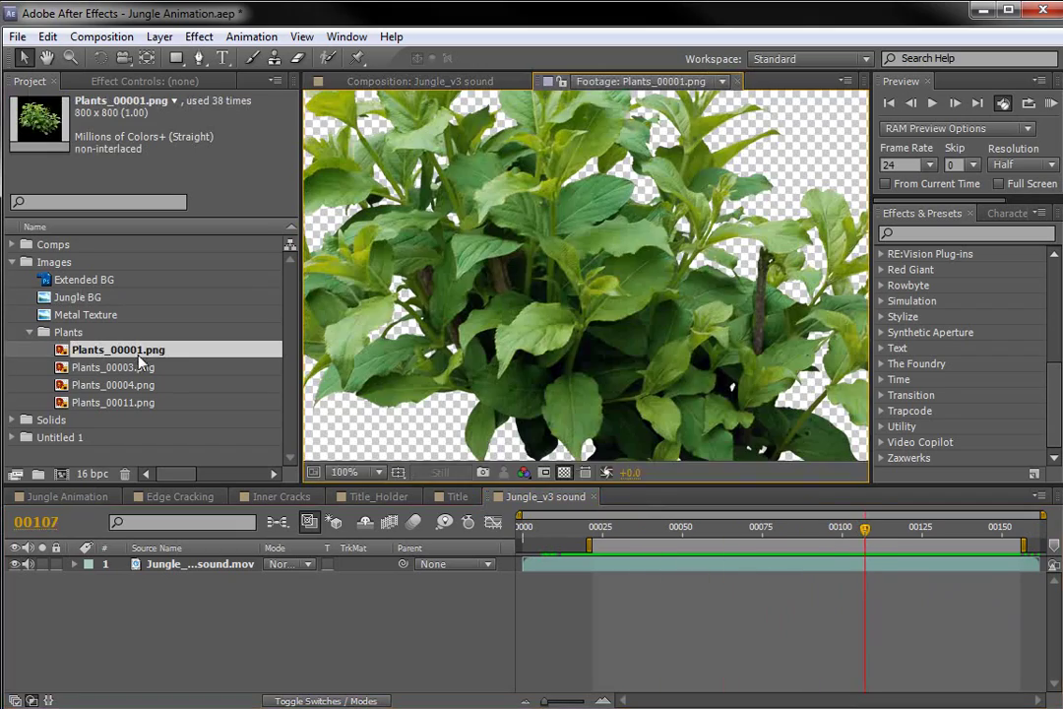
pyautogui.doubleClick(118, 370)
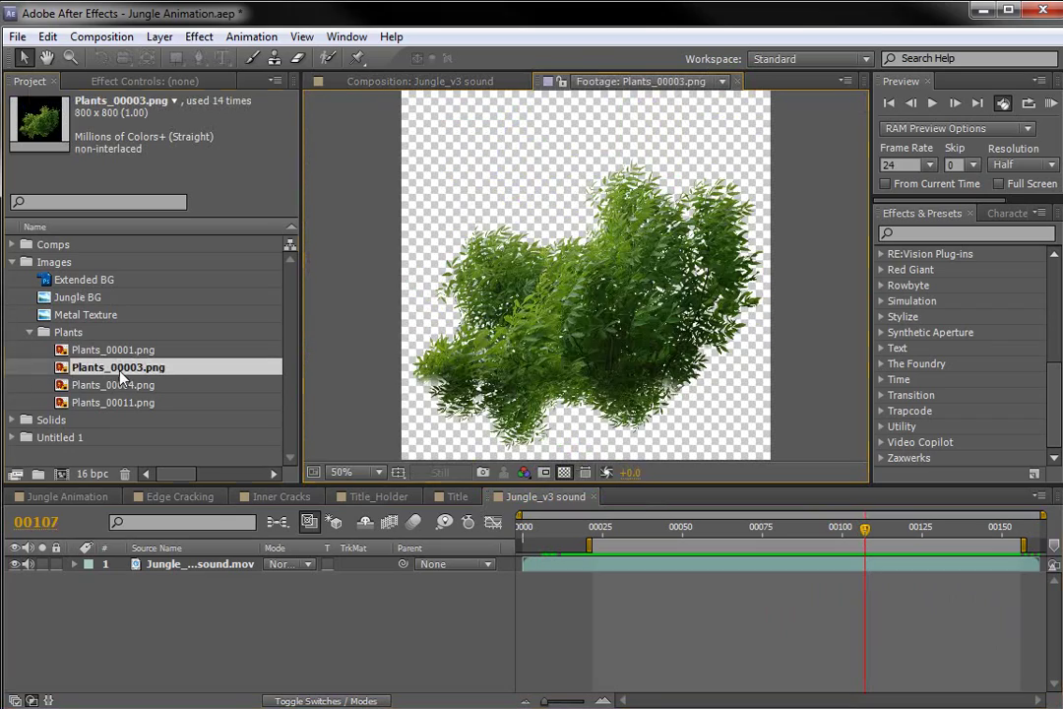
pyautogui.click(420, 81)
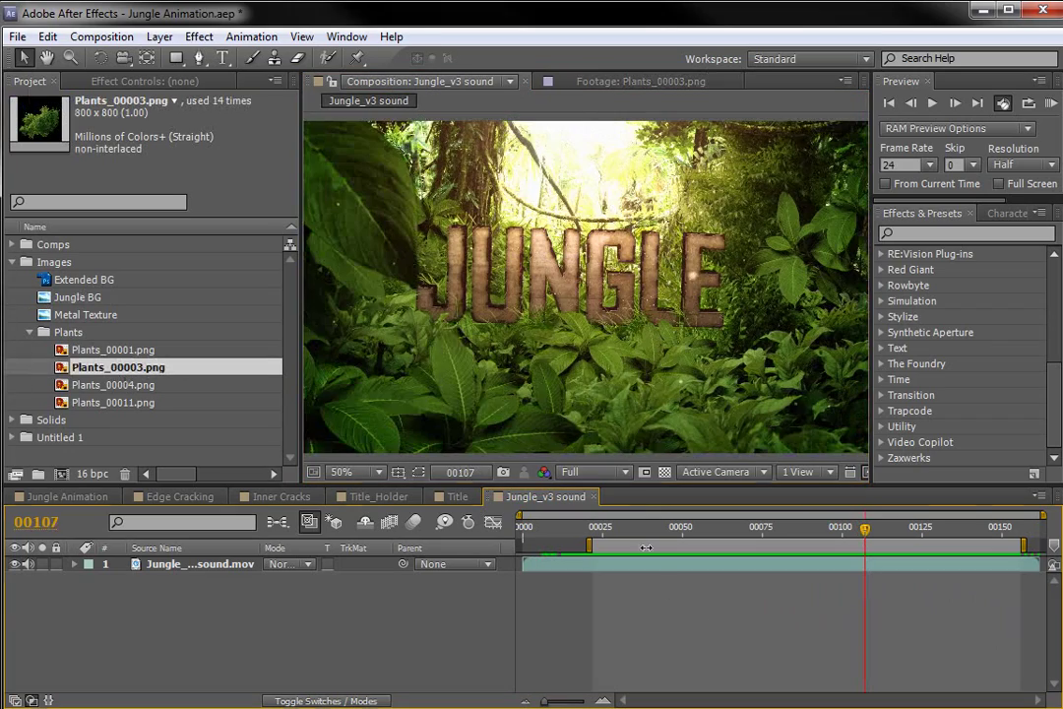
# - Scrub through the Jungle_v3 sound composition and examine the plants around the title in an enlarged view
pyautogui.click(621, 530)
pyautogui.moveTo(621, 536); pyautogui.dragTo(935, 537)
pyautogui.scroll(2, 491, 279)
pyautogui.press('`')
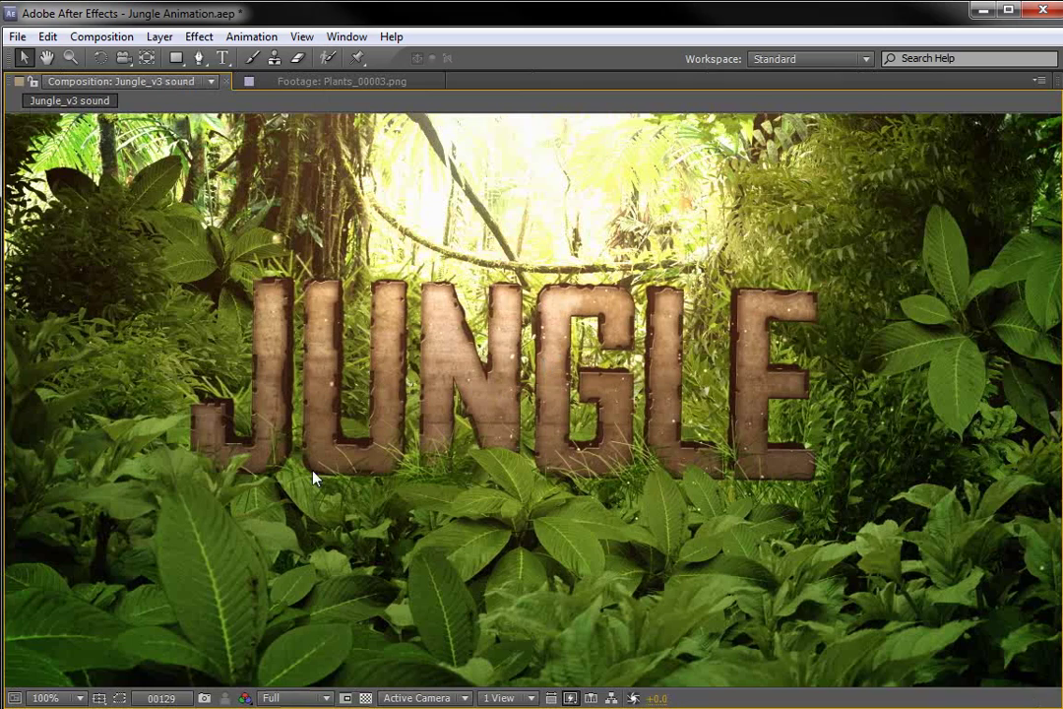
pyautogui.scroll(-2, 313, 394)
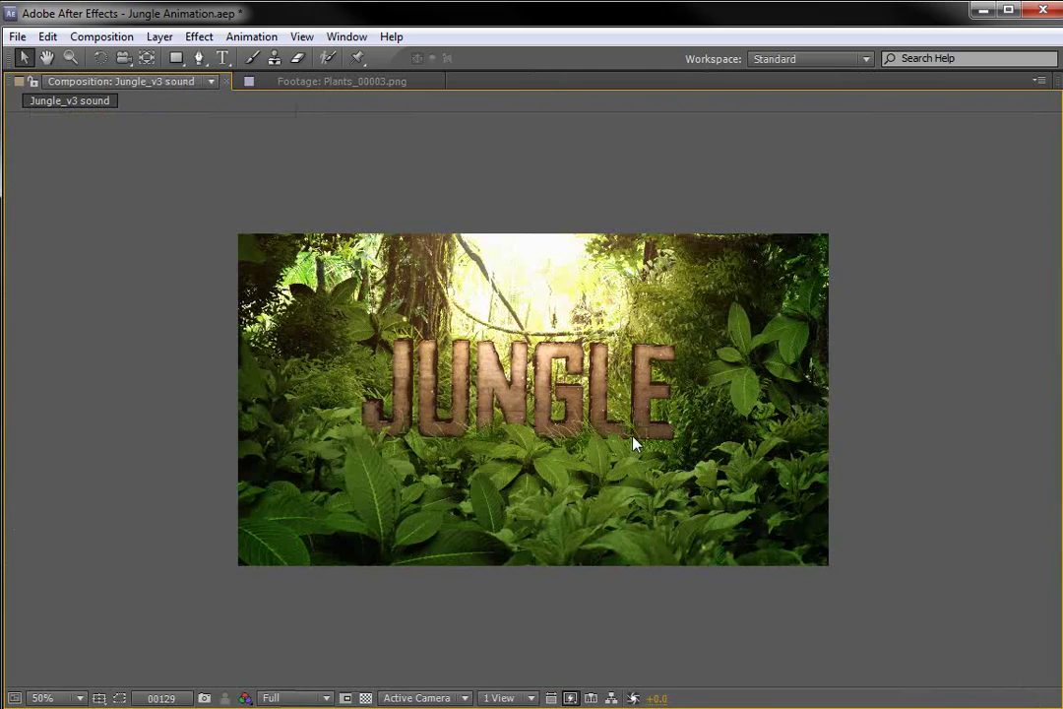
pyautogui.press('`')
pyautogui.moveTo(695, 534); pyautogui.dragTo(844, 540)
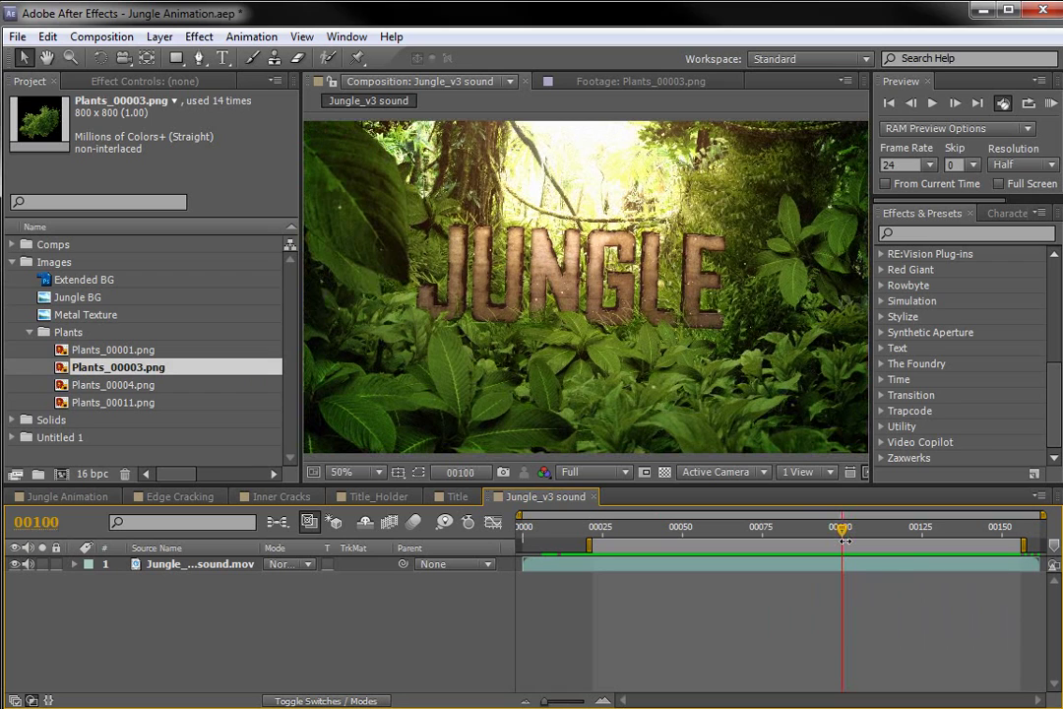
pyautogui.moveTo(855, 538); pyautogui.dragTo(934, 540)
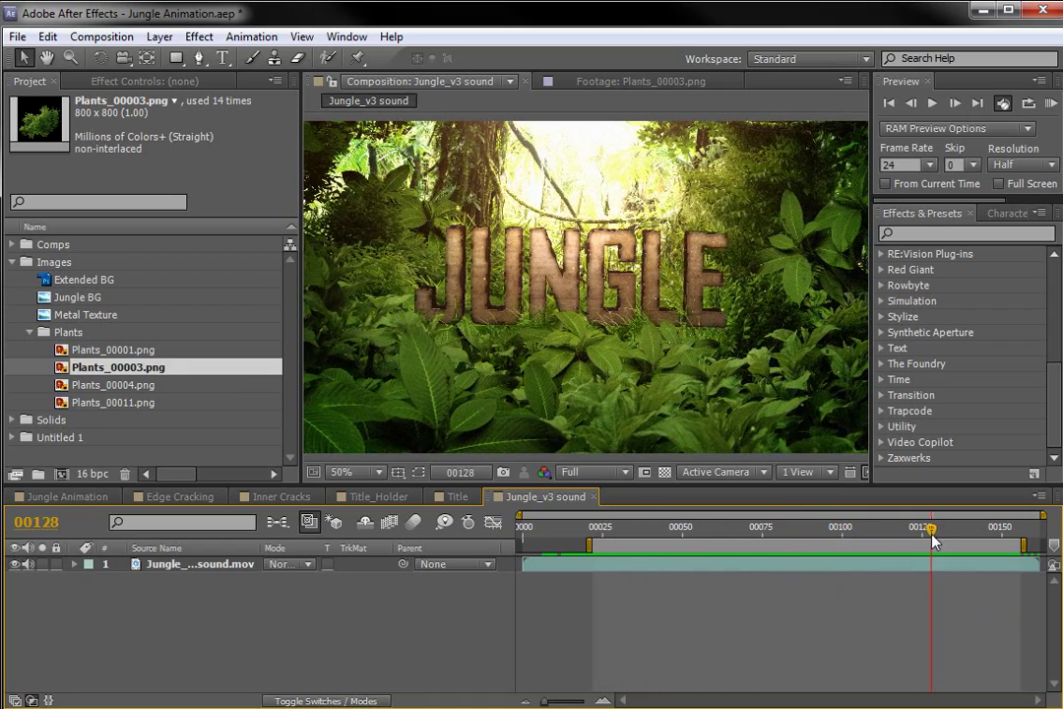
pyautogui.click(89, 350)
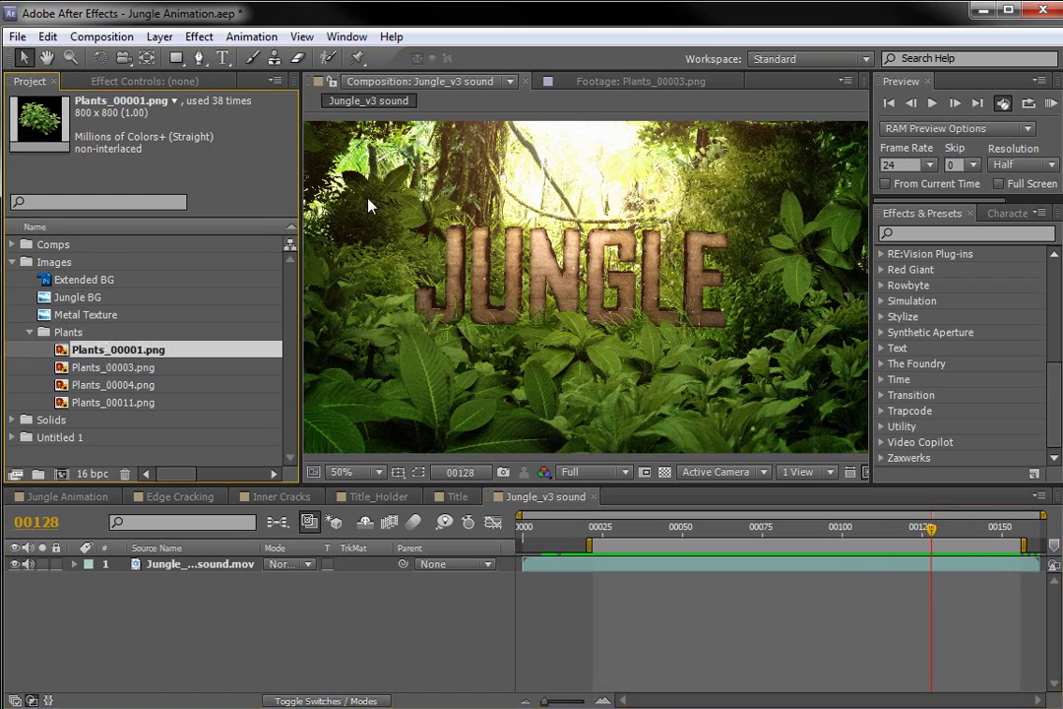
pyautogui.moveTo(598, 532); pyautogui.dragTo(863, 558)
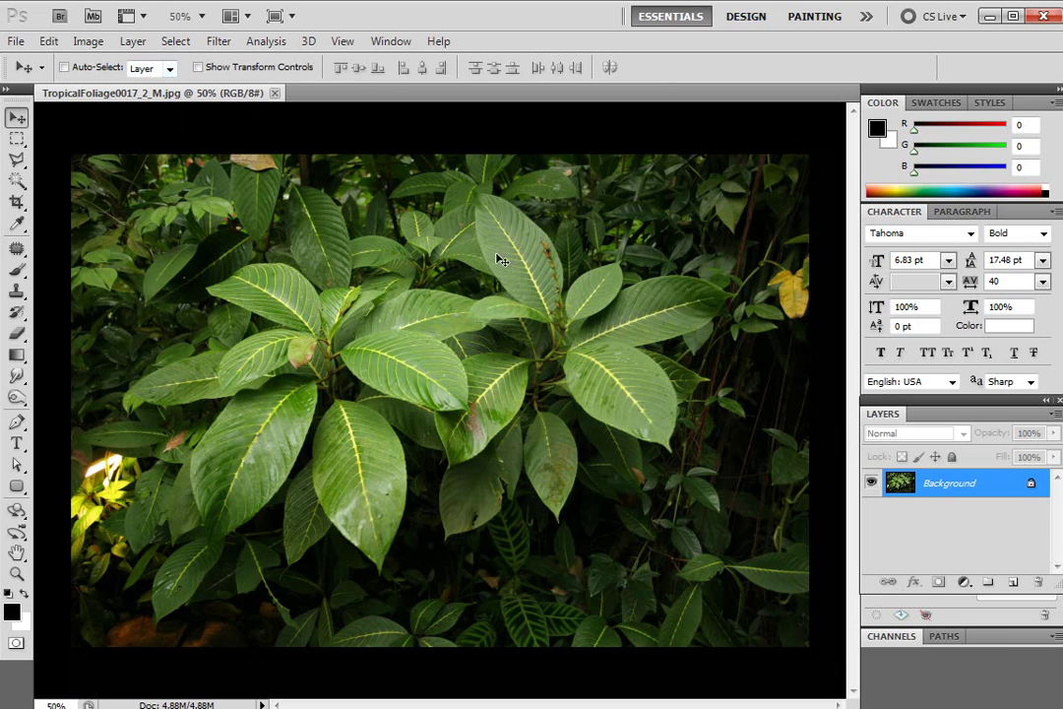
# - In Photoshop, select the upper-left leaf of the foliage photo with the Quick Selection tool at brush size 15
pyautogui.click(20, 185)
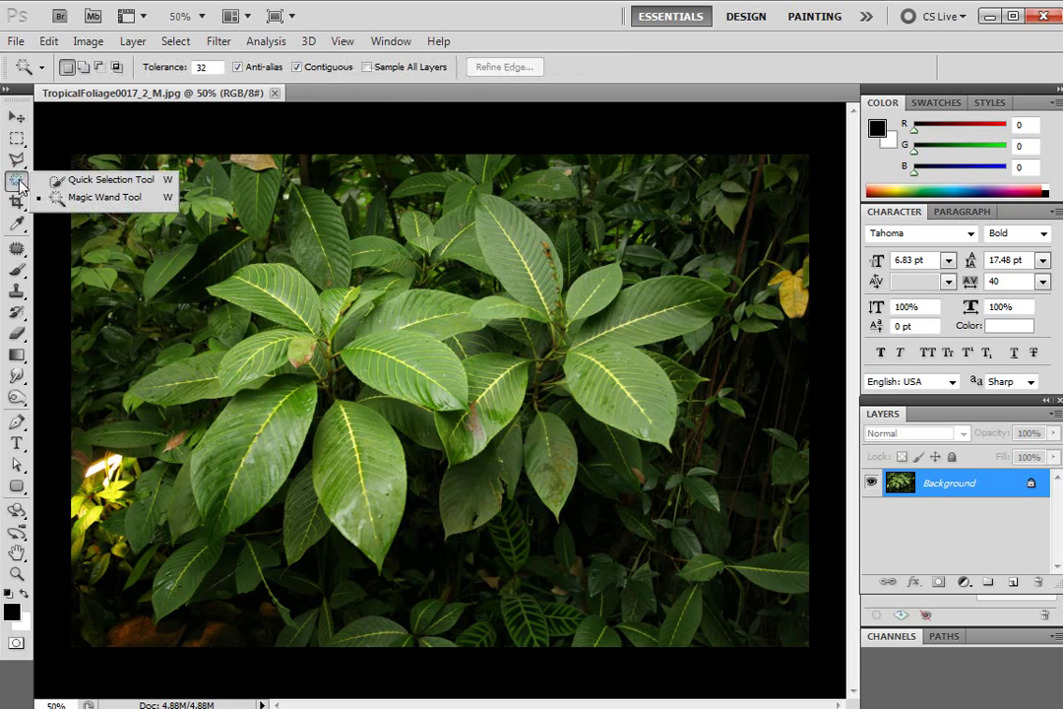
pyautogui.click(98, 179)
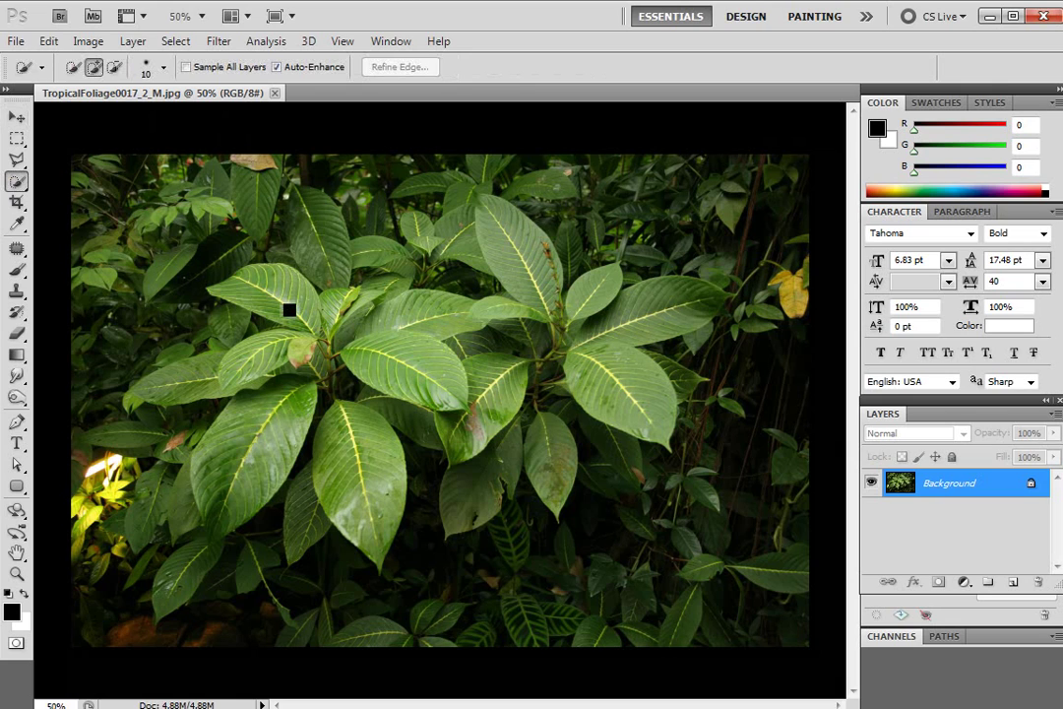
pyautogui.press(']')
pyautogui.moveTo(288, 308)
pyautogui.mouseDown()
pyautogui.moveTo(279, 294)
pyautogui.moveTo(293, 294)
pyautogui.moveTo(270, 289)
pyautogui.moveTo(253, 303)
pyautogui.mouseUp()
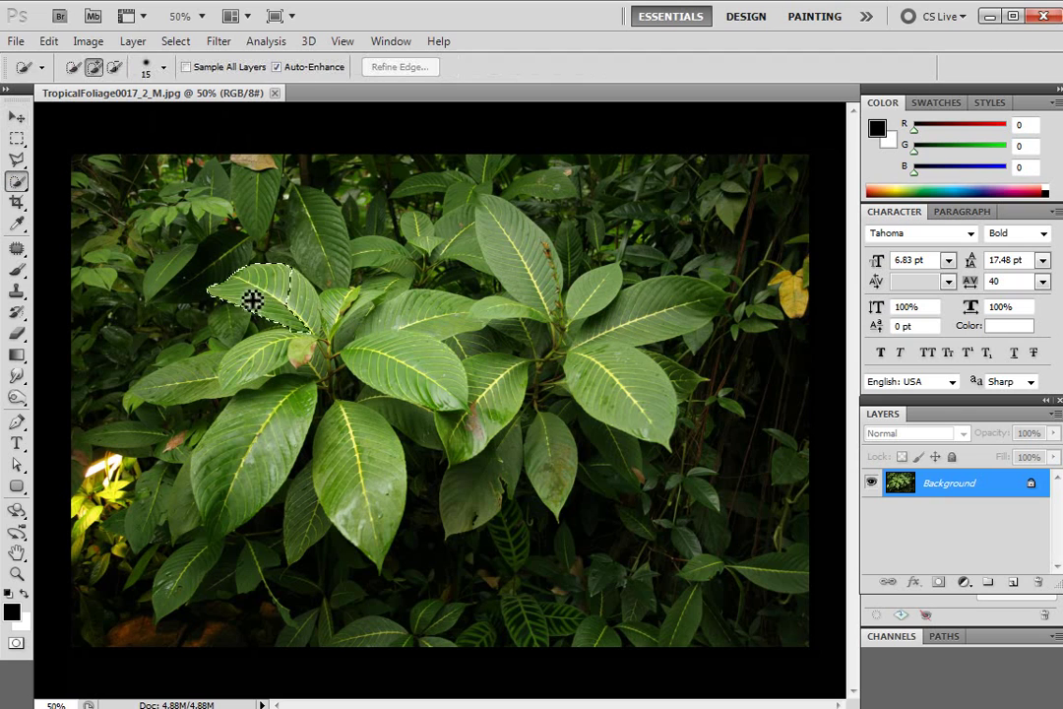
pyautogui.moveTo(317, 326); pyautogui.dragTo(317, 321)
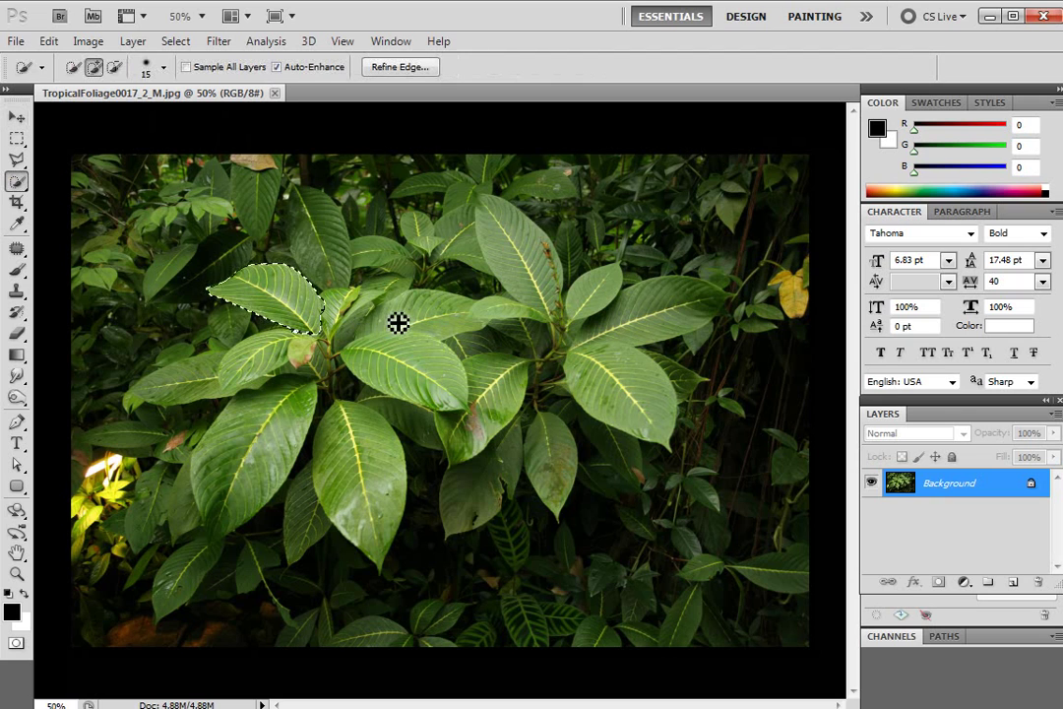
# - Extend the selection over the remaining bright leaves of both plants, enlarging the brush to 30
pyautogui.moveTo(231, 377)
pyautogui.mouseDown()
pyautogui.moveTo(272, 365)
pyautogui.moveTo(255, 371)
pyautogui.moveTo(314, 371)
pyautogui.mouseUp()
pyautogui.press(']')
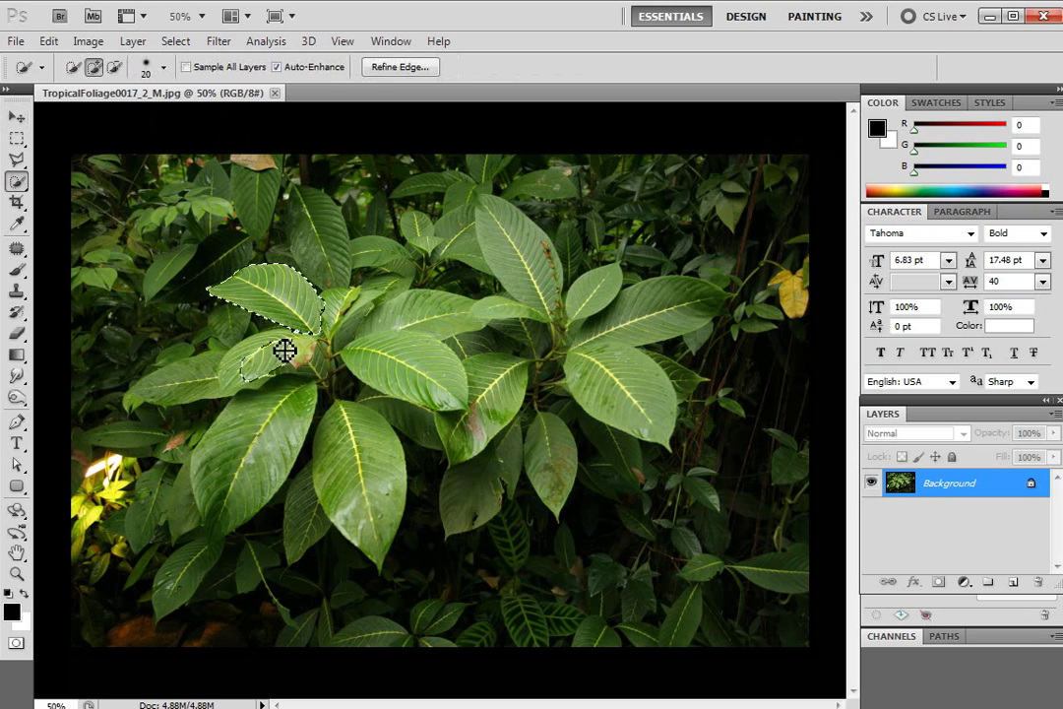
pyautogui.moveTo(212, 381)
pyautogui.mouseDown()
pyautogui.moveTo(291, 407)
pyautogui.moveTo(243, 489)
pyautogui.moveTo(382, 487)
pyautogui.moveTo(375, 317)
pyautogui.moveTo(349, 377)
pyautogui.moveTo(452, 324)
pyautogui.moveTo(517, 246)
pyautogui.moveTo(545, 303)
pyautogui.moveTo(635, 333)
pyautogui.moveTo(715, 309)
pyautogui.moveTo(550, 375)
pyautogui.moveTo(542, 459)
pyautogui.moveTo(495, 441)
pyautogui.moveTo(491, 409)
pyautogui.moveTo(475, 436)
pyautogui.moveTo(381, 425)
pyautogui.mouseUp()
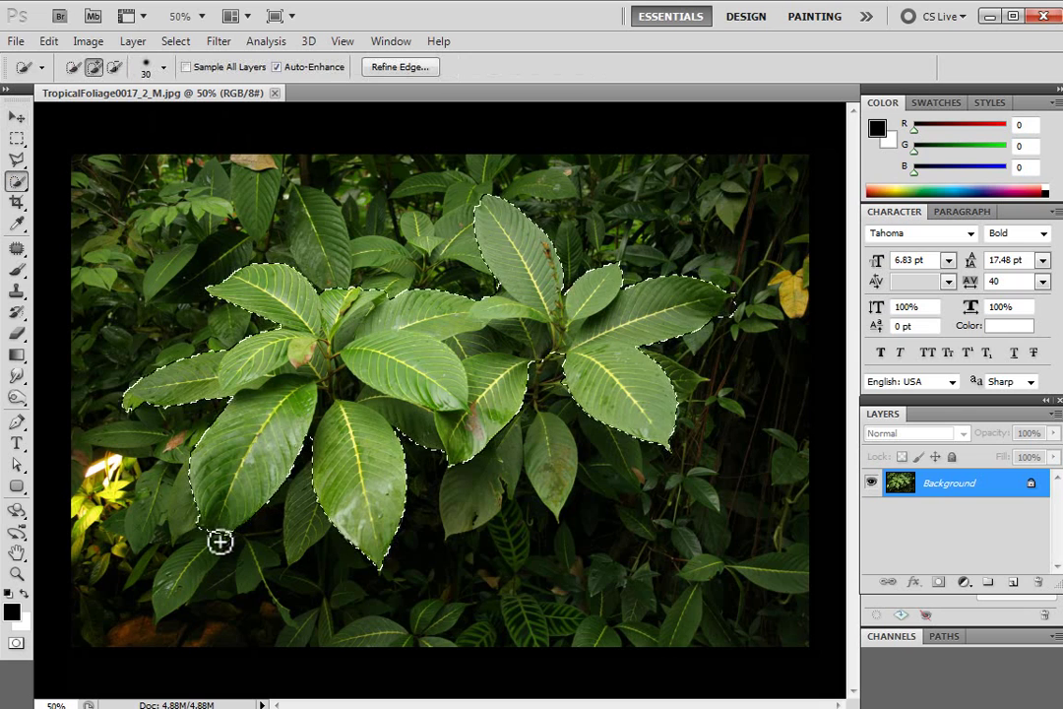
# - Clean up the selection around the small leaves at the plant's upper centre and add the two darker hanging leaves below
pyautogui.press('alt')
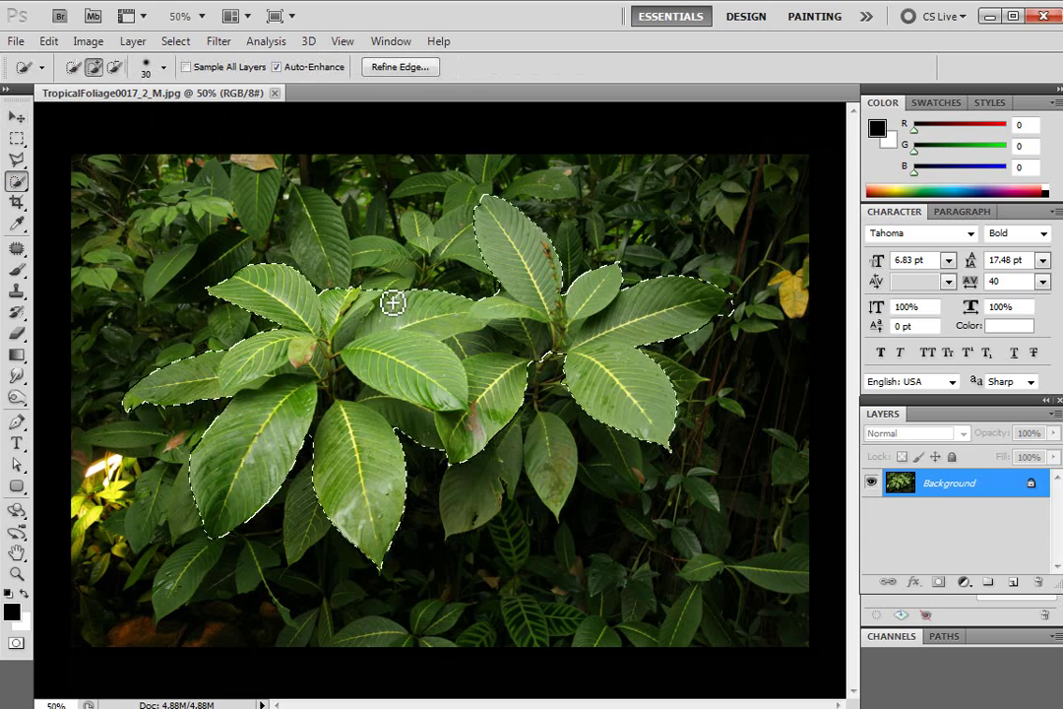
pyautogui.press('alt')
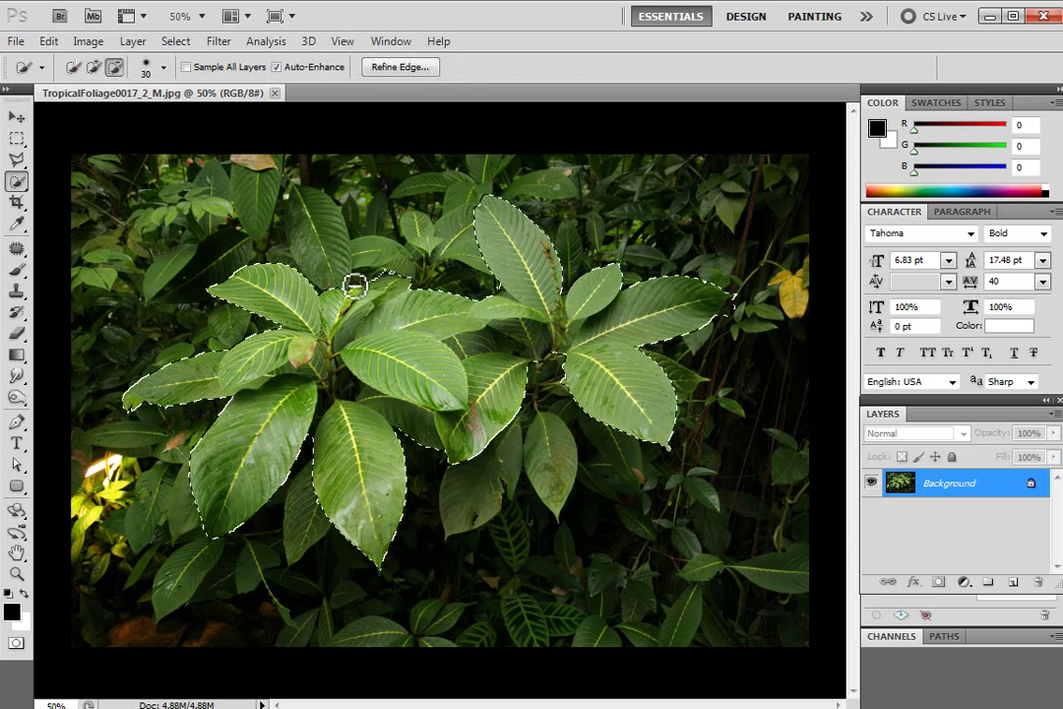
pyautogui.keyDown('alt'); pyautogui.click(354, 286); pyautogui.keyUp('alt')
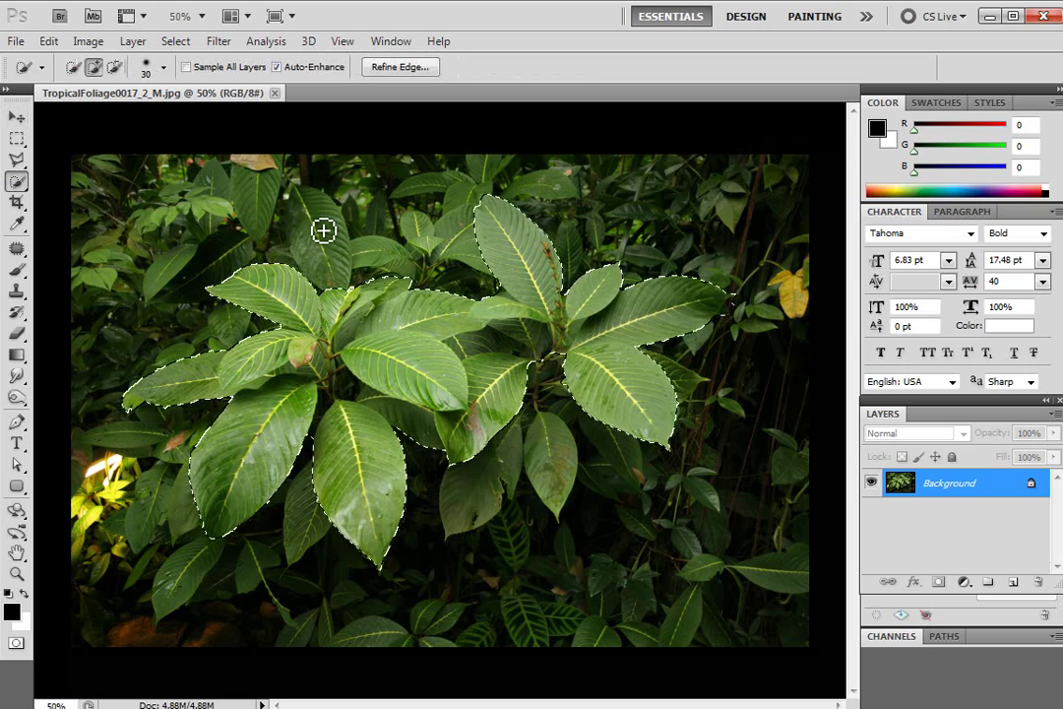
pyautogui.moveTo(560, 441); pyautogui.dragTo(556, 480)
pyautogui.moveTo(531, 418); pyautogui.dragTo(505, 458)
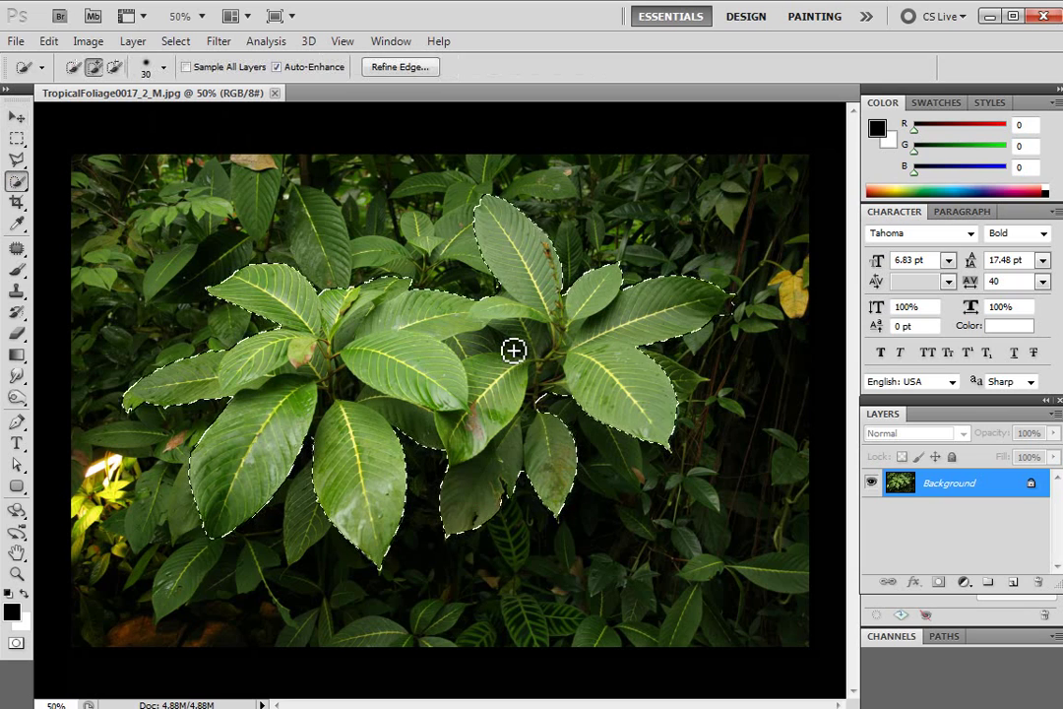
# - Convert the Background into Layer 0 and mask it with the plant selection
pyautogui.doubleClick(1000, 483)
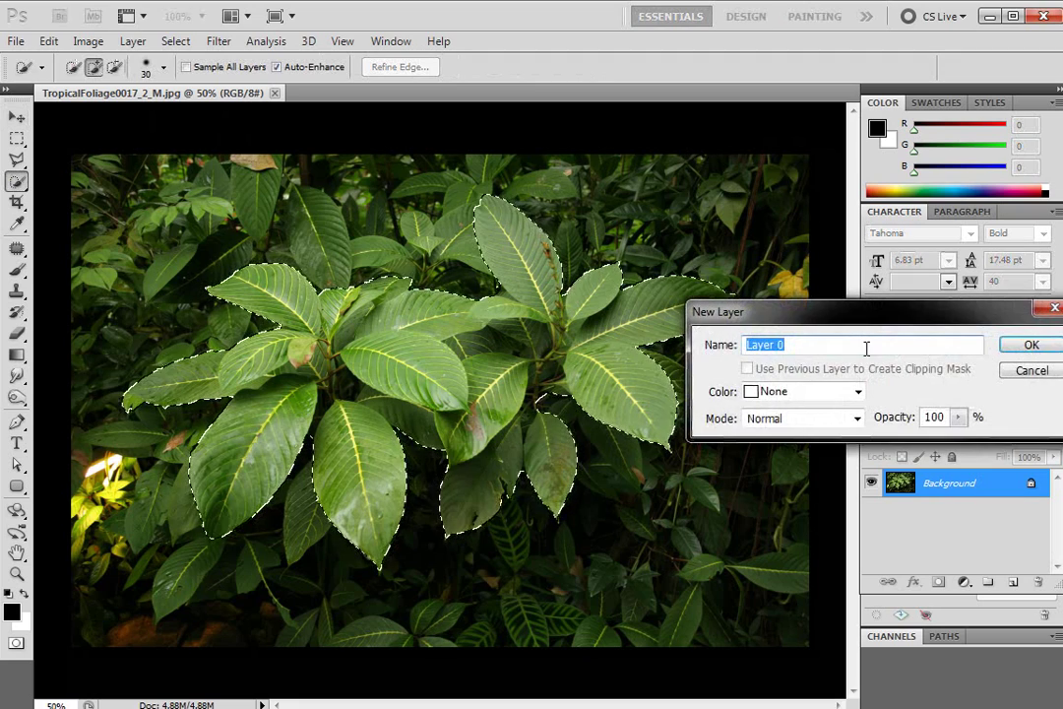
pyautogui.moveTo(886, 313); pyautogui.dragTo(777, 317)
pyautogui.click(910, 338)
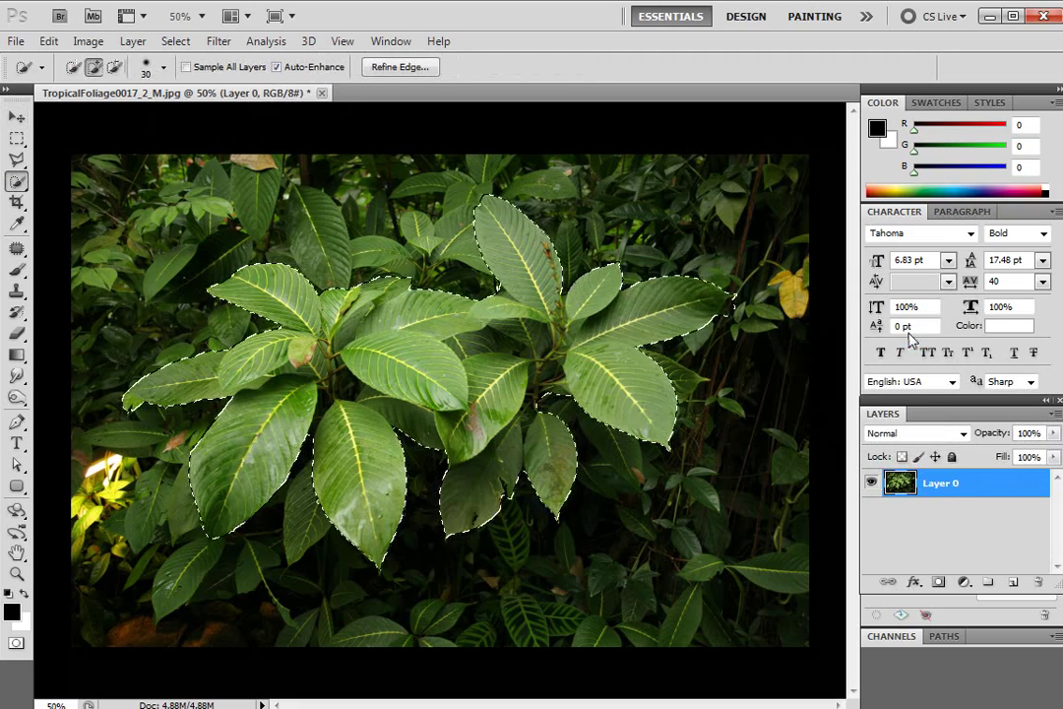
pyautogui.click(938, 583)
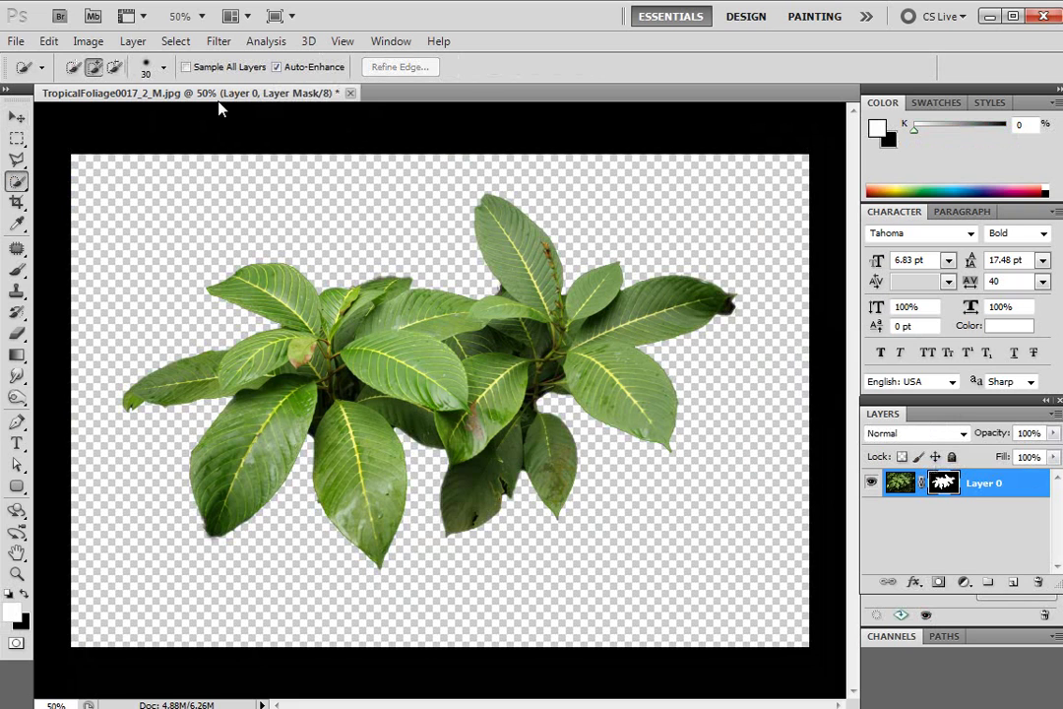
# - Start Refine Mask on the plant's layer mask and set Smooth to 14
pyautogui.click(175, 41)
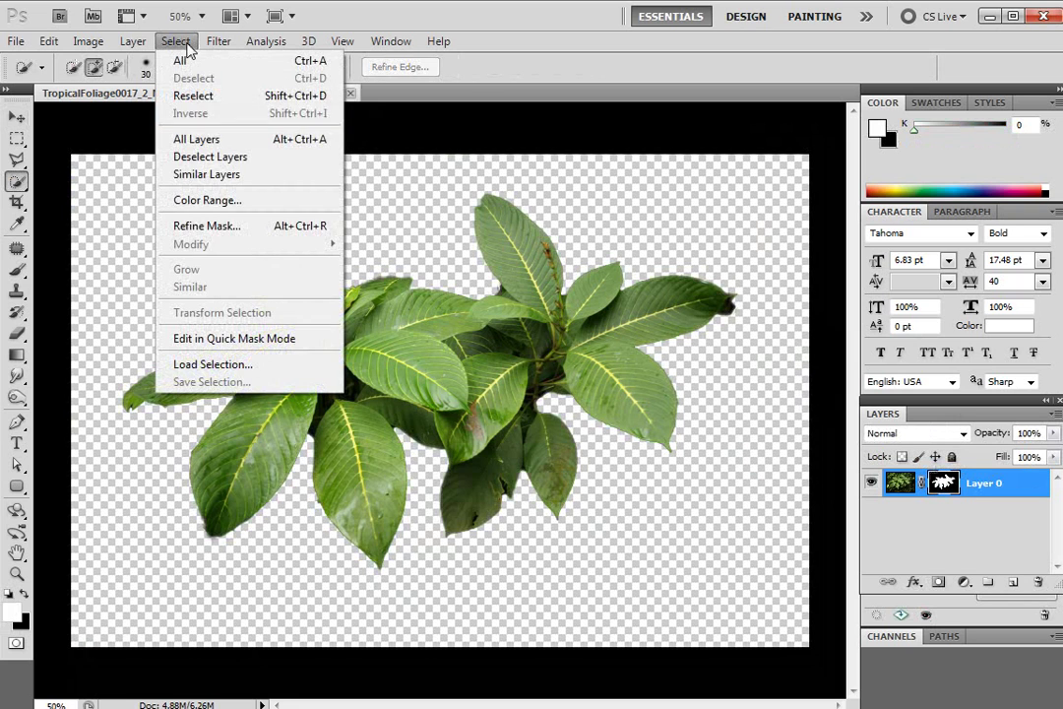
pyautogui.click(226, 230)
pyautogui.moveTo(752, 151); pyautogui.dragTo(671, 127)
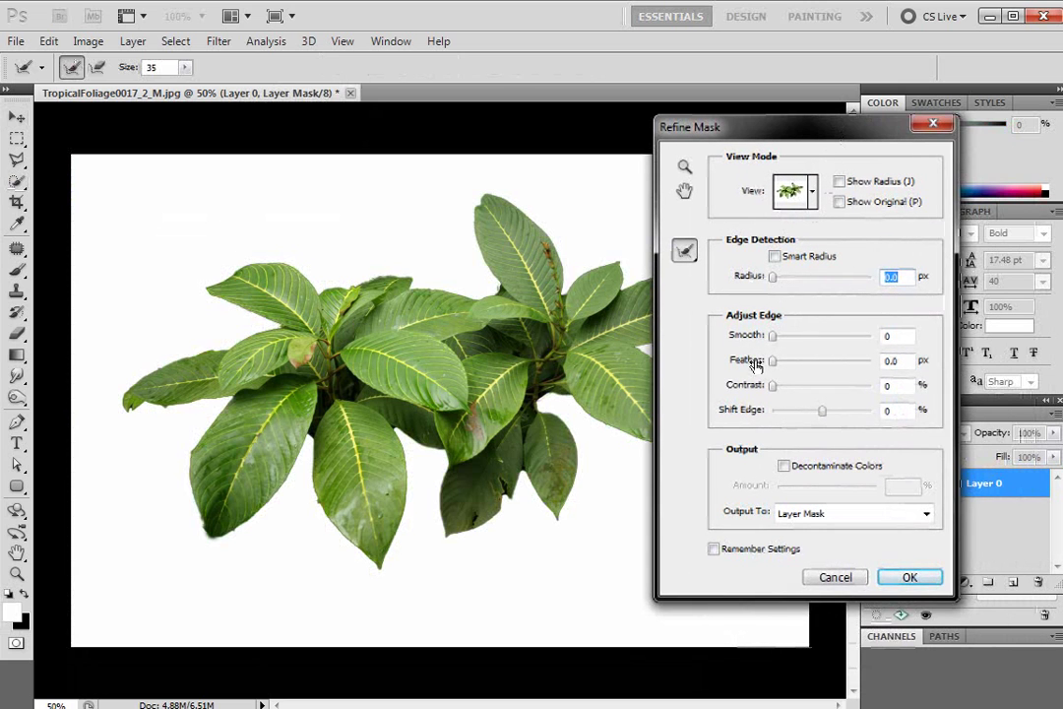
pyautogui.moveTo(772, 336); pyautogui.dragTo(788, 337)
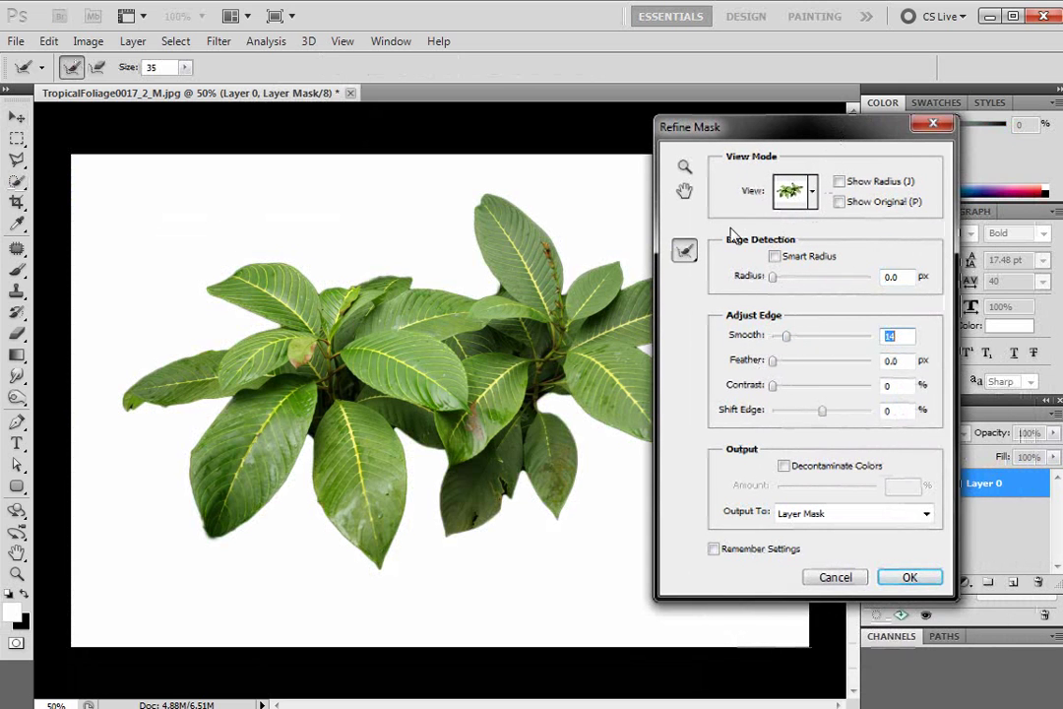
# - Refine the plant mask with Contrast 32% and Shift Edge -36%, checking the leaf edges up close, and apply it
pyautogui.click(684, 166)
pyautogui.click(434, 469)
pyautogui.click(404, 450)
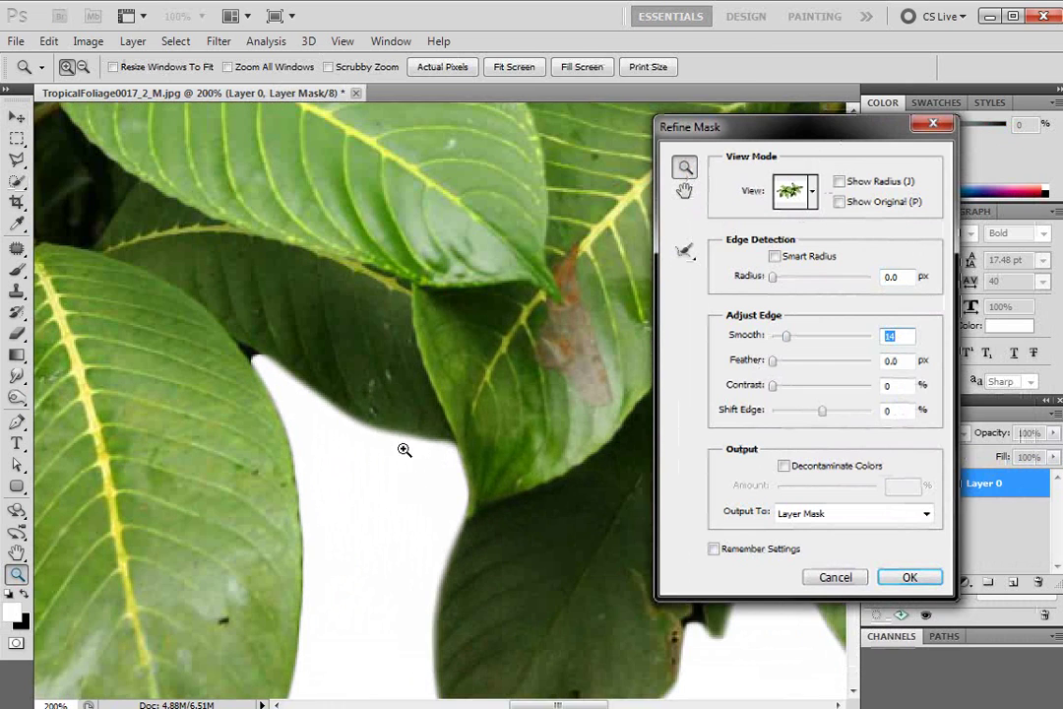
pyautogui.click(802, 386)
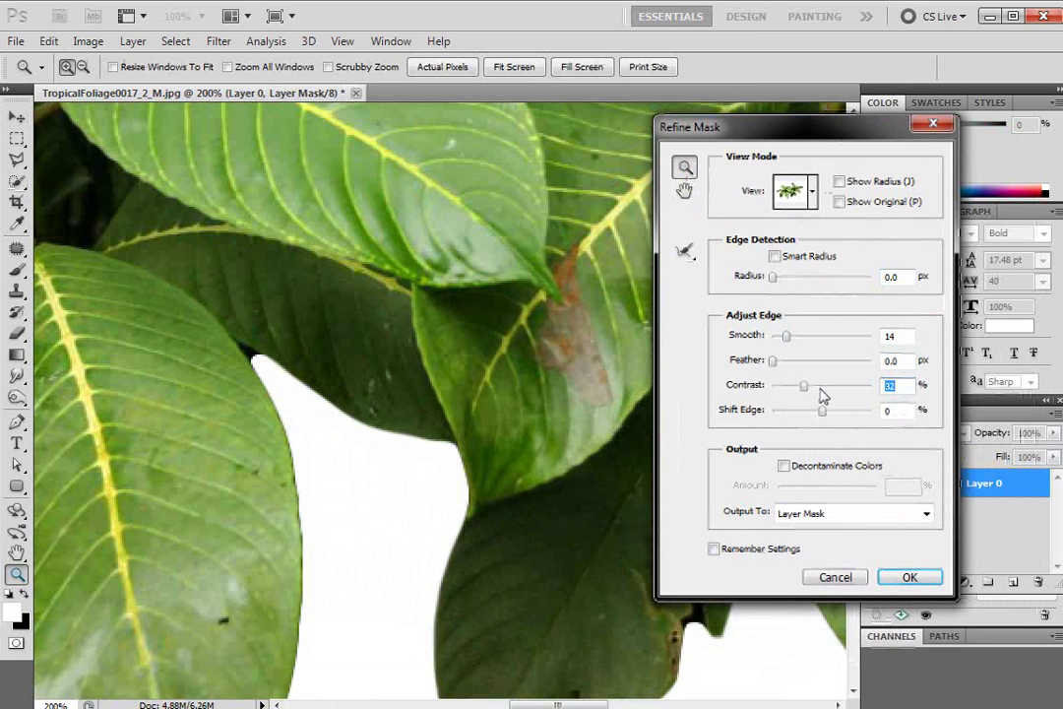
pyautogui.moveTo(824, 410); pyautogui.dragTo(841, 412)
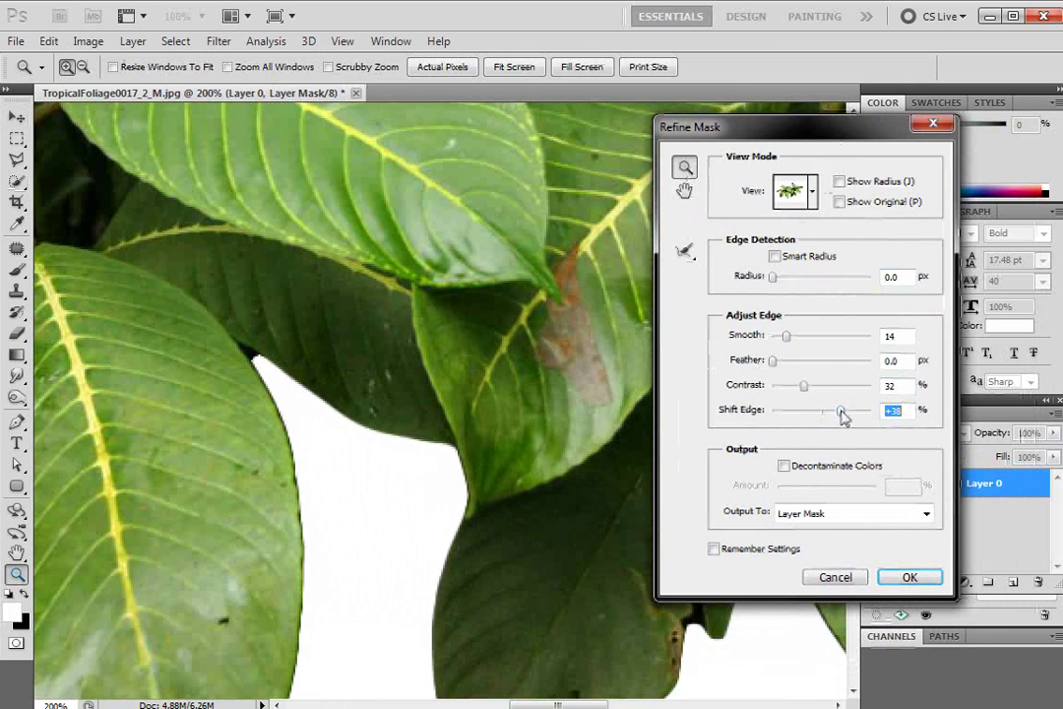
pyautogui.click(805, 417)
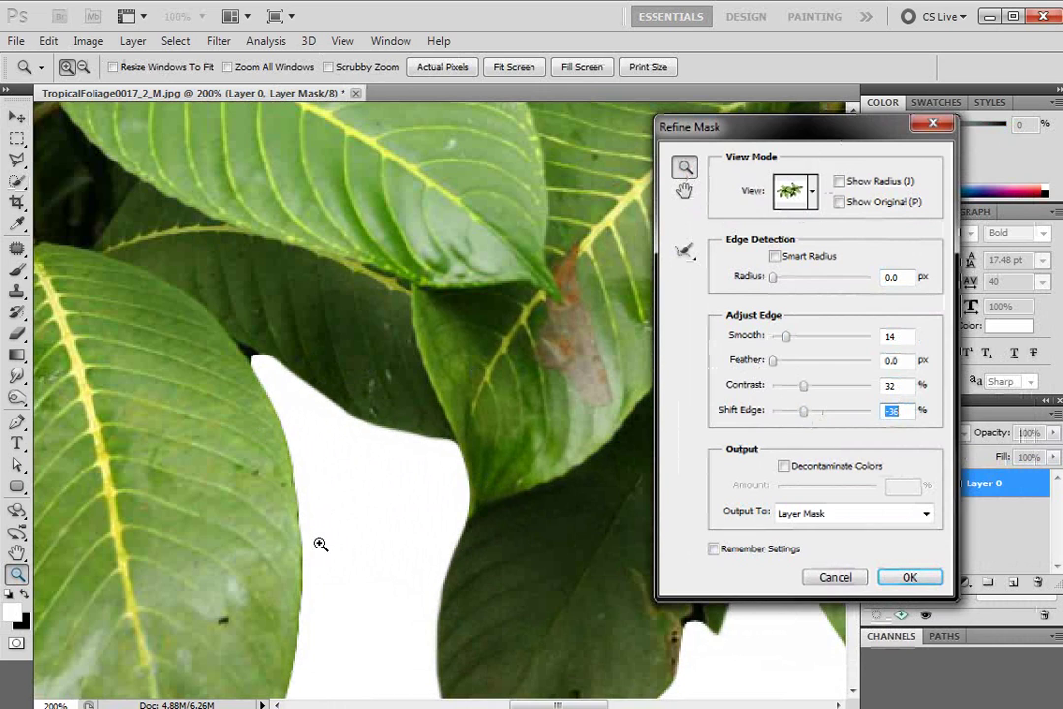
pyautogui.click(907, 578)
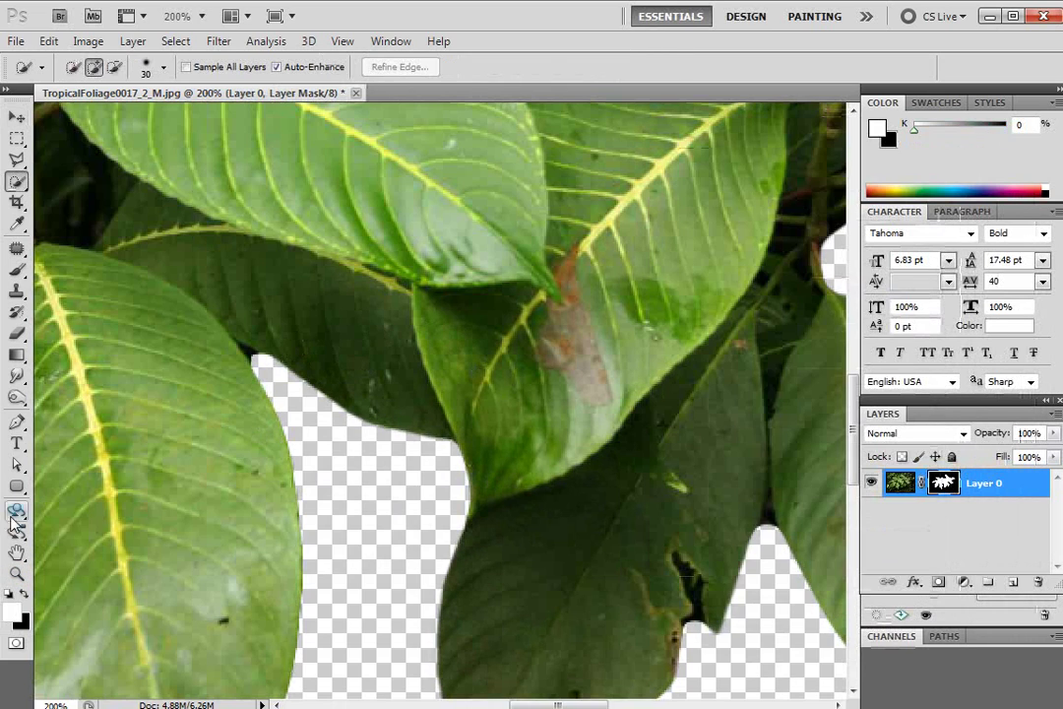
# - Check the whole plant cutout, and switch back to After Effects to scrub through the Jungle_v3 sound composition
pyautogui.press('z')
pyautogui.keyDown('alt'); pyautogui.click(430, 352); pyautogui.keyUp('alt')
pyautogui.keyDown('alt'); pyautogui.click(487, 382); pyautogui.keyUp('alt')
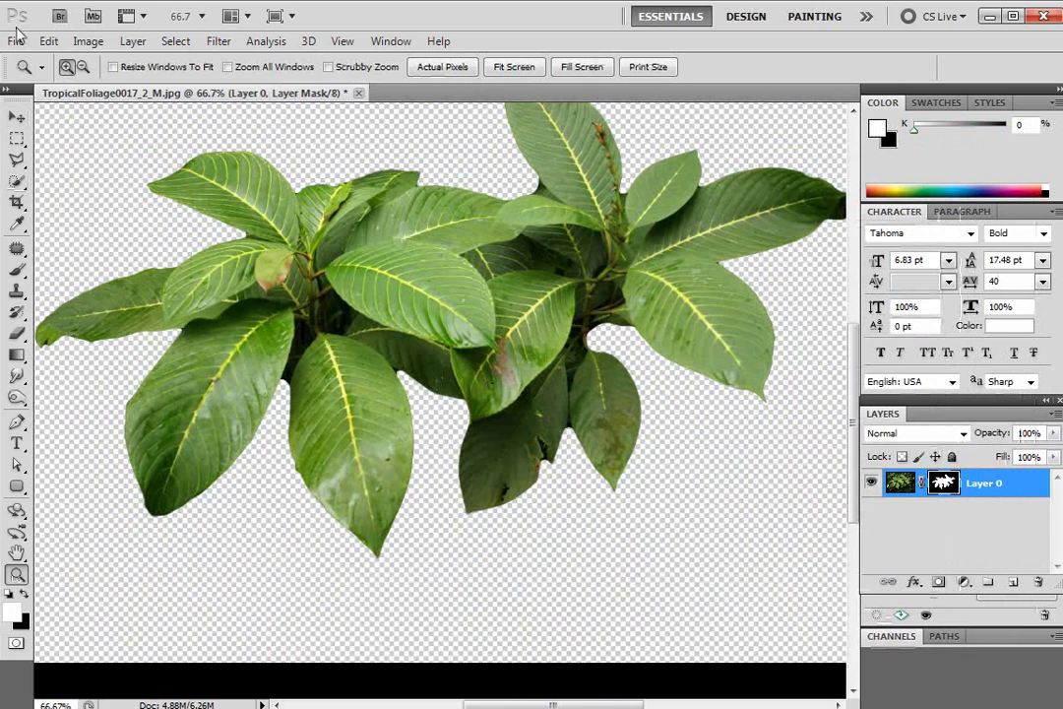
pyautogui.click(16, 41)
pyautogui.click(589, 12)
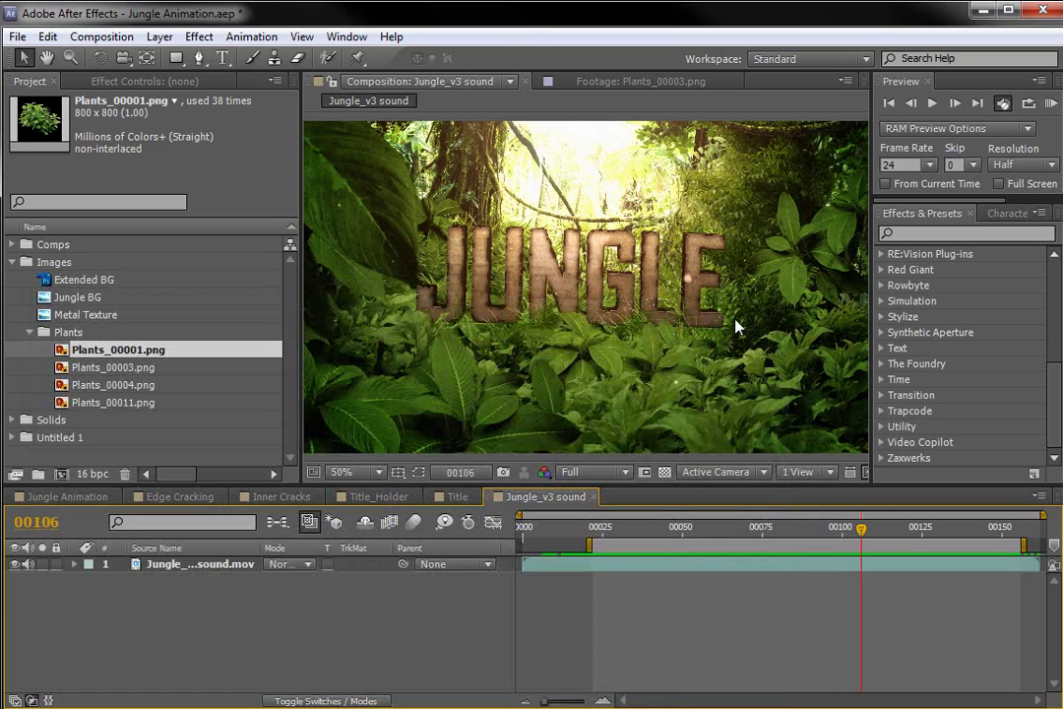
pyautogui.moveTo(756, 525); pyautogui.dragTo(887, 545)
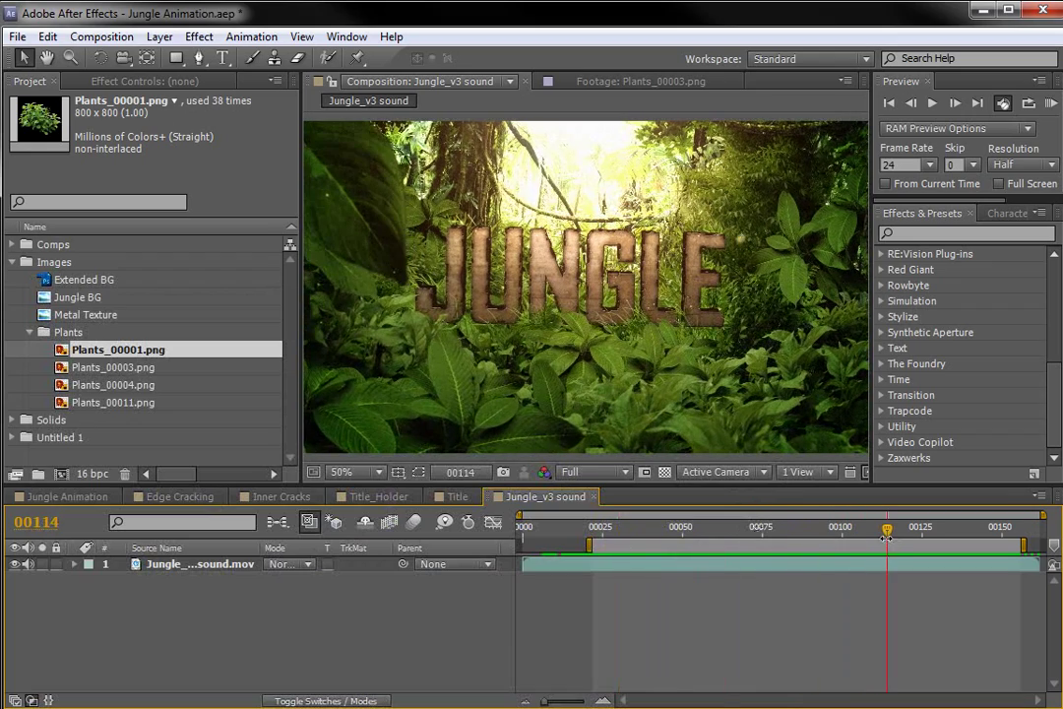
# - Add a black solid above the footage in the Jungle_v3 sound composition and apply the CC Rain effect to it
pyautogui.click(159, 36)
pyautogui.moveTo(177, 58)
pyautogui.click(512, 79)
pyautogui.click(885, 234)
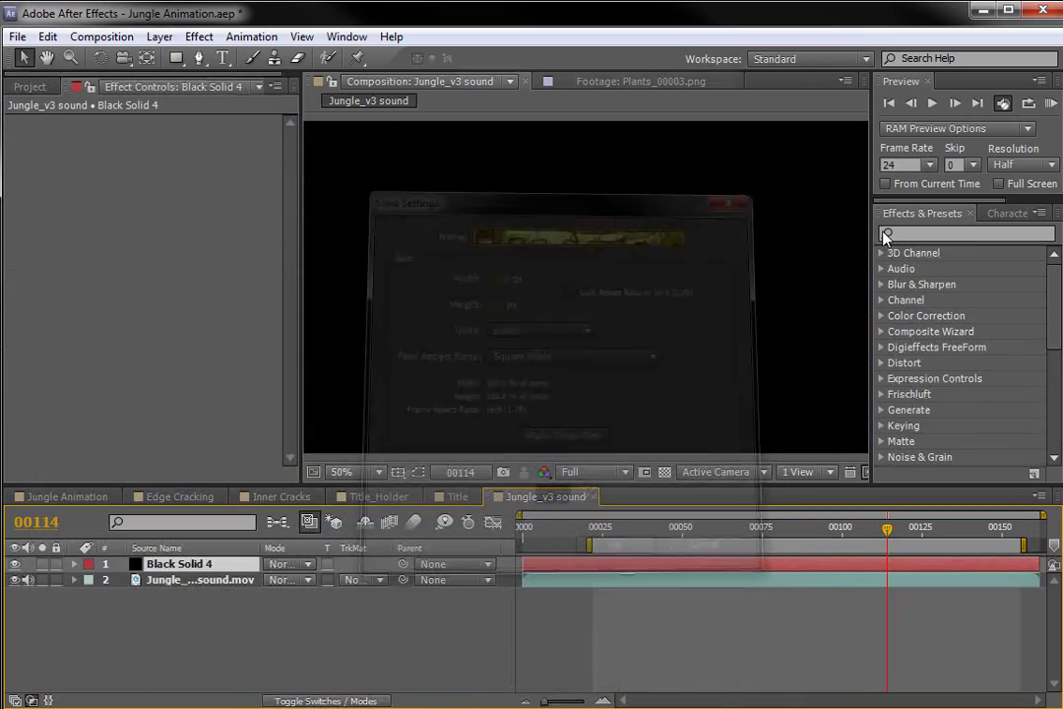
pyautogui.write('rain')
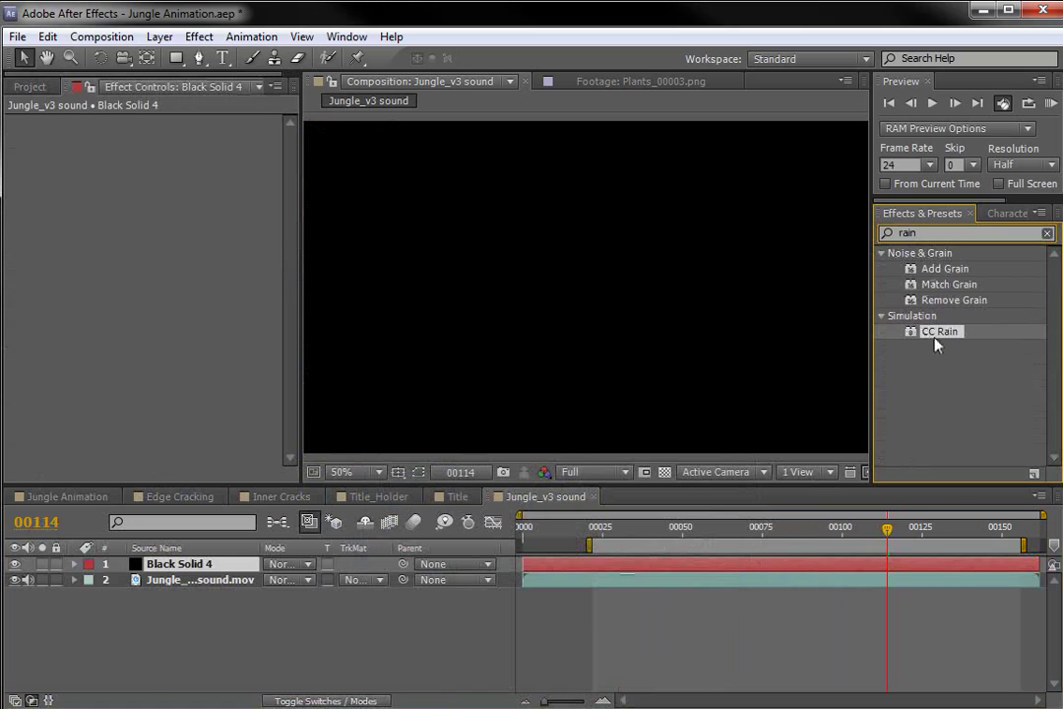
pyautogui.moveTo(939, 332); pyautogui.dragTo(612, 331)
# - Set the rain solid's blending mode to Add and scrub through the rain over the jungle footage
pyautogui.click(286, 564)
pyautogui.click(351, 450)
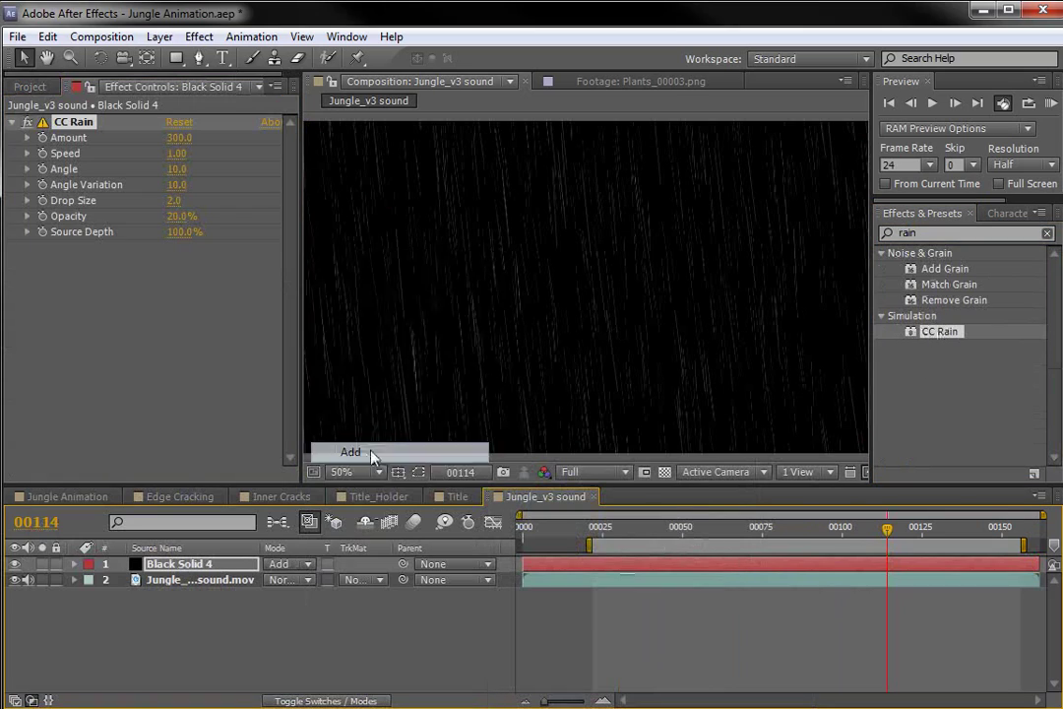
pyautogui.moveTo(705, 538); pyautogui.dragTo(876, 545)
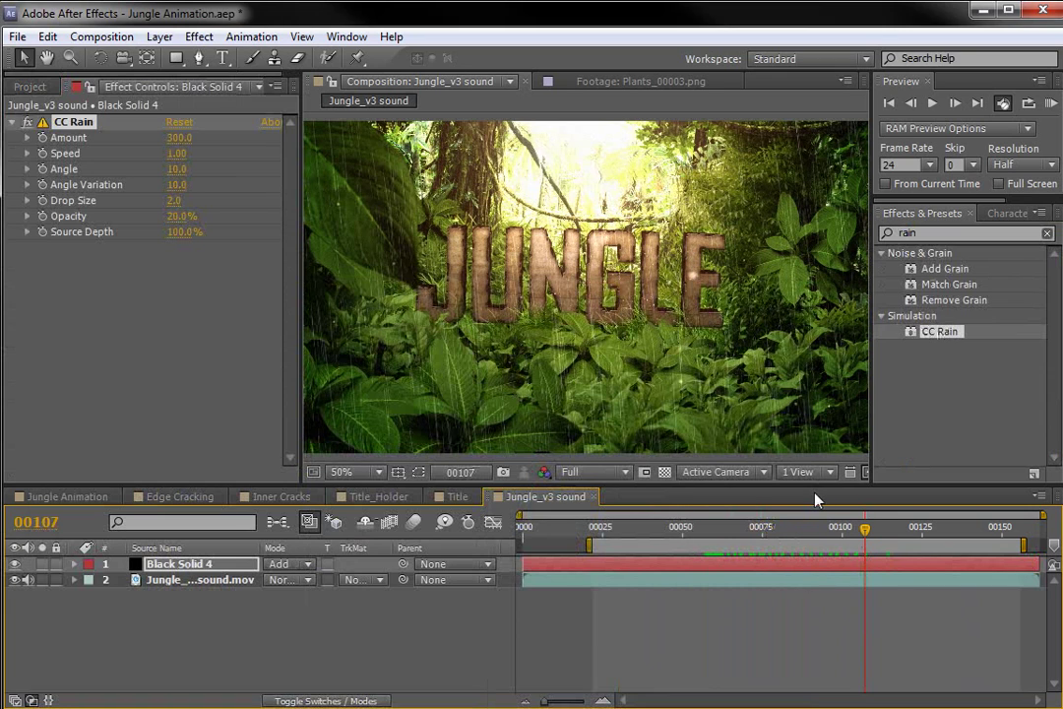
# - Create a new 1280 x 720 composition named Comp 1 with a duration of 300 frames, and show it in the project list
pyautogui.click(102, 37)
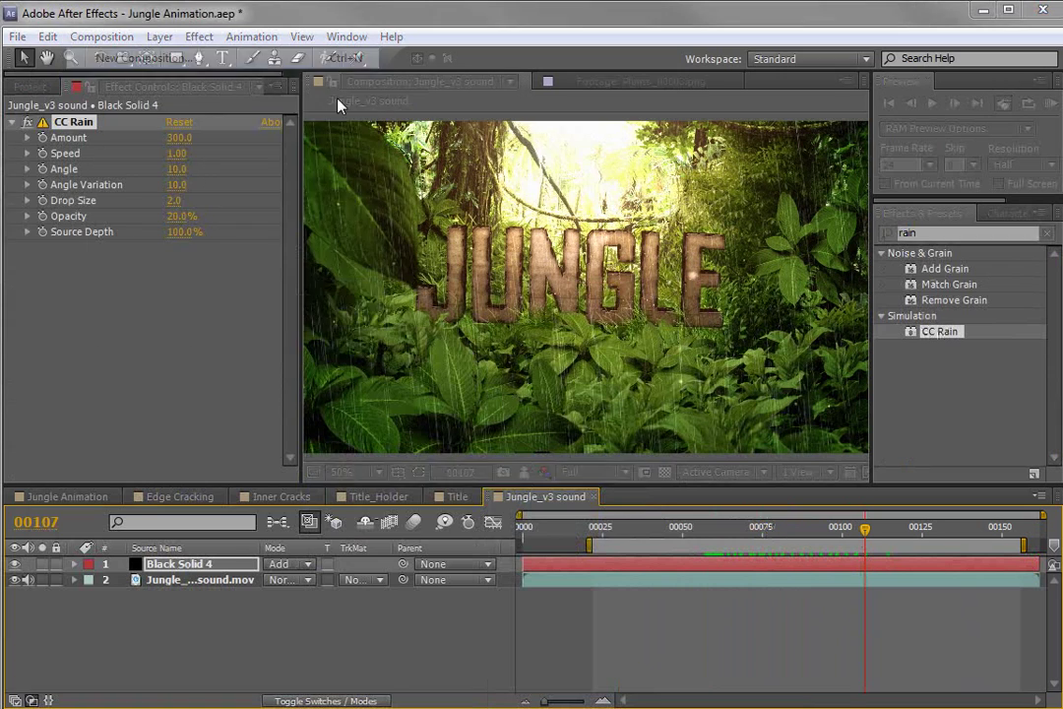
pyautogui.click(192, 59)
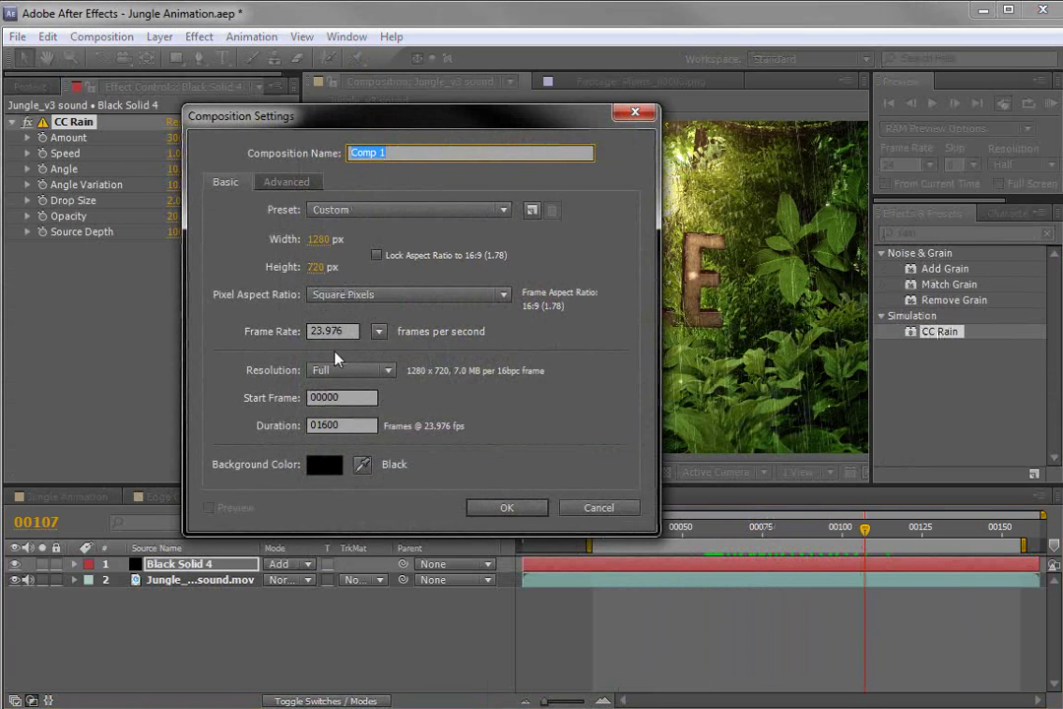
pyautogui.click(259, 425)
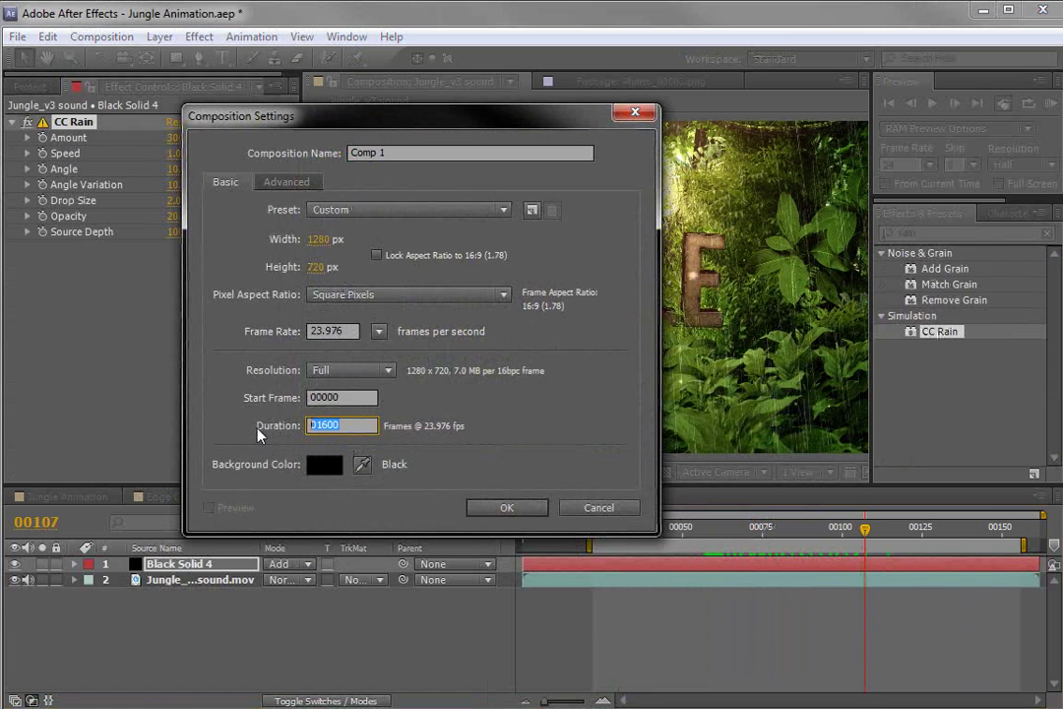
pyautogui.write('300')
pyautogui.click(506, 507)
pyautogui.moveTo(522, 528); pyautogui.dragTo(468, 569)
pyautogui.click(29, 81)
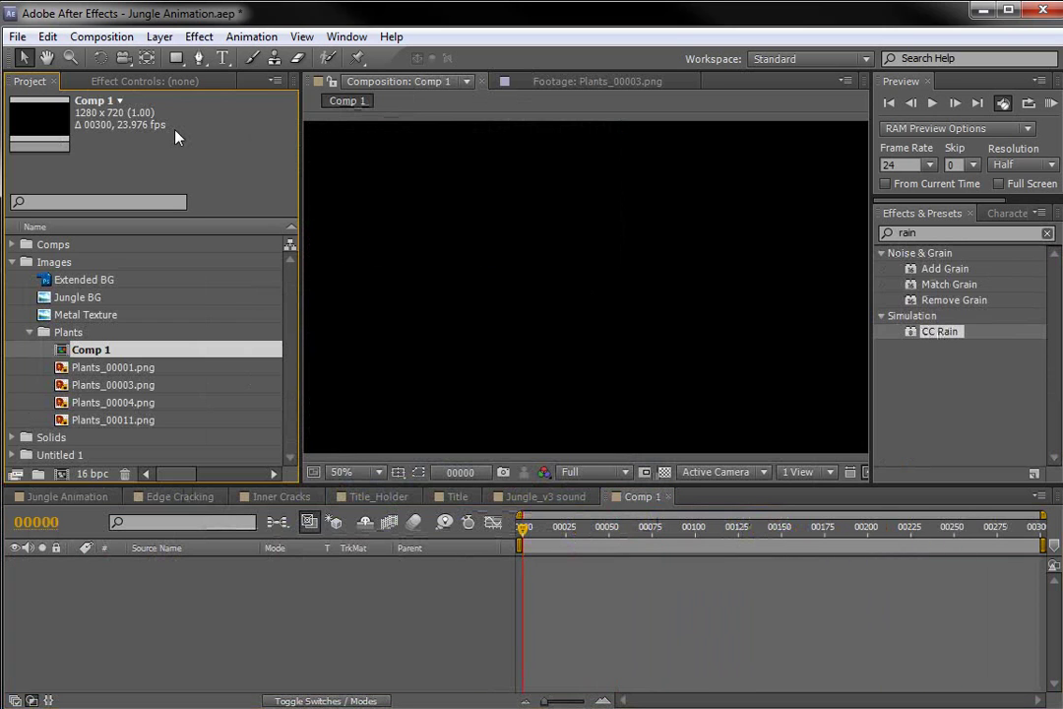
# - Add the text WELCOME to Comp 1 and move it near the frame's centre with the help of the title-safe guides
pyautogui.click(223, 57)
pyautogui.click(445, 293)
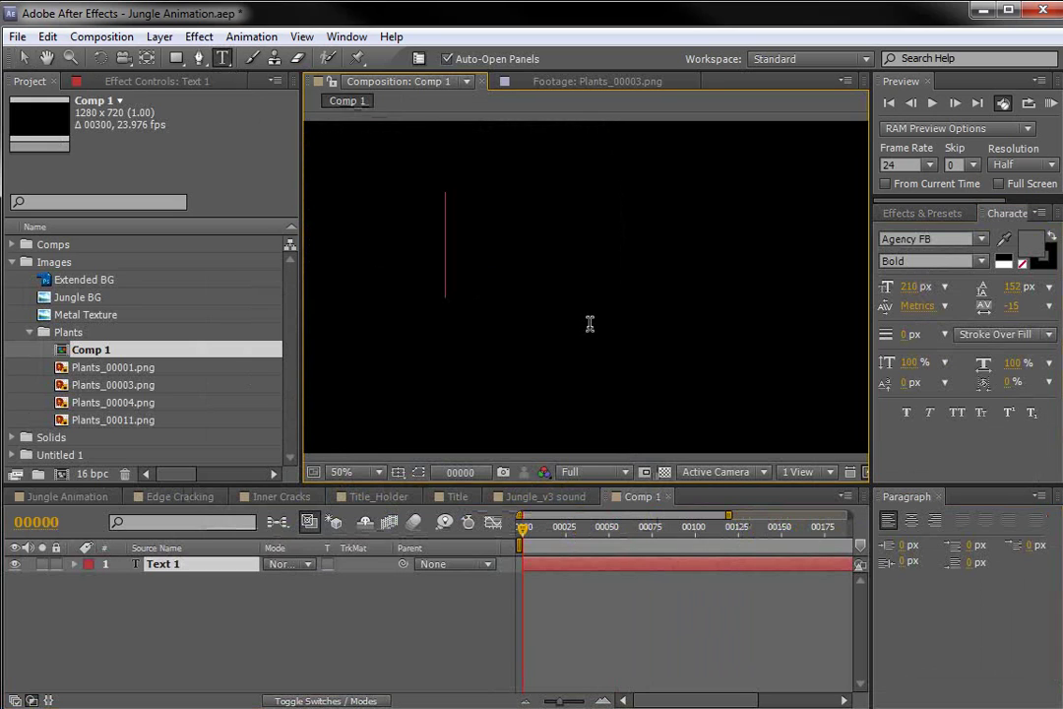
pyautogui.write('WELCOME')
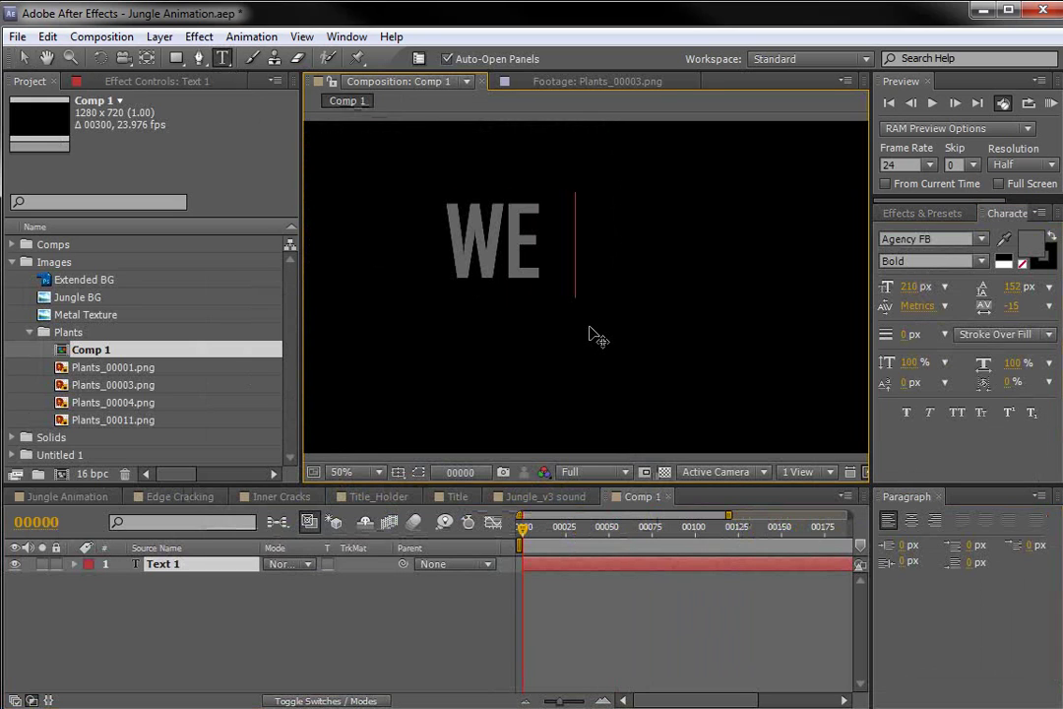
pyautogui.click(24, 57)
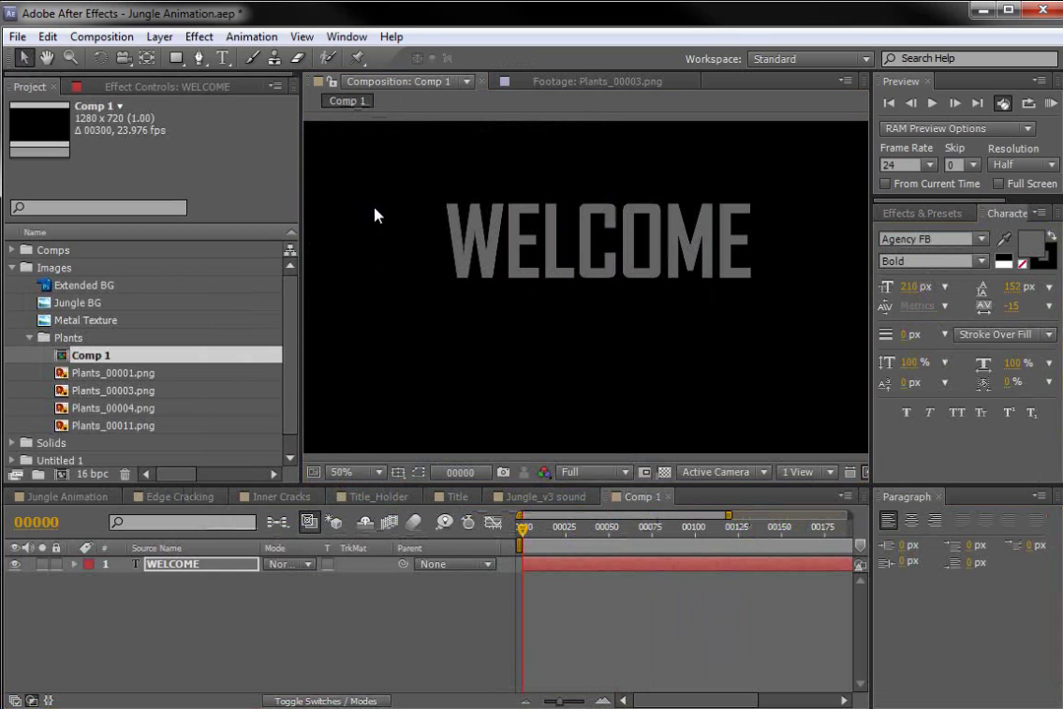
pyautogui.press("'")
pyautogui.moveTo(645, 256); pyautogui.dragTo(642, 290)
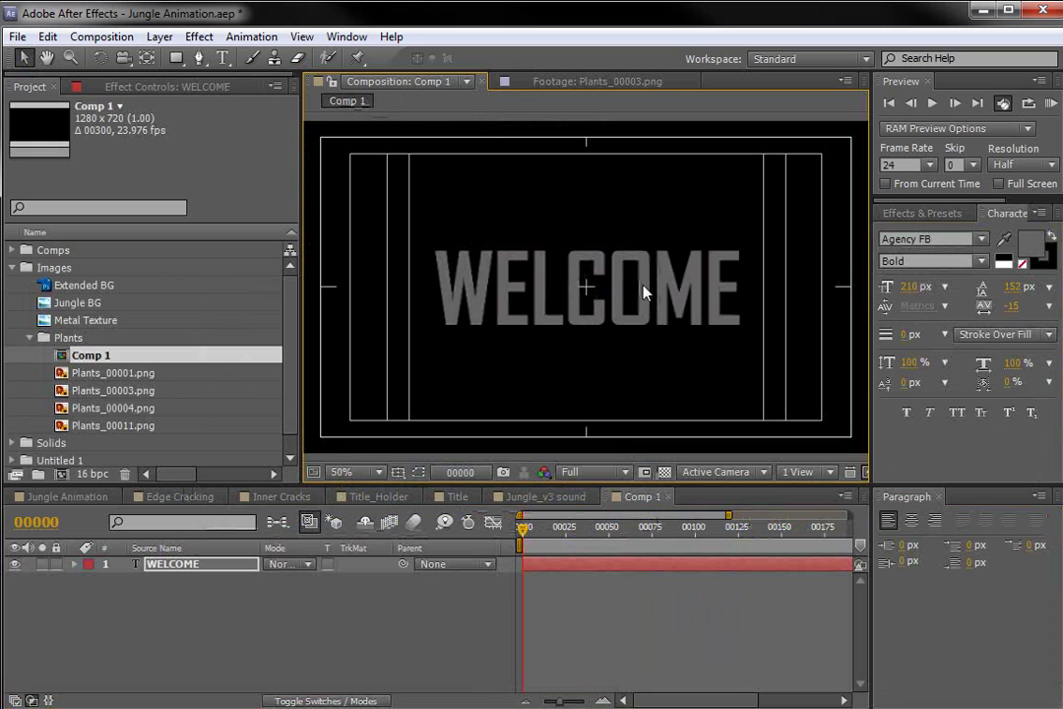
pyautogui.press("'")
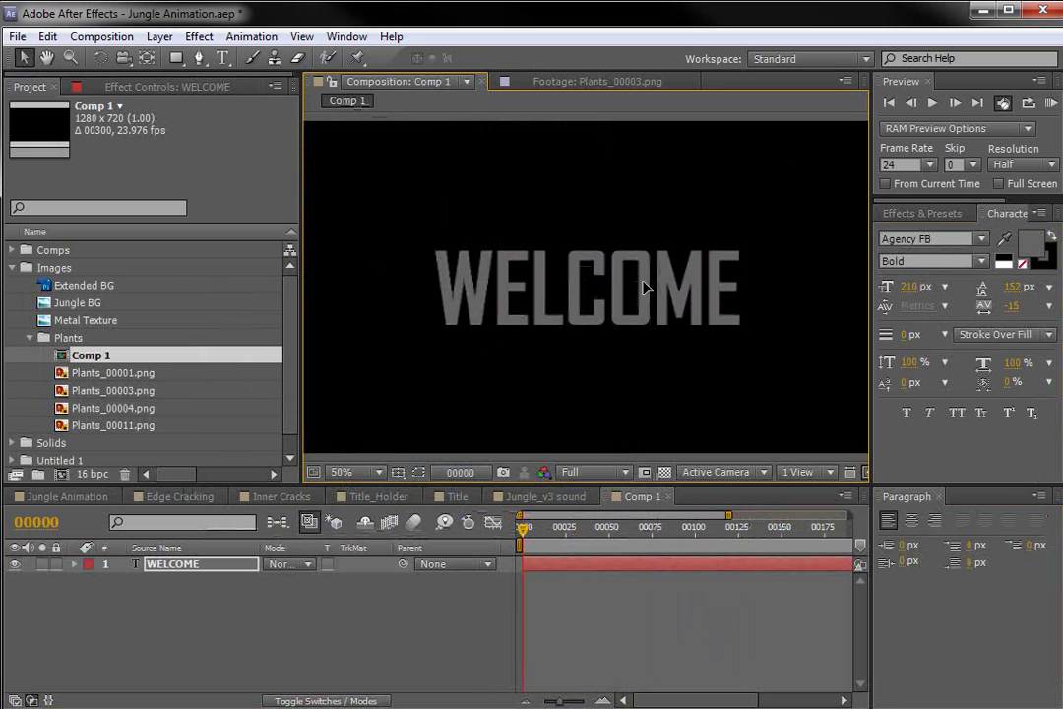
# - Enlarge the WELCOME text, set its paragraph alignment to centered, and centre it in the frame against the title-safe guides
pyautogui.press("'")
pyautogui.click(602, 298)
pyautogui.click(754, 252)
pyautogui.click(736, 254)
pyautogui.moveTo(738, 252); pyautogui.dragTo(794, 237)
pyautogui.moveTo(708, 292); pyautogui.dragTo(658, 290)
pyautogui.click(912, 524)
pyautogui.moveTo(444, 247); pyautogui.dragTo(587, 261)
pyautogui.press("'")
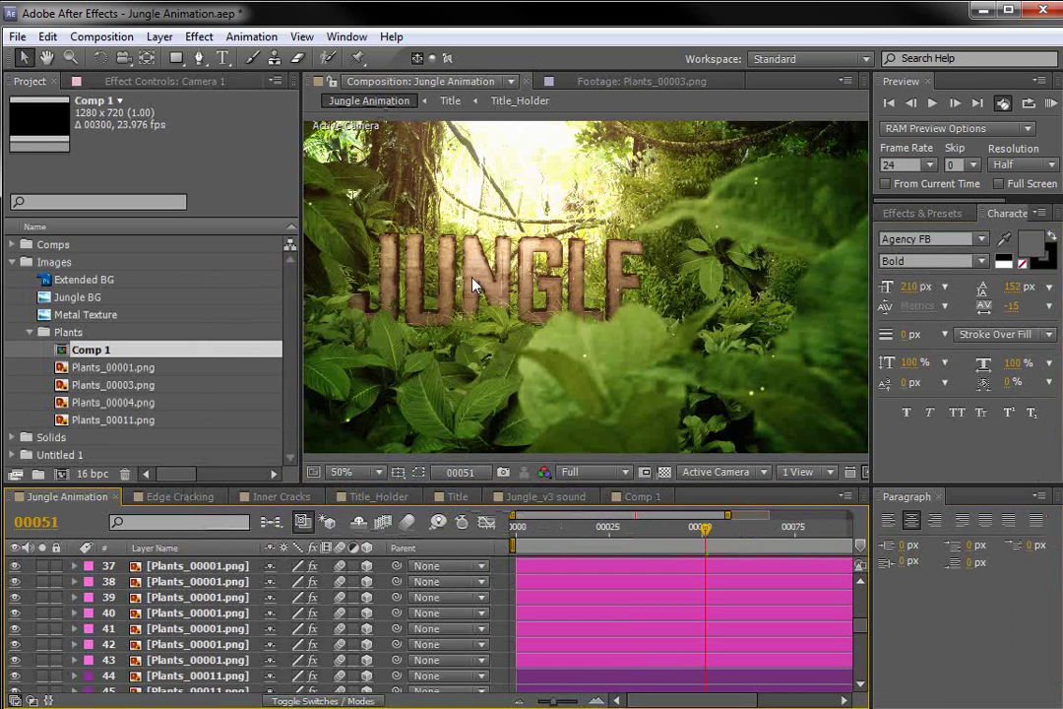
# - Replace the text JUNGLE with HOLDER in the Title_Holder composition
pyautogui.click(394, 498)
pyautogui.click(611, 282)
pyautogui.scroll(2, 611, 282)
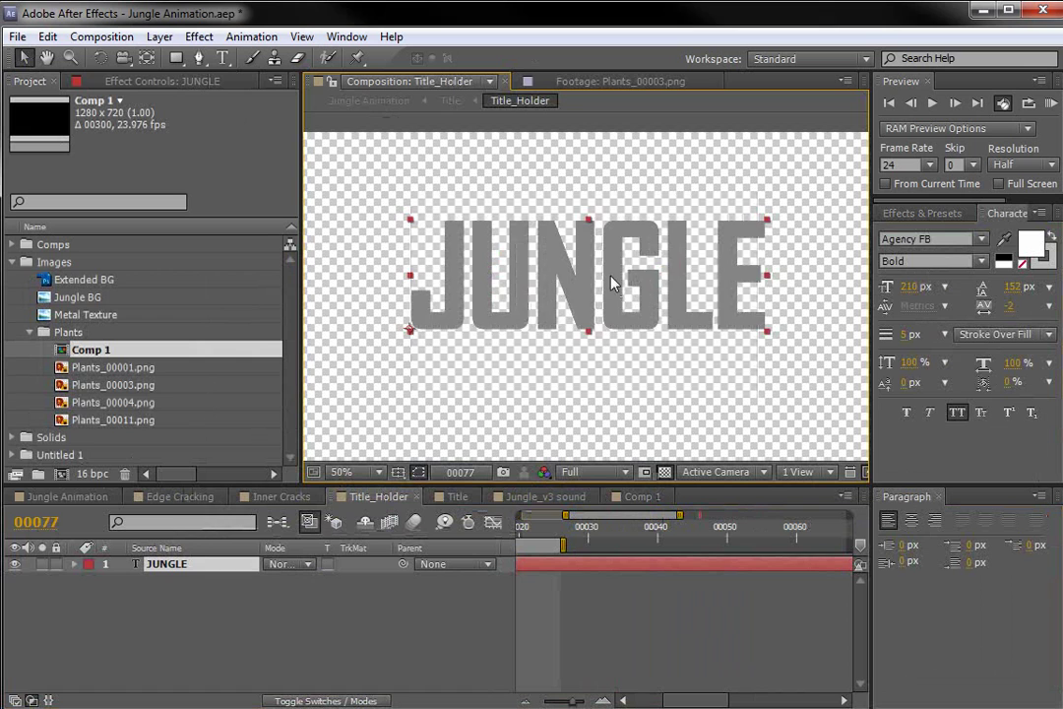
pyautogui.doubleClick(609, 277)
pyautogui.press('Left')
pyautogui.press('Right')
pyautogui.write('HOLDER')
pyautogui.click(24, 57)
# - View the HOLDER title in the Jungle Animation scene at frame 69, inspecting the letters up close and in full
pyautogui.click(66, 496)
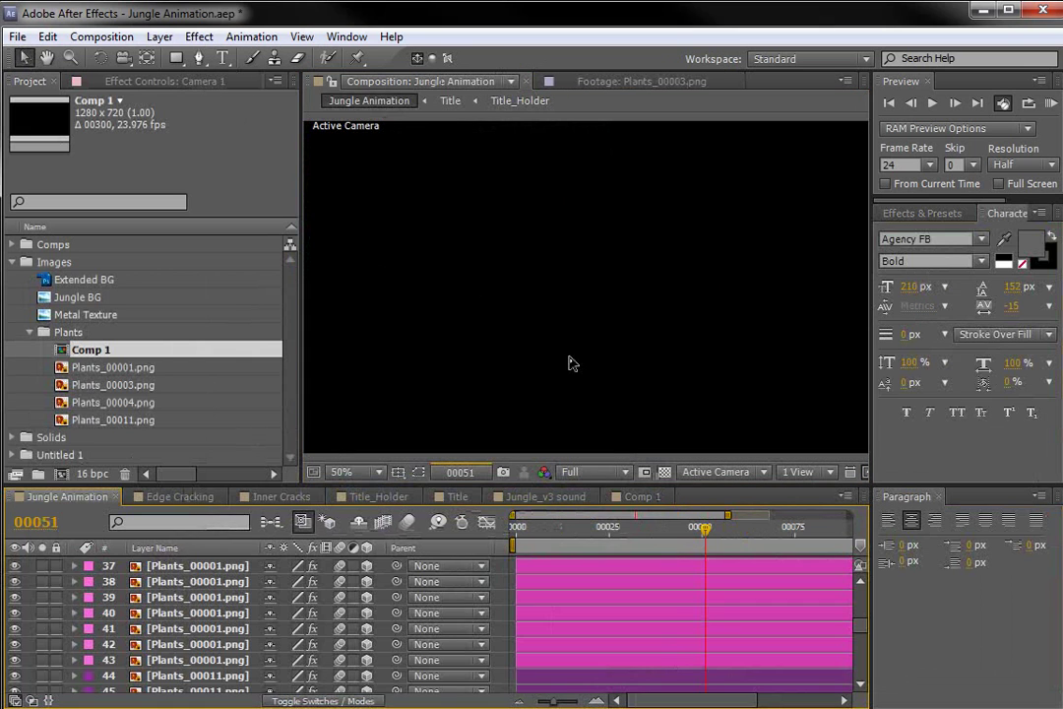
pyautogui.click(773, 532)
pyautogui.scroll(2, 606, 308)
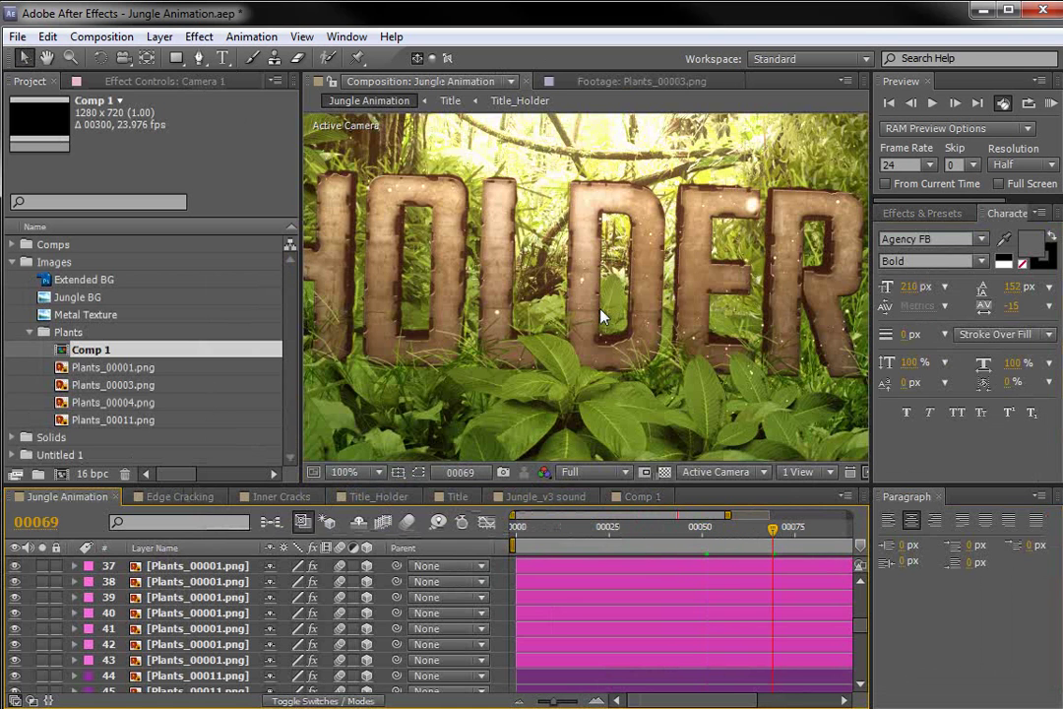
pyautogui.moveTo(372, 205); pyautogui.dragTo(414, 262)
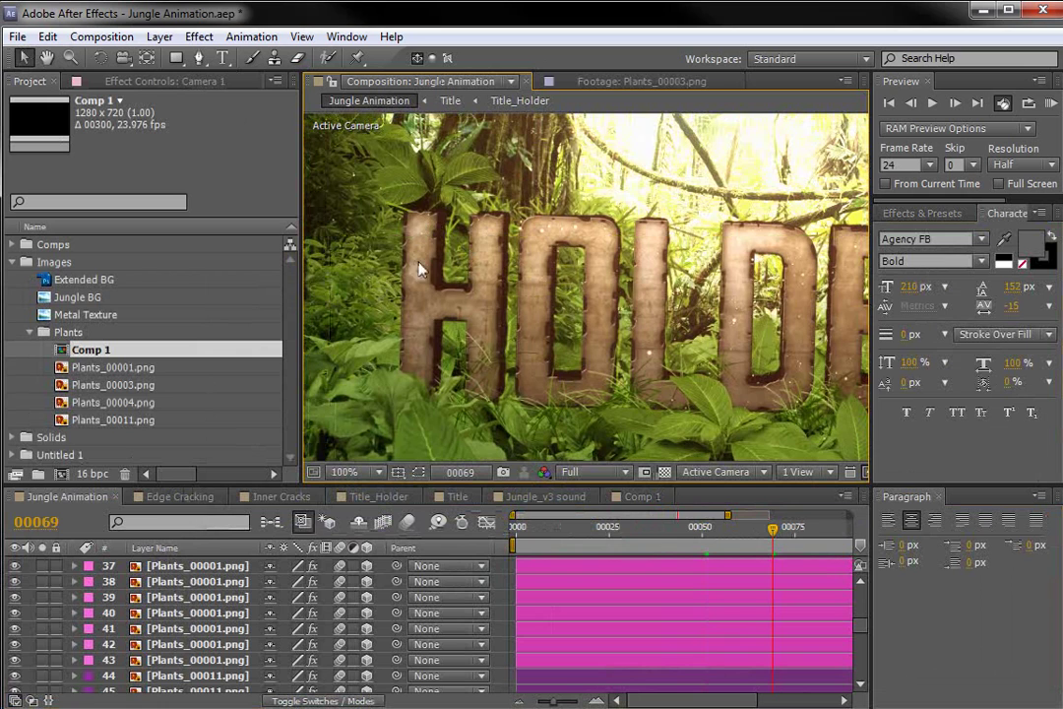
pyautogui.scroll(-2, 770, 334)
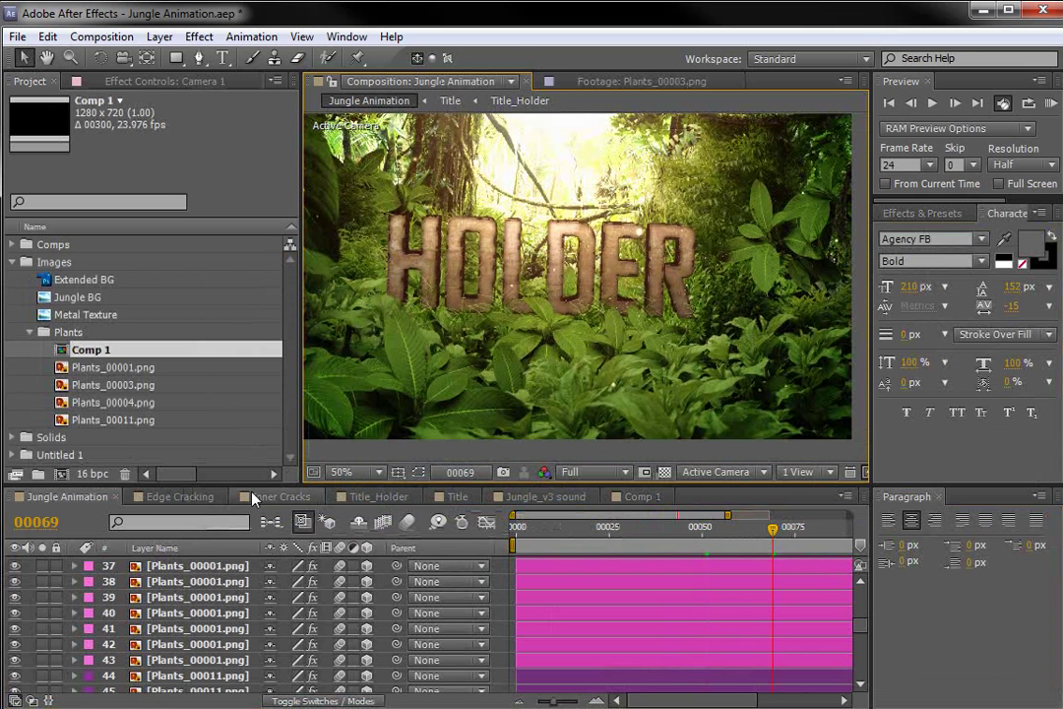
# - Pre-compose the WELCOME text layer in Comp 1 as TITLE HOLDER, moving all attributes into the new composition
pyautogui.click(390, 497)
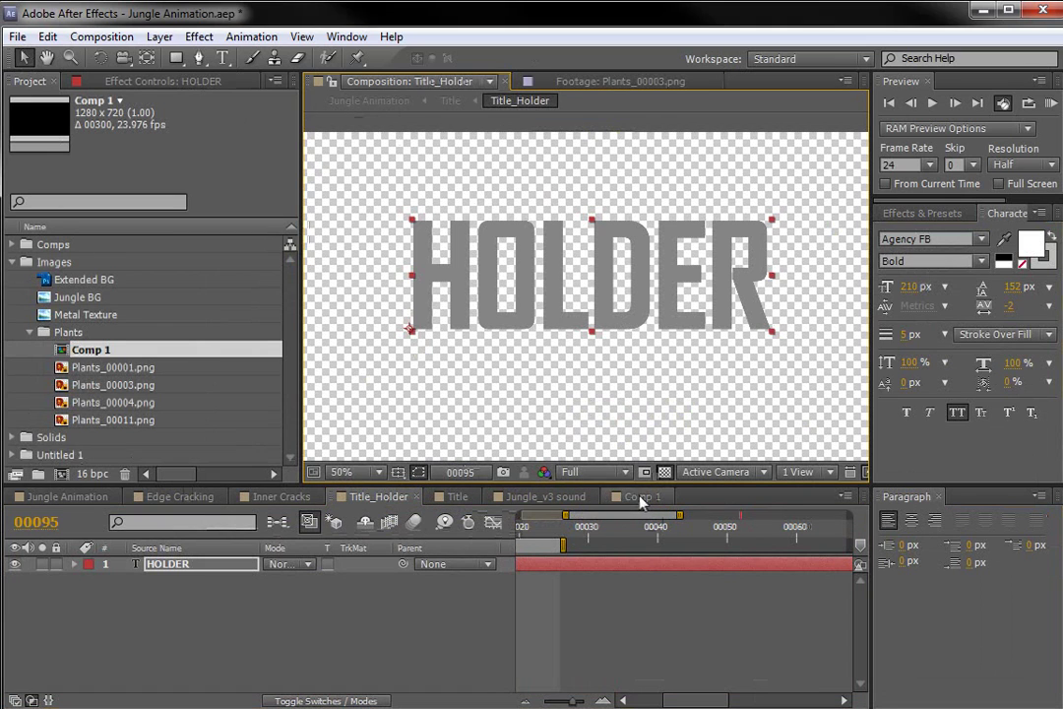
pyautogui.click(631, 499)
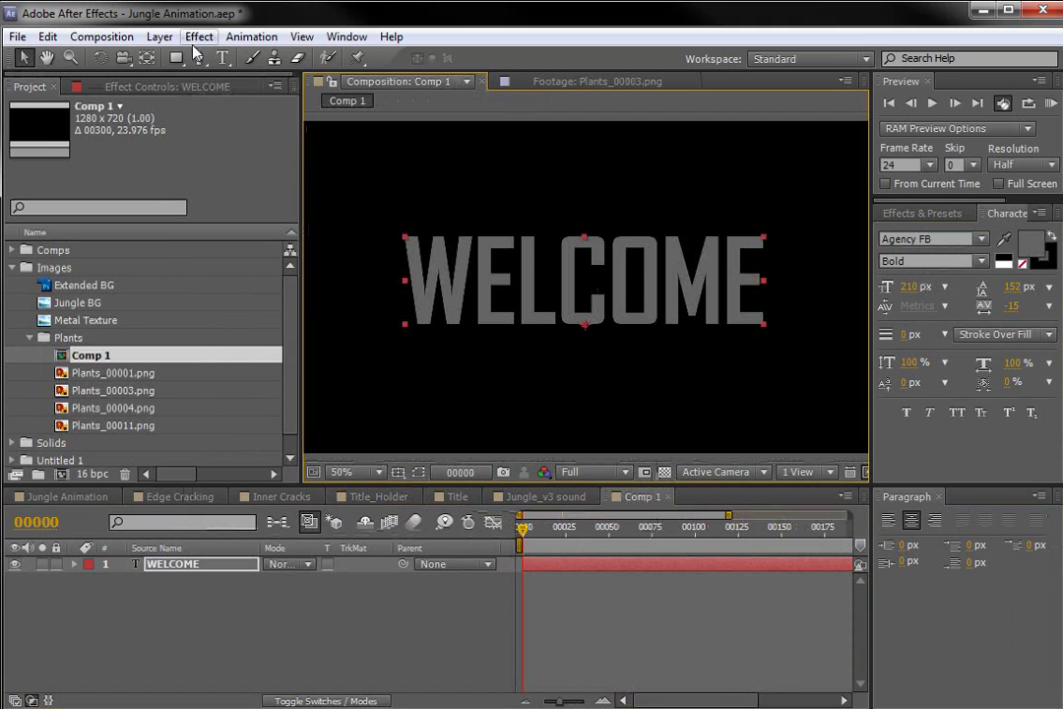
pyautogui.click(158, 37)
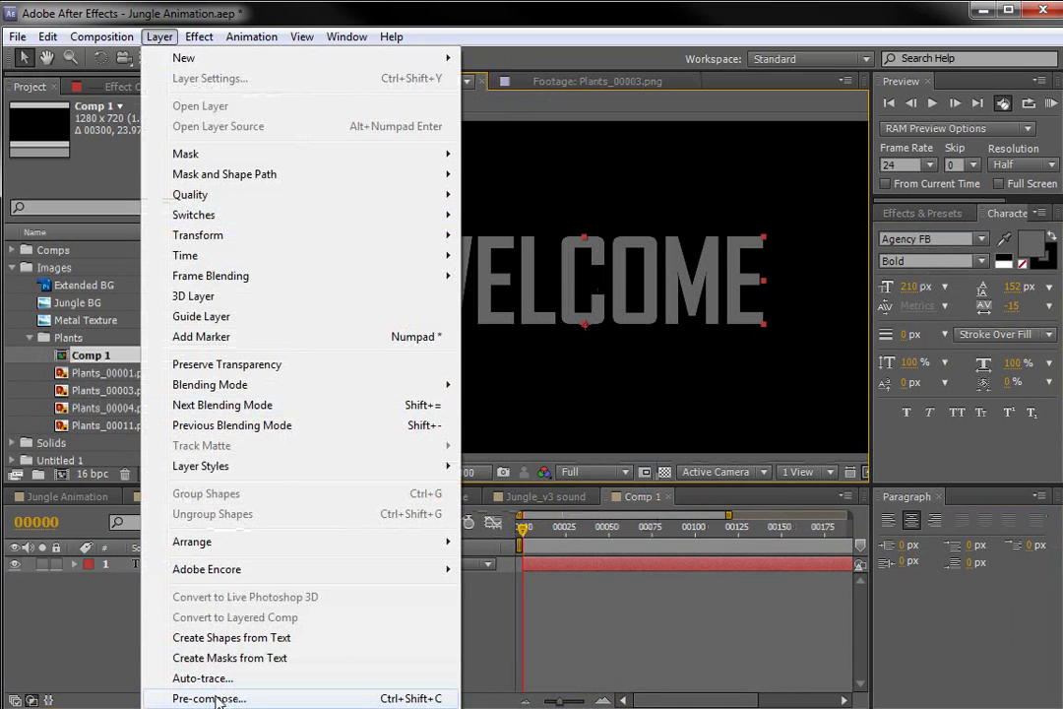
pyautogui.click(259, 701)
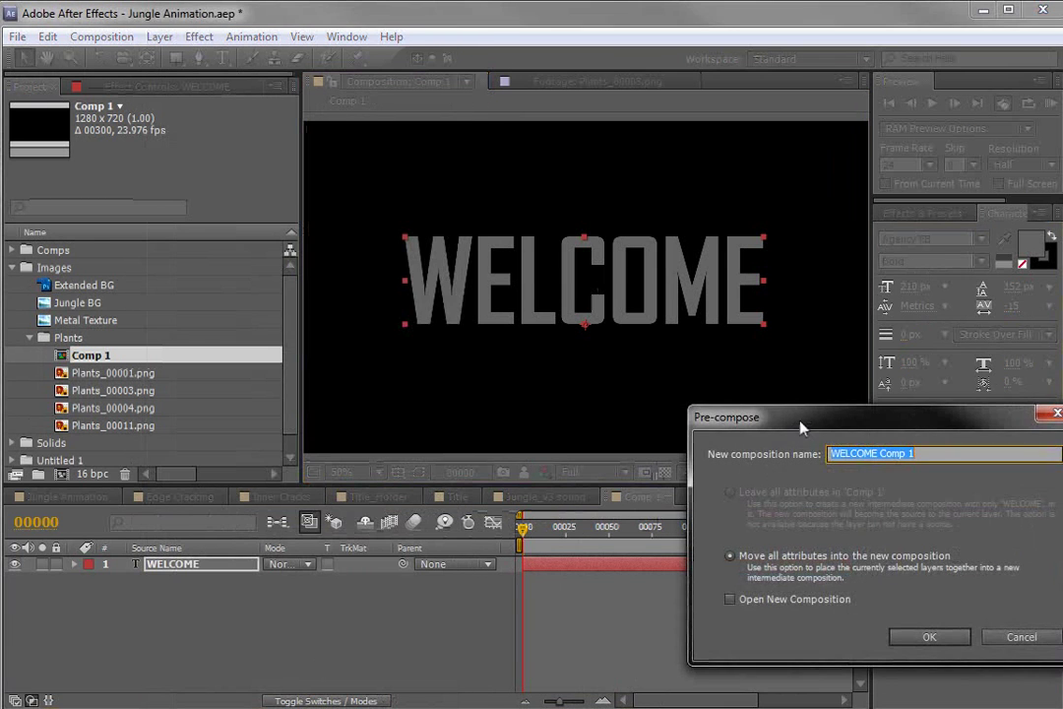
pyautogui.moveTo(801, 426); pyautogui.dragTo(458, 315)
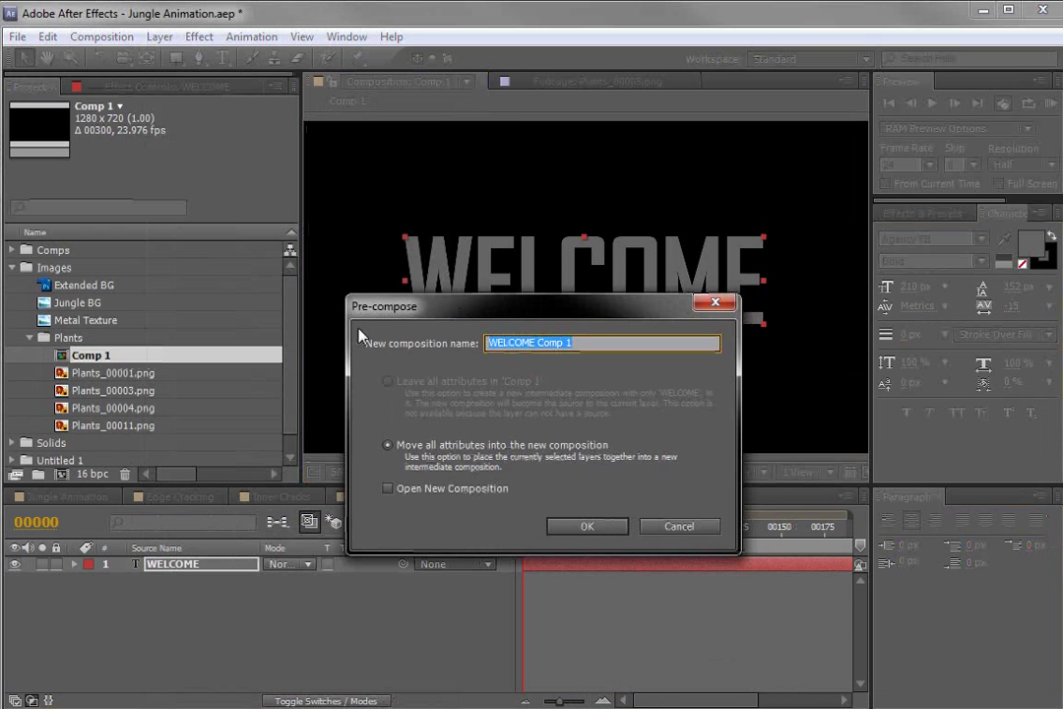
pyautogui.write('TITLE HOLDER')
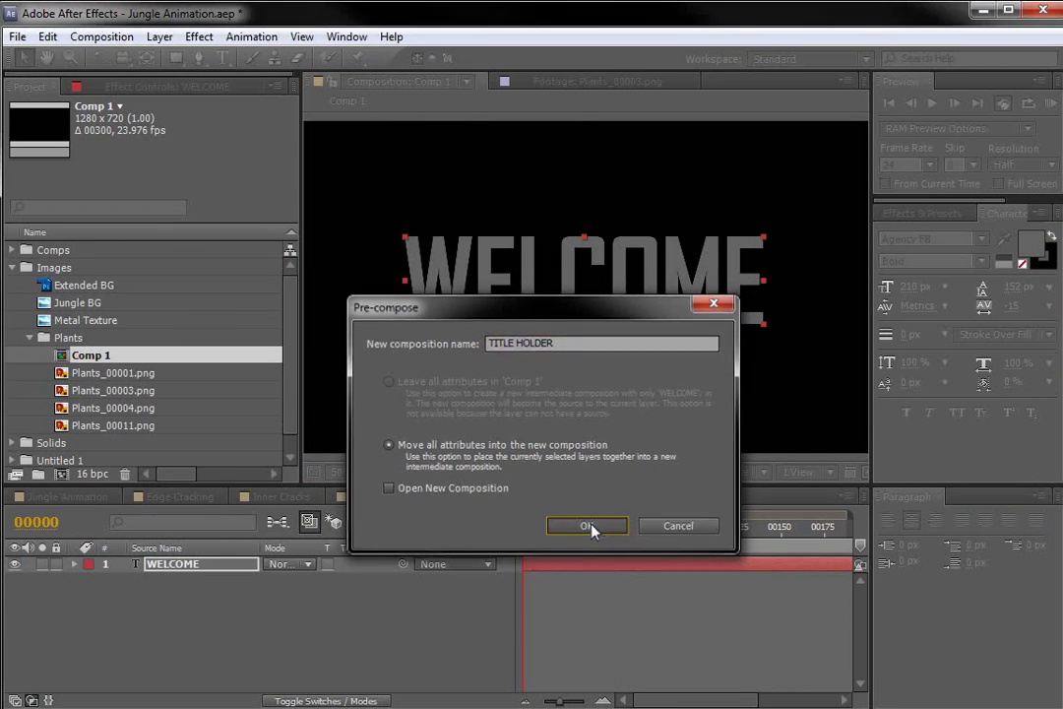
pyautogui.click(585, 525)
# - Put the TITLE HOLDER composition in a new project folder named Tut COmps, move that folder to the top level, and collapse the open folders
pyautogui.click(103, 446)
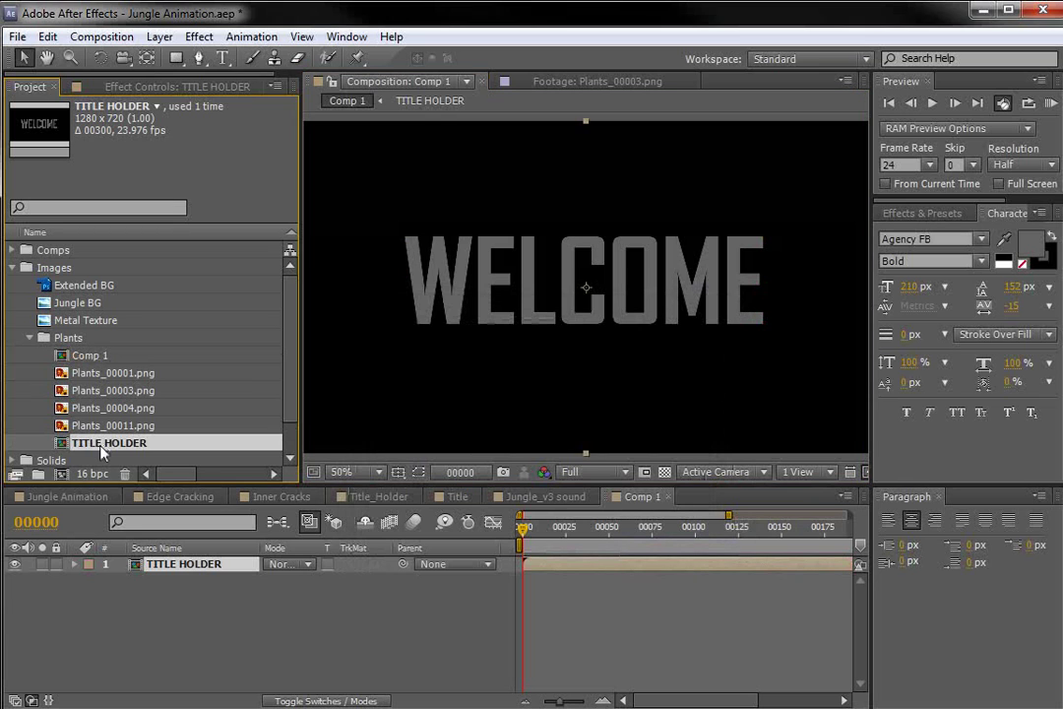
pyautogui.moveTo(95, 444); pyautogui.dragTo(40, 474)
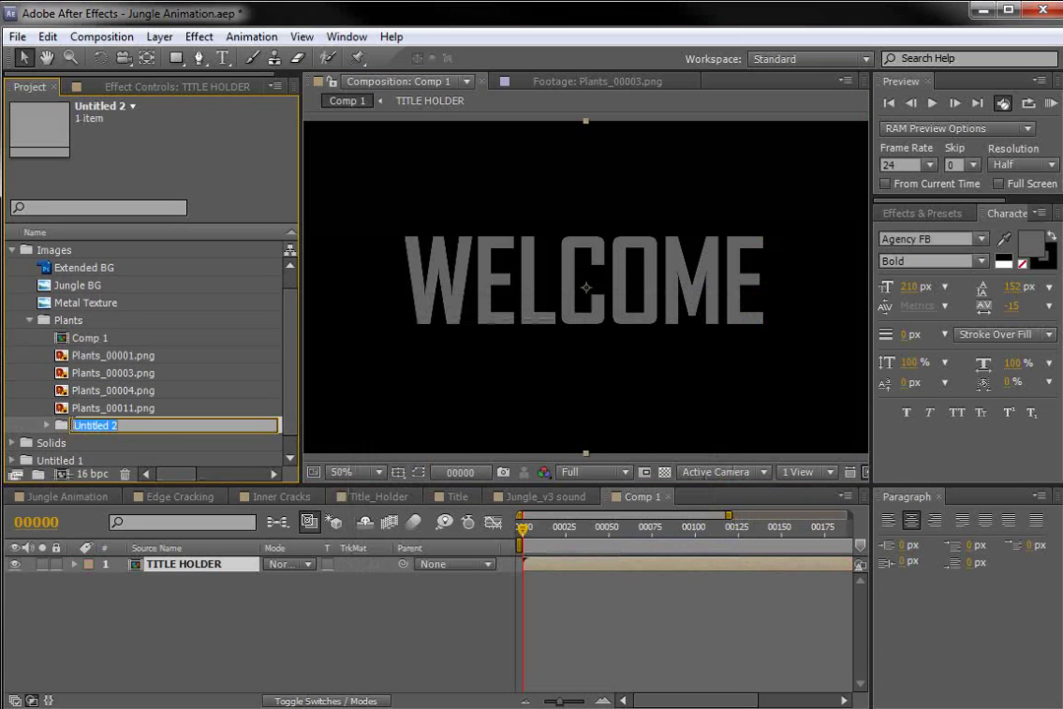
pyautogui.write('Tut COmps')
pyautogui.press('Return')
pyautogui.moveTo(59, 438); pyautogui.dragTo(145, 156)
pyautogui.click(13, 269)
pyautogui.click(43, 335)
# - Duplicate the TITLE HOLDER layer in Comp 1
pyautogui.click(537, 575)
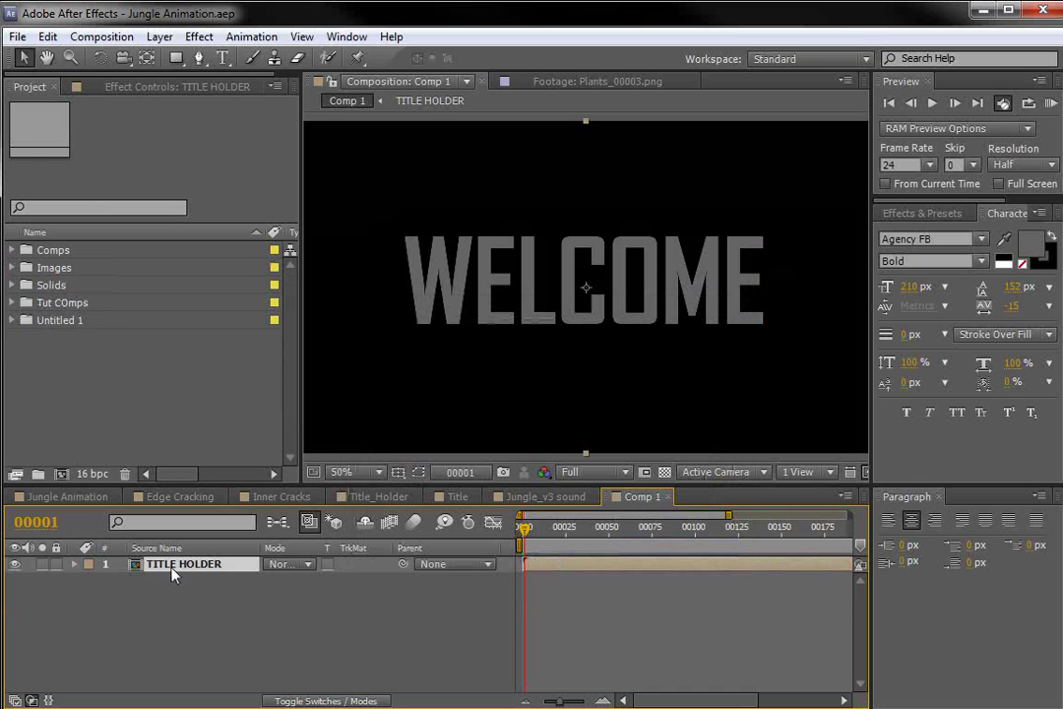
pyautogui.click(47, 36)
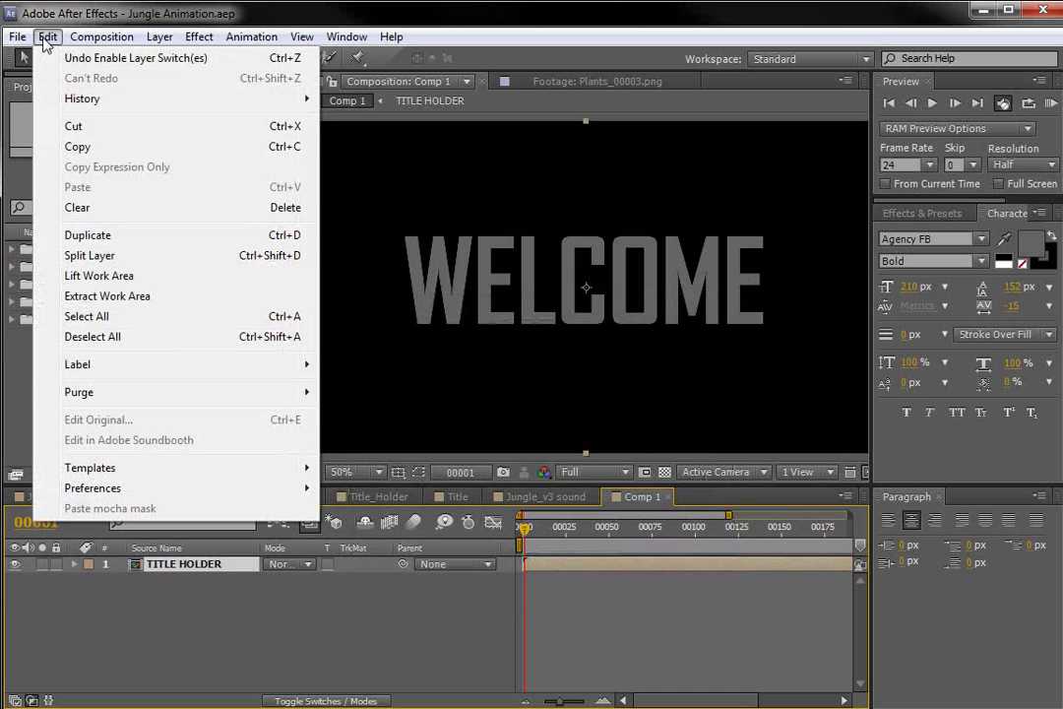
pyautogui.click(99, 239)
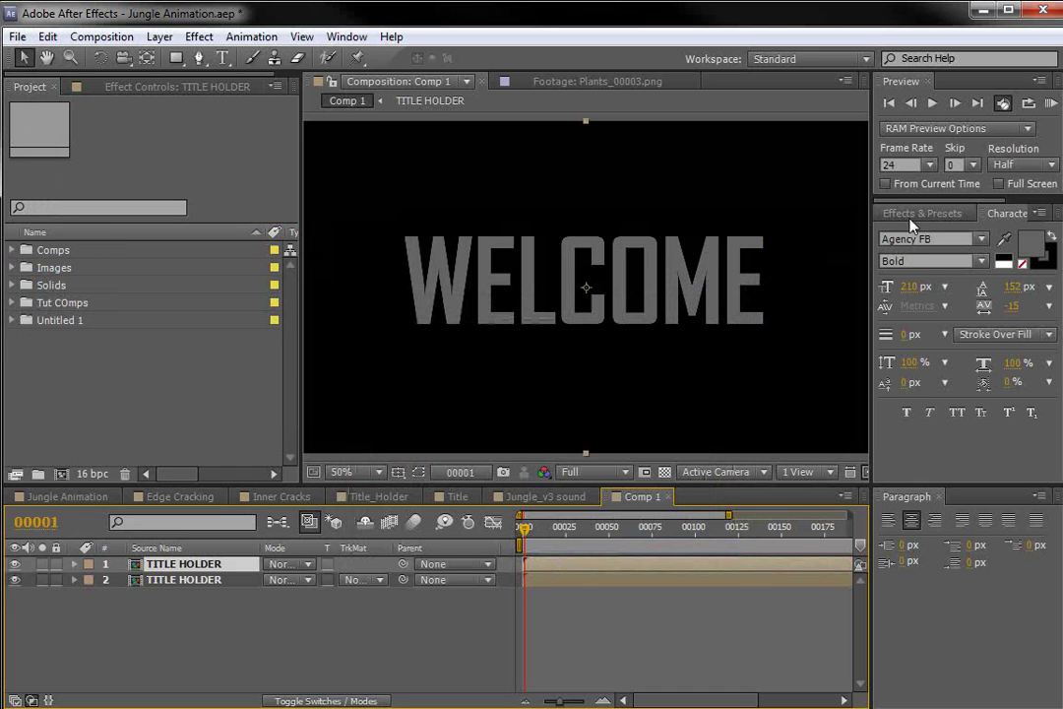
# - Apply Roughen Edges to the upper TITLE HOLDER layer and hide the lower copy, viewing the letter edges up close
pyautogui.hotkey('ctrl', '5')
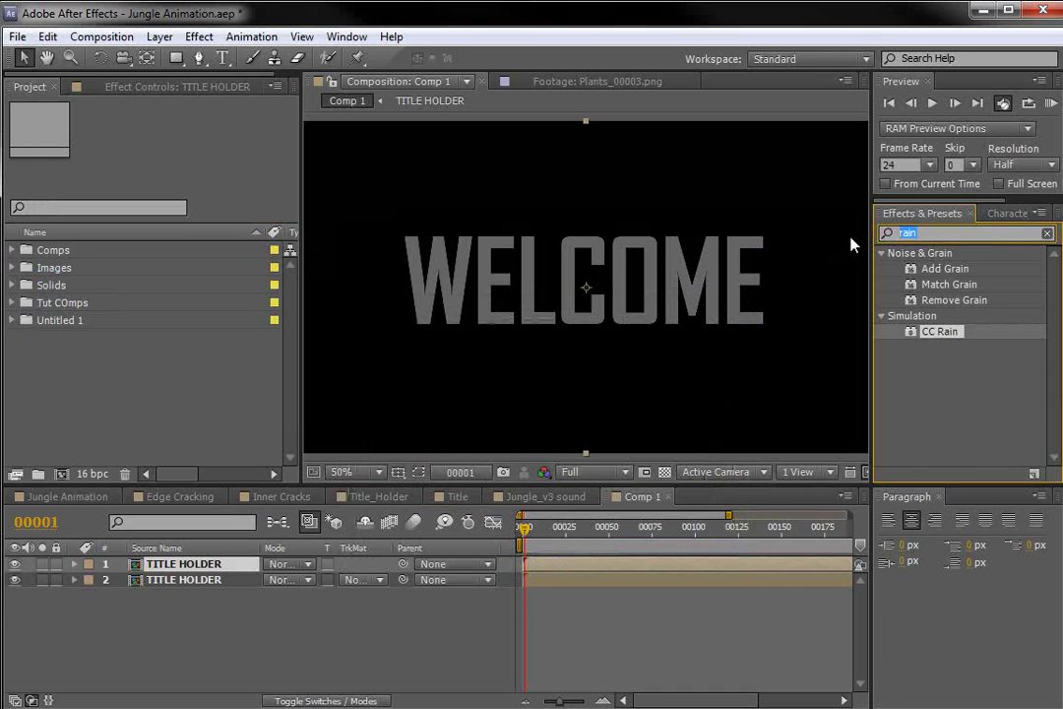
pyautogui.write('roug')
pyautogui.moveTo(936, 281); pyautogui.dragTo(653, 267)
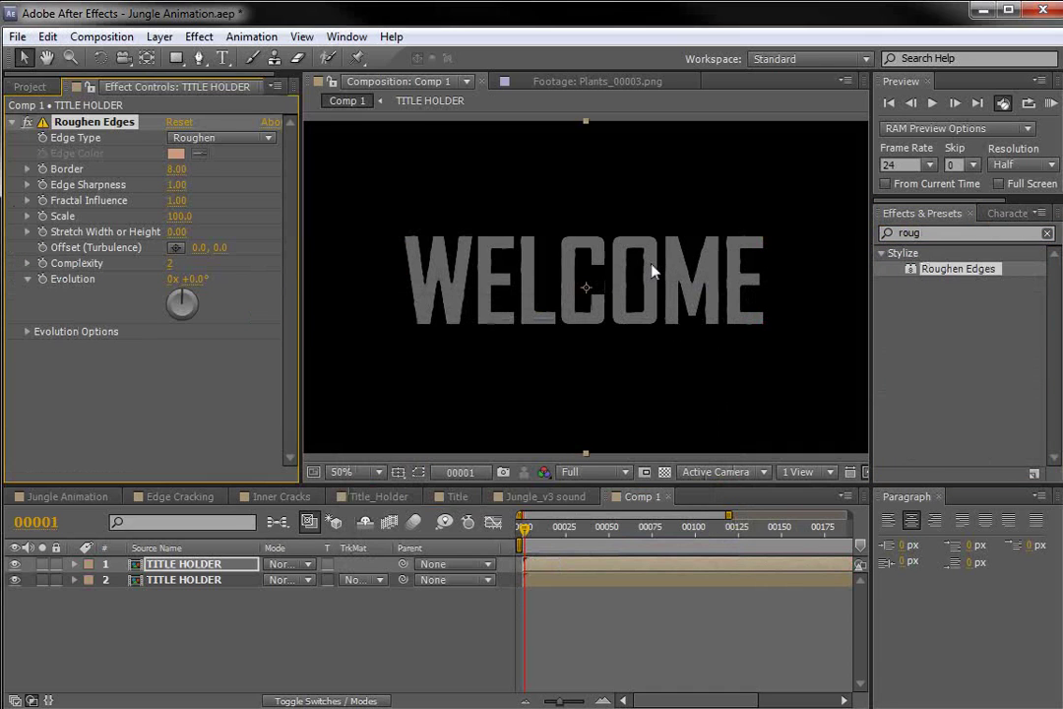
pyautogui.click(15, 580)
pyautogui.scroll(2, 669, 308)
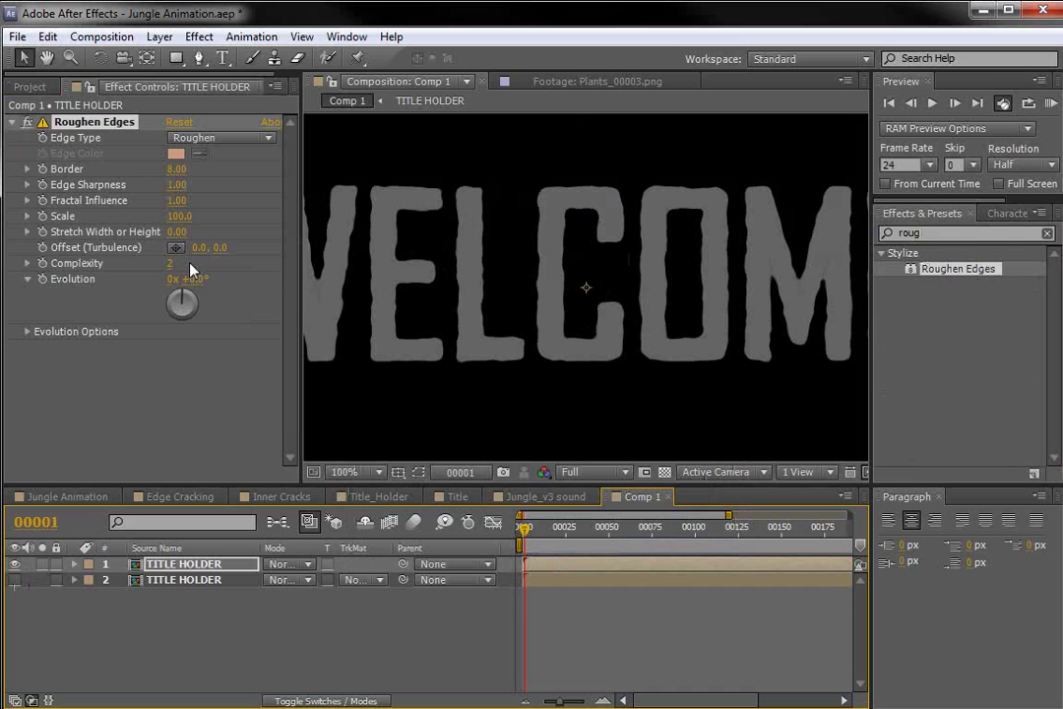
# - Set the Roughen Edges type to Rusty and raise Edge Sharpness to 4.22
pyautogui.click(222, 138)
pyautogui.click(214, 239)
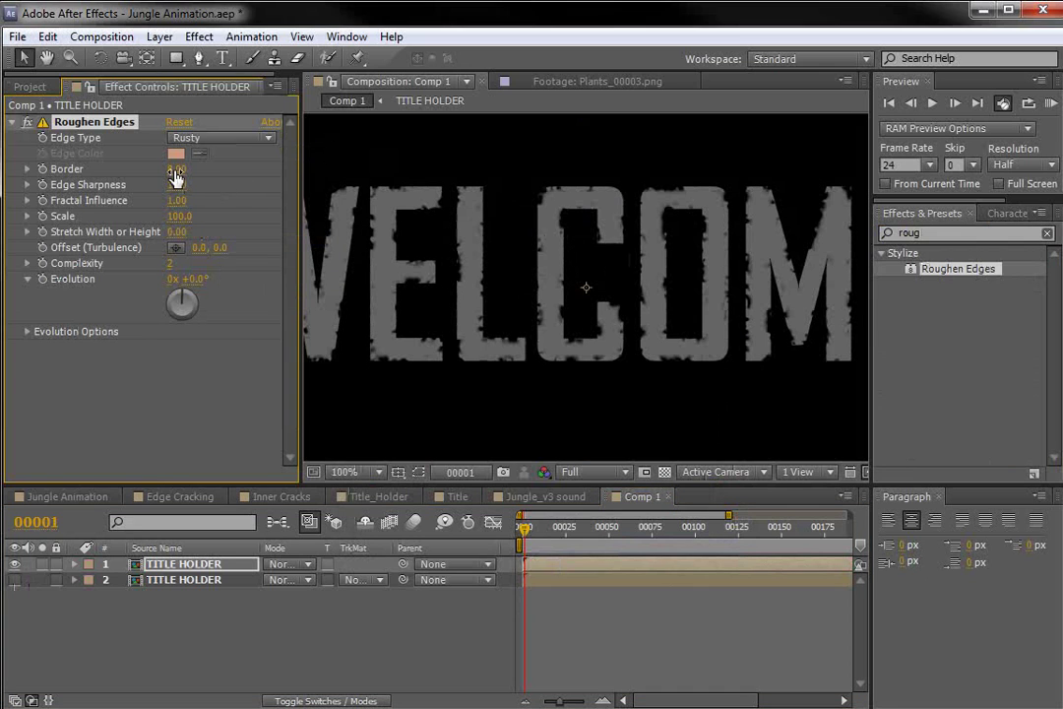
pyautogui.moveTo(176, 184); pyautogui.dragTo(468, 179)
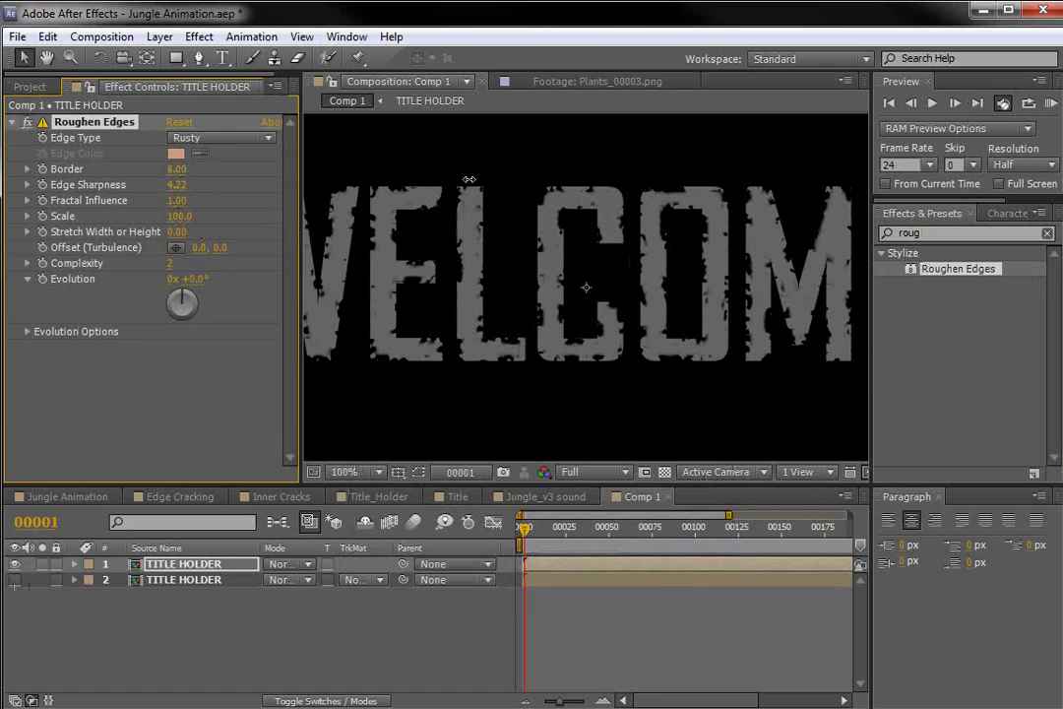
# - Set the Roughen Edges Border to 5.60 and Edge Sharpness to 4.26 on the upper TITLE HOLDER layer
pyautogui.moveTo(176, 169); pyautogui.dragTo(152, 170)
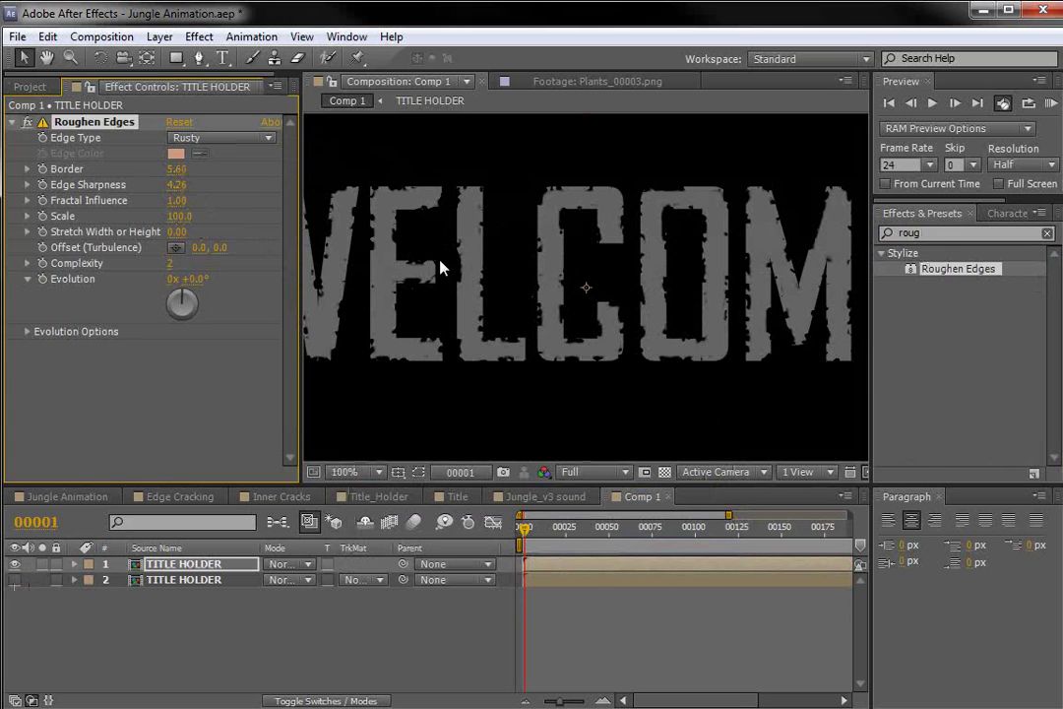
# - Add the Metal Texture image to Comp 1, position it behind the text, and place its layer directly below the upper TITLE HOLDER
pyautogui.click(30, 87)
pyautogui.click(12, 267)
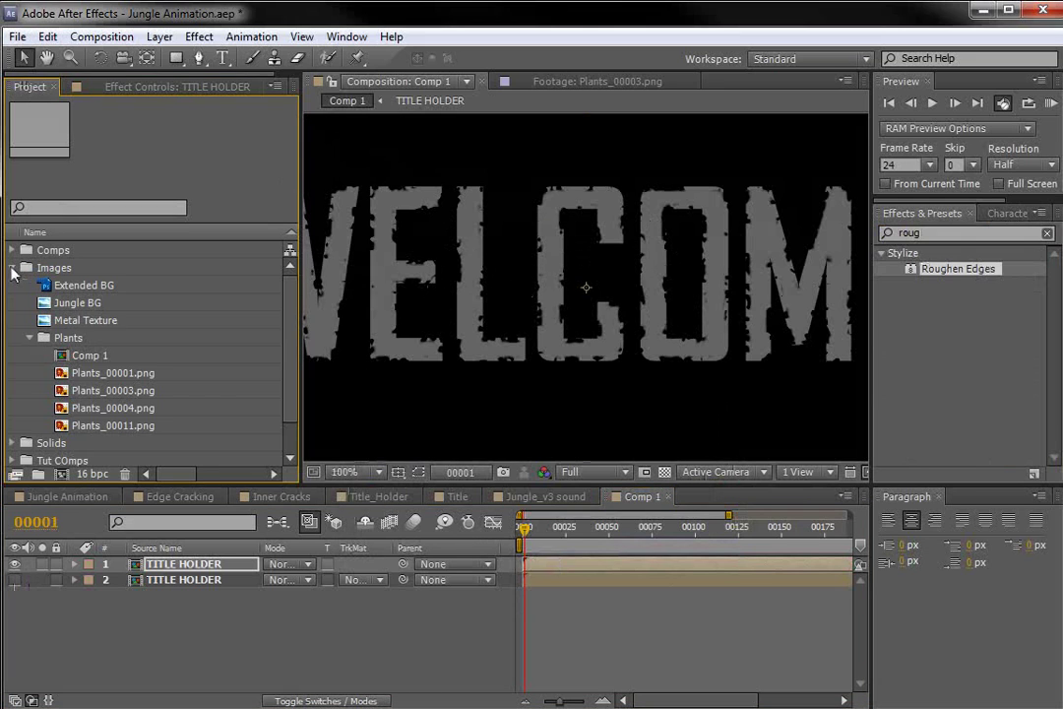
pyautogui.click(95, 321)
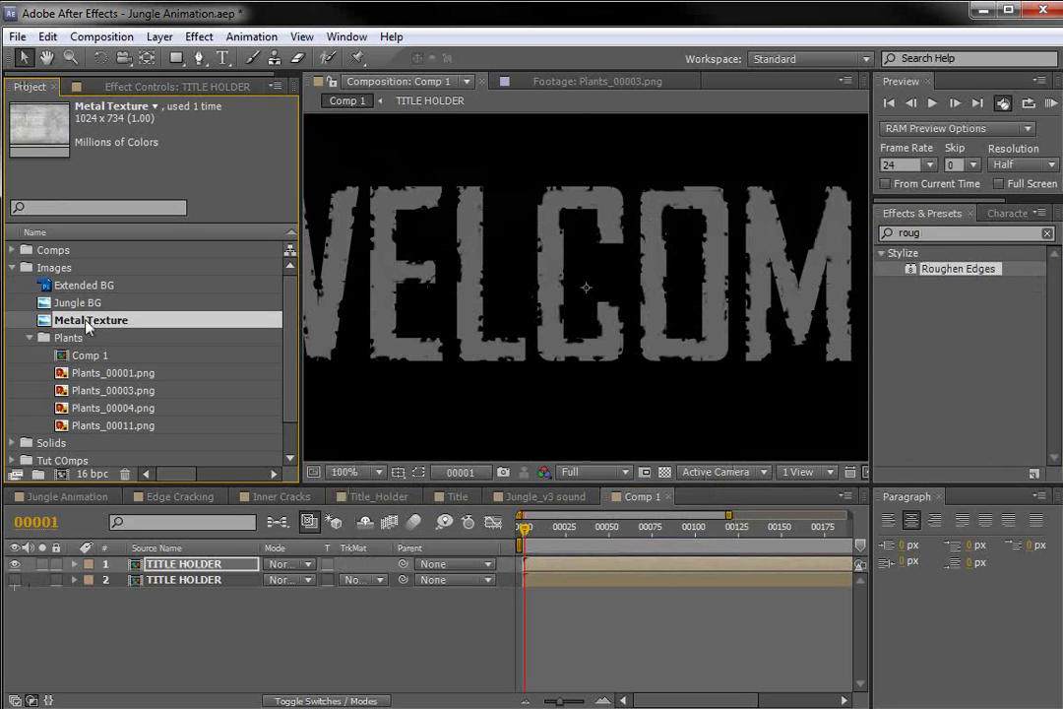
pyautogui.moveTo(87, 325); pyautogui.dragTo(601, 325)
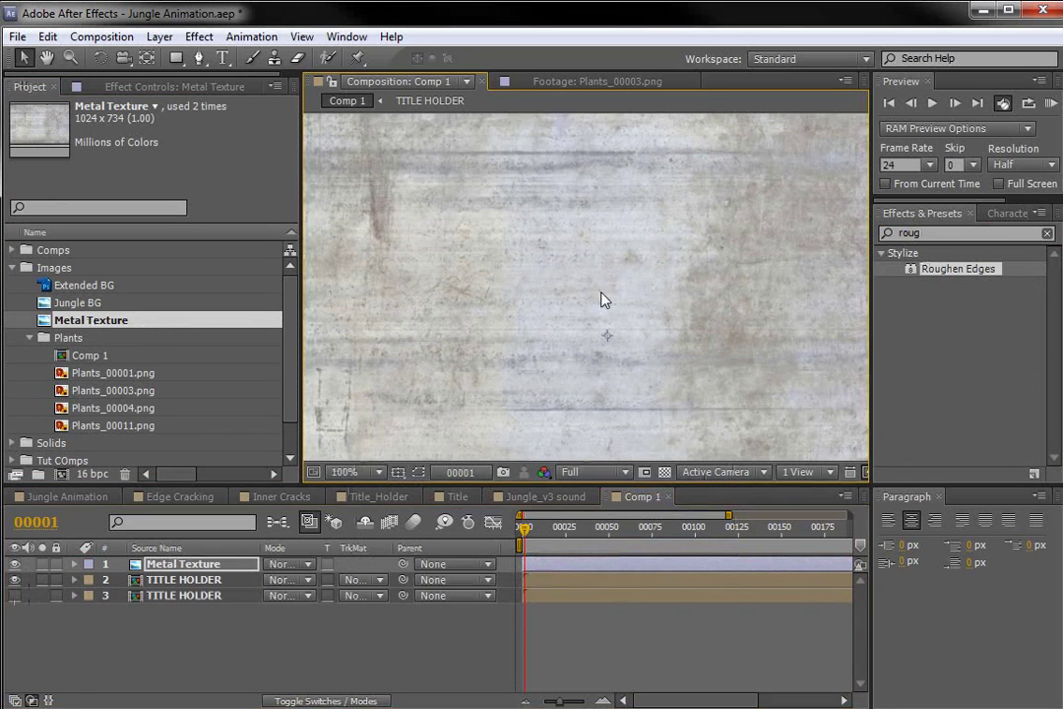
pyautogui.scroll(-1, 450, 379)
pyautogui.moveTo(534, 341); pyautogui.dragTo(529, 295)
pyautogui.moveTo(183, 564); pyautogui.dragTo(162, 585)
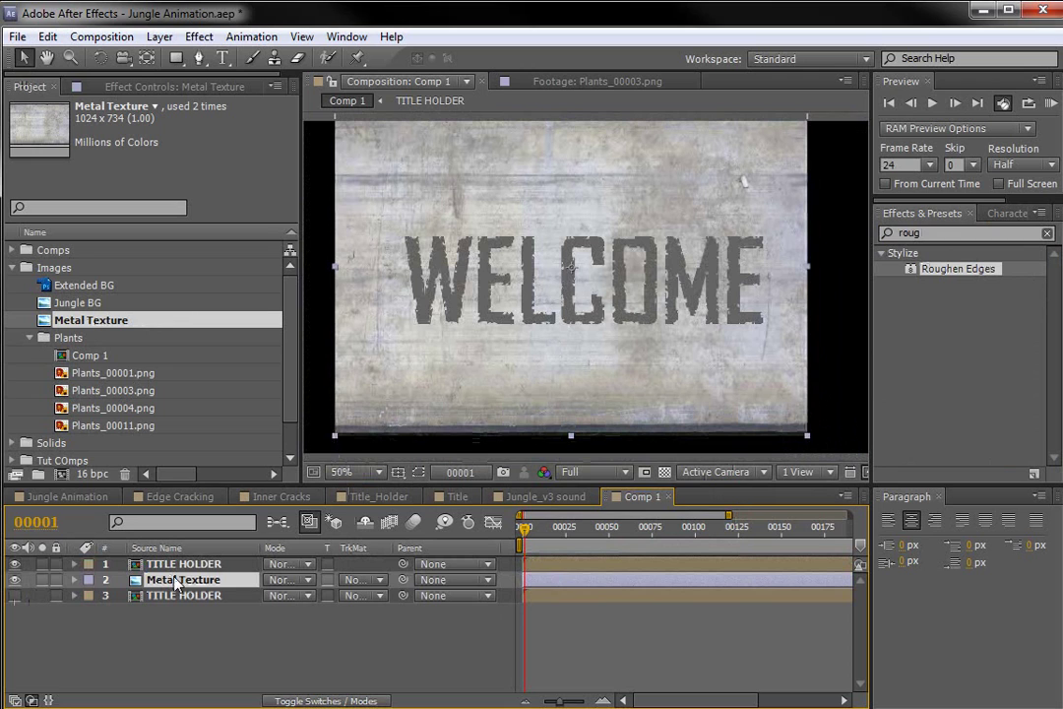
# - Set the Metal Texture layer's track matte to Alpha Matte "TITLE HOLDER" and view the textured letters up close
pyautogui.click(356, 579)
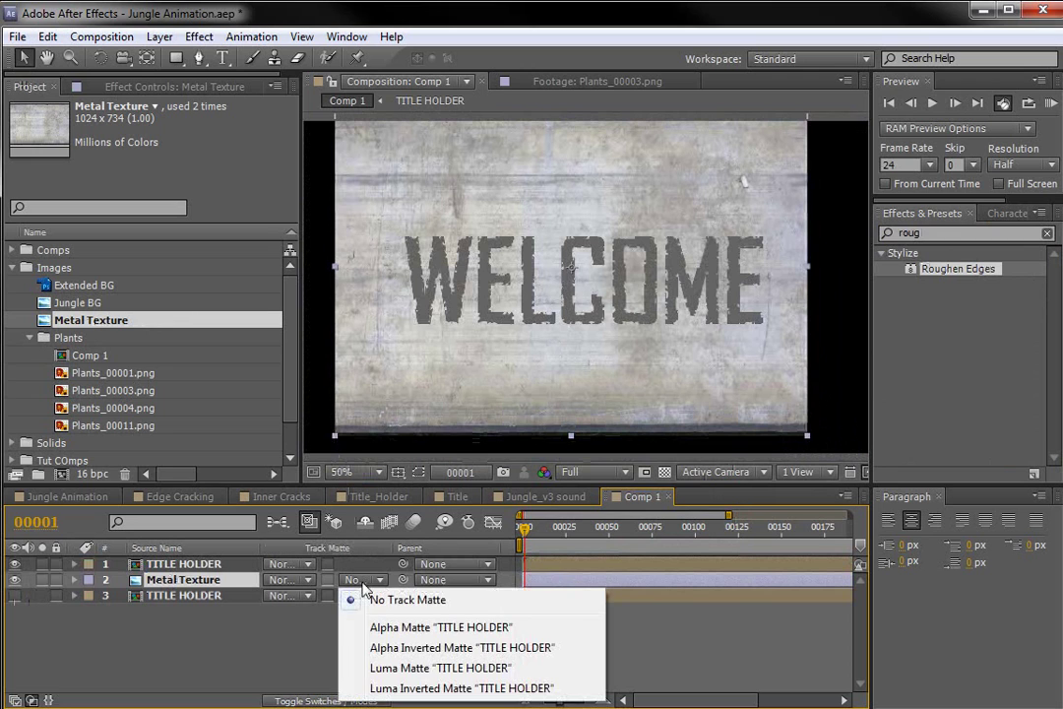
pyautogui.click(380, 627)
pyautogui.click(649, 596)
pyautogui.scroll(1, 554, 348)
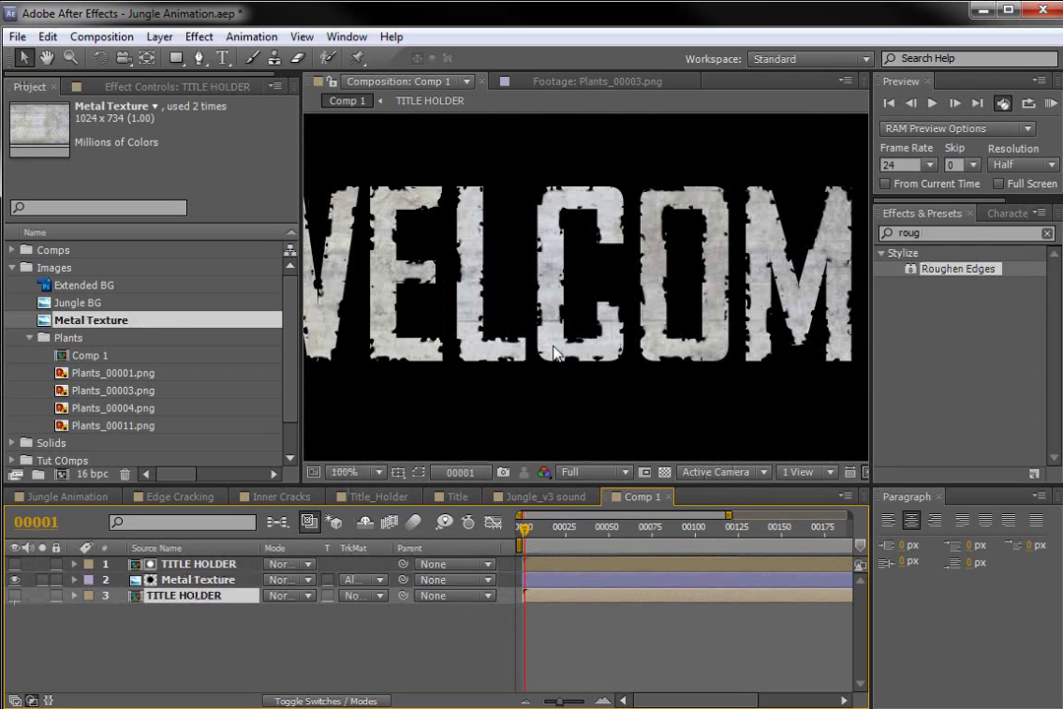
# - Show the bottom TITLE HOLDER layer with Metal Texture hidden and apply the Fill effect to it
pyautogui.click(13, 595)
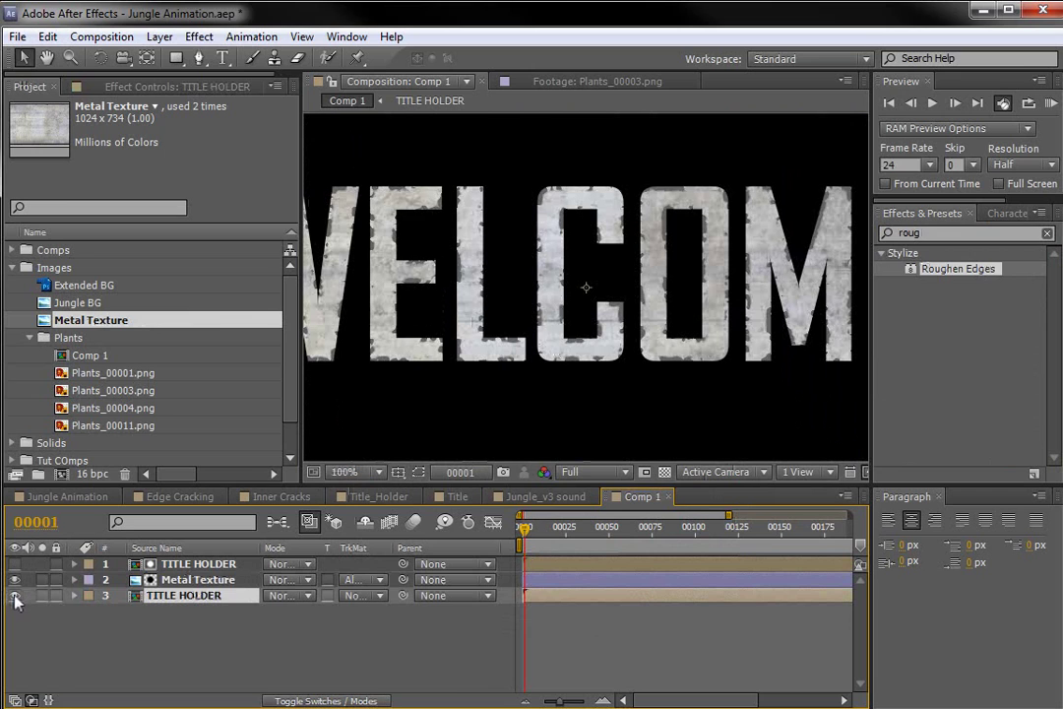
pyautogui.click(14, 580)
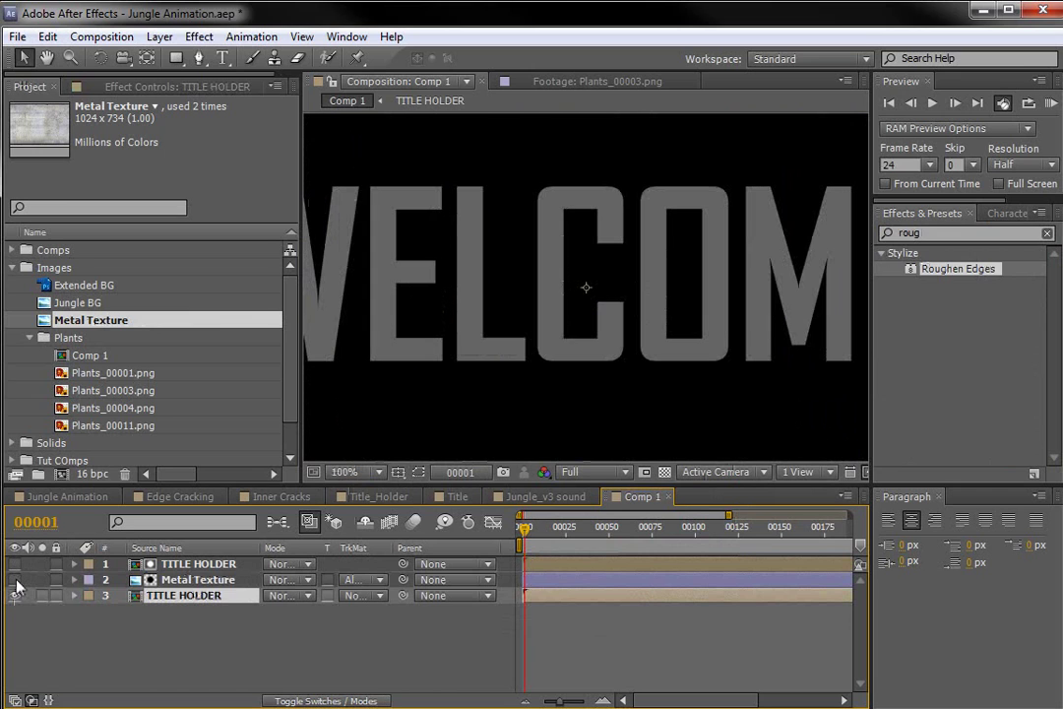
pyautogui.click(15, 581)
pyautogui.click(15, 581)
pyautogui.press('F3')
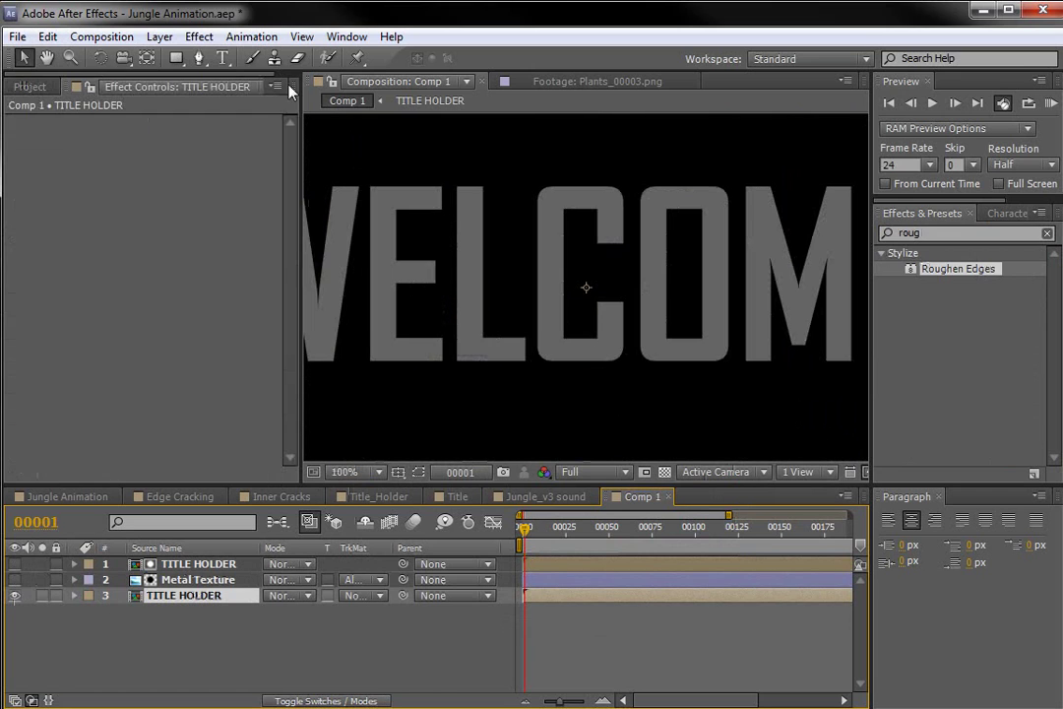
pyautogui.hotkey('ctrl', '5')
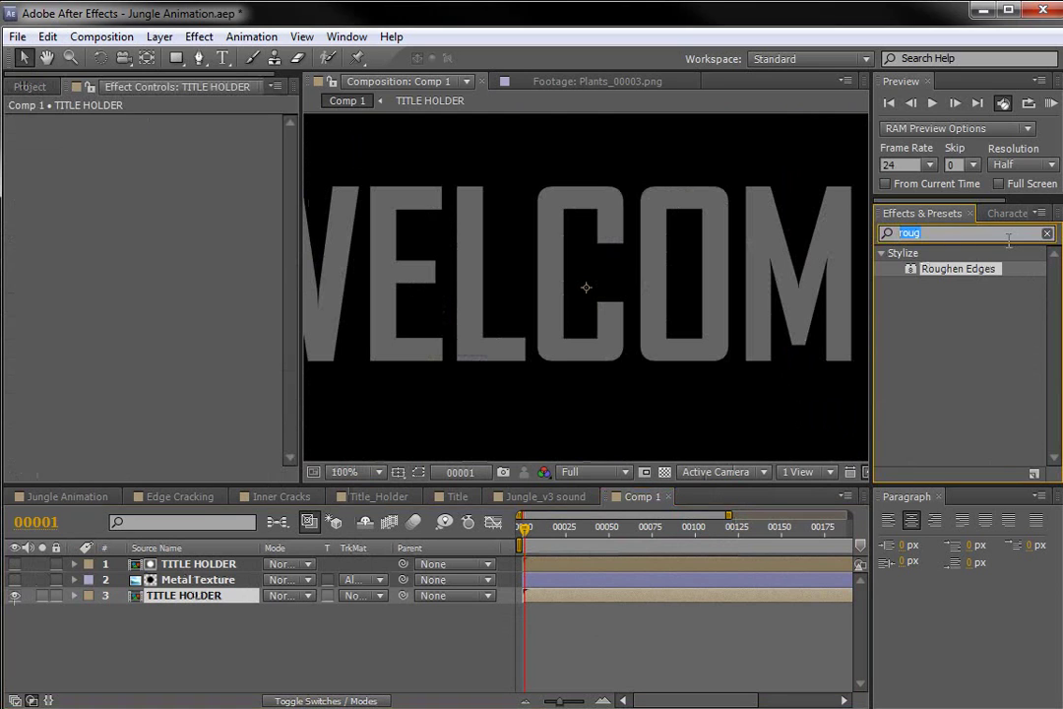
pyautogui.write('fill')
pyautogui.moveTo(930, 285); pyautogui.dragTo(180, 607)
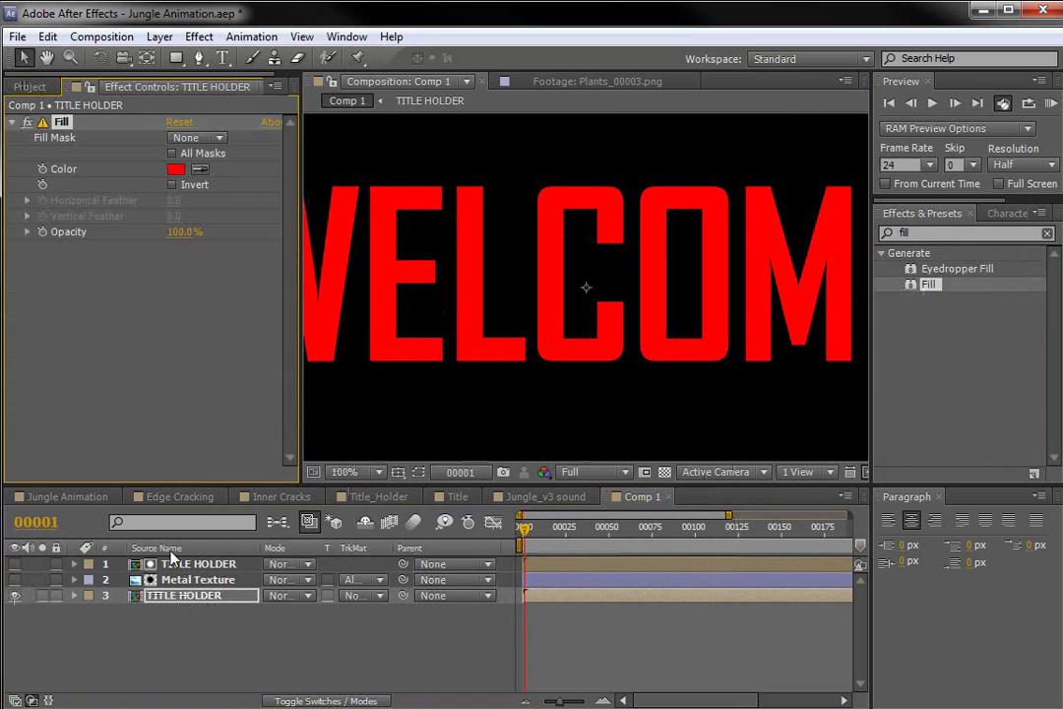
# - Set the Fill color to dark grey-brown 3C3735 and make the Metal Texture layer visible again
pyautogui.click(173, 170)
pyautogui.moveTo(432, 405); pyautogui.dragTo(371, 448)
pyautogui.click(606, 499)
pyautogui.moveTo(581, 241); pyautogui.dragTo(671, 347)
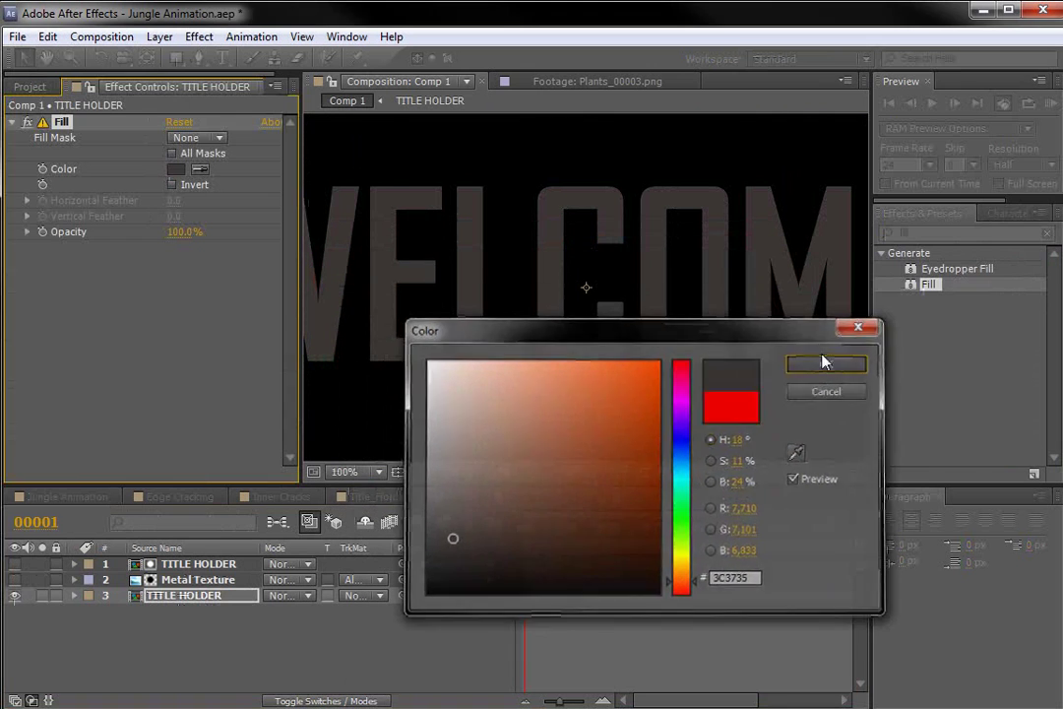
pyautogui.click(825, 363)
pyautogui.click(15, 579)
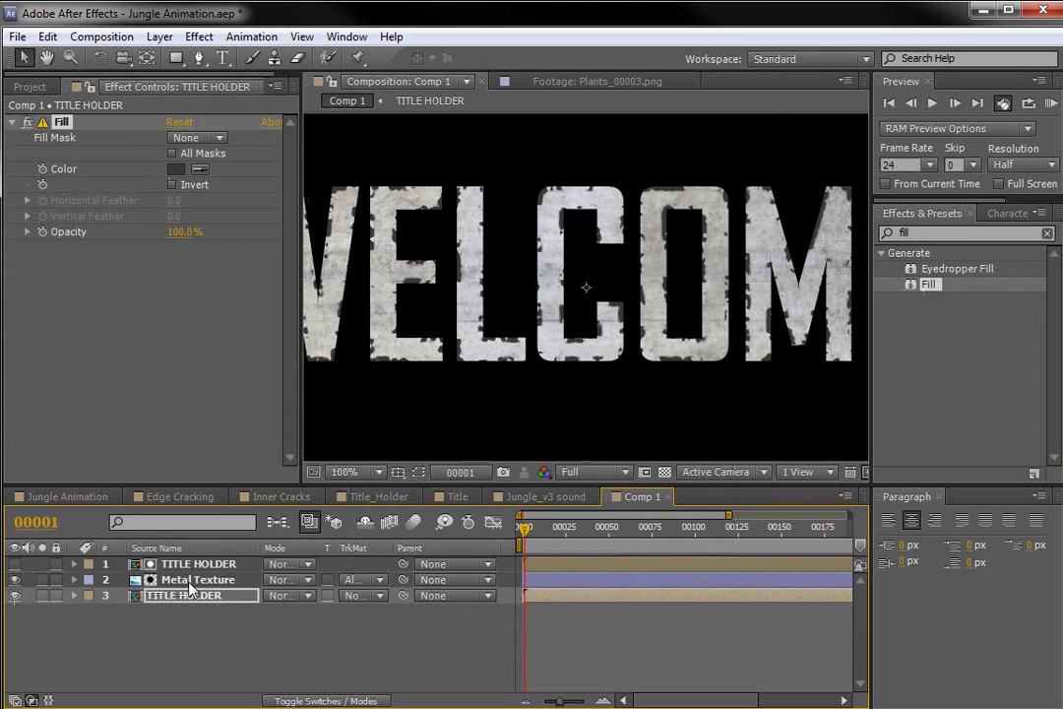
# - Apply Curves to the Metal Texture layer and darken it by lowering the RGB midtones and the white end point
pyautogui.click(193, 580)
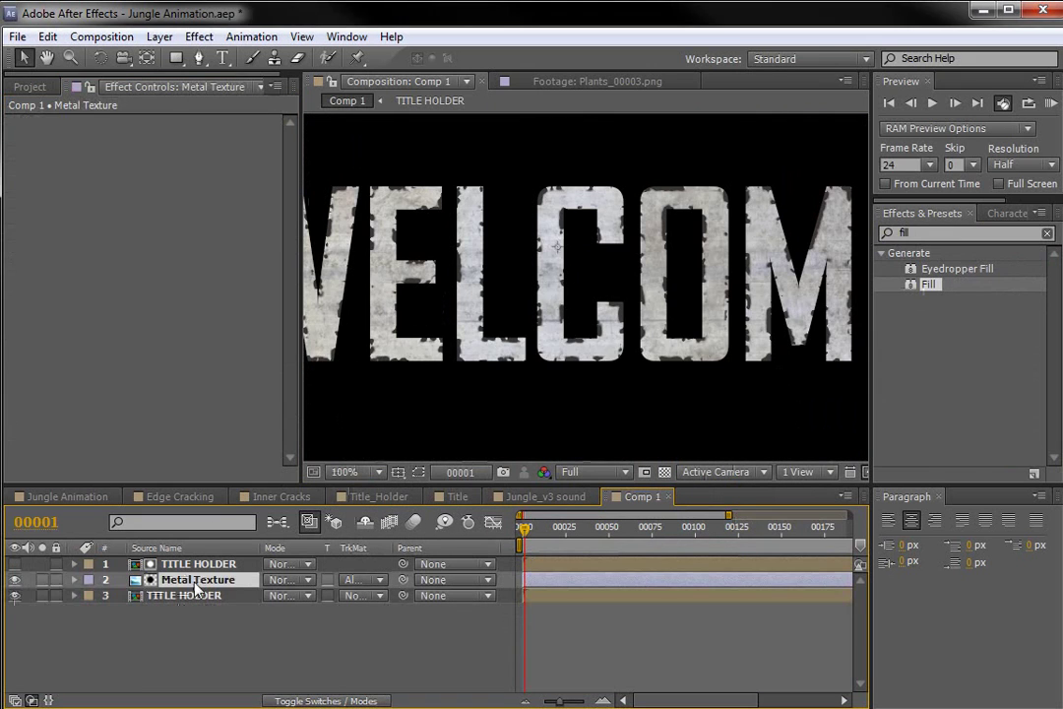
pyautogui.click(199, 37)
pyautogui.moveTo(261, 207)
pyautogui.click(463, 539)
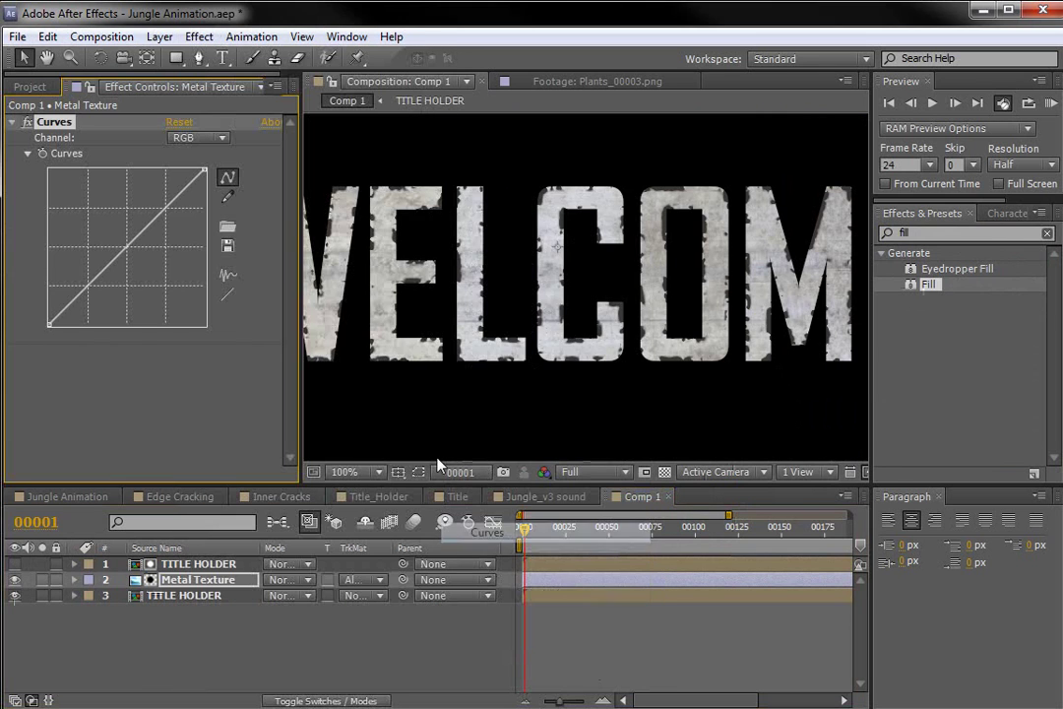
pyautogui.moveTo(138, 237); pyautogui.dragTo(151, 277)
pyautogui.moveTo(203, 248); pyautogui.dragTo(204, 241)
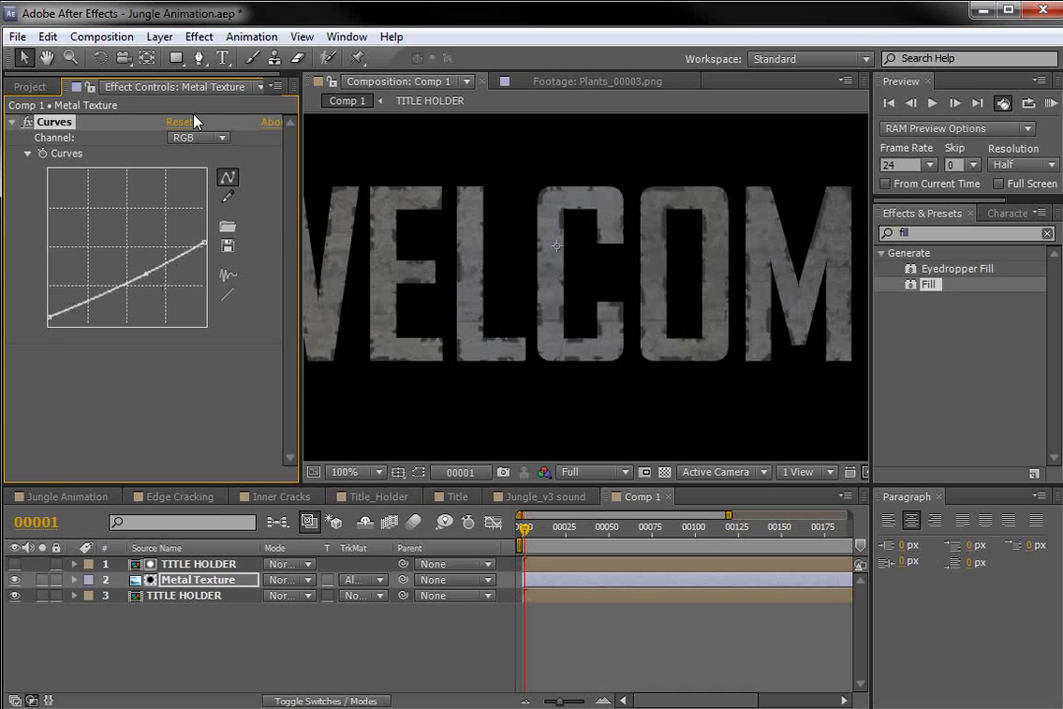
# - Warm the Metal Texture with the Red and Blue Curves channels, pulling blue slightly below the diagonal, and compare with the effect off and on
pyautogui.click(197, 137)
pyautogui.click(204, 181)
pyautogui.moveTo(122, 258)
pyautogui.mouseDown()
pyautogui.moveTo(114, 254)
pyautogui.moveTo(133, 248)
pyautogui.mouseUp()
pyautogui.click(195, 137)
pyautogui.click(203, 220)
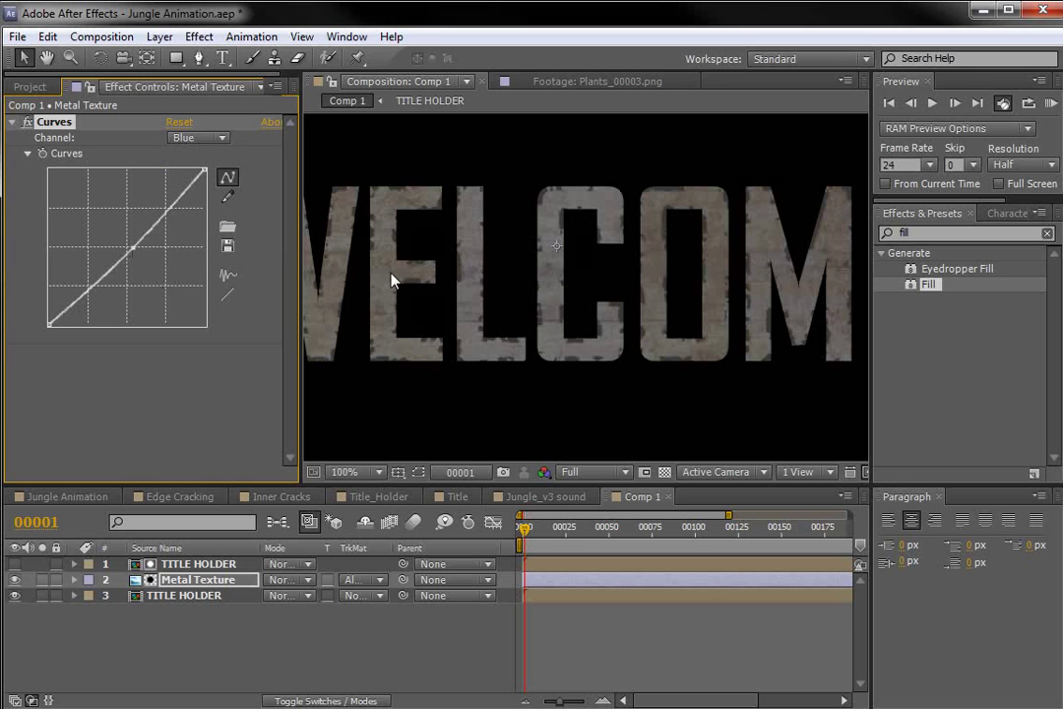
pyautogui.click(27, 123)
pyautogui.click(28, 123)
pyautogui.click(28, 123)
pyautogui.click(27, 123)
# - Examine the finished metal lettering in the Jungle Animation and Title compositions and return to Comp 1
pyautogui.click(67, 496)
pyautogui.scroll(1, 589, 301)
pyautogui.press('h')
pyautogui.moveTo(581, 255); pyautogui.dragTo(619, 290)
pyautogui.press('v')
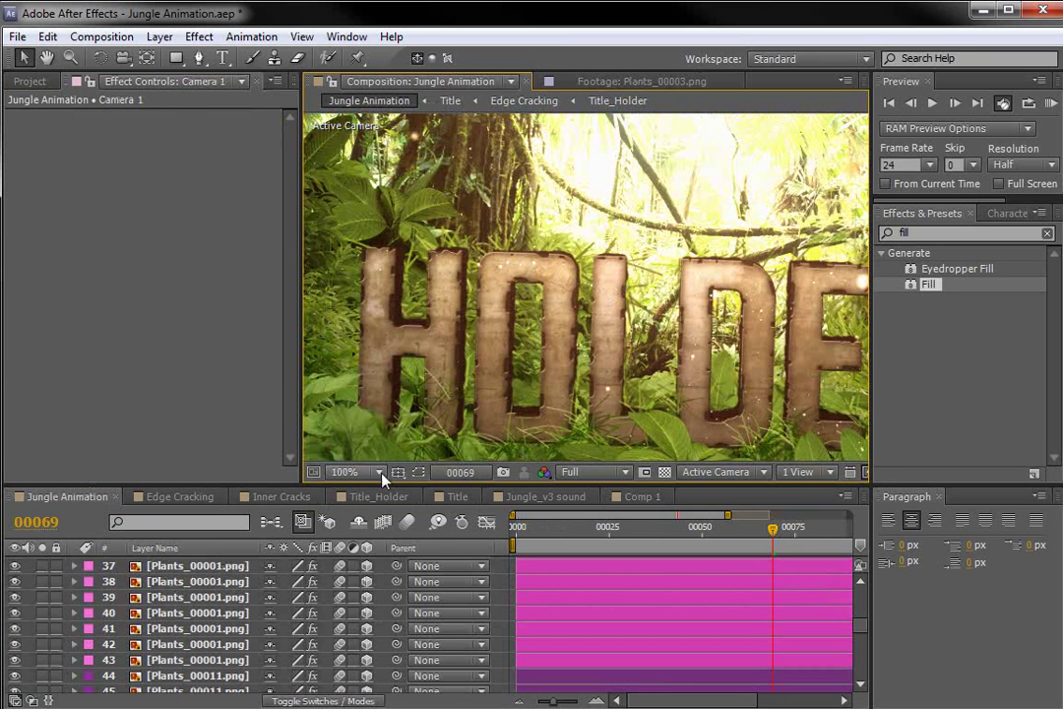
pyautogui.click(458, 496)
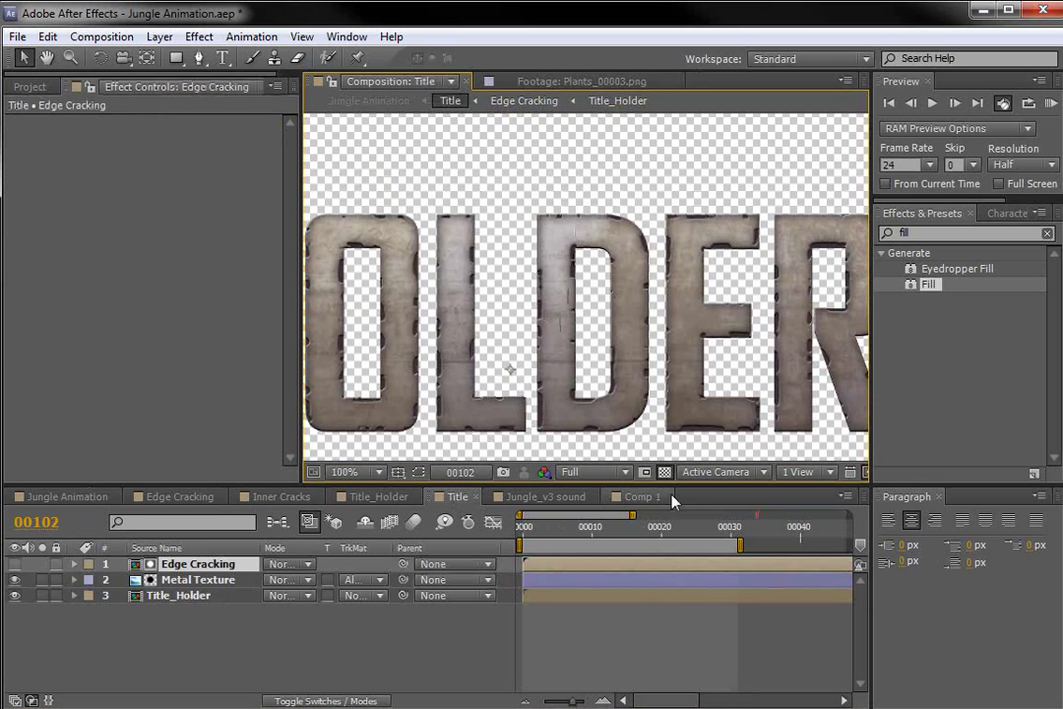
pyautogui.click(620, 500)
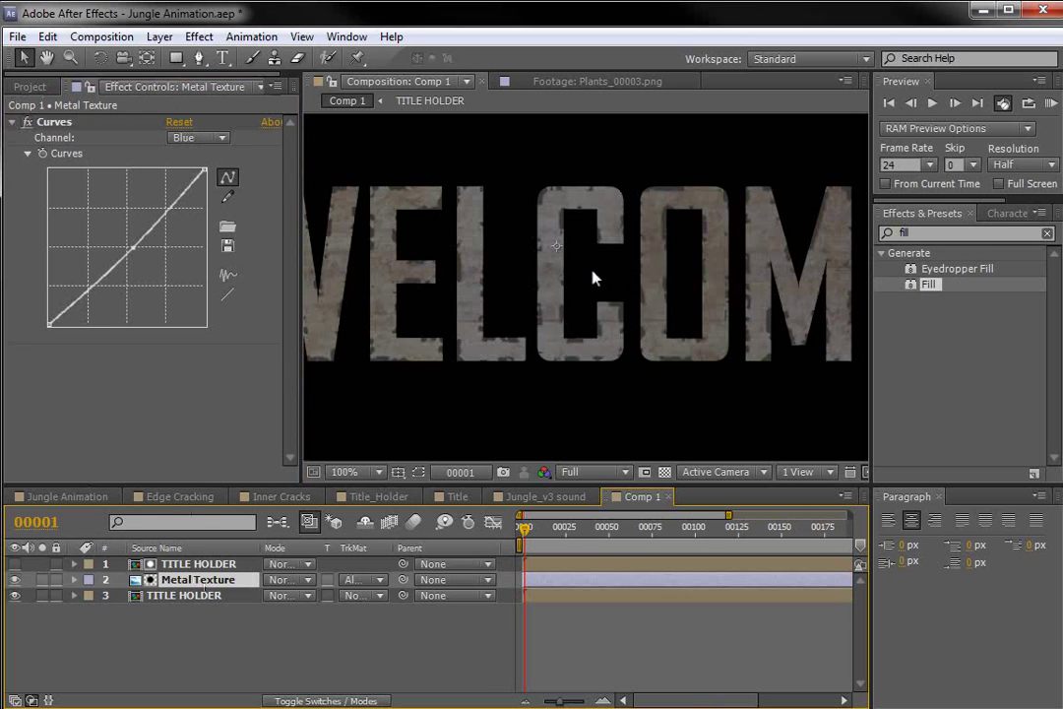
# - Add a Bevel and Emboss layer style to the Metal Texture layer, keeping its Alpha Matte, and set the bevel Size to 0.0
pyautogui.click(159, 36)
pyautogui.moveTo(204, 259)
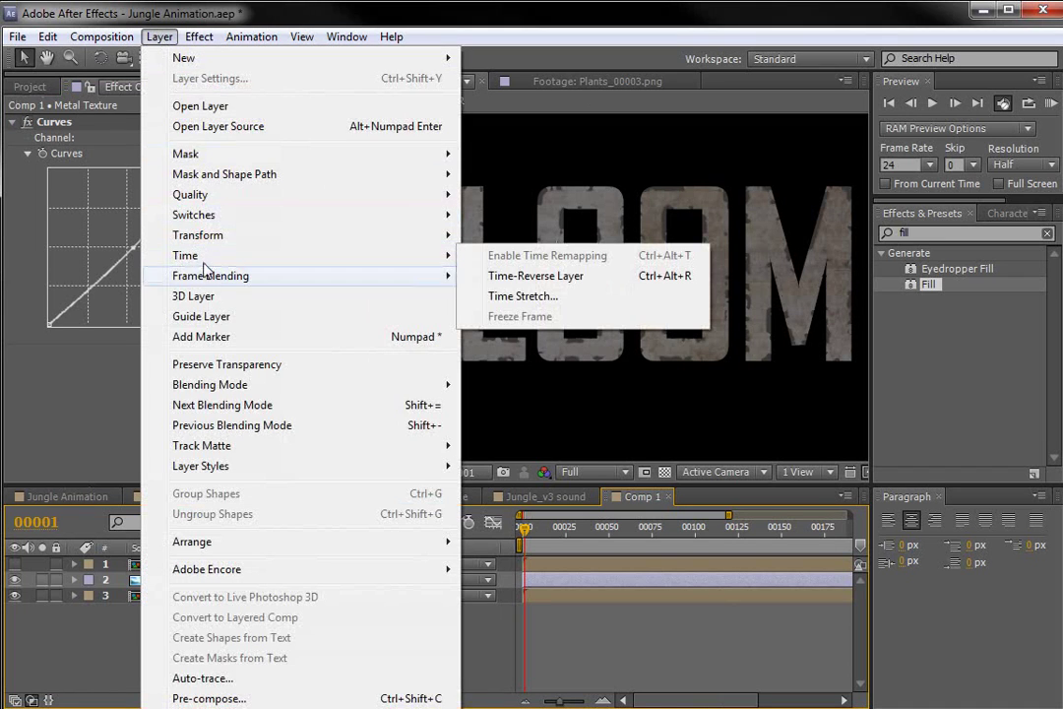
pyautogui.moveTo(201, 466)
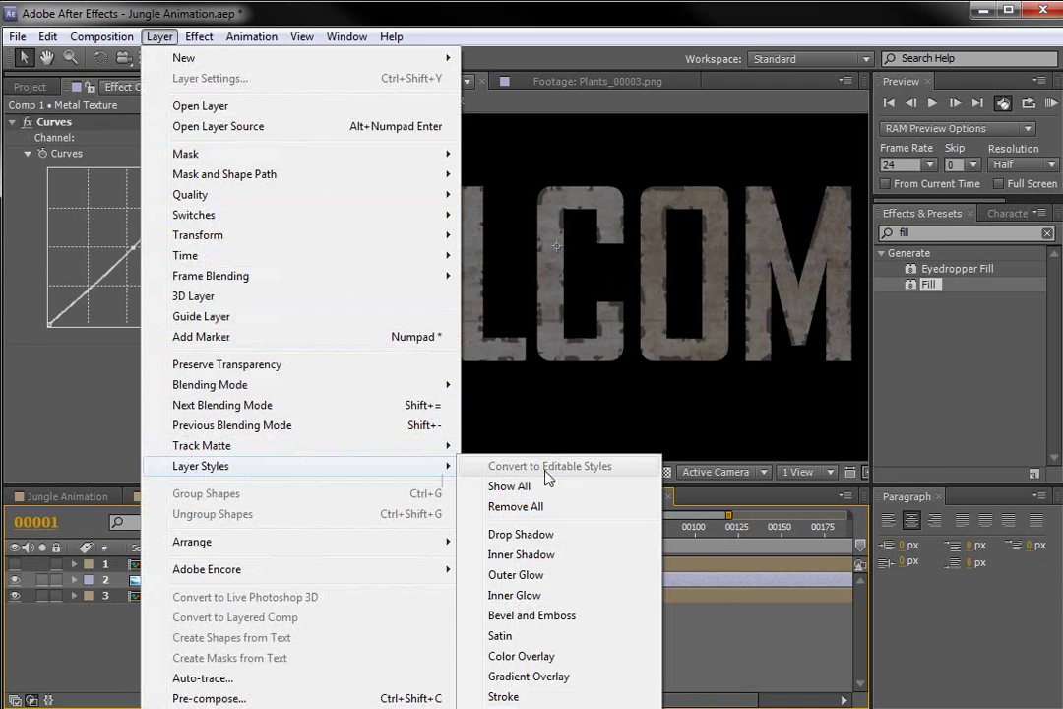
pyautogui.click(545, 616)
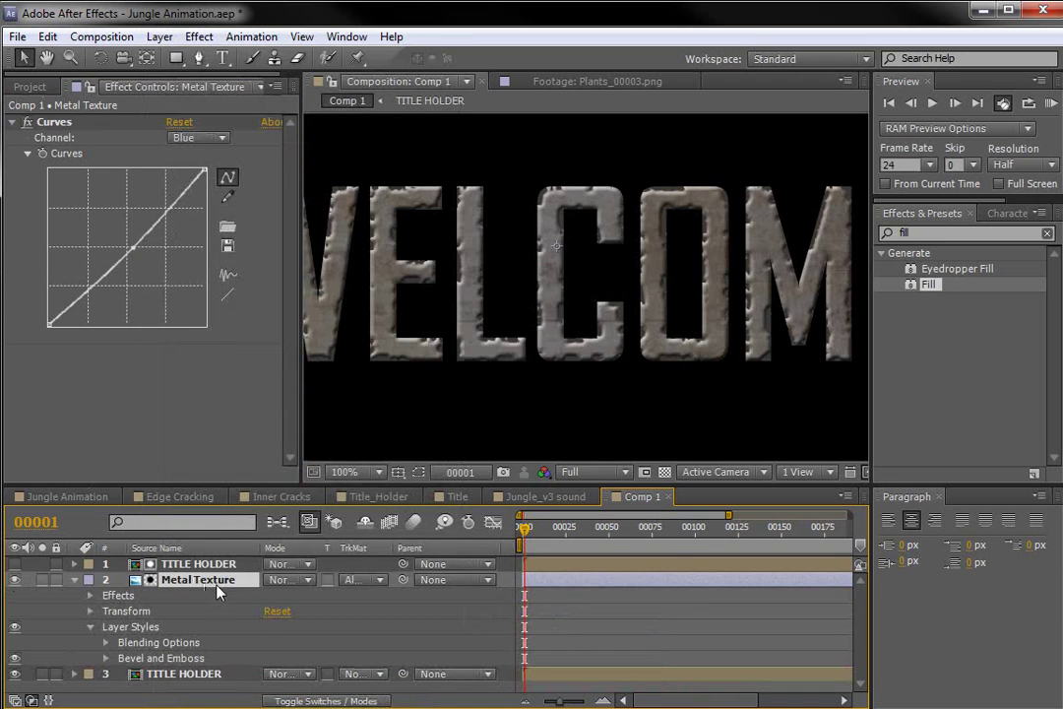
pyautogui.click(362, 583)
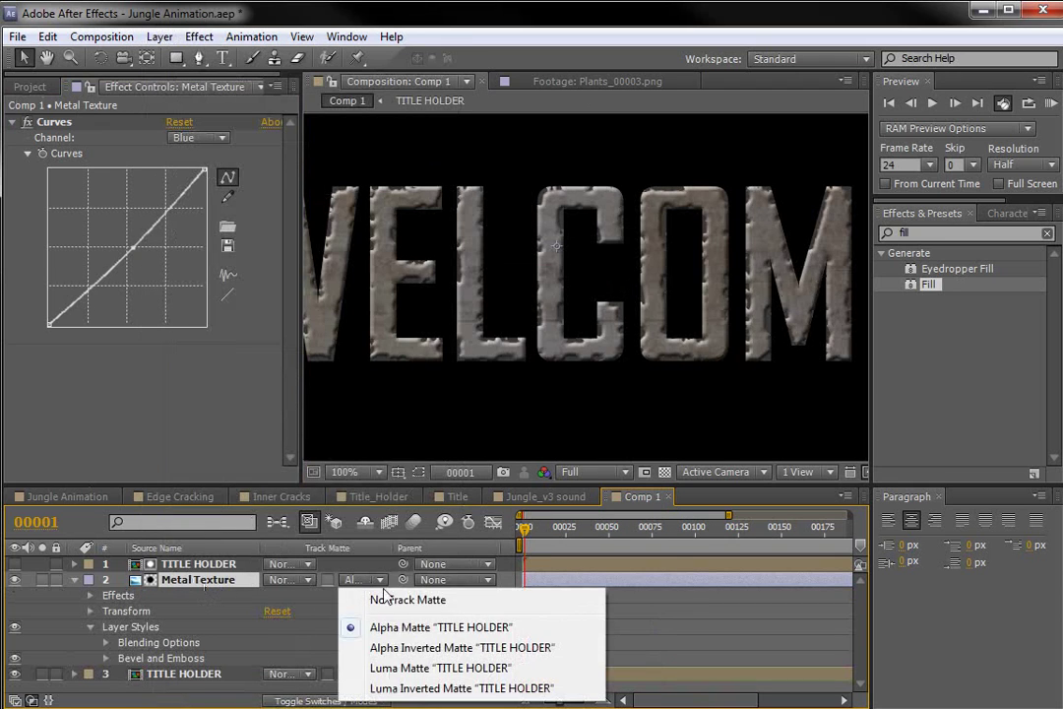
pyautogui.click(431, 625)
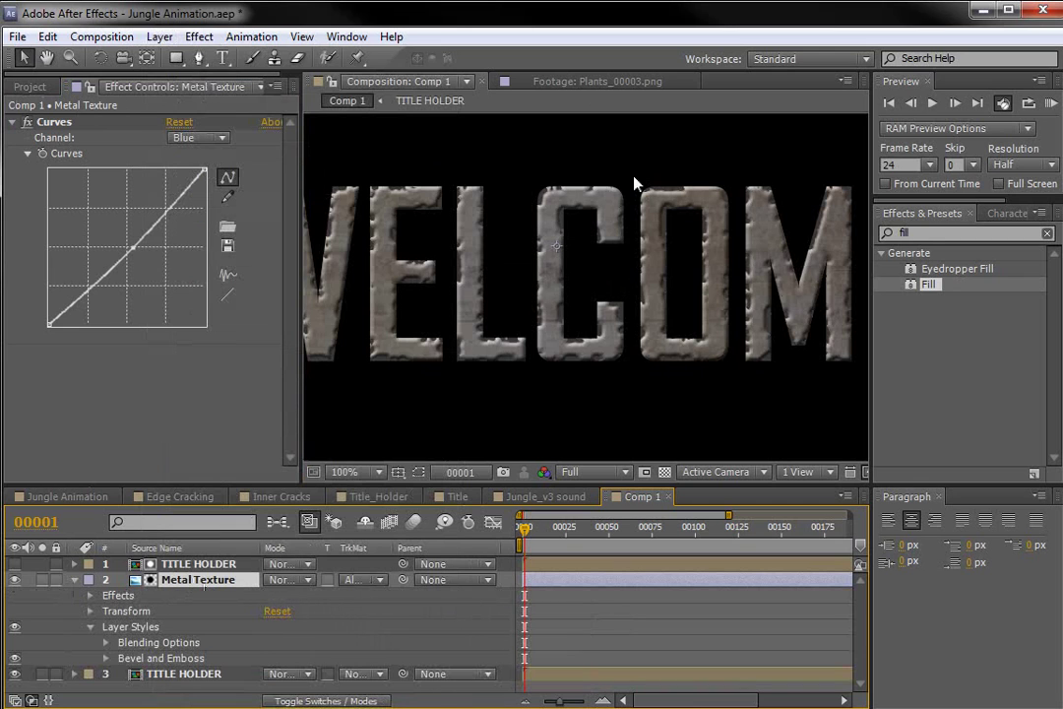
pyautogui.click(105, 658)
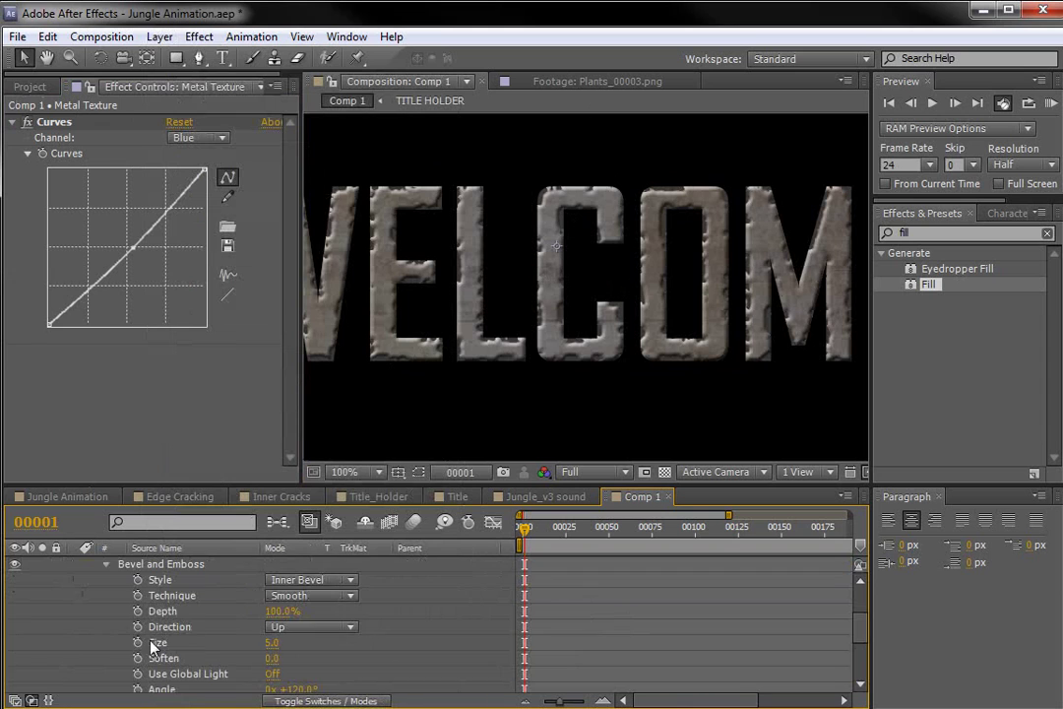
pyautogui.moveTo(271, 642); pyautogui.dragTo(264, 642)
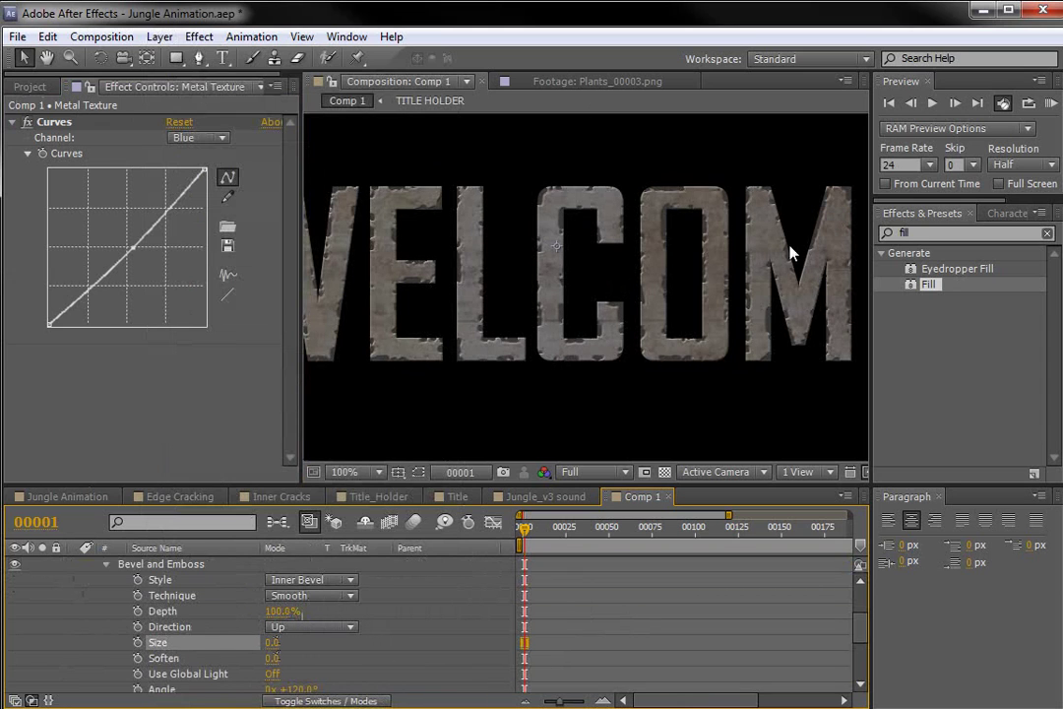
# - Add a Drop Shadow layer style to the Metal Texture layer
pyautogui.click(159, 36)
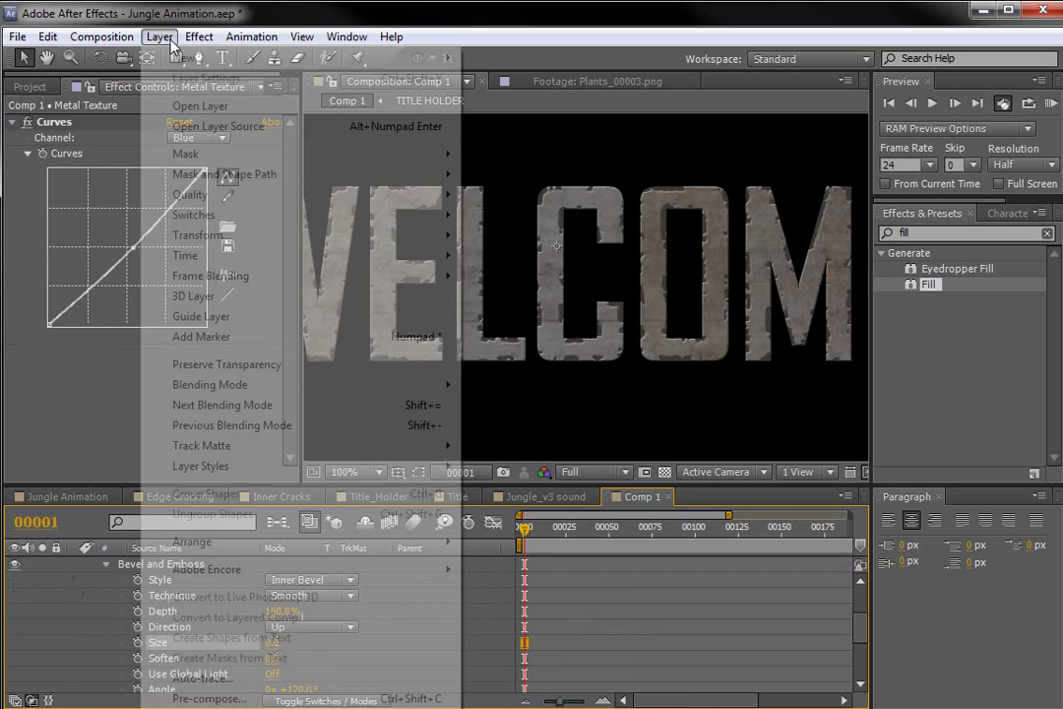
pyautogui.moveTo(185, 41)
pyautogui.moveTo(149, 39)
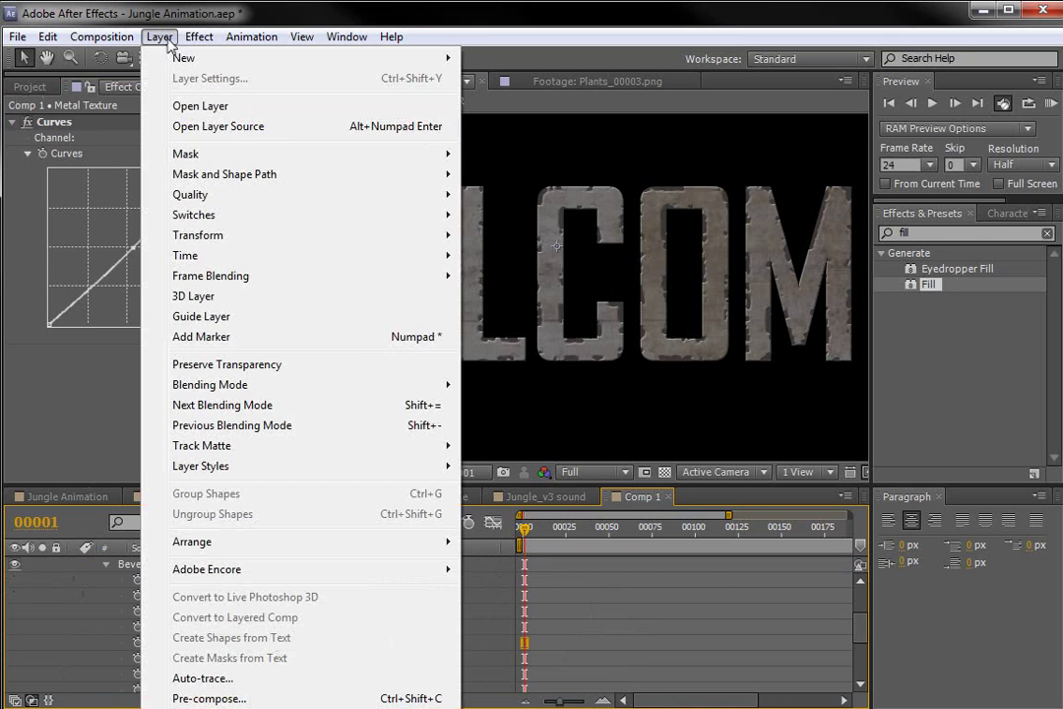
pyautogui.moveTo(189, 468)
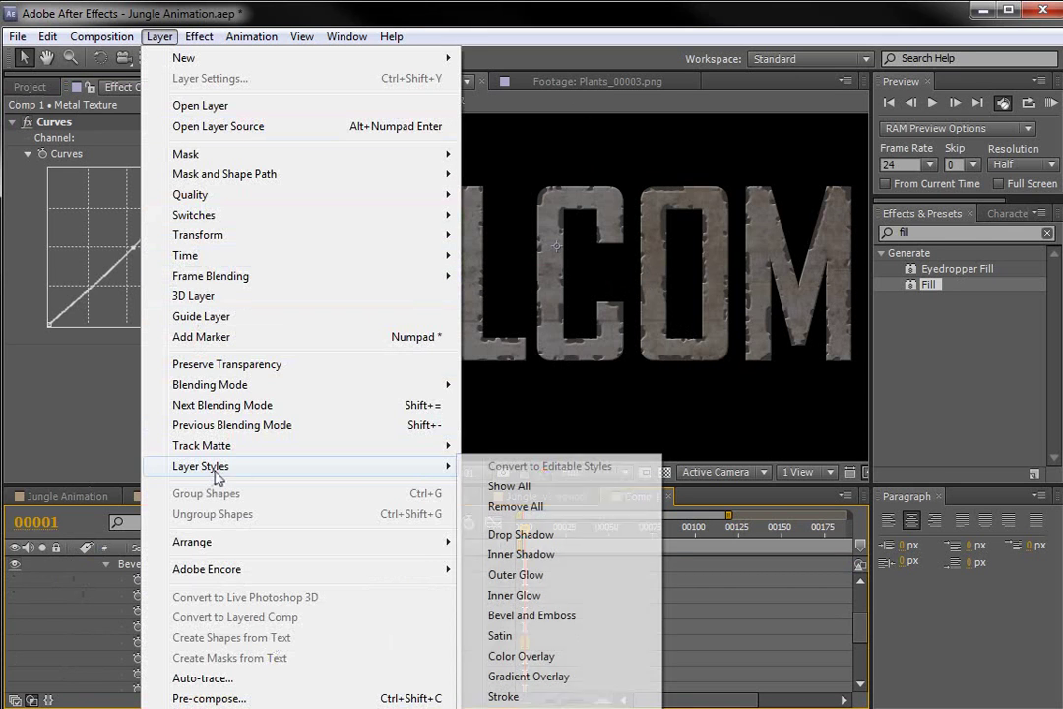
pyautogui.click(537, 540)
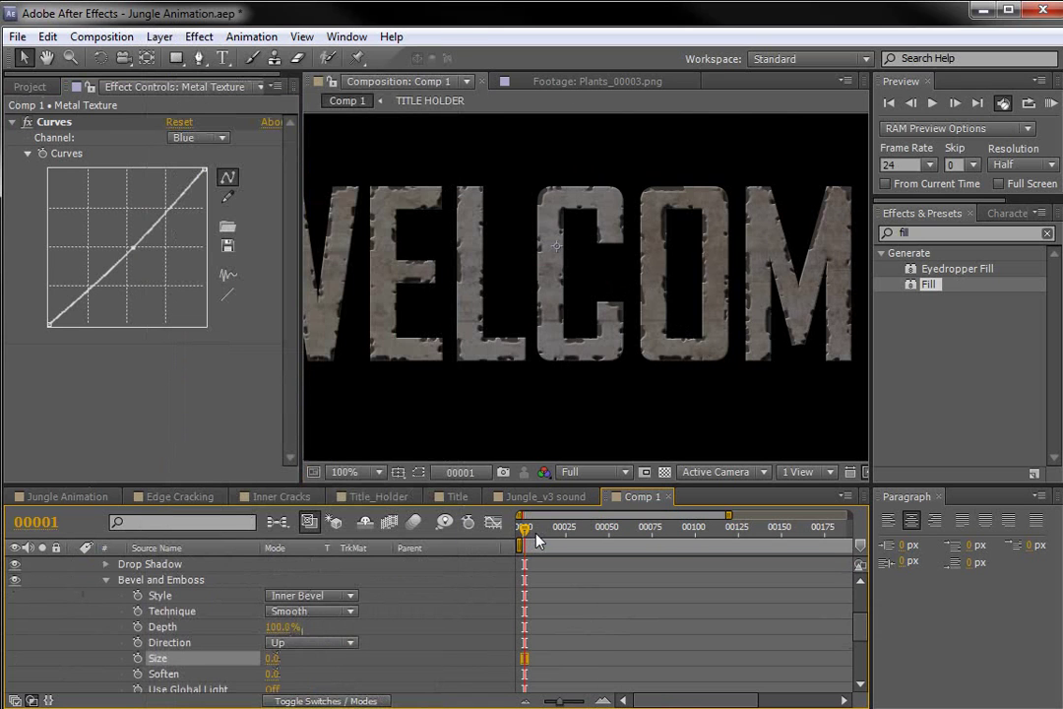
# - Set the Metal Texture layer's Drop Shadow to 92% Opacity, Distance 1.0 and Size 2.0
pyautogui.scroll(-2, 172, 581)
pyautogui.scroll(3, 157, 630)
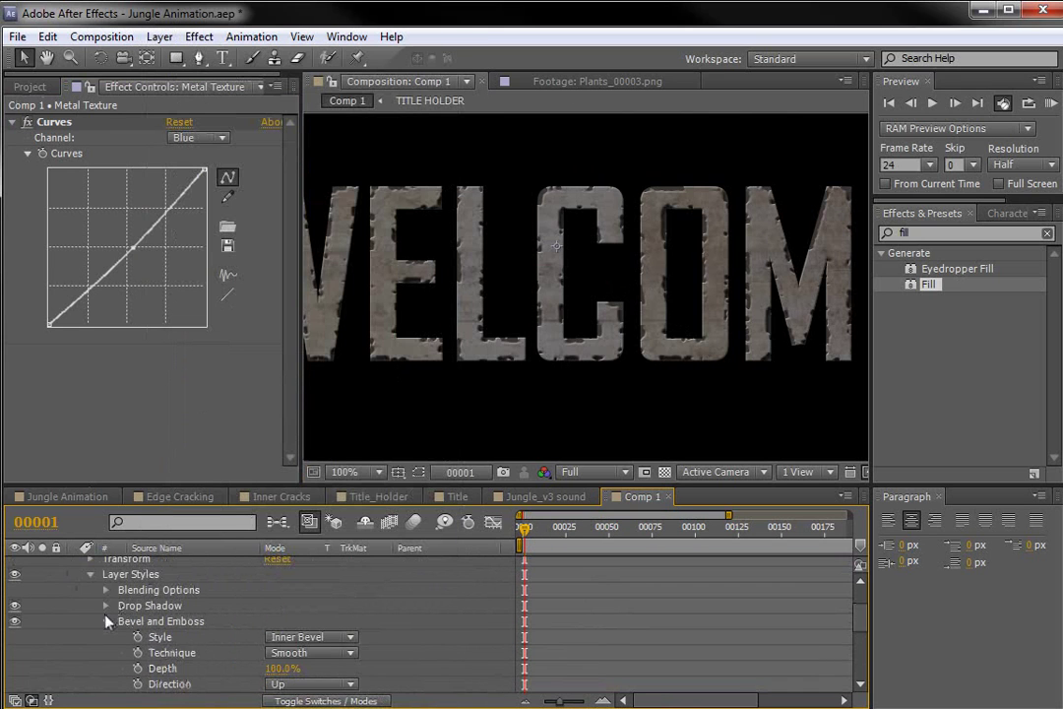
pyautogui.click(108, 621)
pyautogui.click(105, 652)
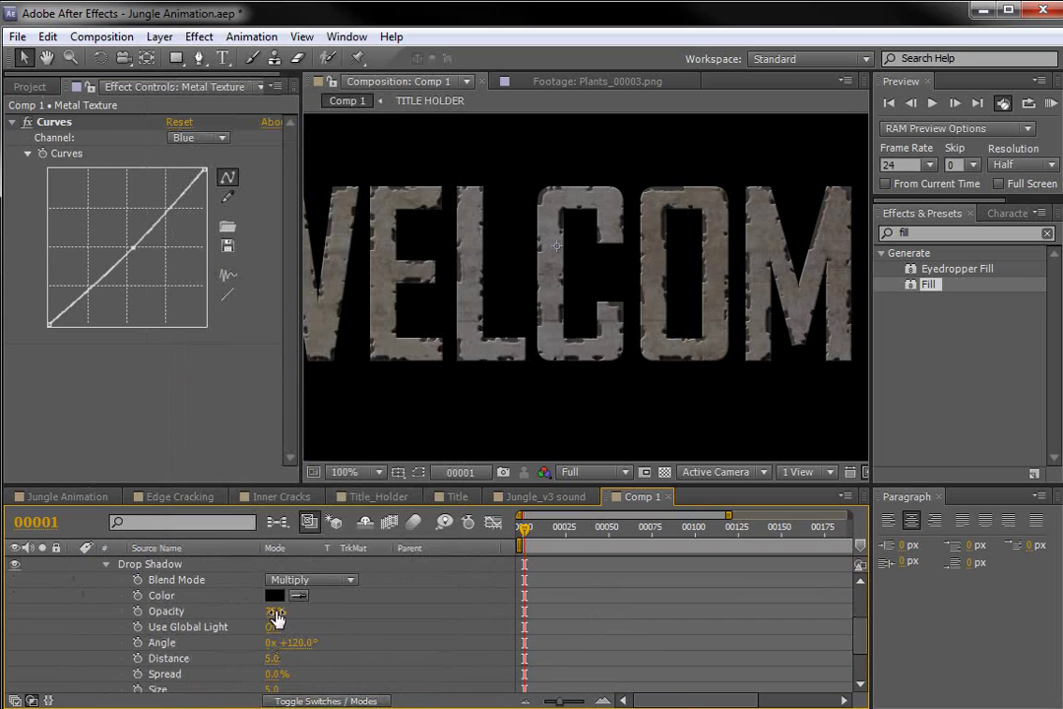
pyautogui.click(274, 612)
pyautogui.click(273, 657)
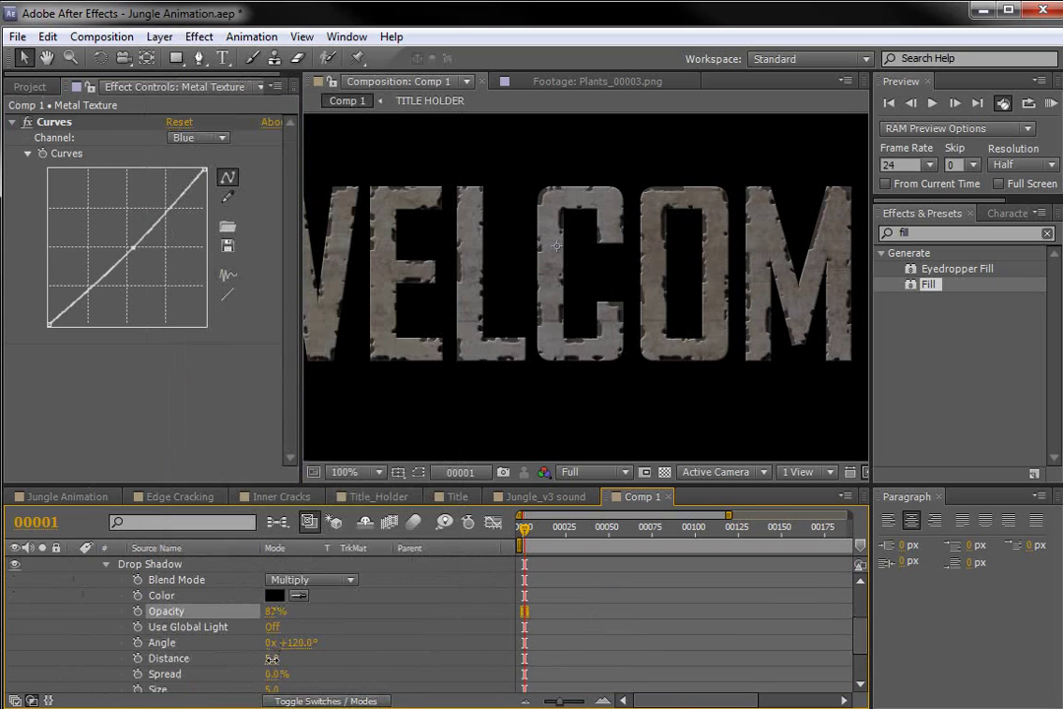
pyautogui.write('1')
pyautogui.click(326, 611)
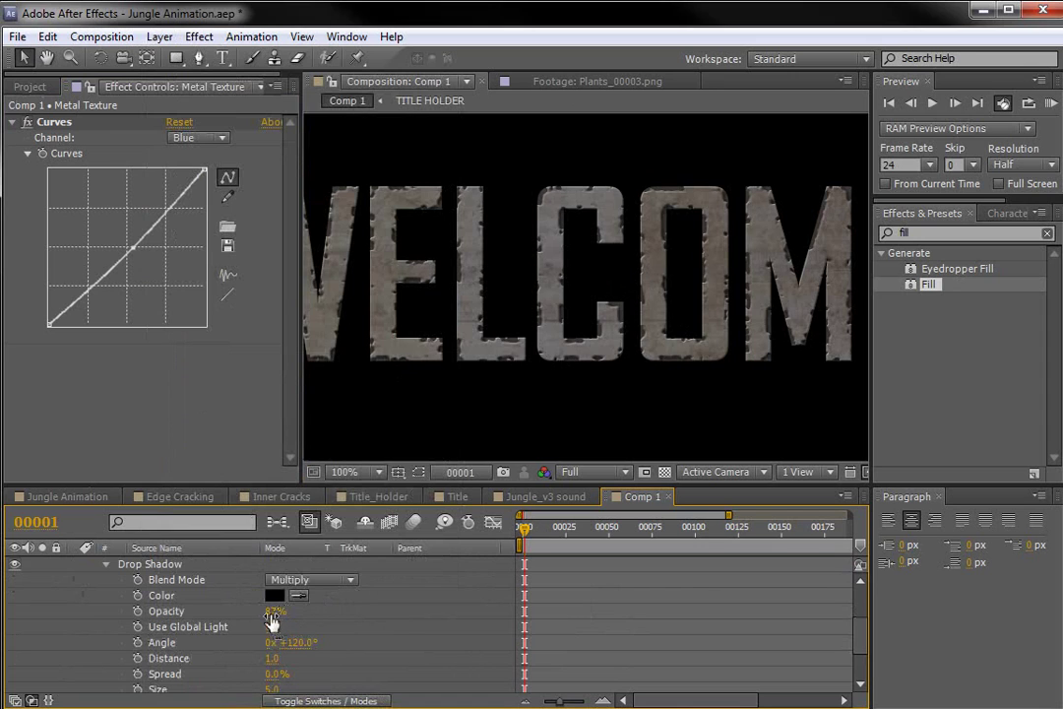
pyautogui.moveTo(272, 621); pyautogui.dragTo(277, 623)
pyautogui.click(269, 689)
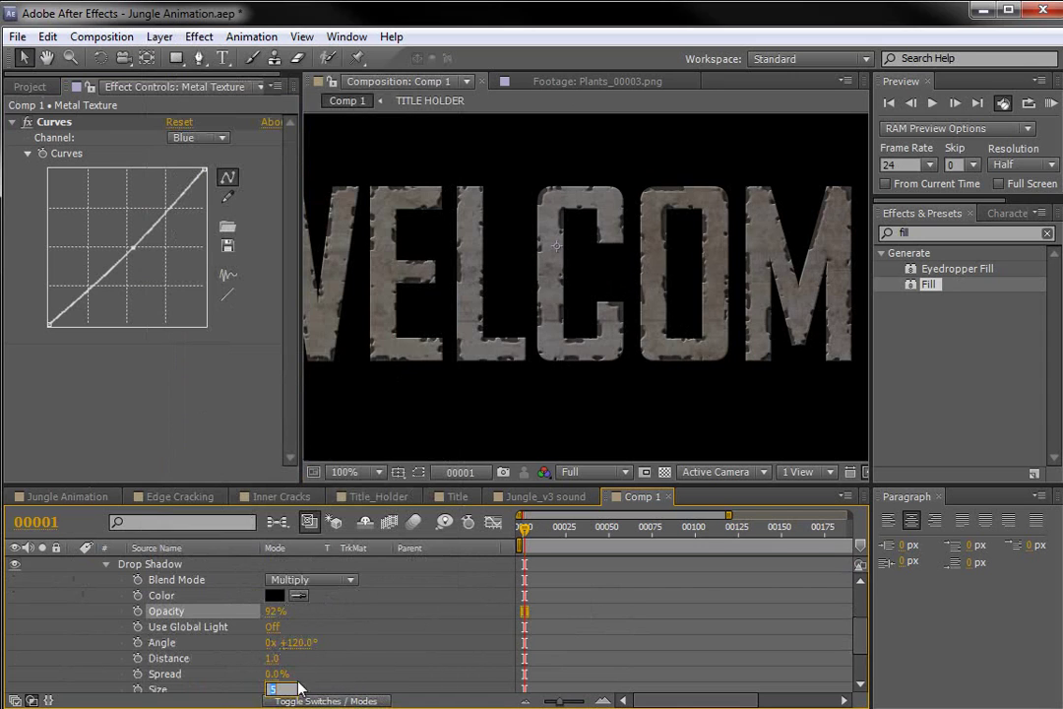
pyautogui.write('2')
pyautogui.press('Return')
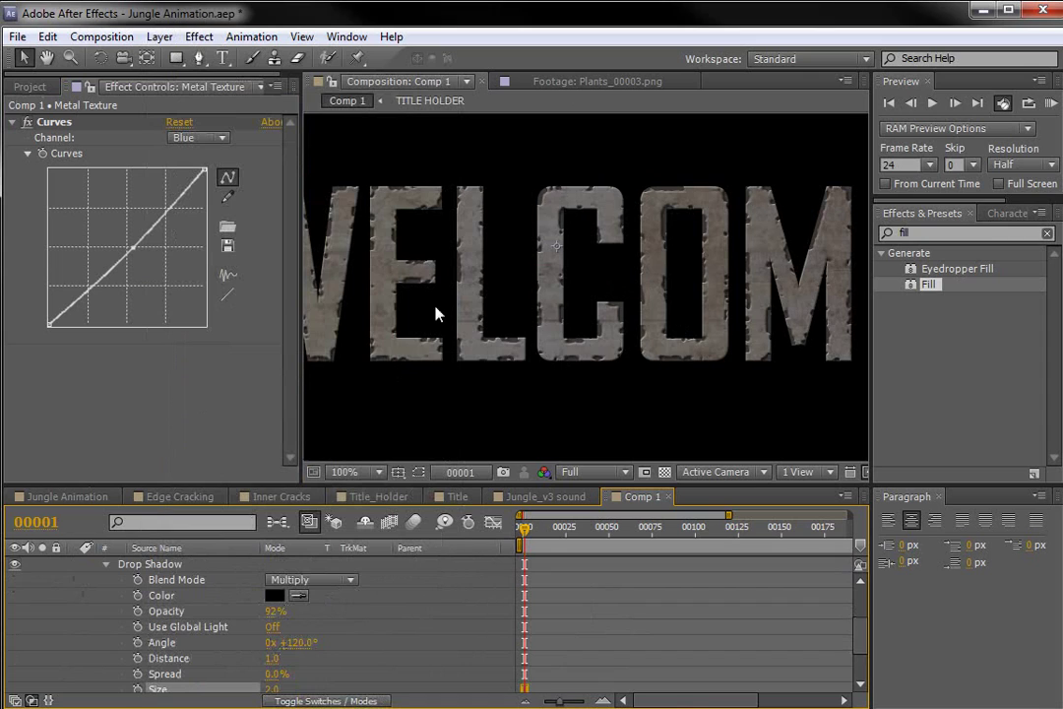
# - Set the Drop Shadow's Size to 1.0 and Angle to 90°, and inspect the lettering in an enlarged viewer
pyautogui.click(269, 690)
pyautogui.write('3')
pyautogui.press('Return')
pyautogui.click(300, 643)
pyautogui.write('90')
pyautogui.press('Return')
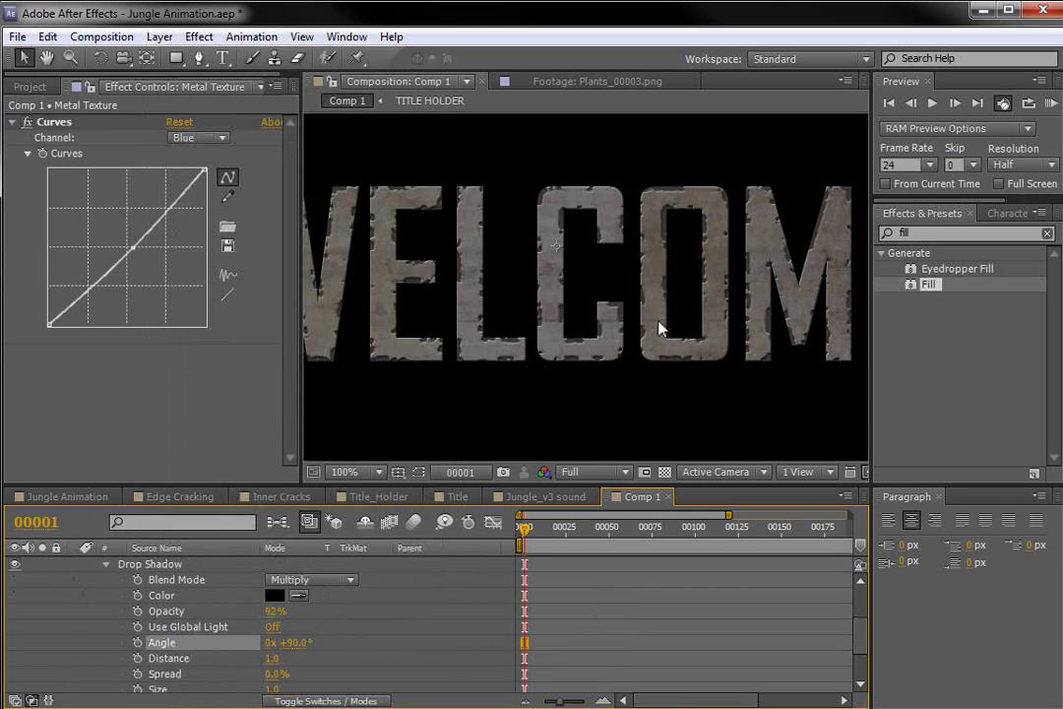
pyautogui.press('`')
pyautogui.scroll(1, 461, 417)
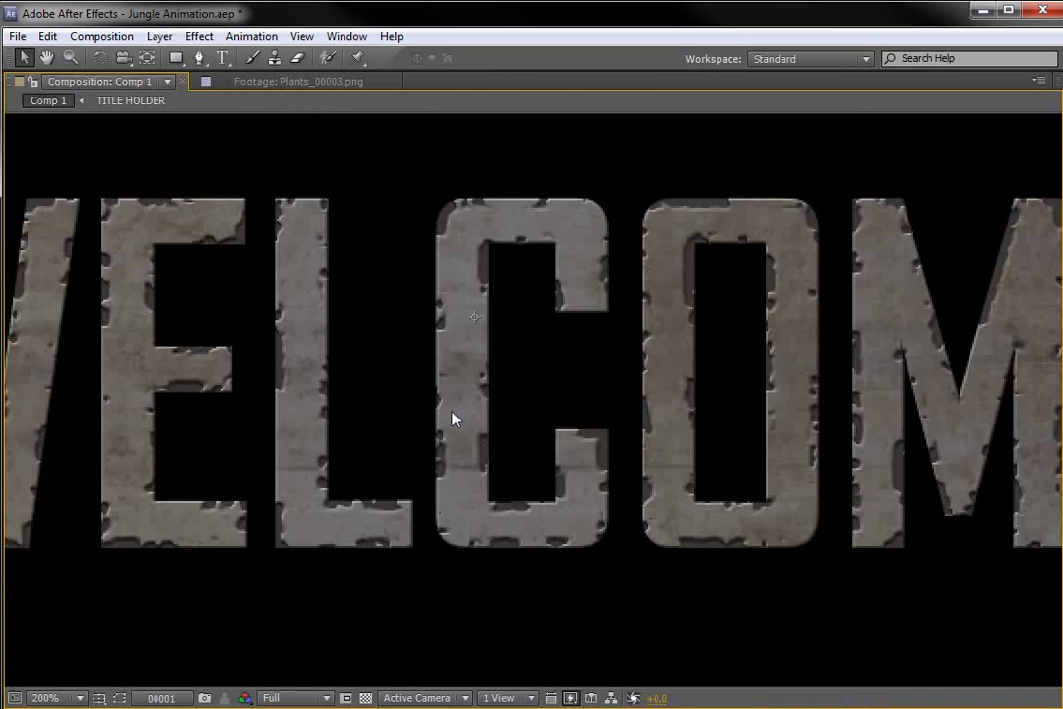
pyautogui.scroll(-1, 453, 420)
pyautogui.press('`')
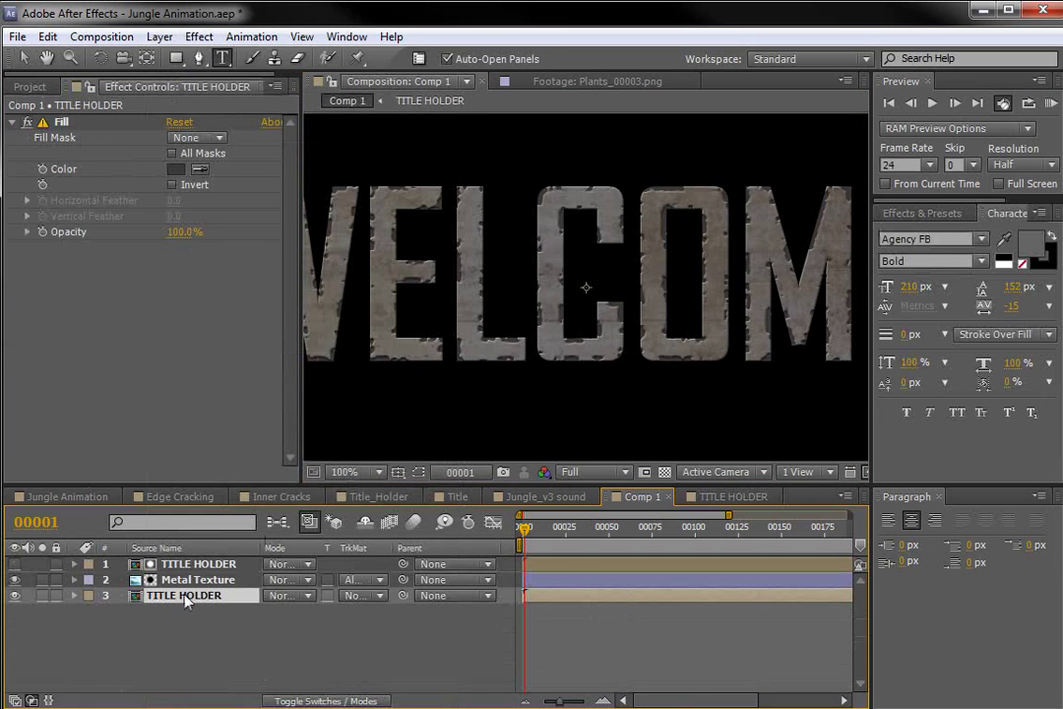
# - Replace the WELCOME text in the TITLE HOLDER composition with NEW TITLE and view the textured lettering in Comp 1
pyautogui.doubleClick(184, 601)
pyautogui.moveTo(338, 240); pyautogui.dragTo(827, 322)
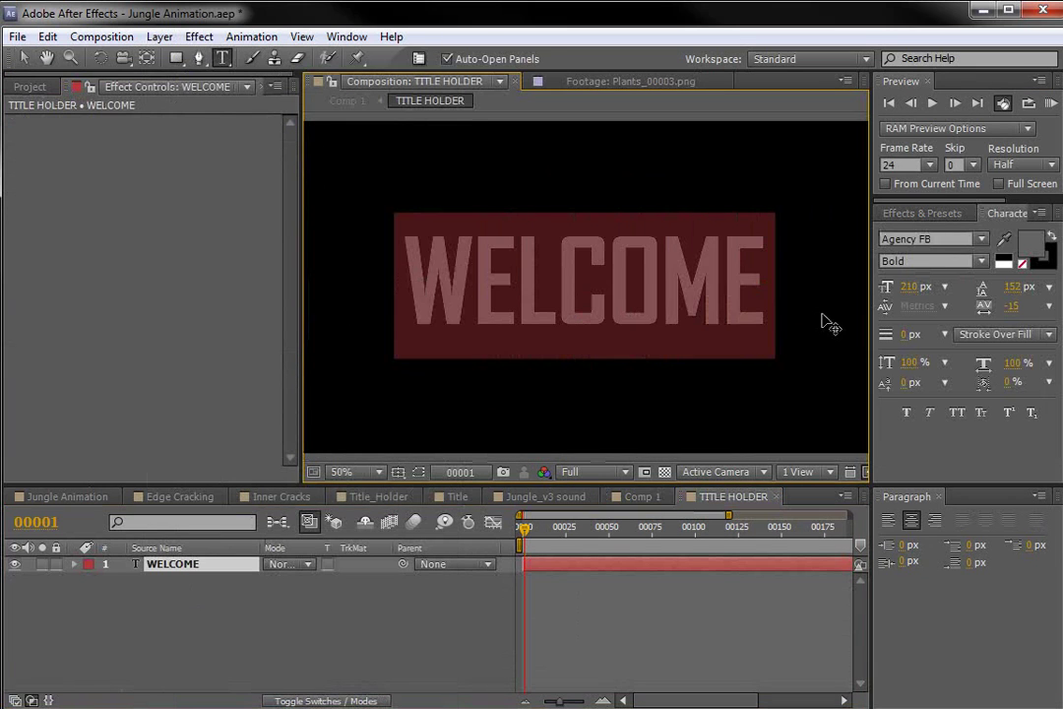
pyautogui.write('NEW TITLE')
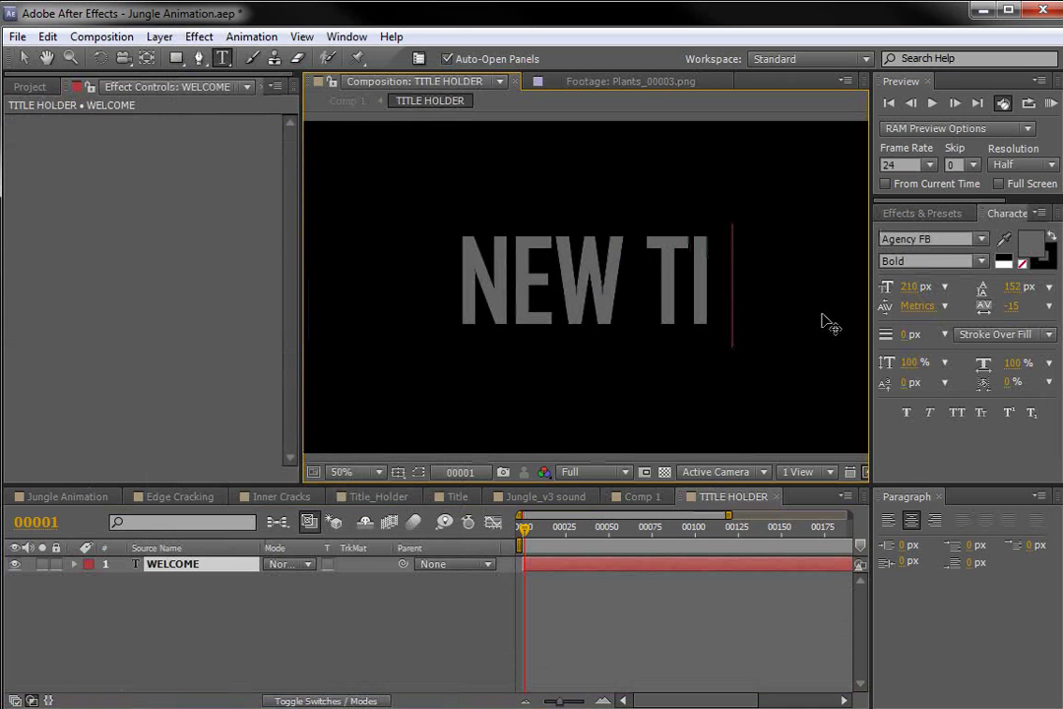
pyautogui.click(642, 496)
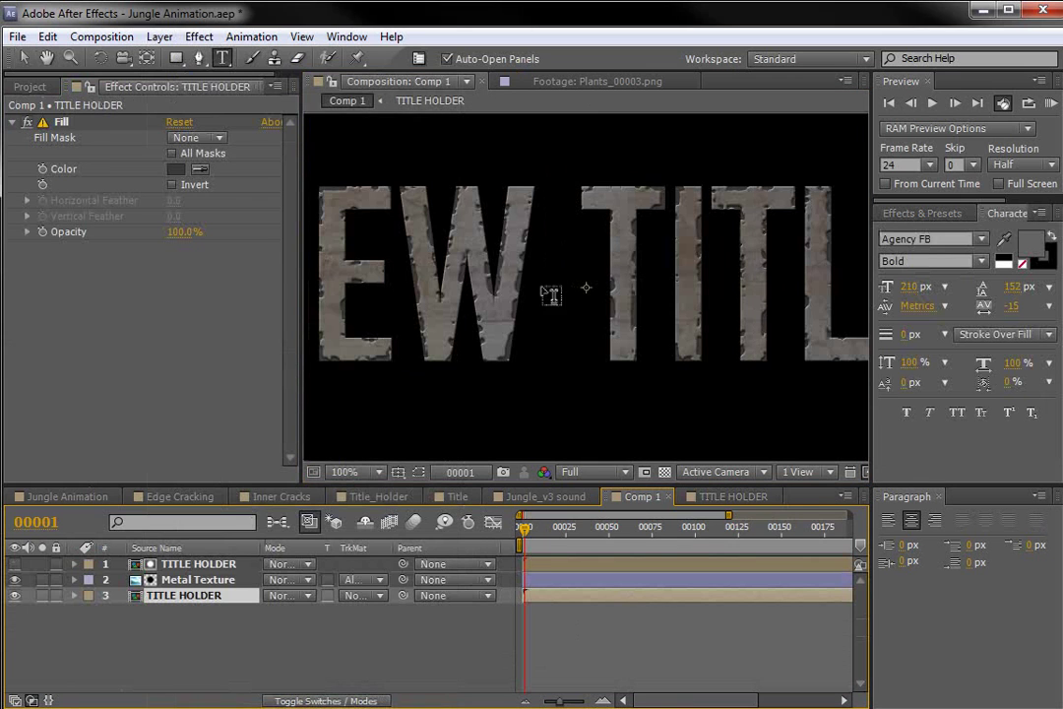
pyautogui.press('`')
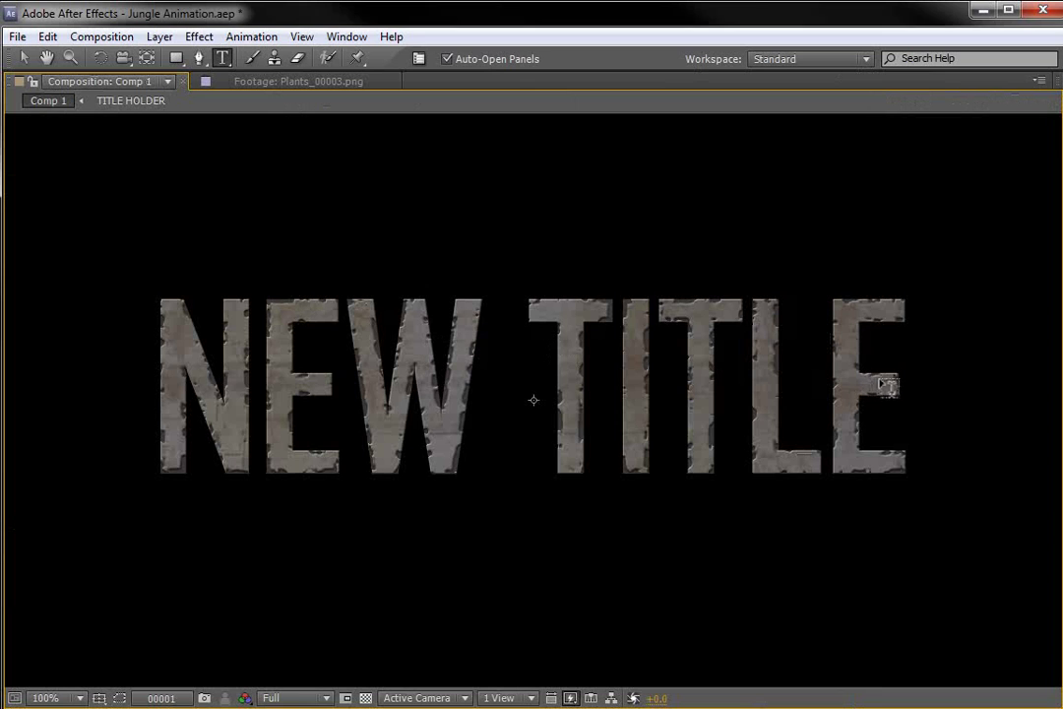
pyautogui.press('v')
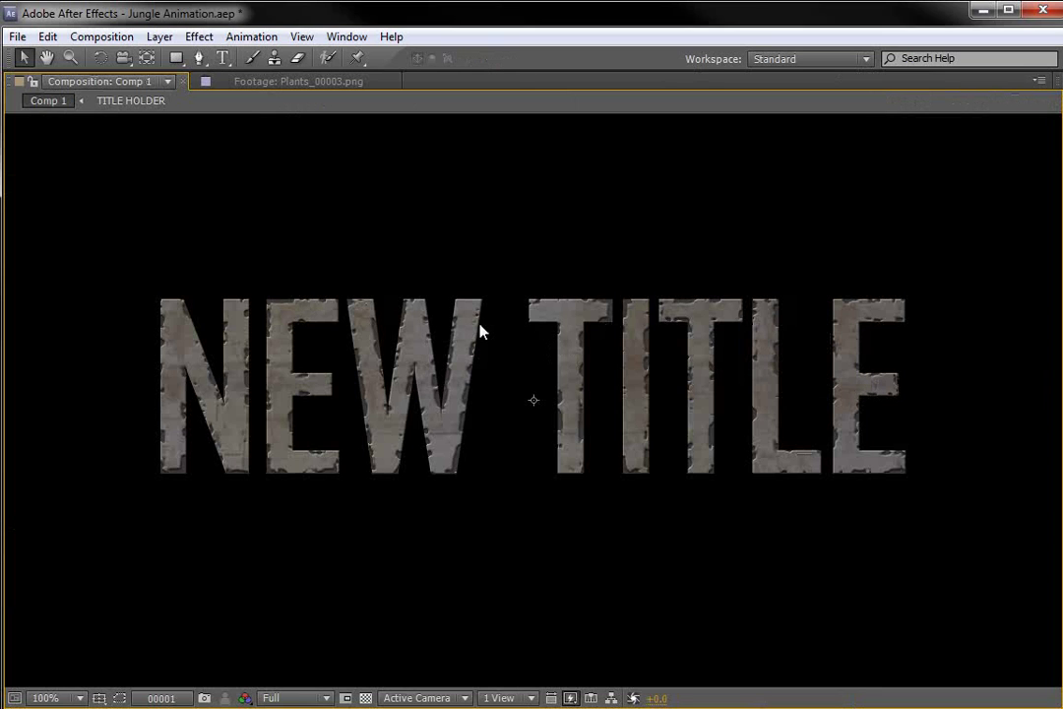
pyautogui.press('`')
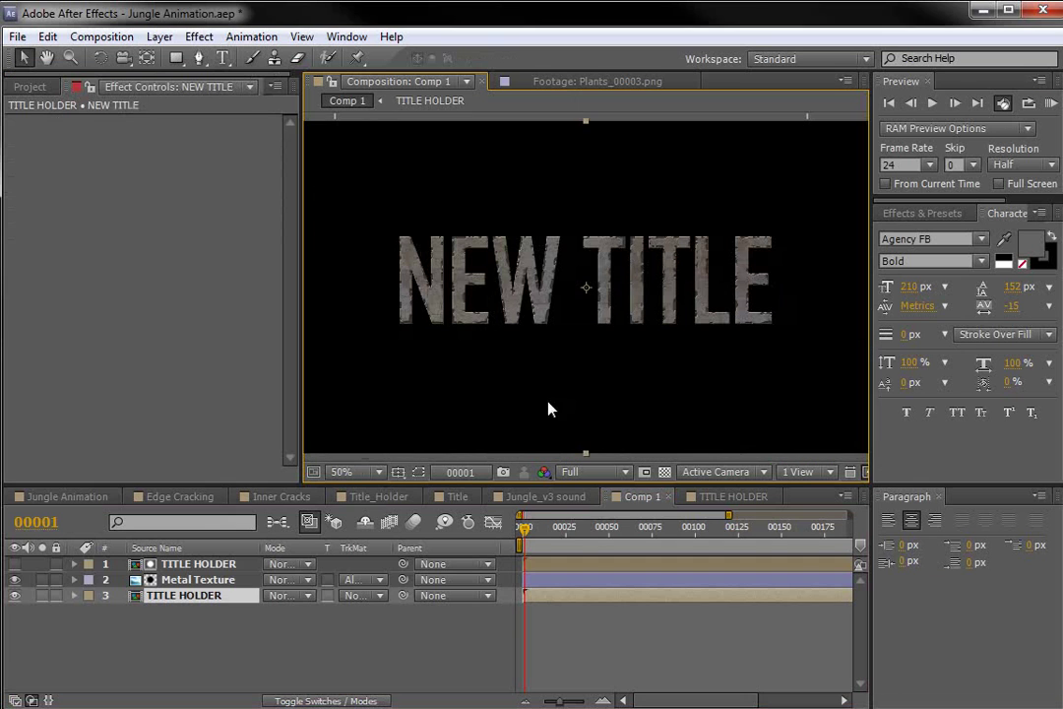
# - Change the text in the TITLE HOLDER composition to JUNGLE and return to Comp 1
pyautogui.click(694, 496)
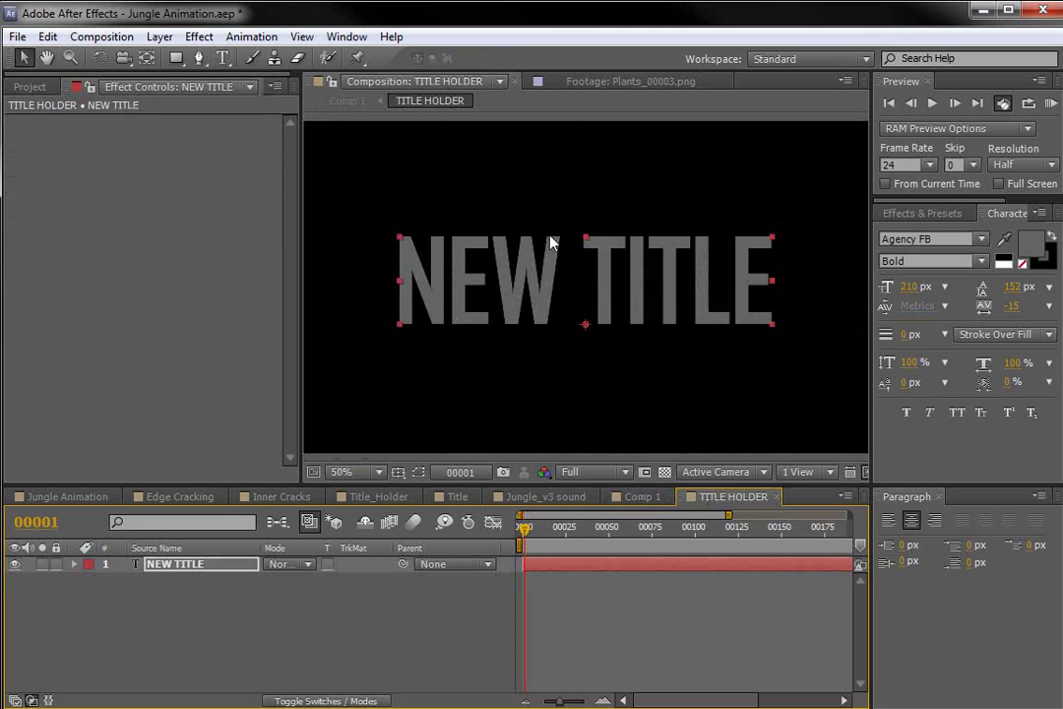
pyautogui.doubleClick(497, 275)
pyautogui.write('JUNGLE')
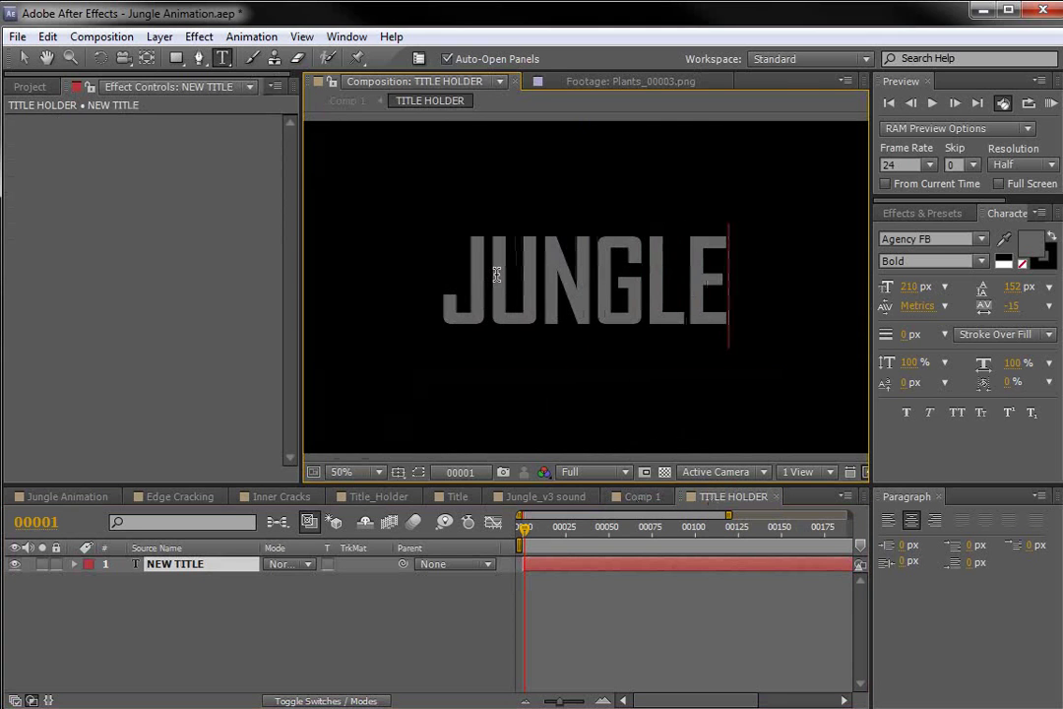
pyautogui.click(24, 58)
pyautogui.click(645, 496)
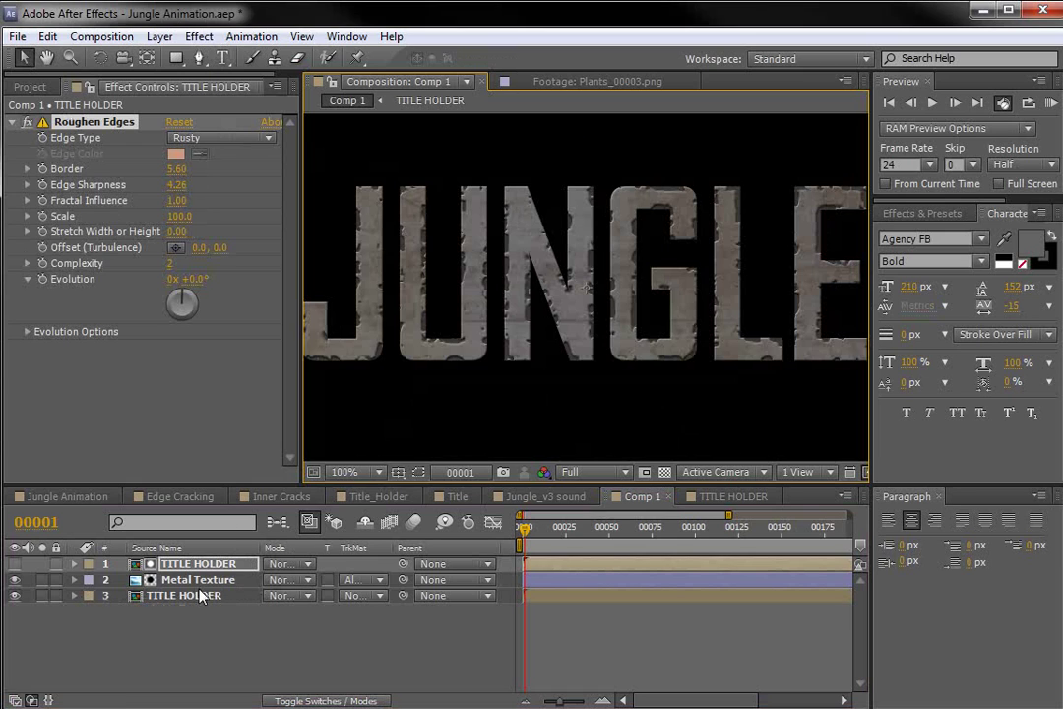
# - Pre-compose all three Comp 1 layers into a new composition named TITLE, moving all attributes into it
pyautogui.keyDown('ctrl'); pyautogui.click(225, 580); pyautogui.keyUp('ctrl')
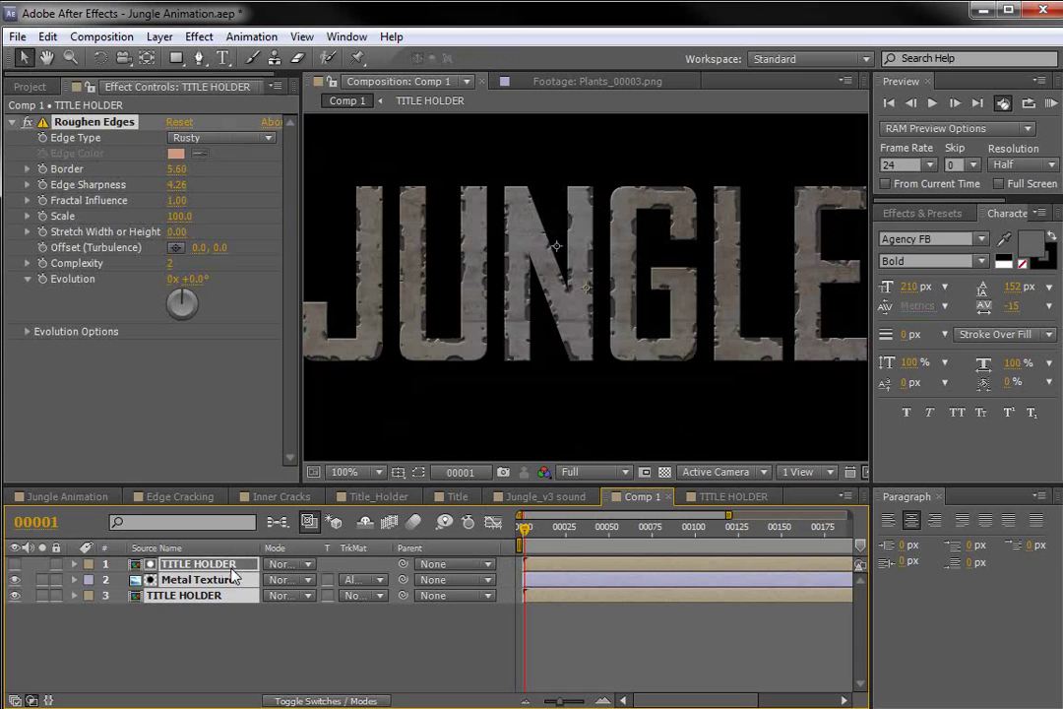
pyautogui.click(160, 36)
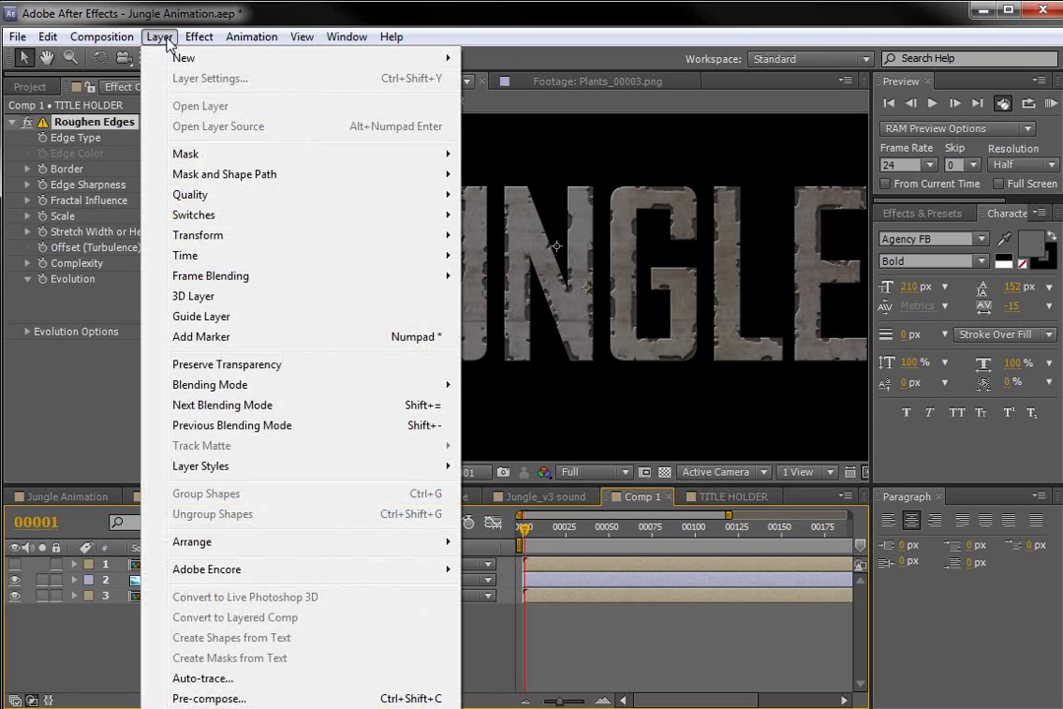
pyautogui.click(210, 698)
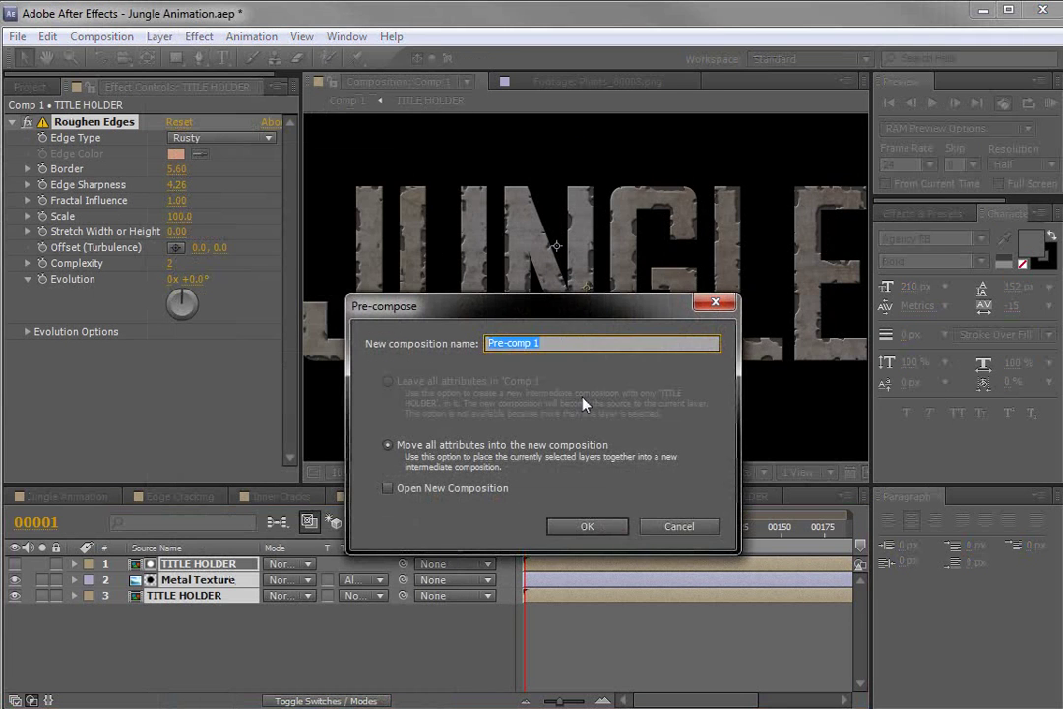
pyautogui.write('TITLE')
pyautogui.click(584, 528)
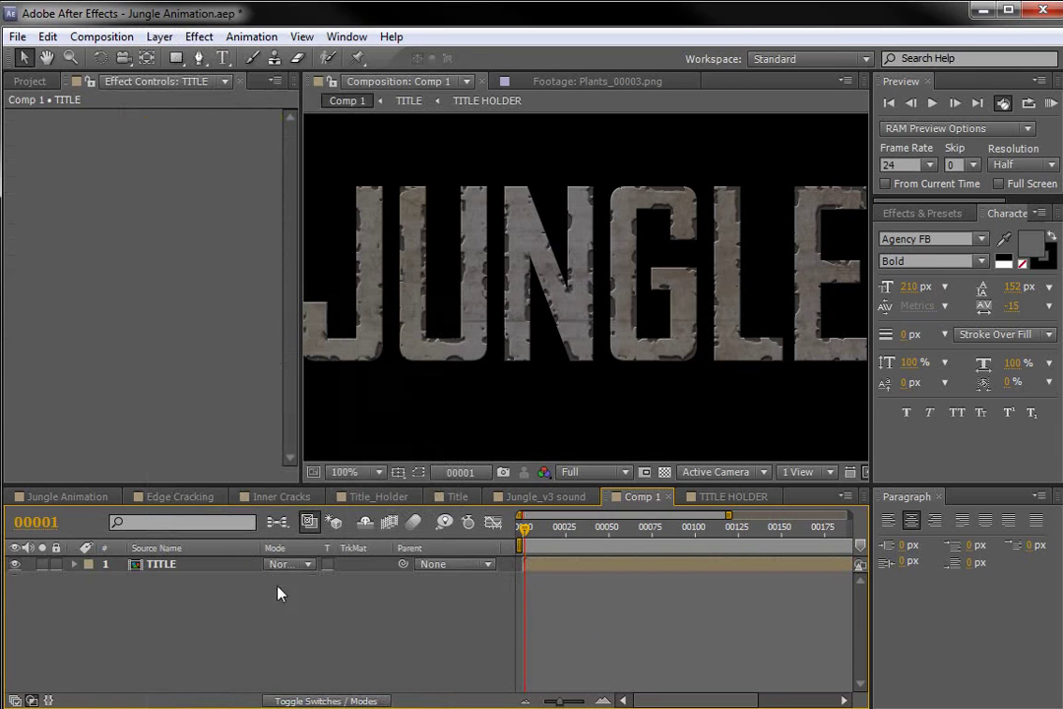
# - Make the TITLE layer in Comp 1 a 3D layer
pyautogui.press('F4')
pyautogui.click(195, 564)
pyautogui.click(367, 565)
pyautogui.click(645, 614)
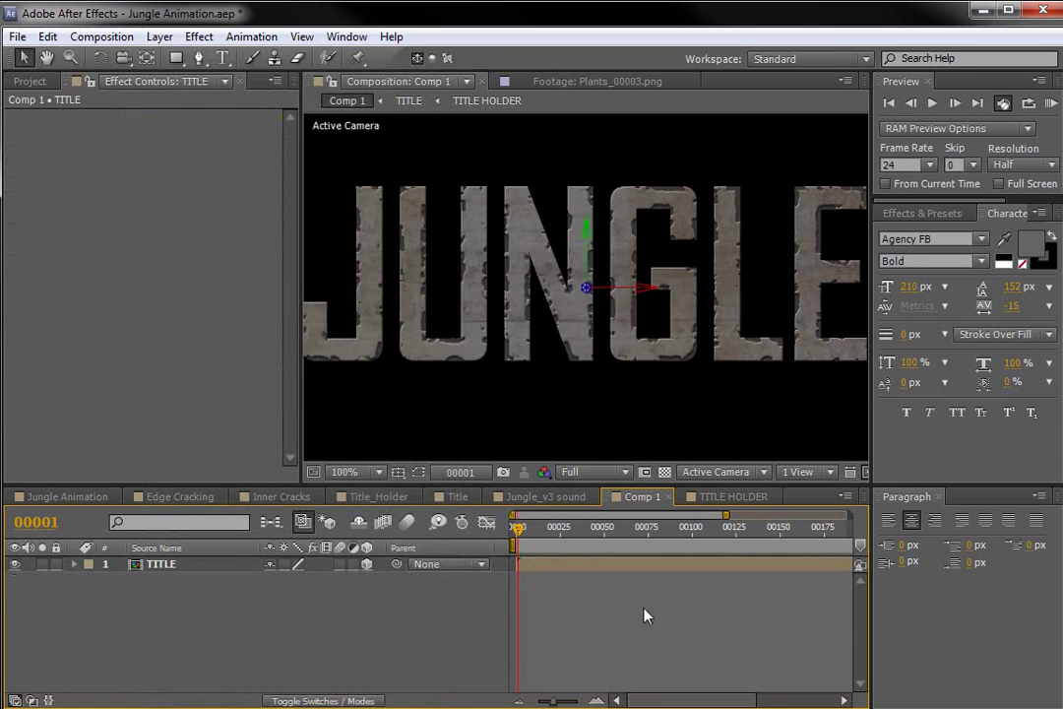
# - Add a two-node camera with the 35mm preset to Comp 1
pyautogui.press(',')
pyautogui.press(',')
pyautogui.click(159, 36)
pyautogui.moveTo(148, 58)
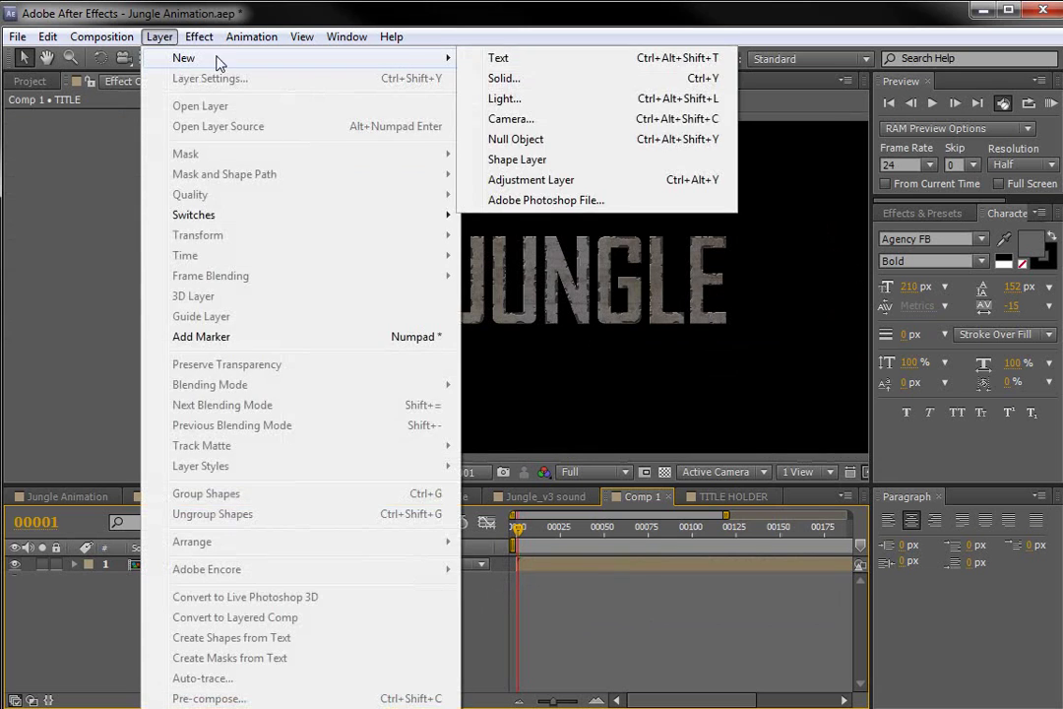
pyautogui.click(510, 119)
pyautogui.click(594, 172)
pyautogui.click(585, 303)
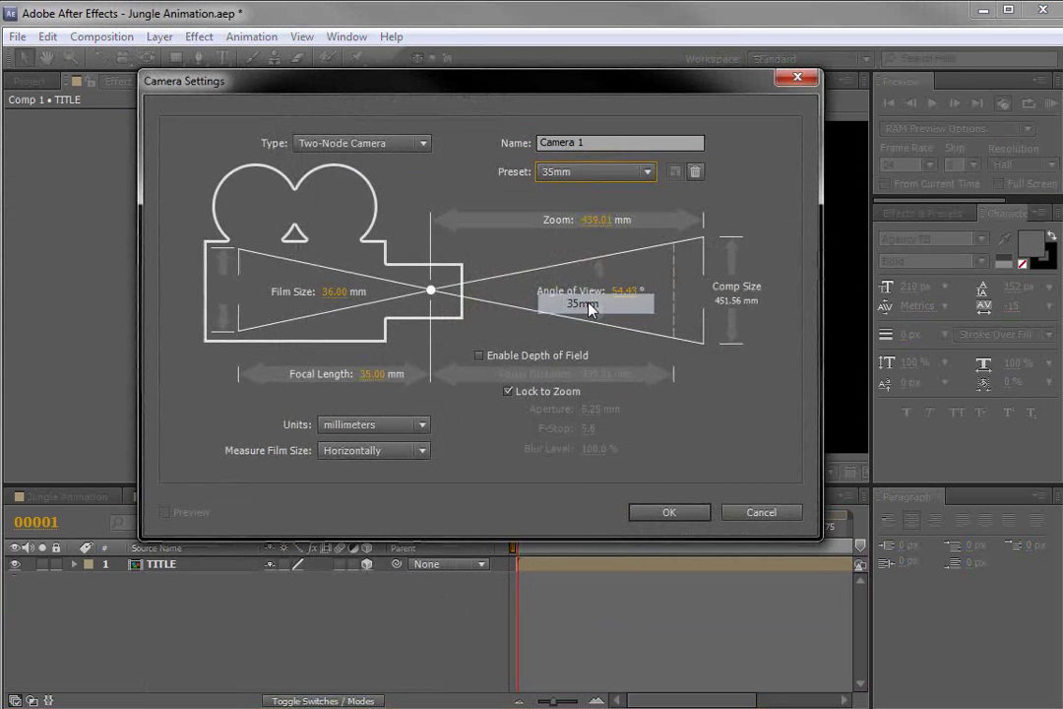
pyautogui.click(675, 512)
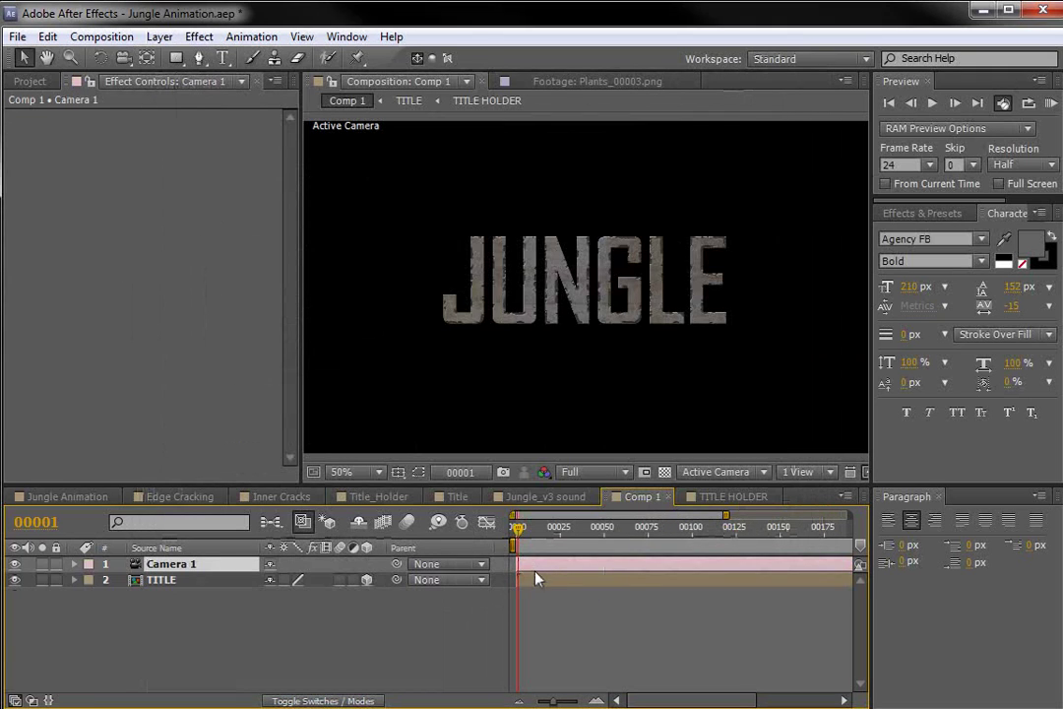
# - Add a null object to Comp 1 and make it a 3D layer
pyautogui.click(157, 37)
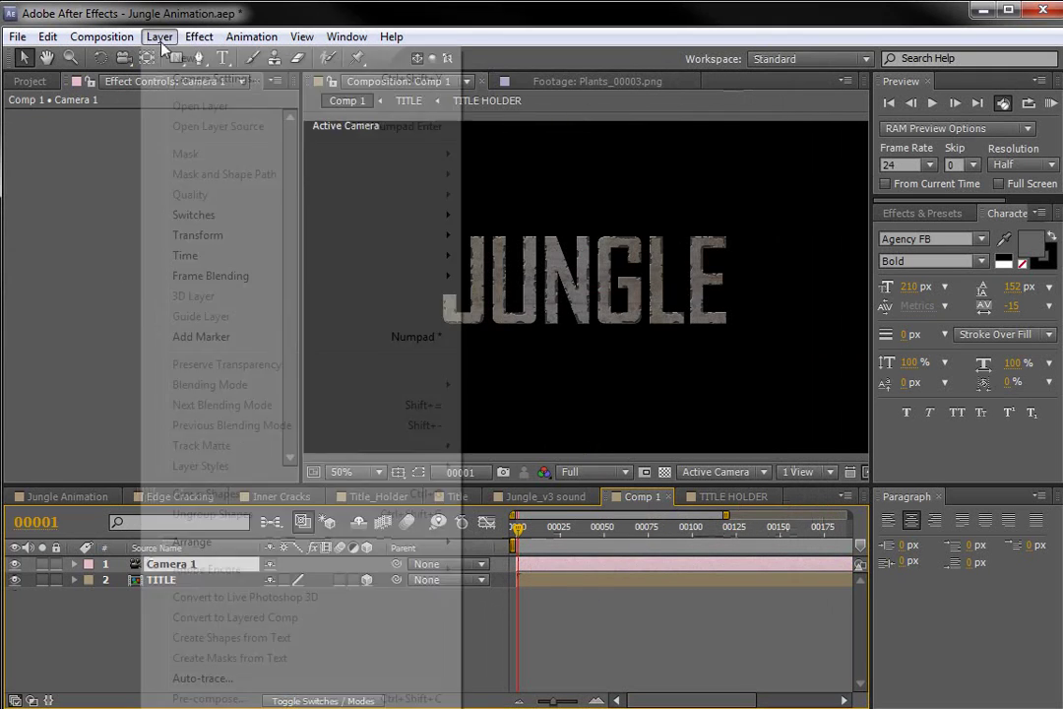
pyautogui.moveTo(145, 59)
pyautogui.click(514, 139)
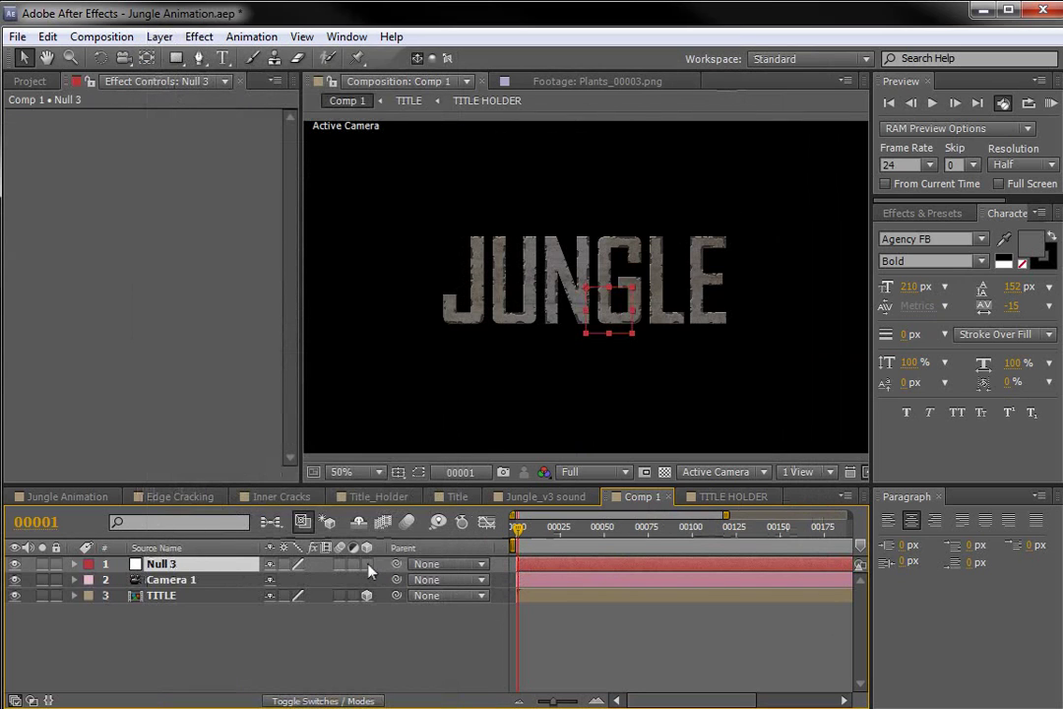
# - Parent Camera 1 to the null object
pyautogui.click(169, 582)
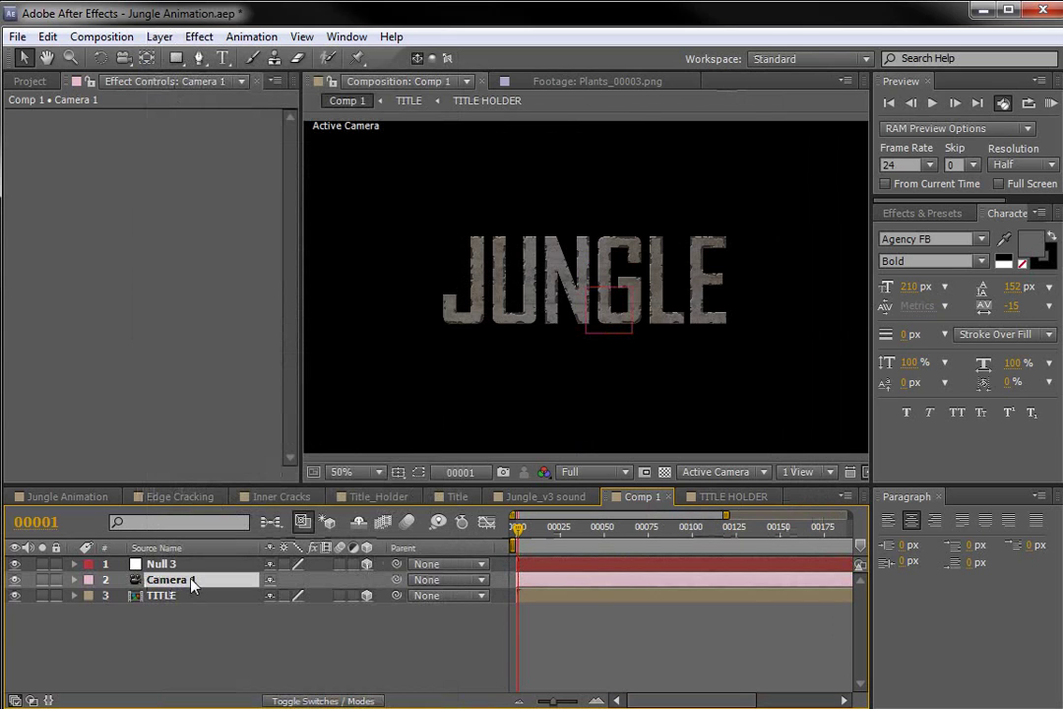
pyautogui.write('1')
pyautogui.moveTo(396, 580); pyautogui.dragTo(161, 570)
# - Test the camera rig by shifting the null's Z position, first to about 316, and undo each move
pyautogui.click(160, 569)
pyautogui.moveTo(618, 296); pyautogui.dragTo(623, 336)
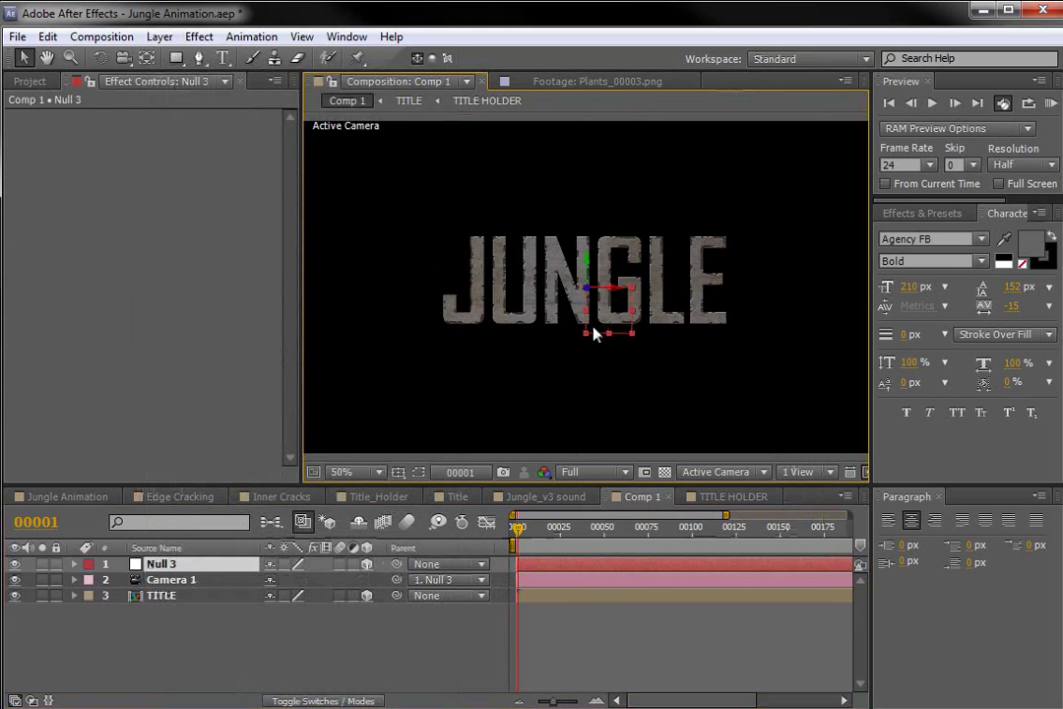
pyautogui.press('p')
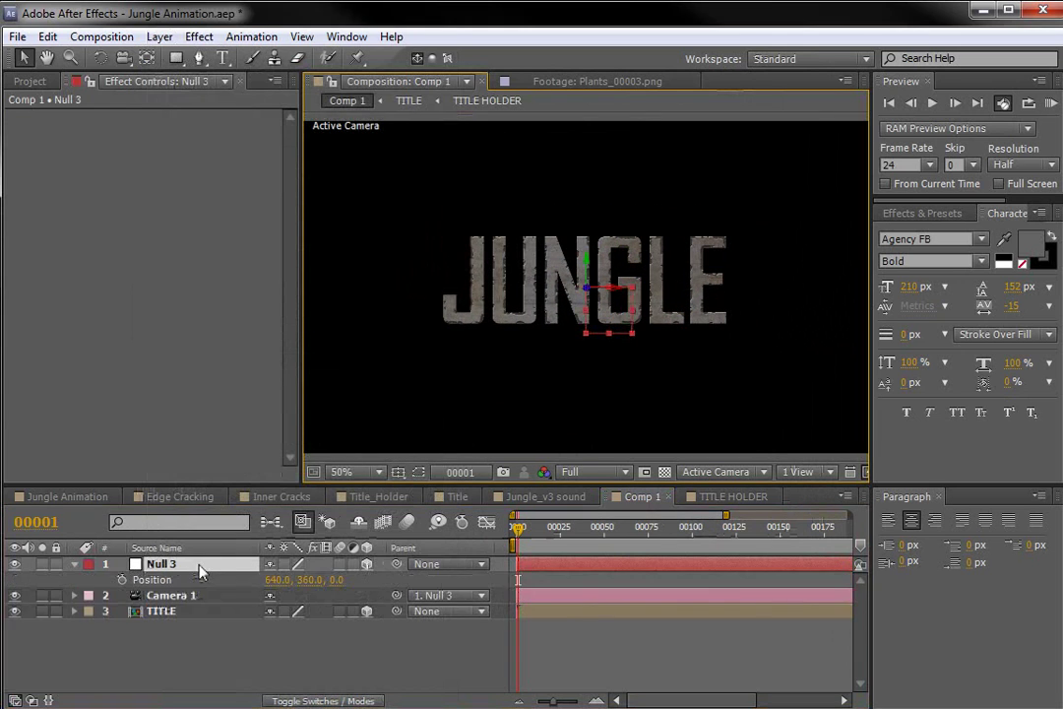
pyautogui.moveTo(360, 576); pyautogui.dragTo(546, 550)
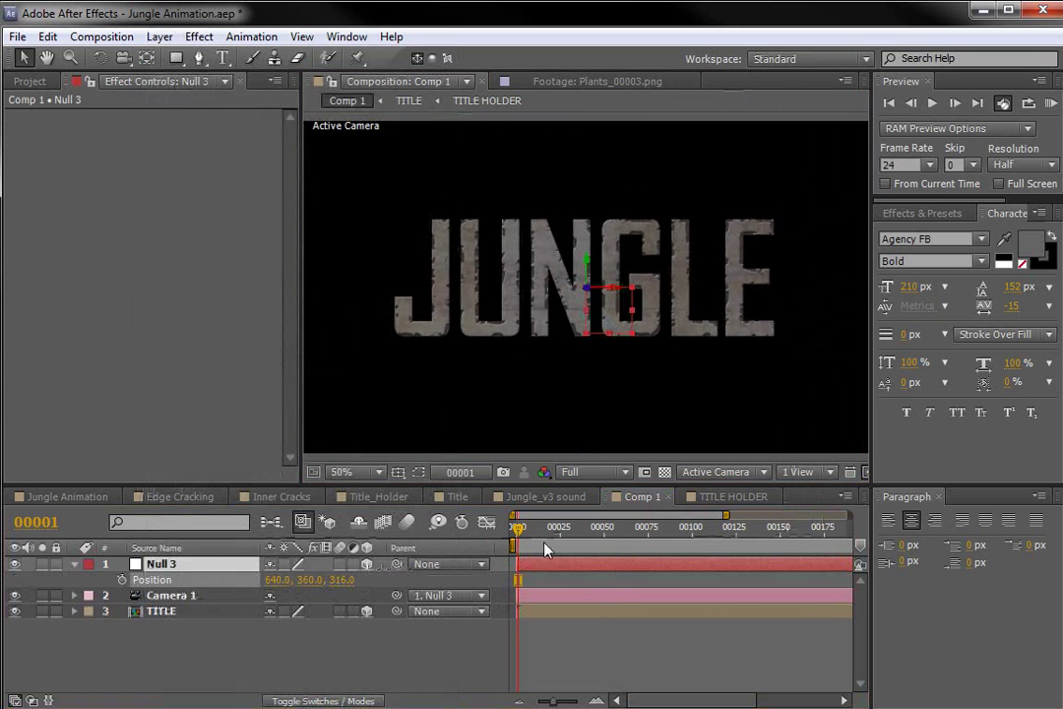
pyautogui.hotkey('ctrl', 'z')
pyautogui.moveTo(309, 581); pyautogui.dragTo(399, 564)
pyautogui.hotkey('ctrl', 'z')
# - Go to frame 0 and place Plants_00001.png in Comp 1 over the JUNGLE title
pyautogui.moveTo(517, 526); pyautogui.dragTo(470, 544)
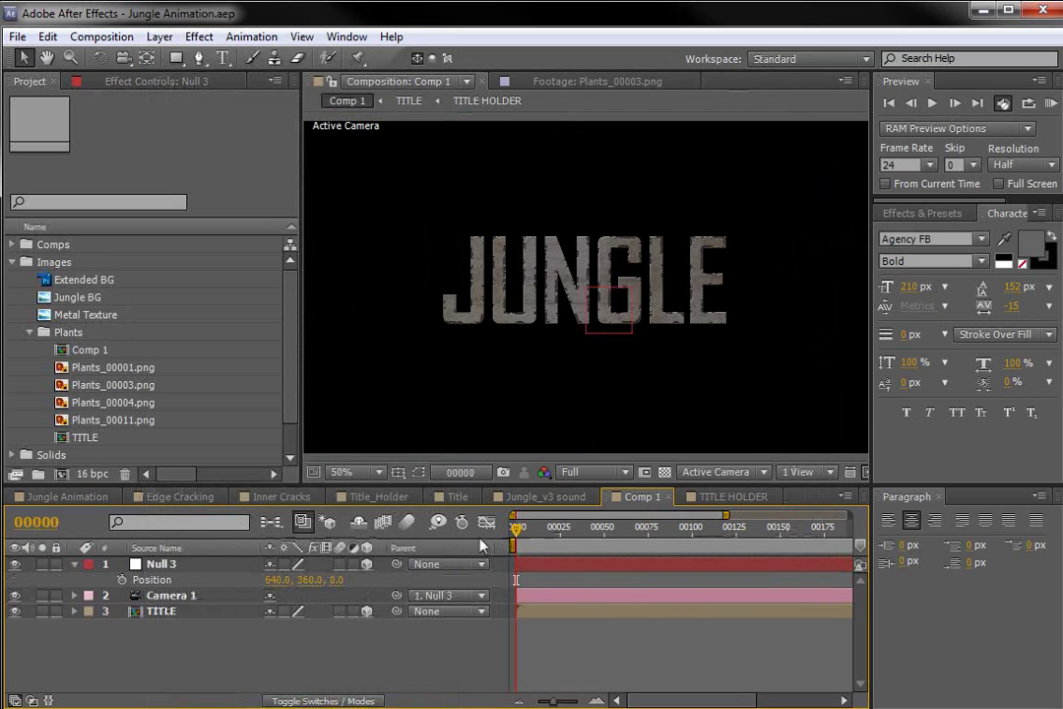
pyautogui.click(107, 370)
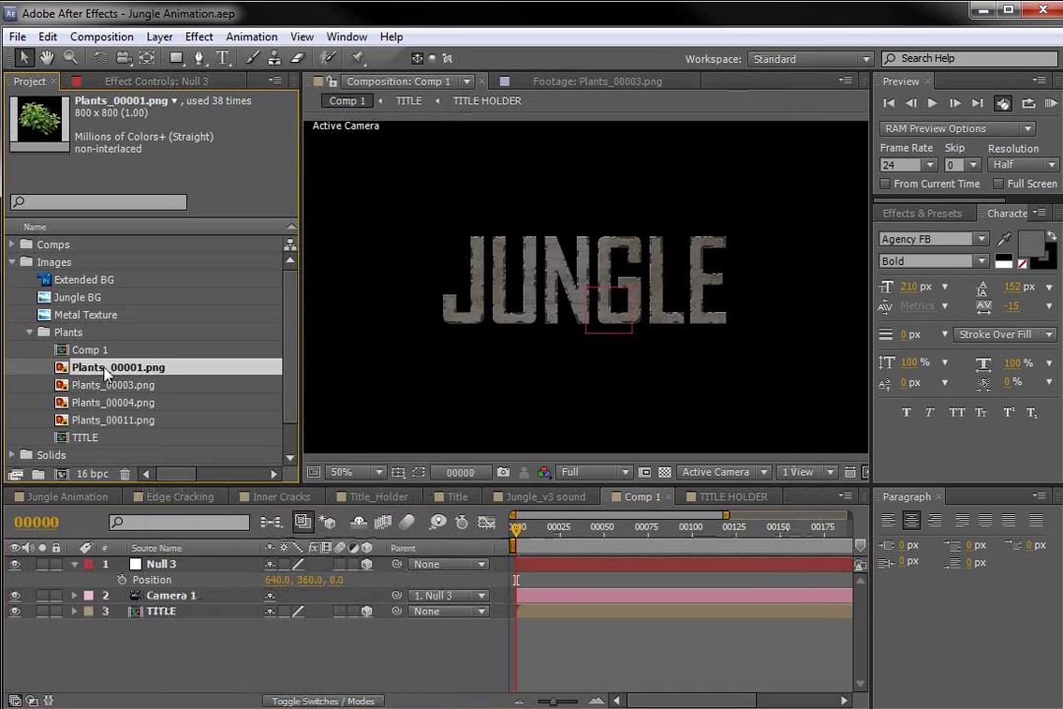
pyautogui.moveTo(108, 370); pyautogui.dragTo(520, 335)
pyautogui.moveTo(541, 380); pyautogui.dragTo(584, 368)
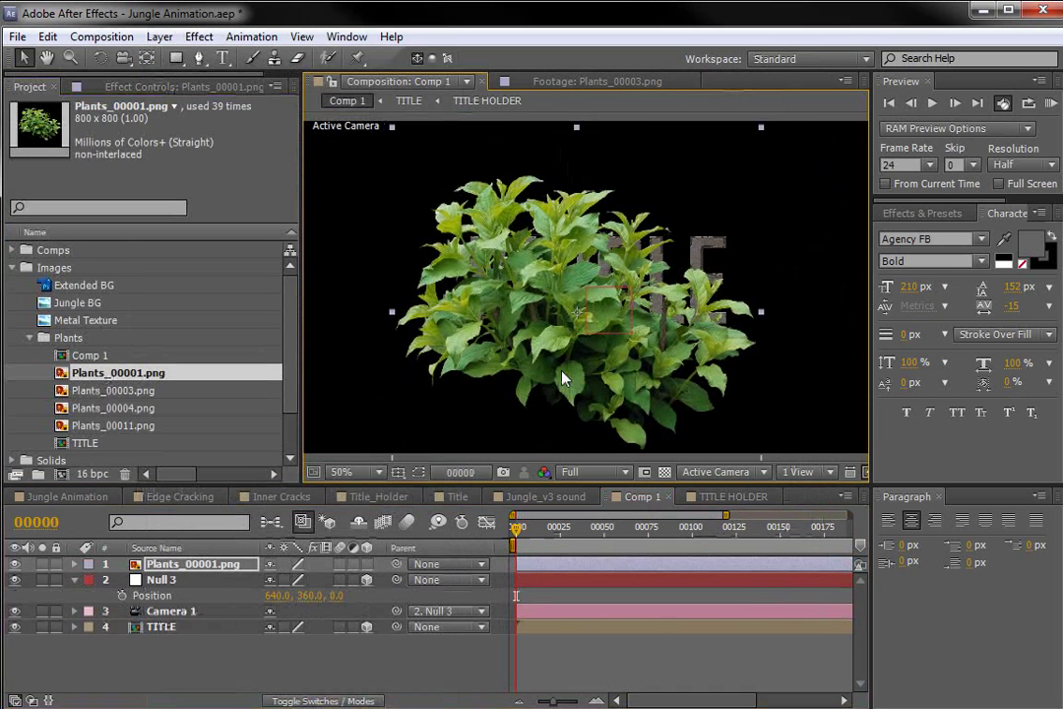
# - Remove Plants_00001.png from Comp 1 and place Extended BG beneath the TITLE layer as a 3D layer
pyautogui.press('Delete')
pyautogui.click(74, 283)
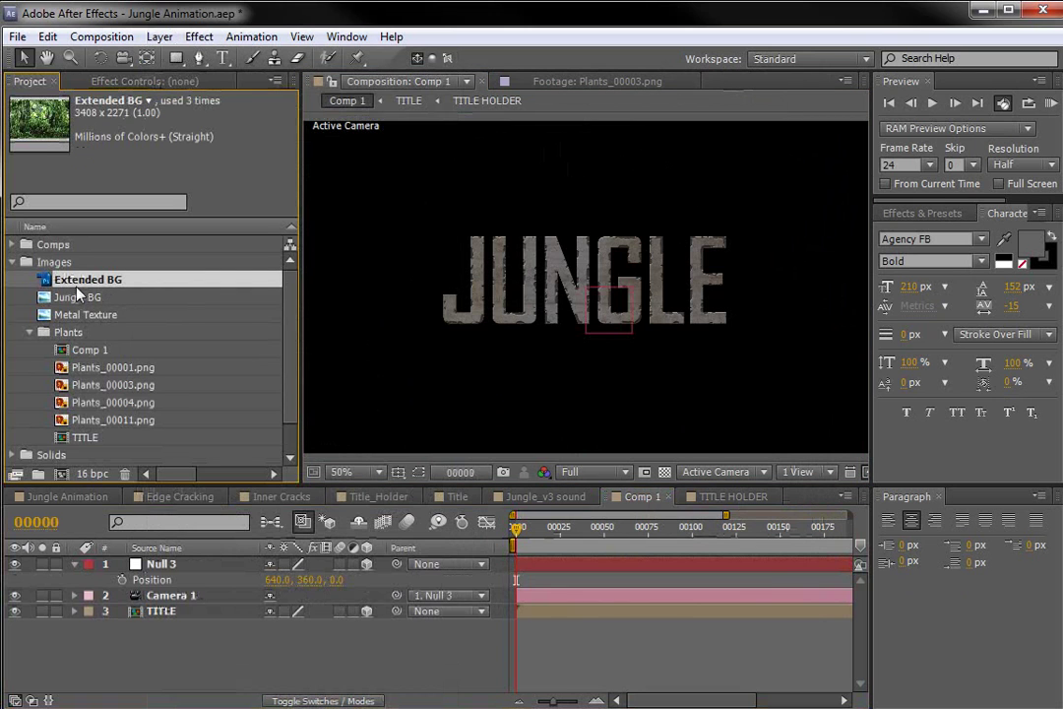
pyautogui.moveTo(87, 282); pyautogui.dragTo(118, 627)
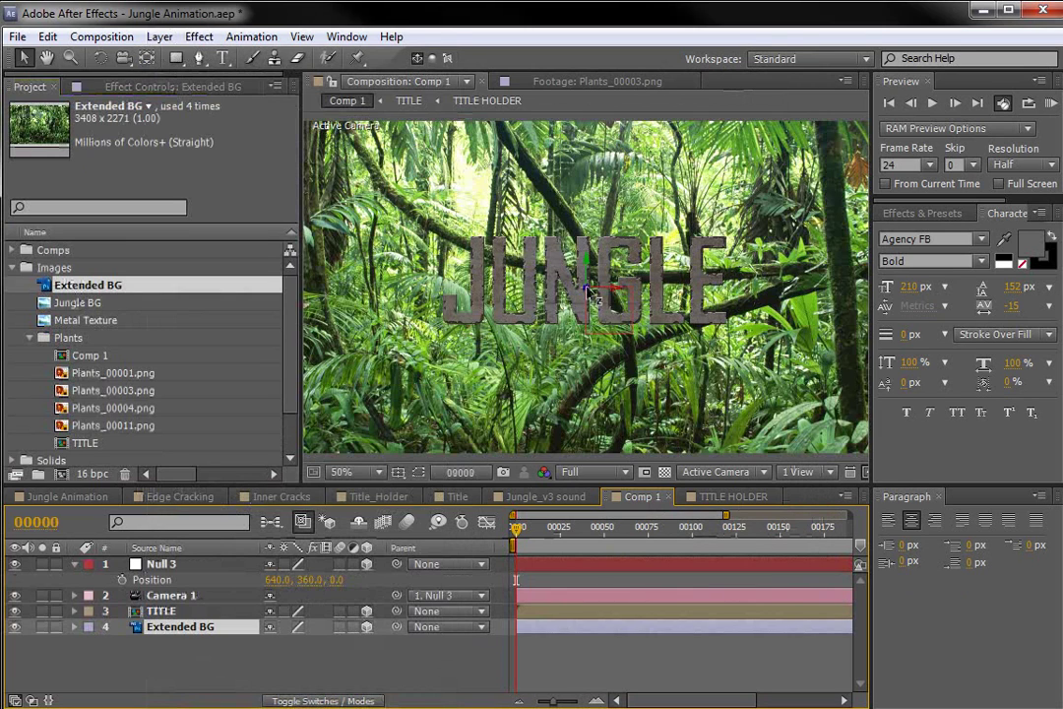
# - Push Extended BG back in Z behind the title, then adjust its size and position to fill the frame
pyautogui.moveTo(587, 291); pyautogui.dragTo(772, 450)
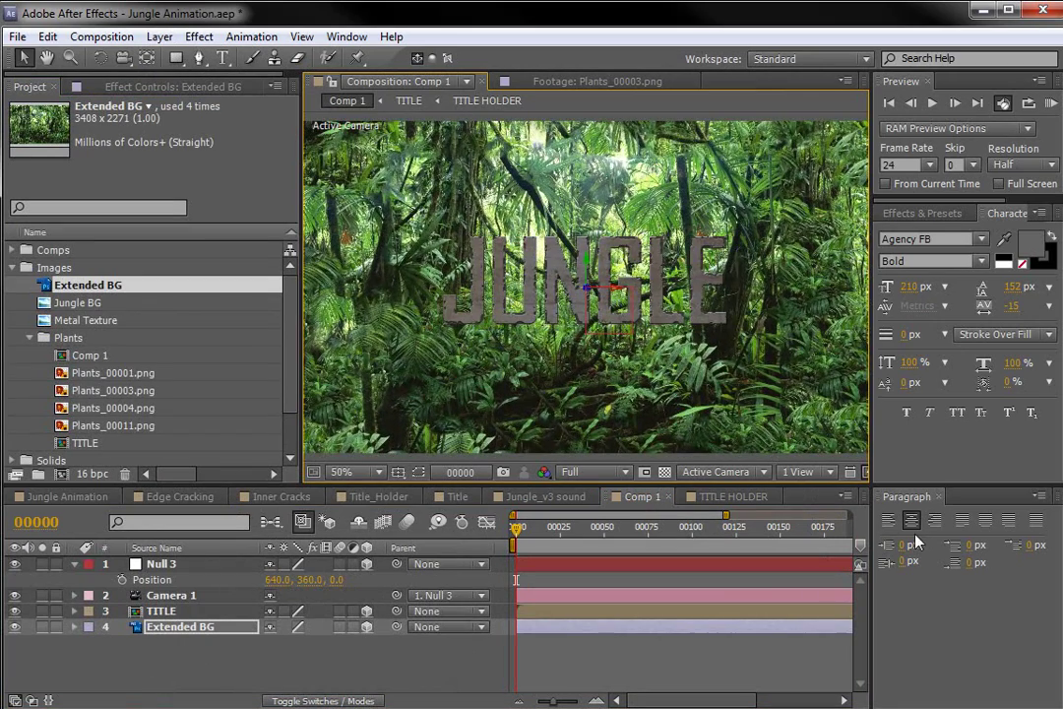
pyautogui.press(',')
pyautogui.press(',')
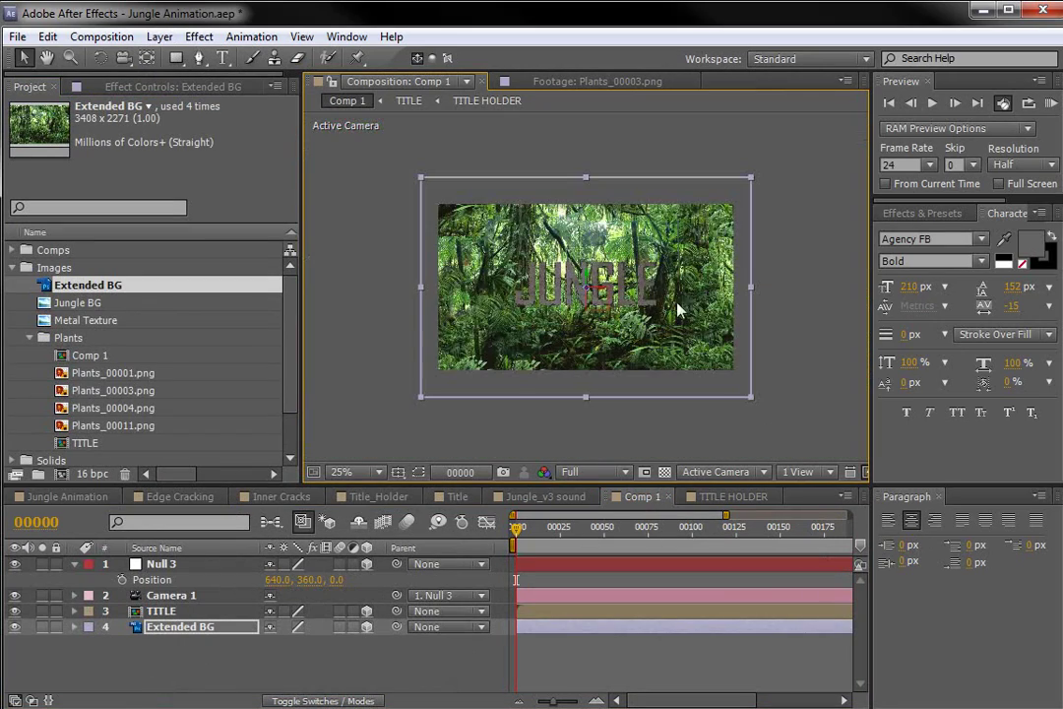
pyautogui.moveTo(751, 397)
pyautogui.mouseDown()
pyautogui.moveTo(771, 413)
pyautogui.moveTo(751, 395)
pyautogui.mouseUp()
pyautogui.press('.')
pyautogui.press('.')
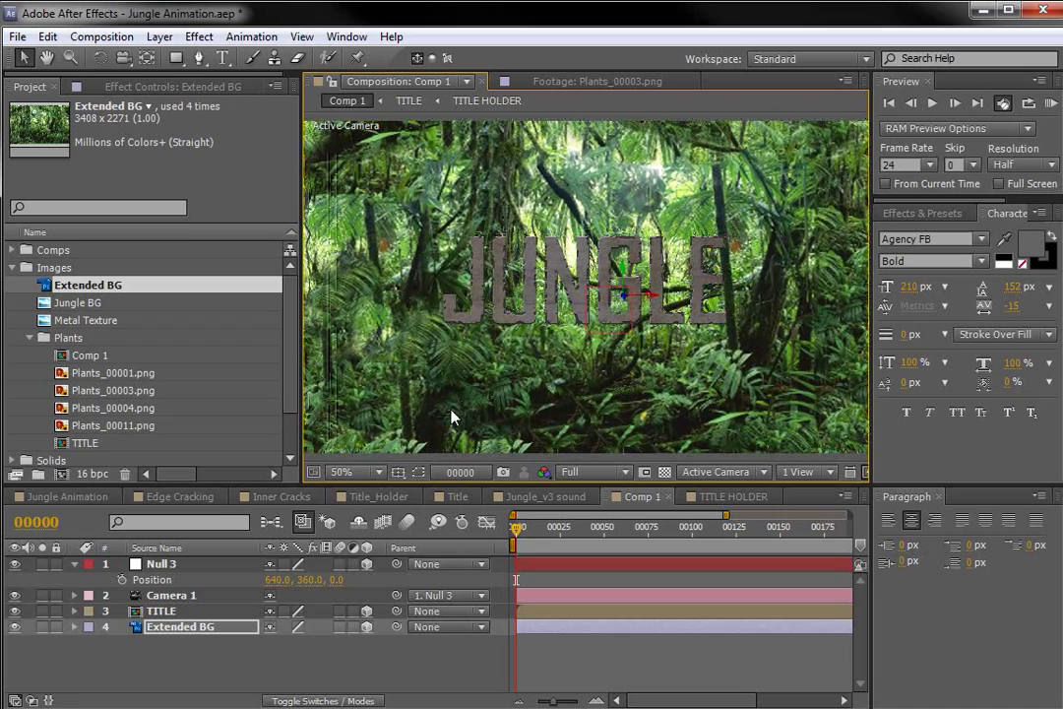
# - Set a Position keyframe on Null 3 at frame 0 and show only its Position property
pyautogui.click(166, 566)
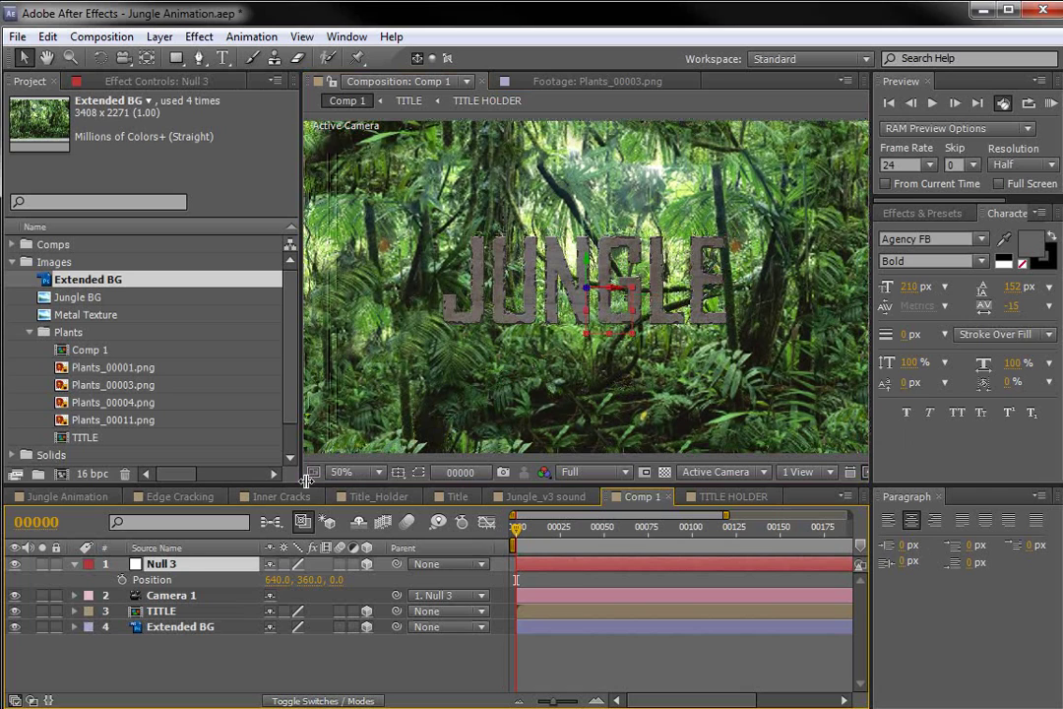
pyautogui.click(121, 579)
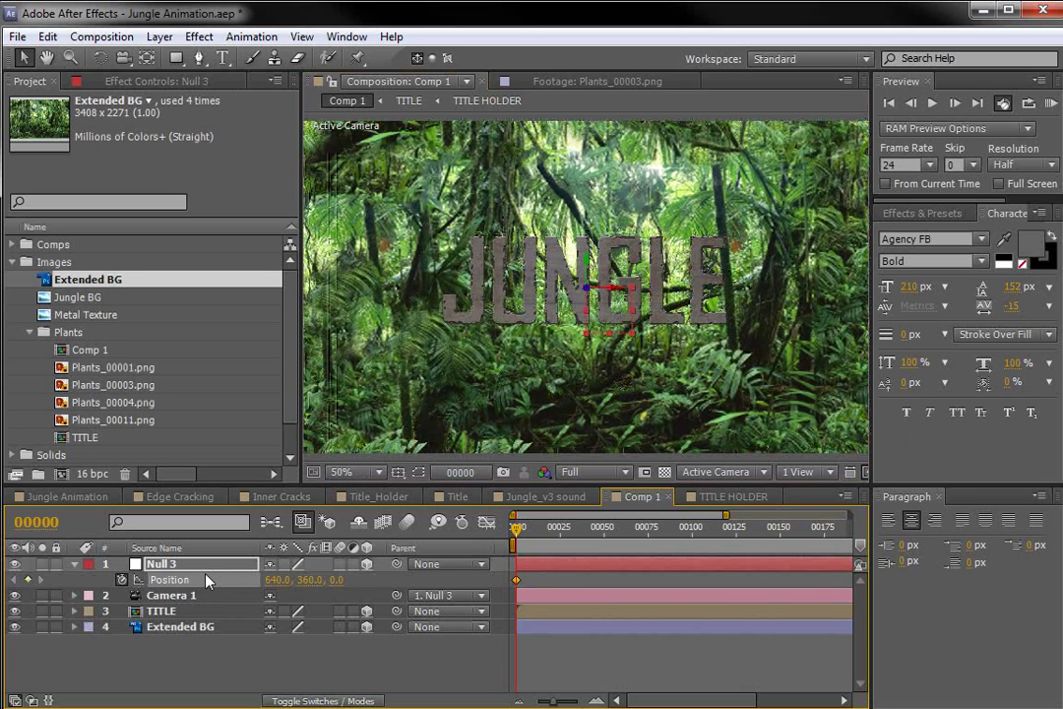
pyautogui.press('p')
pyautogui.press('p')
pyautogui.click(75, 564)
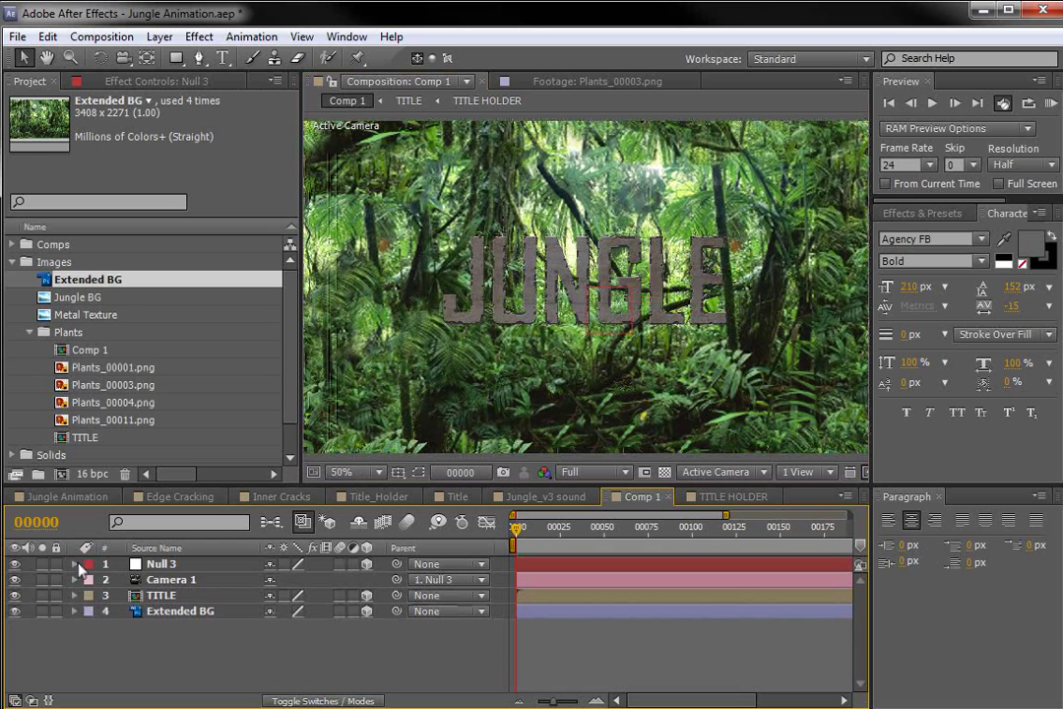
pyautogui.click(75, 564)
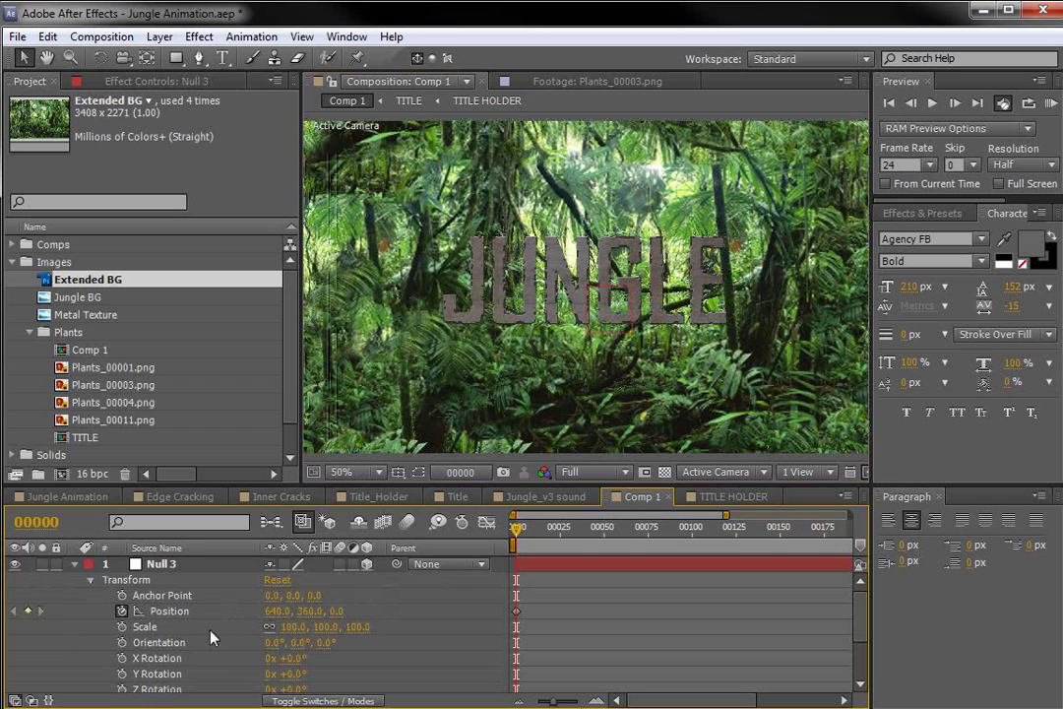
pyautogui.click(90, 581)
pyautogui.click(174, 573)
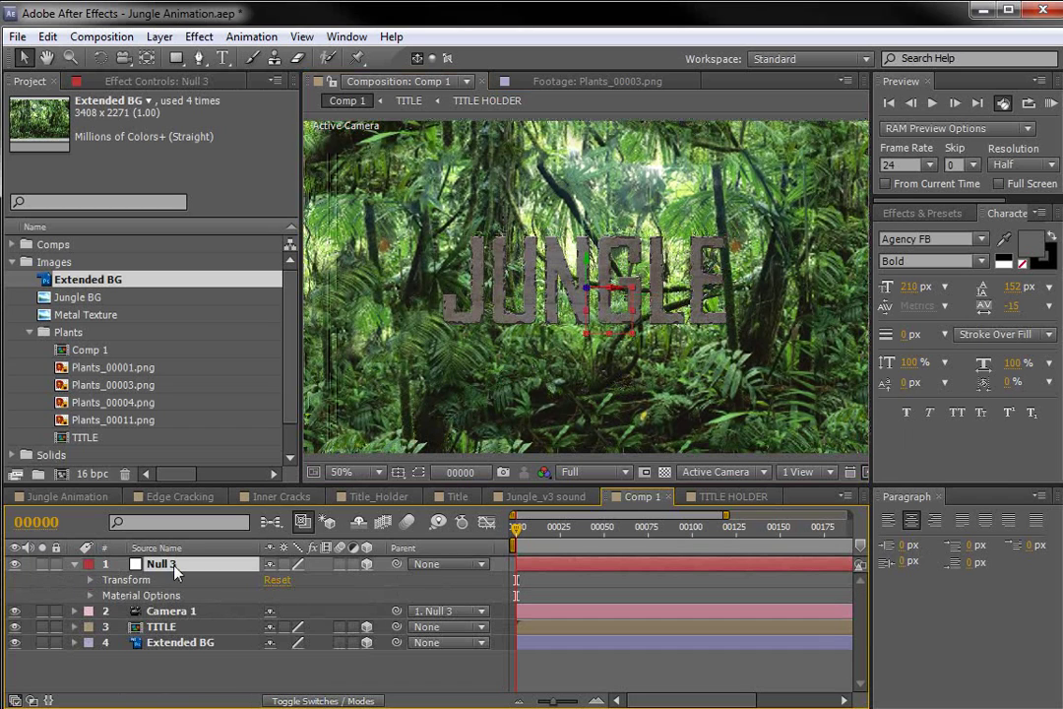
pyautogui.press('p')
# - Add a Position keyframe to Null 3 at frame 101, then pull the null back to Z -1640 at frame 0
pyautogui.moveTo(519, 528); pyautogui.dragTo(695, 548)
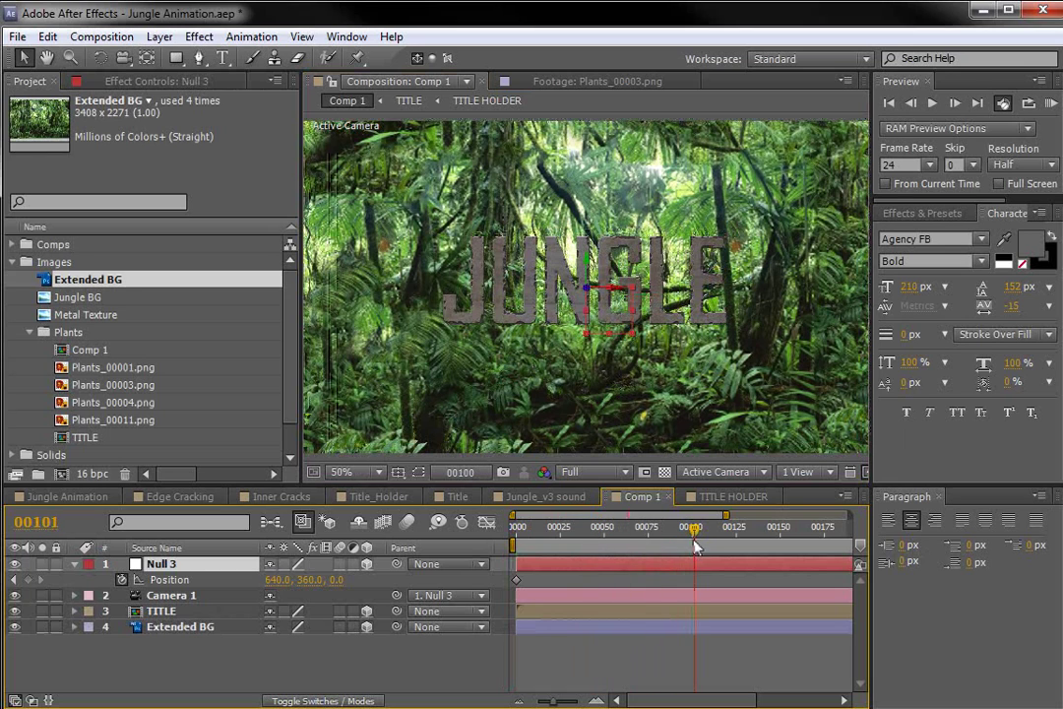
pyautogui.click(29, 580)
pyautogui.moveTo(719, 545); pyautogui.dragTo(533, 550)
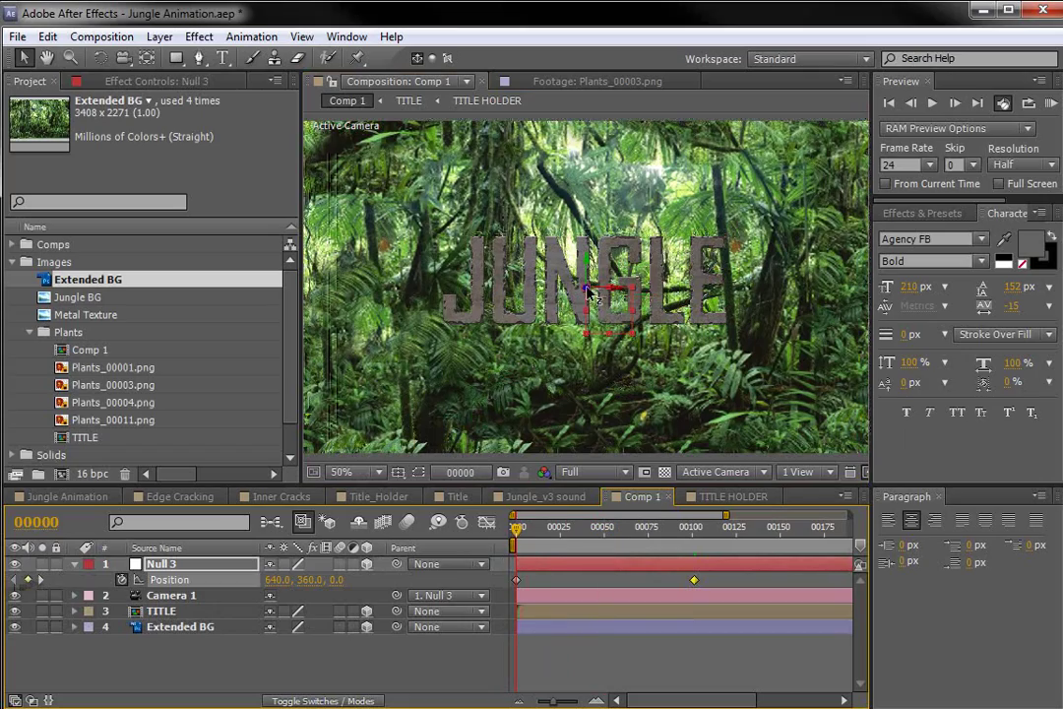
pyautogui.moveTo(591, 293); pyautogui.dragTo(609, 239)
pyautogui.moveTo(518, 541)
pyautogui.mouseDown()
pyautogui.moveTo(693, 544)
pyautogui.moveTo(516, 544)
pyautogui.mouseUp()
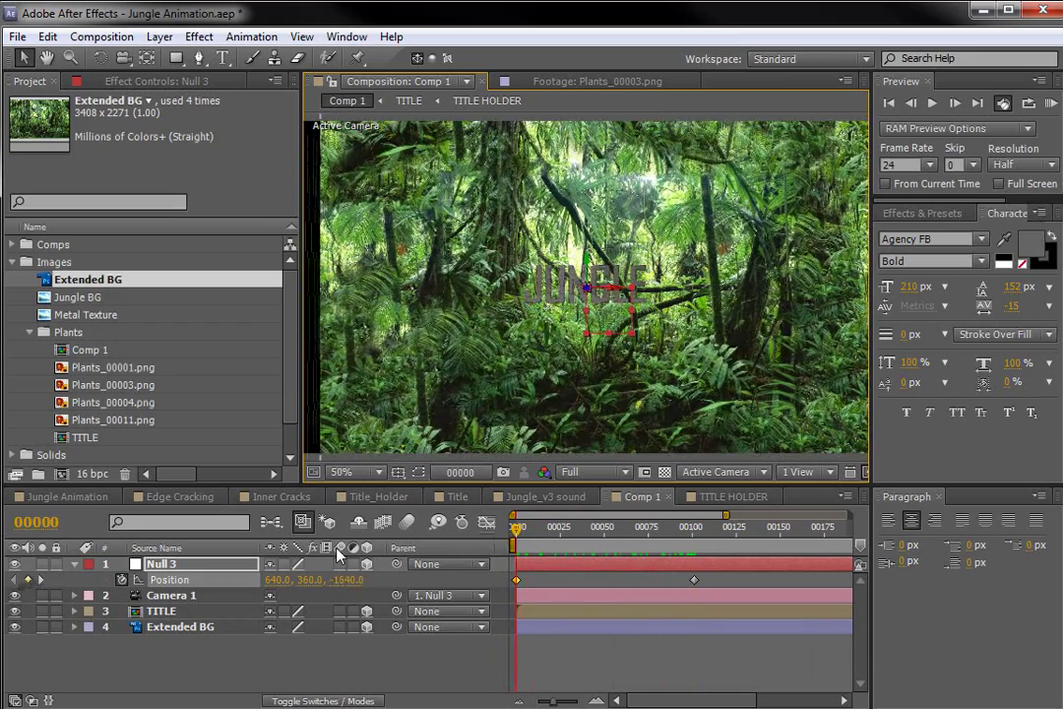
# - Enlarge Extended BG until it covers the whole frame at frame 0, and shift it slightly upward
pyautogui.click(512, 628)
pyautogui.press(',')
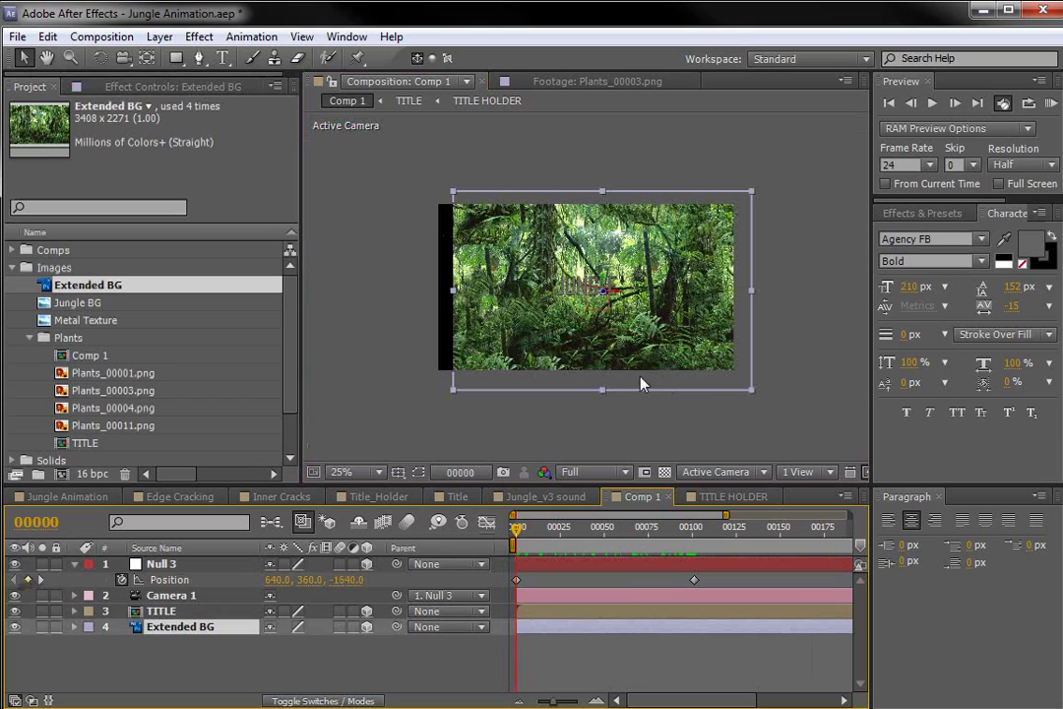
pyautogui.moveTo(753, 398); pyautogui.dragTo(766, 408)
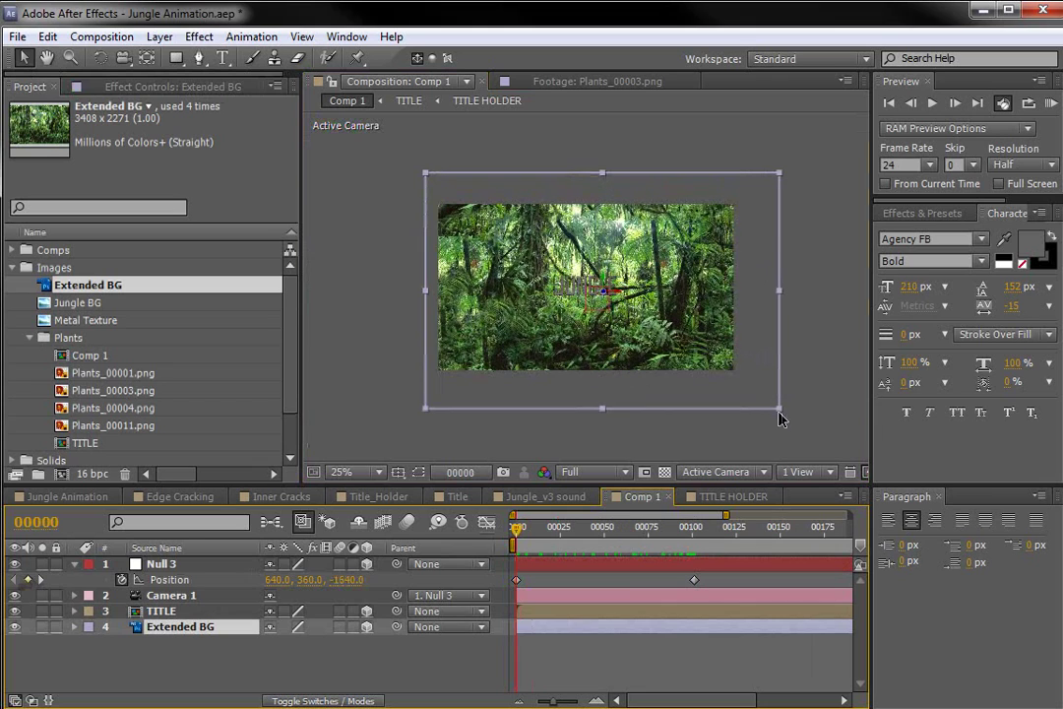
pyautogui.moveTo(516, 529); pyautogui.dragTo(626, 549)
pyautogui.press('Home')
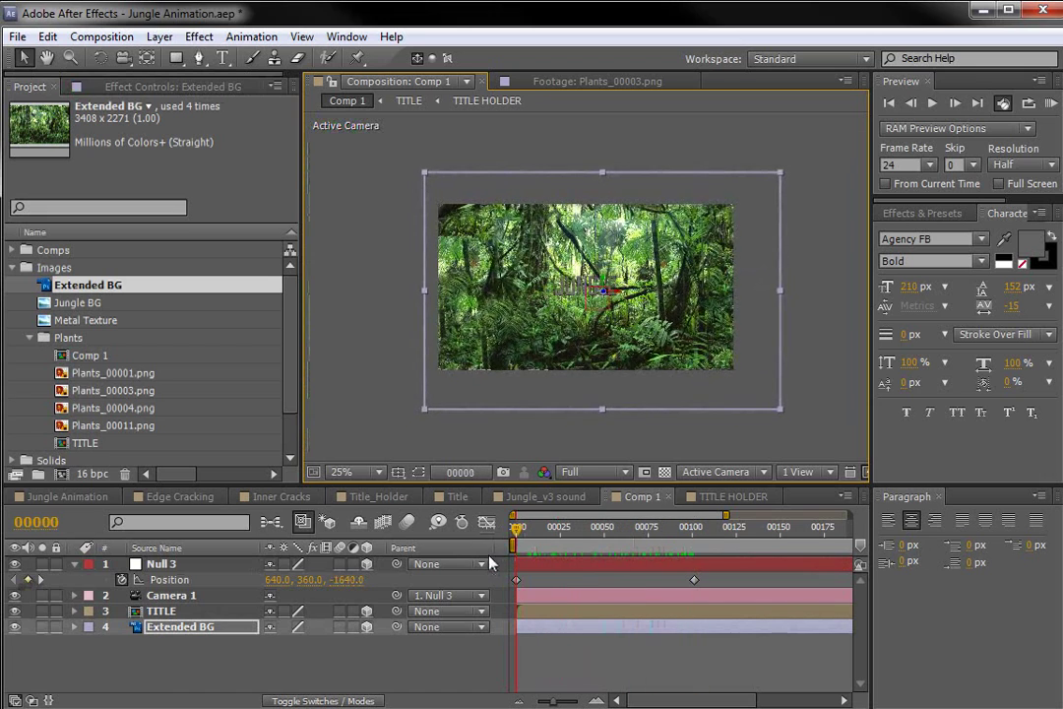
pyautogui.press('.')
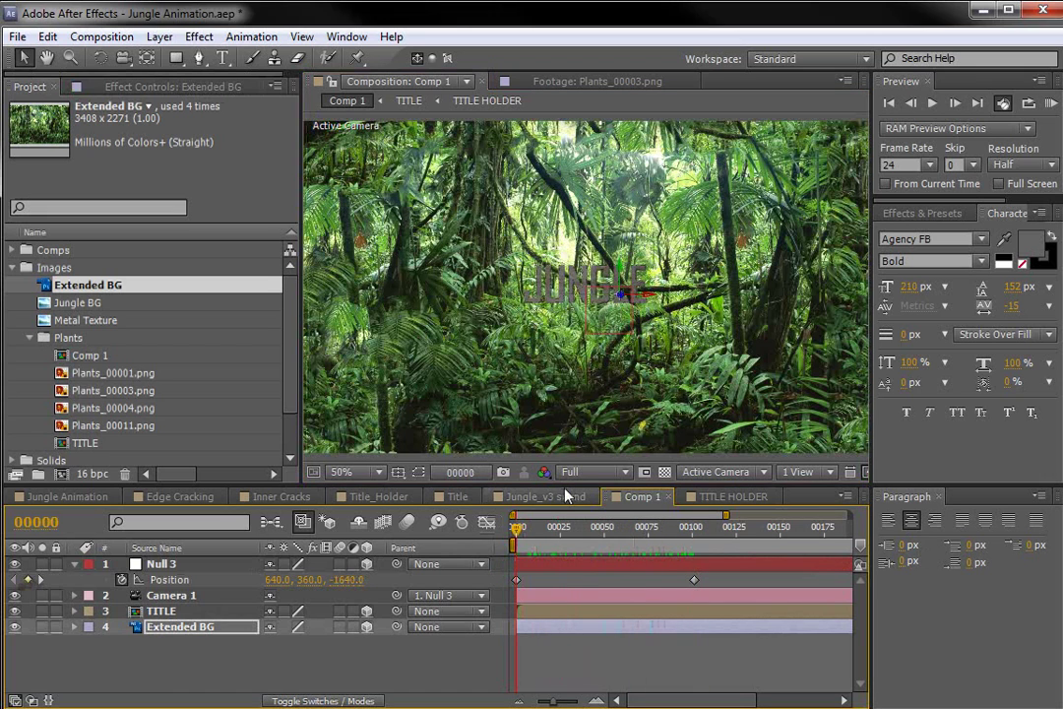
pyautogui.moveTo(518, 531); pyautogui.dragTo(492, 561)
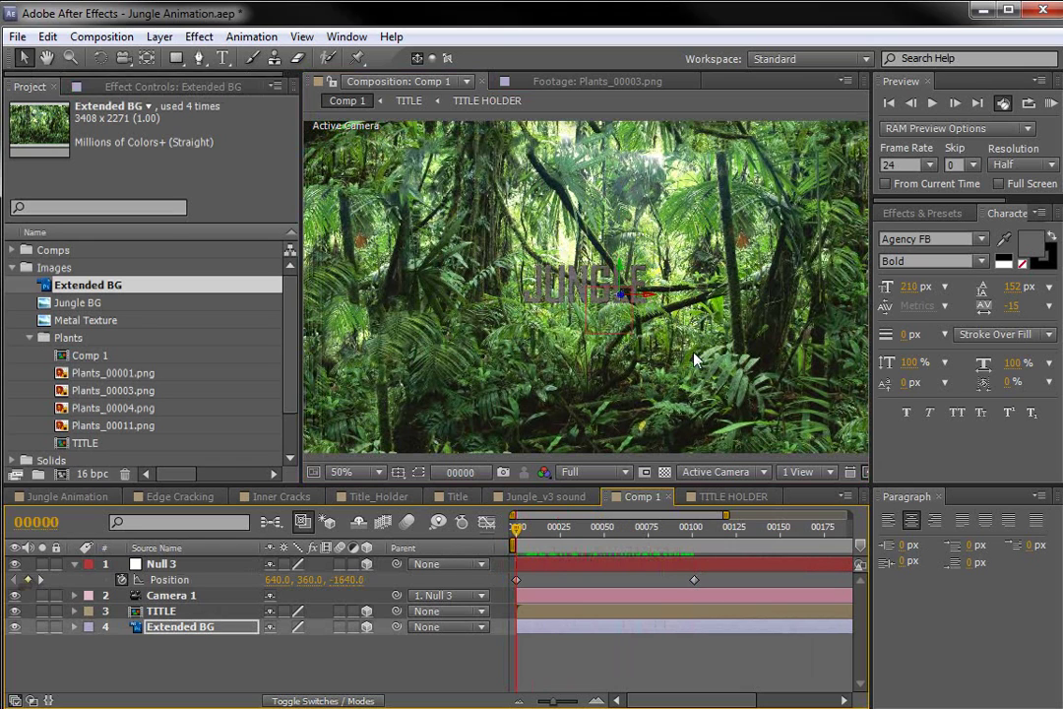
pyautogui.moveTo(583, 309); pyautogui.dragTo(586, 279)
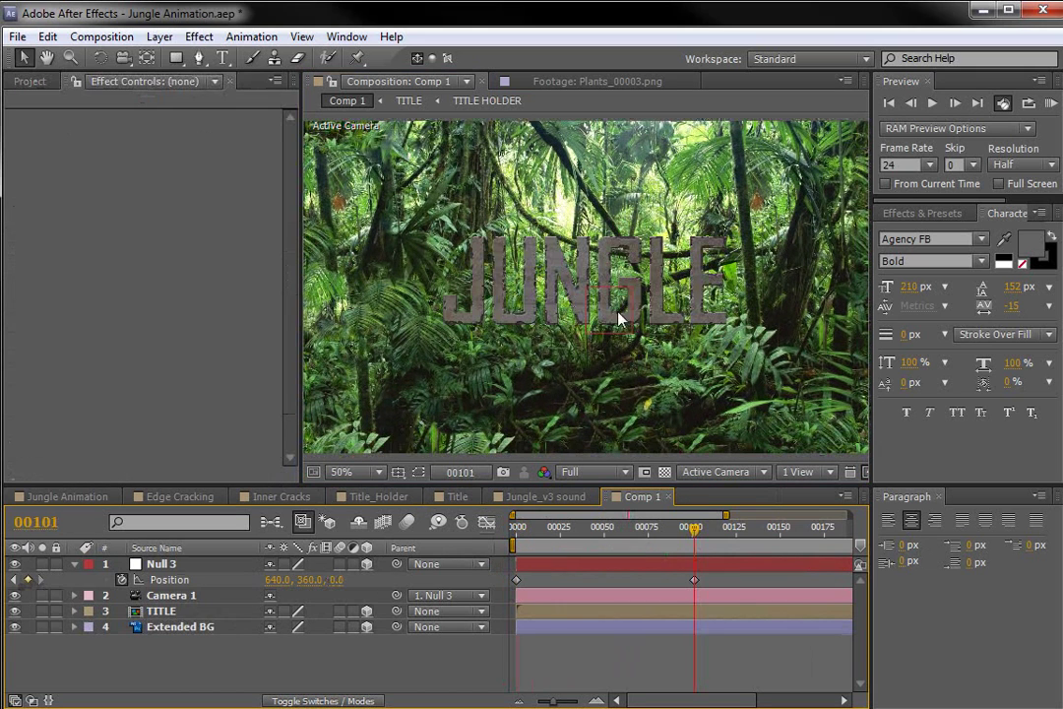
# - Enlarge the JUNGLE text layer inside the nested TITLE HOLDER composition
pyautogui.doubleClick(138, 614)
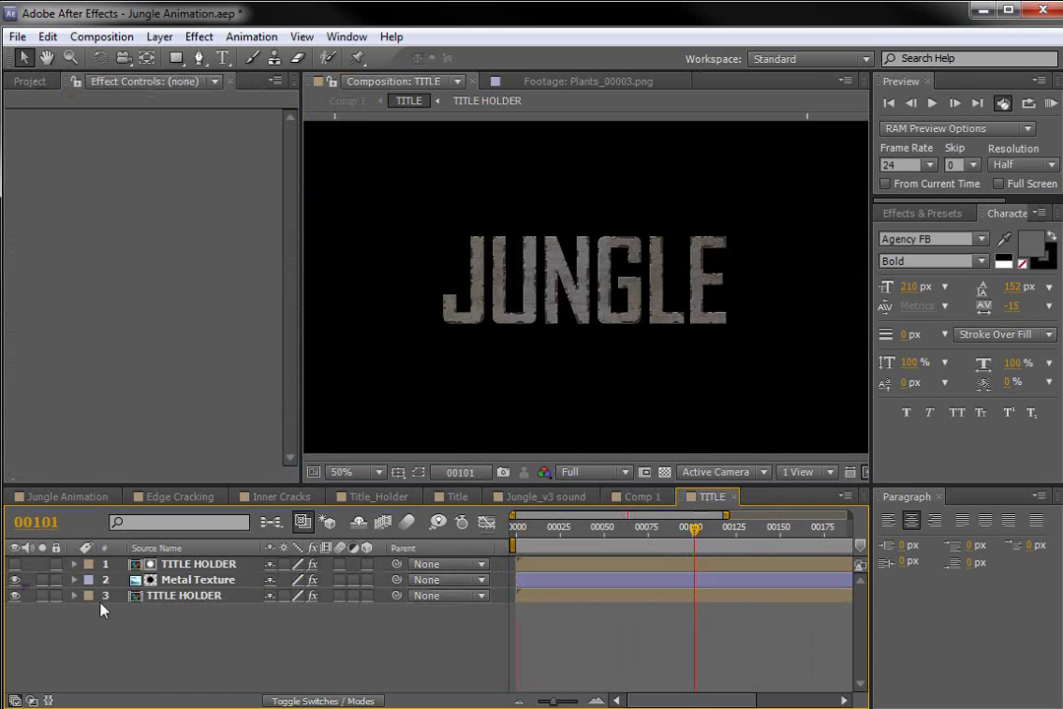
pyautogui.doubleClick(190, 596)
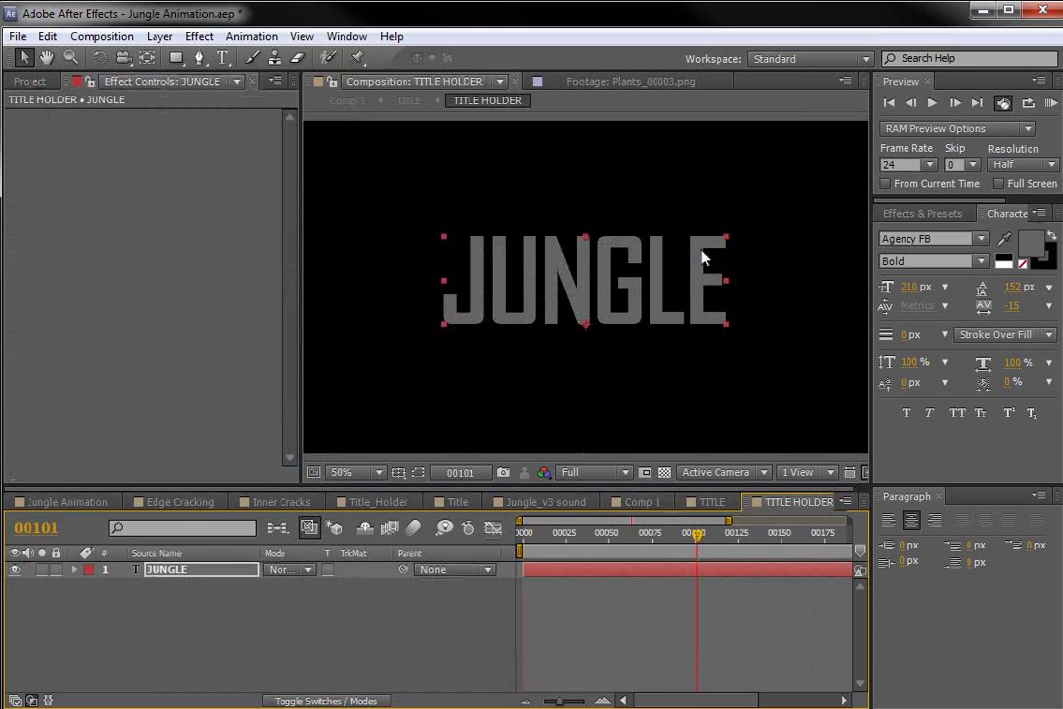
pyautogui.moveTo(726, 239); pyautogui.dragTo(793, 209)
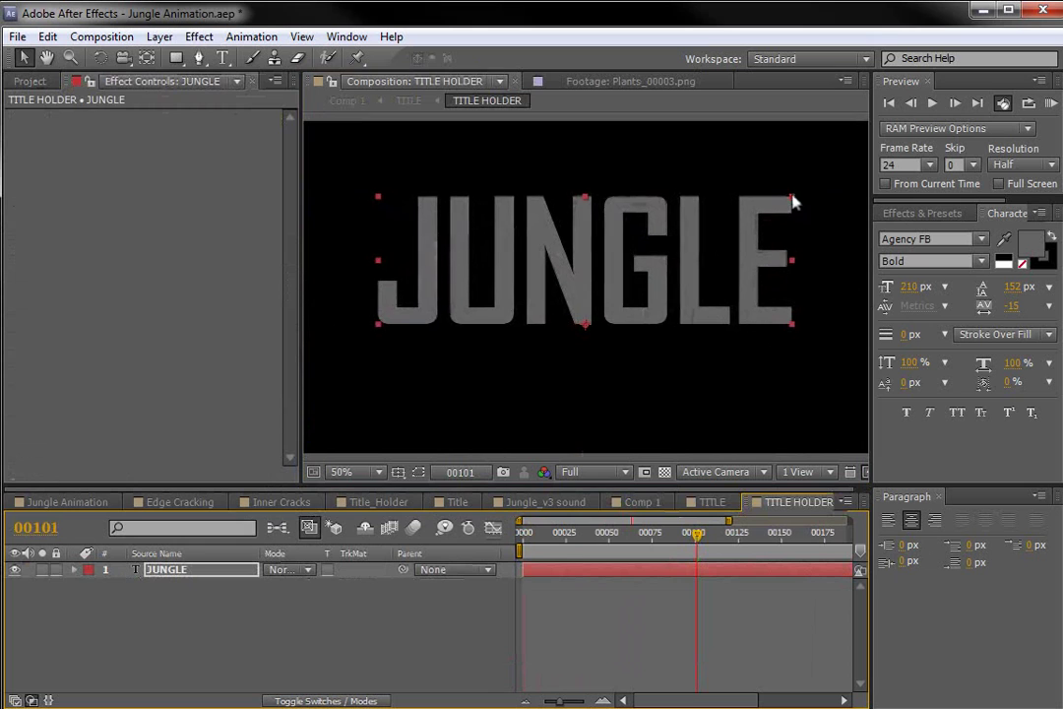
# - Inspect the enlarged title at 100% in the TITLE composition, then preview the camera move in Comp 1
pyautogui.click(704, 504)
pyautogui.press('/')
pyautogui.press('`')
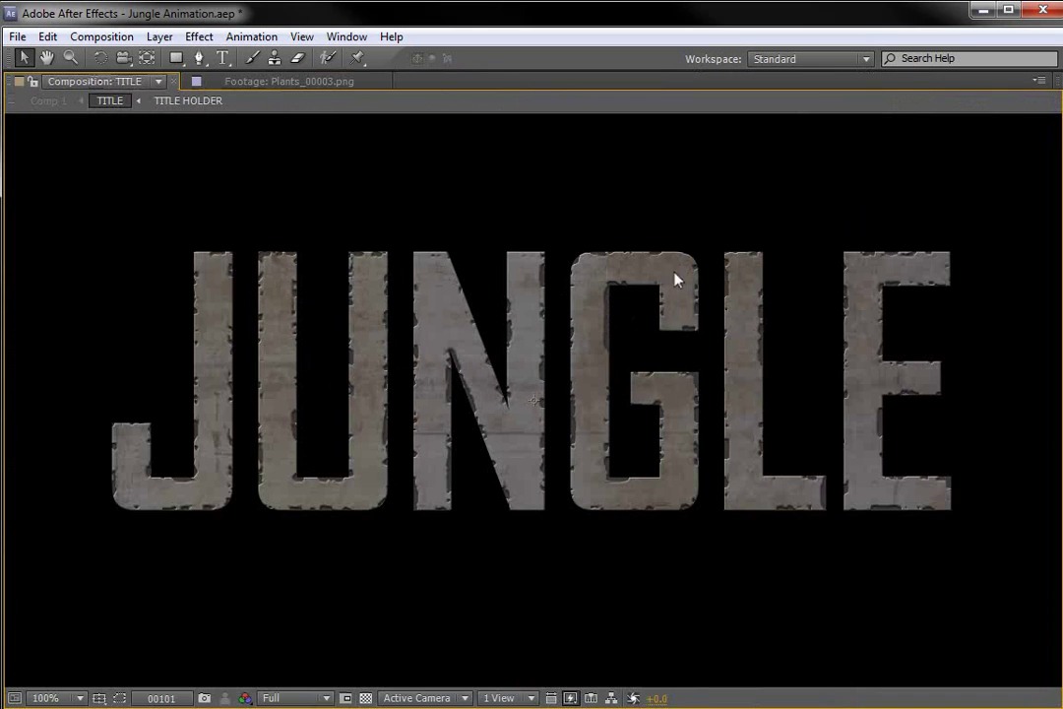
pyautogui.press('`')
pyautogui.press(',')
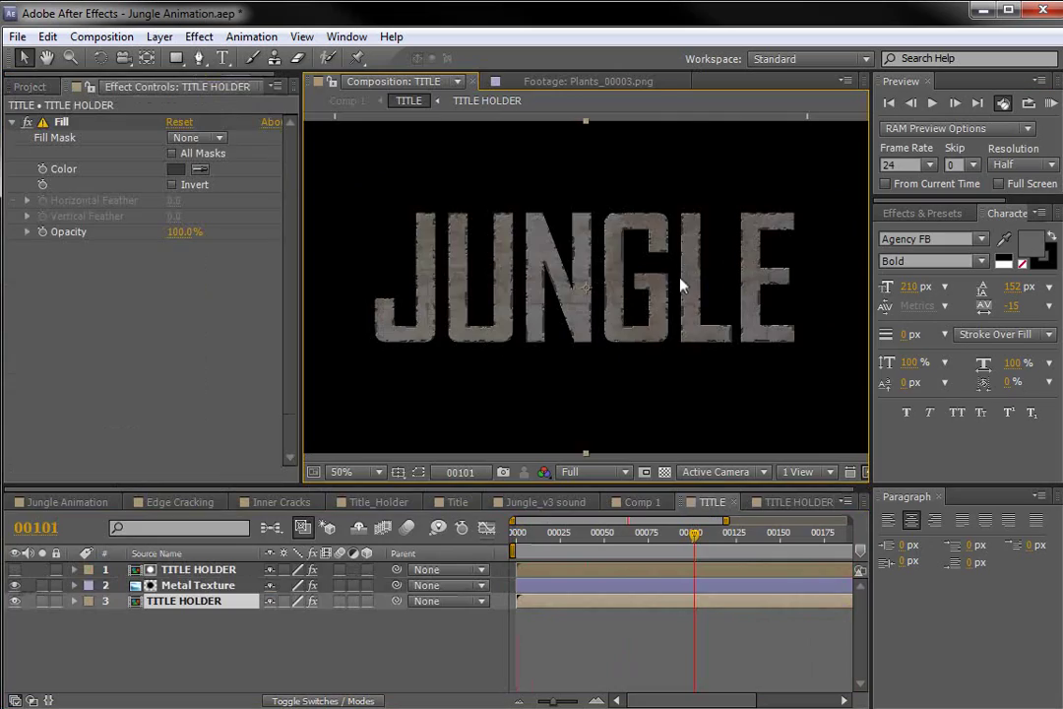
pyautogui.click(630, 504)
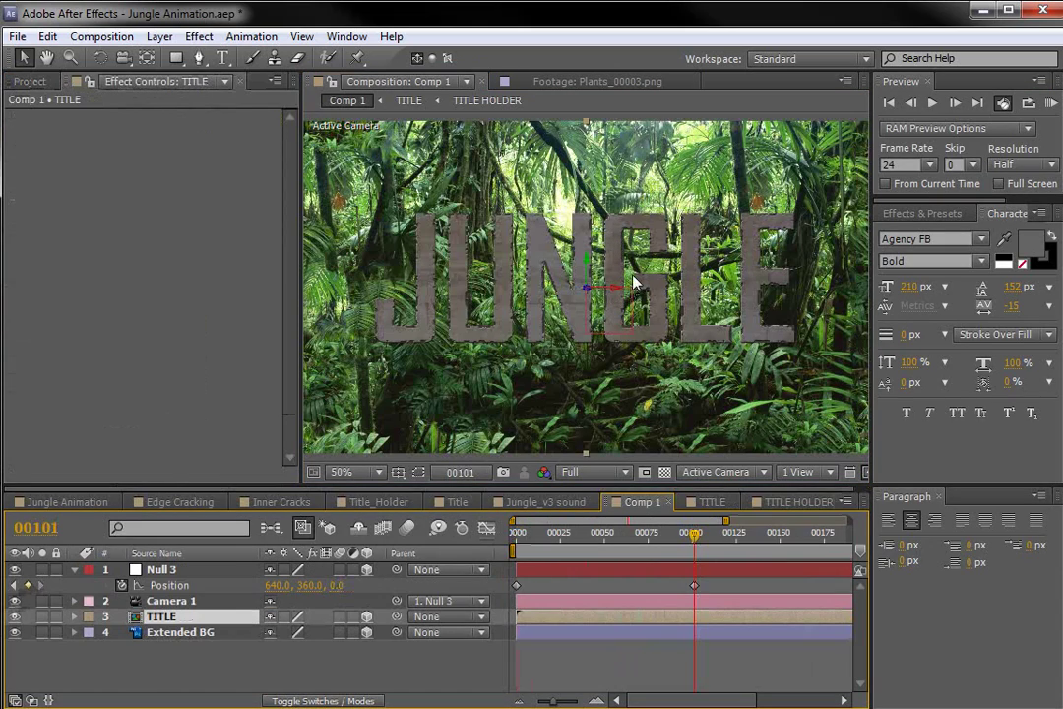
pyautogui.press('KP_0')
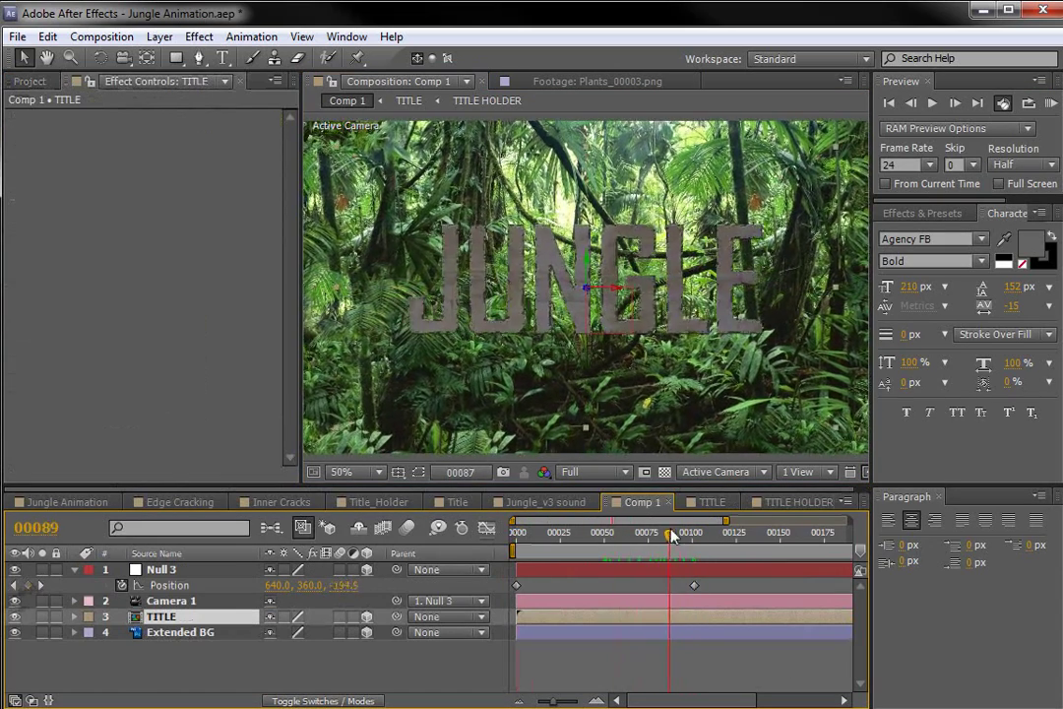
pyautogui.press('KP_0')
# - Place Plants_00011.png in Comp 1 between the Camera 1 and TITLE layers
pyautogui.click(39, 81)
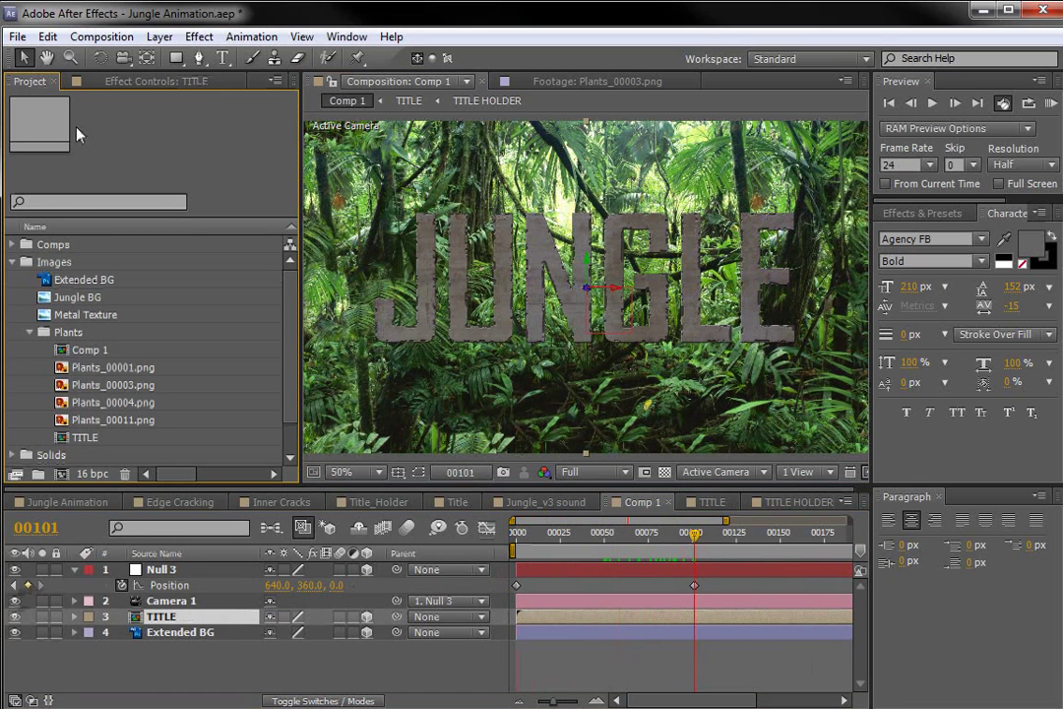
pyautogui.click(108, 370)
pyautogui.click(103, 421)
pyautogui.moveTo(104, 423); pyautogui.dragTo(201, 621)
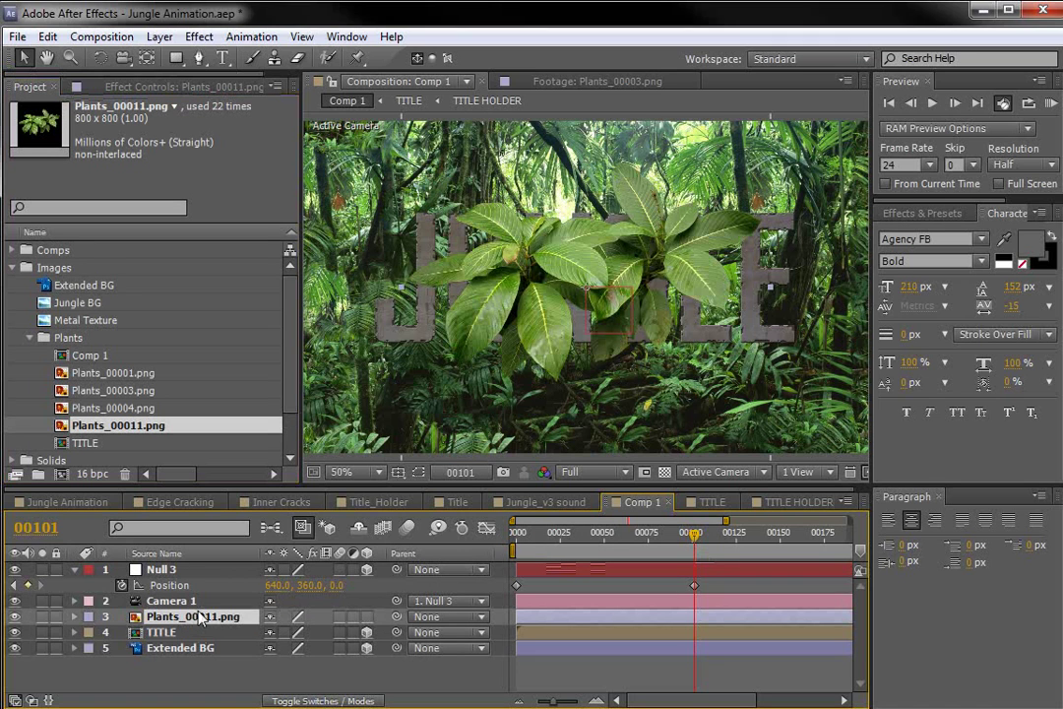
# - Apply the Tint effect to Plants_00011.png and map white to a light green, about #99E85F
pyautogui.click(198, 36)
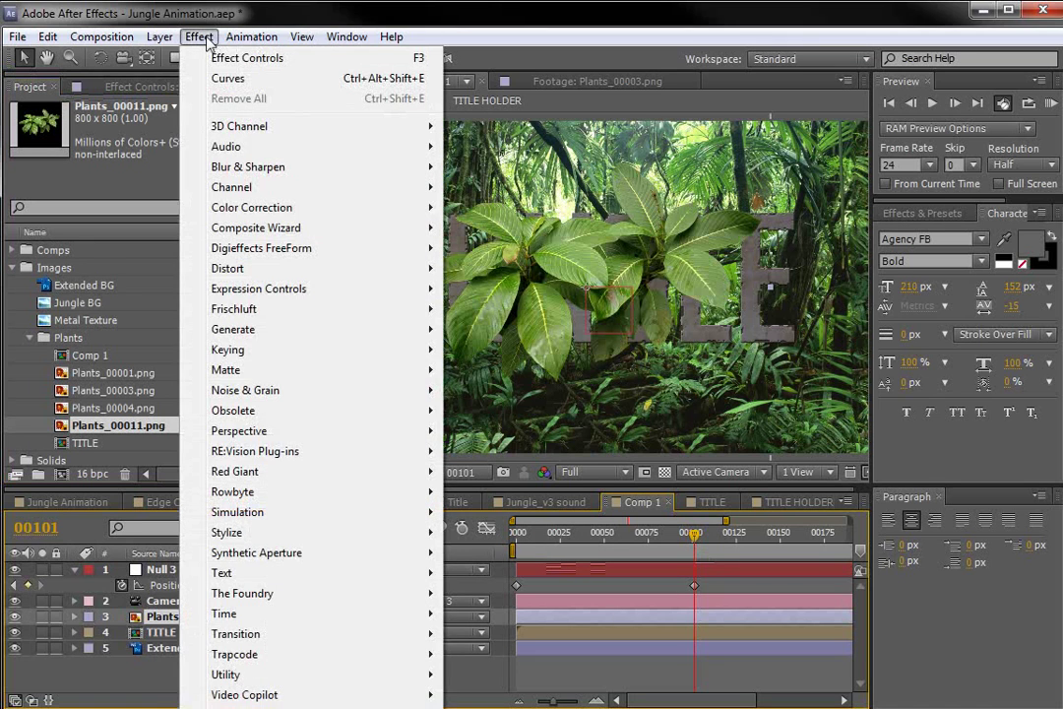
pyautogui.moveTo(325, 214)
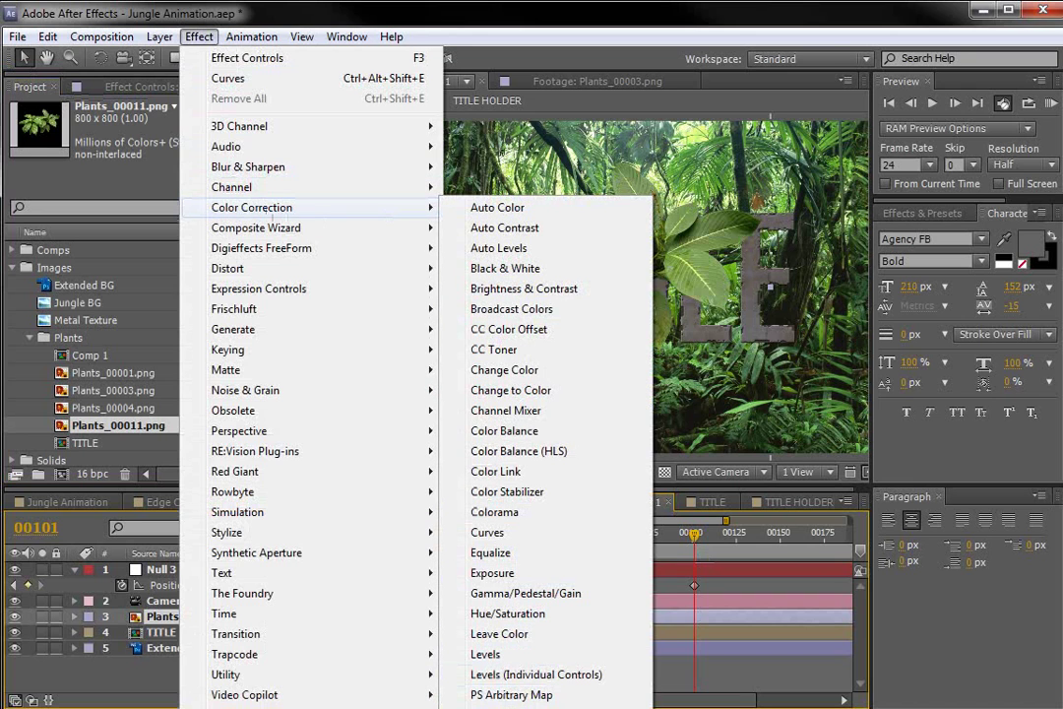
pyautogui.click(512, 704)
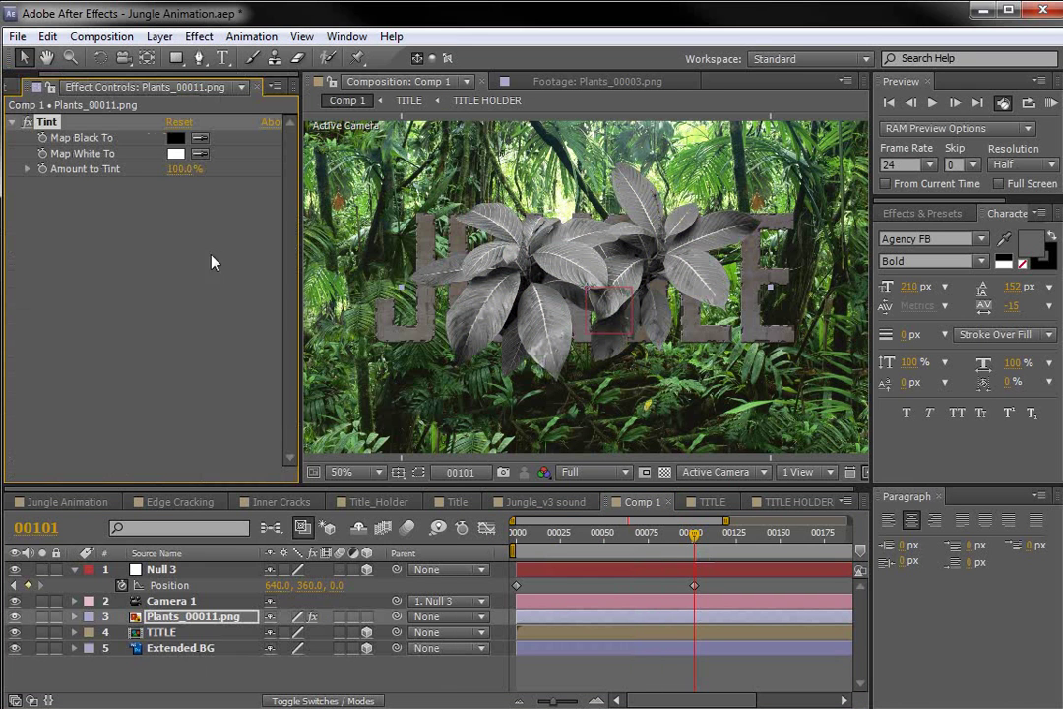
pyautogui.click(178, 158)
pyautogui.moveTo(681, 580); pyautogui.dragTo(682, 536)
pyautogui.moveTo(661, 414); pyautogui.dragTo(583, 375)
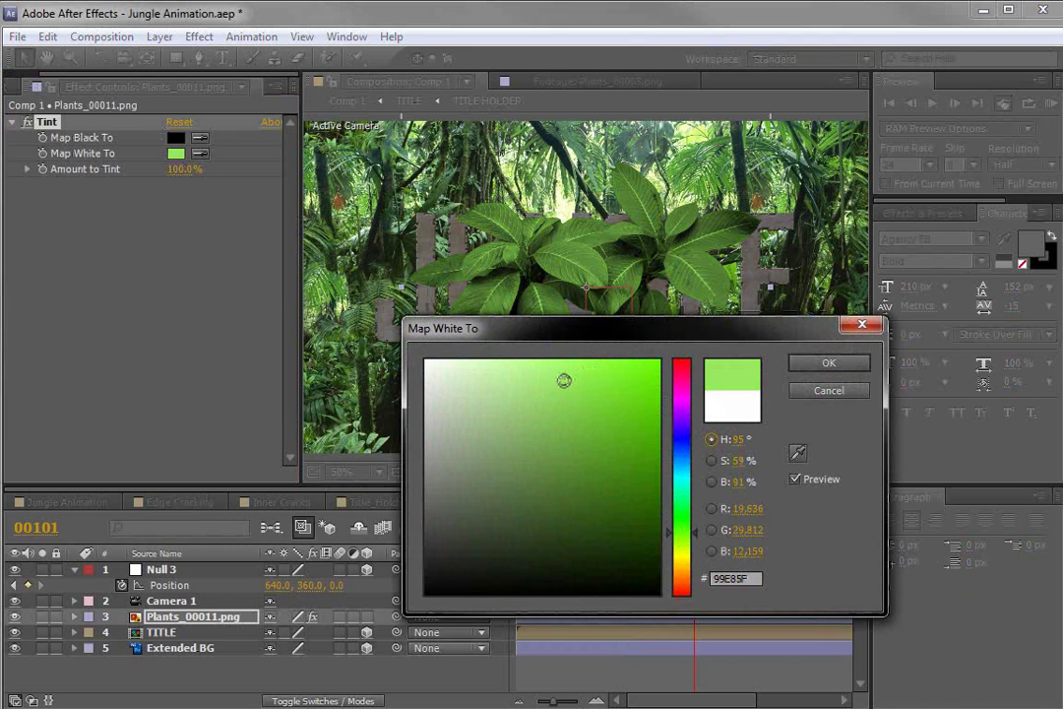
pyautogui.click(829, 362)
# - Compare the plant with and without the Tint, set Amount to Tint to 78%, and move the plant lower over the title
pyautogui.press('.')
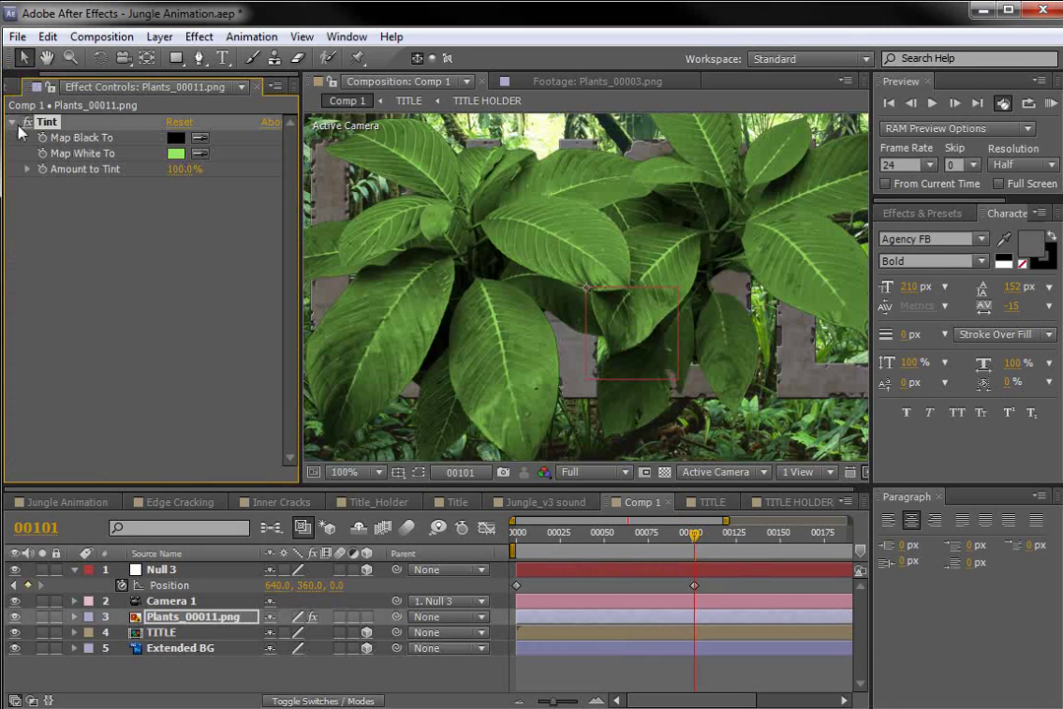
pyautogui.click(27, 121)
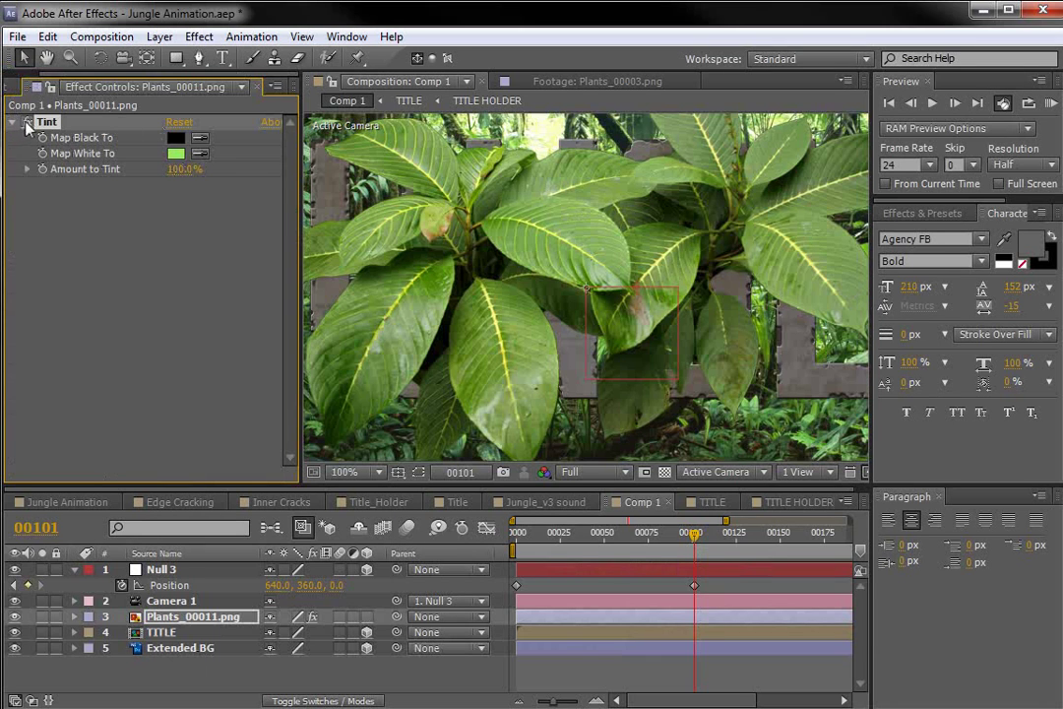
pyautogui.moveTo(183, 175); pyautogui.dragTo(174, 169)
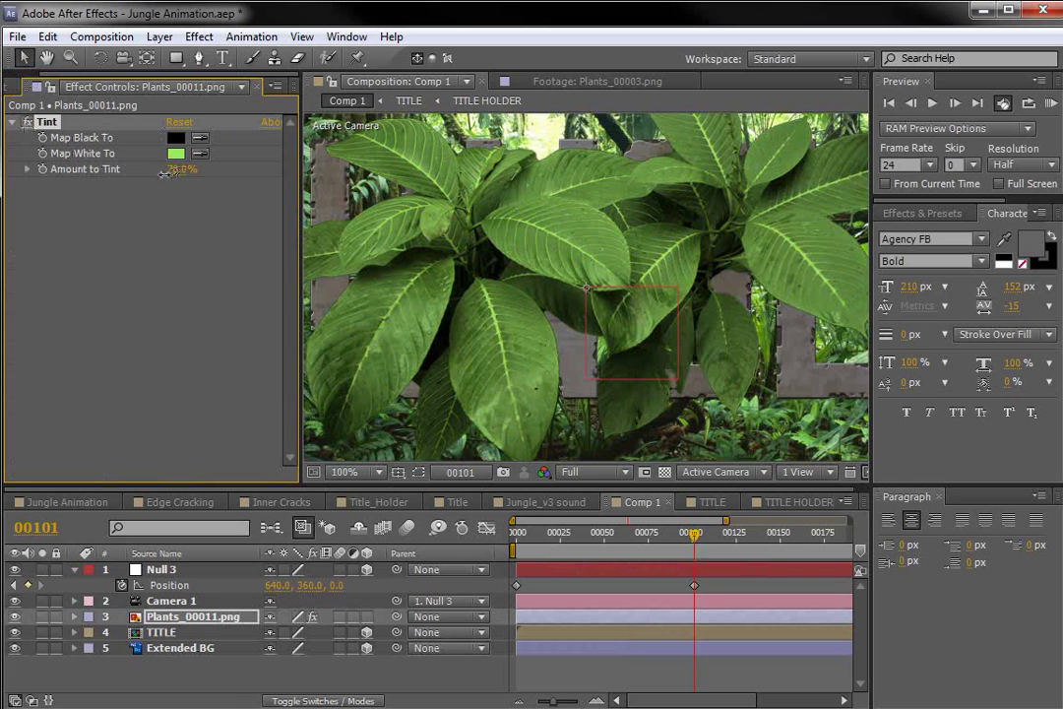
pyautogui.press(',')
pyautogui.moveTo(567, 240); pyautogui.dragTo(569, 307)
# - Apply the Curves effect to Plants_00011.png, add points to the Green curve, and pull the Blue curve's midpoint slightly down
pyautogui.click(199, 36)
pyautogui.moveTo(252, 206)
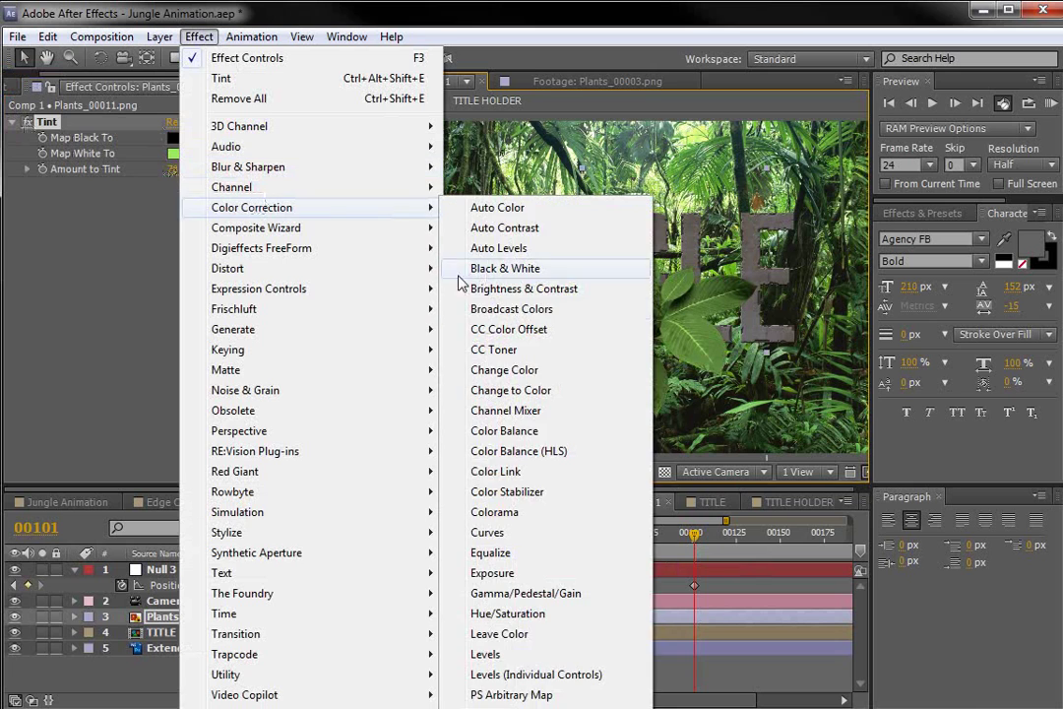
pyautogui.click(493, 534)
pyautogui.click(213, 201)
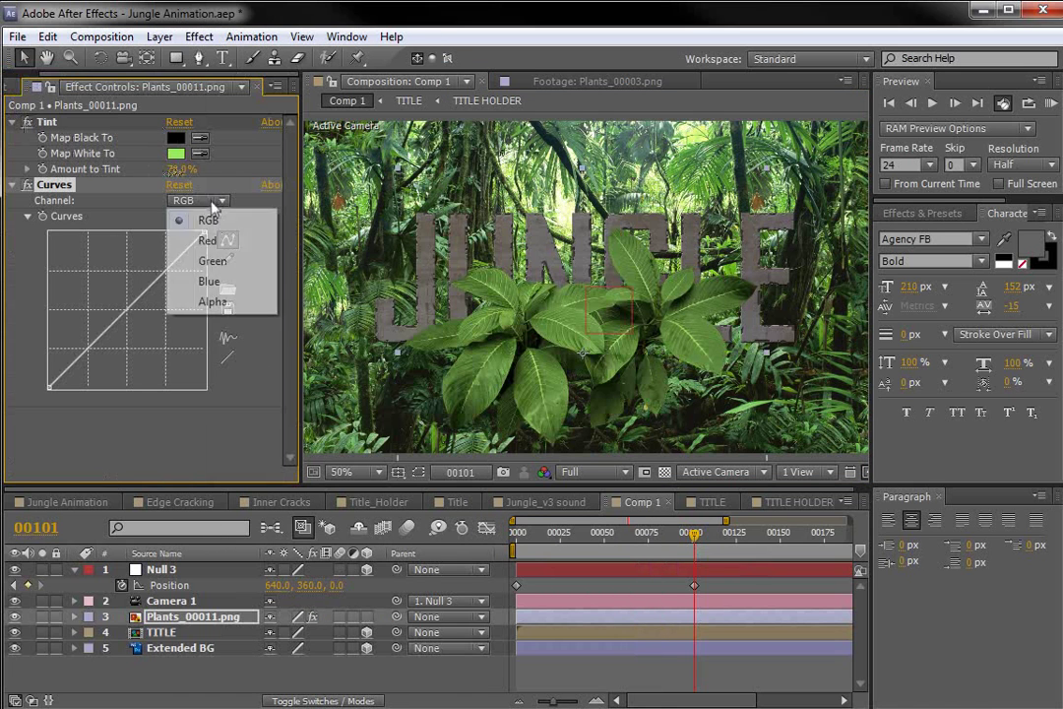
pyautogui.click(213, 261)
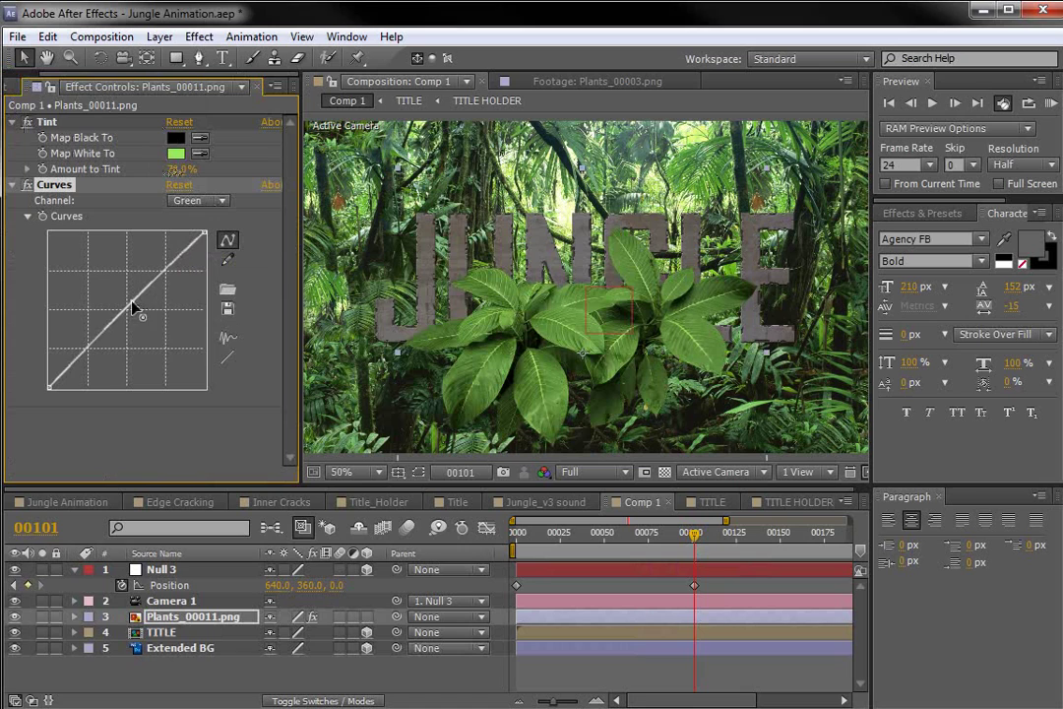
pyautogui.click(211, 201)
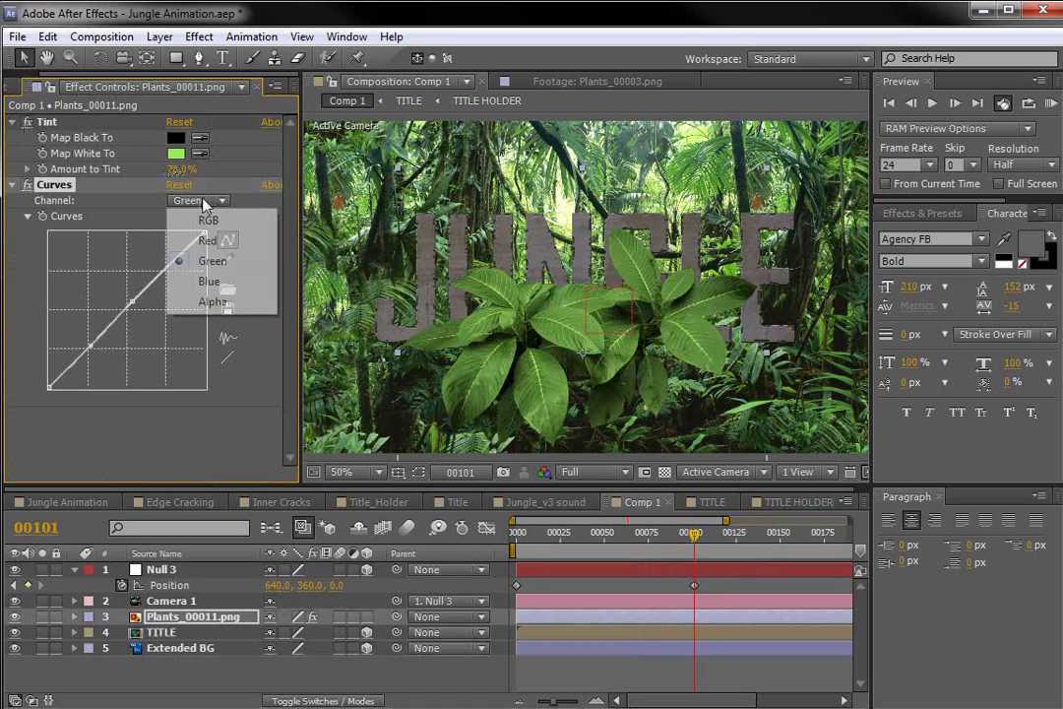
pyautogui.click(211, 283)
pyautogui.moveTo(120, 295); pyautogui.dragTo(135, 317)
# - Make Plants_00011.png a 3D layer, scale it down to 39%, and place it at the lower left of the JUNGLE title
pyautogui.moveTo(514, 376); pyautogui.dragTo(451, 303)
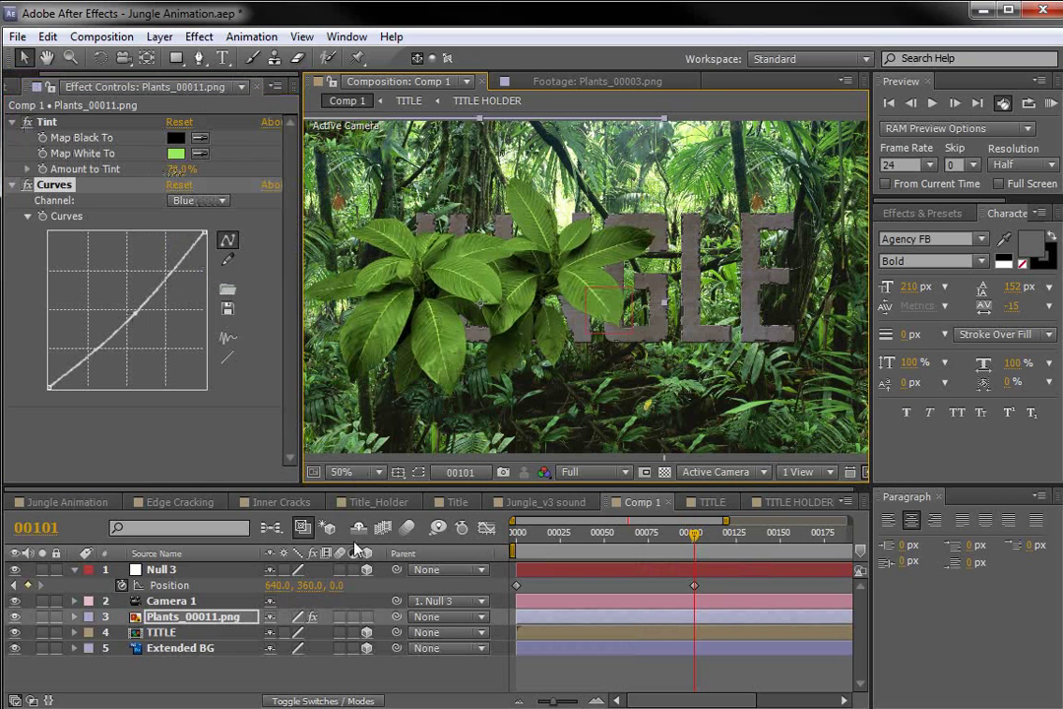
pyautogui.click(385, 617)
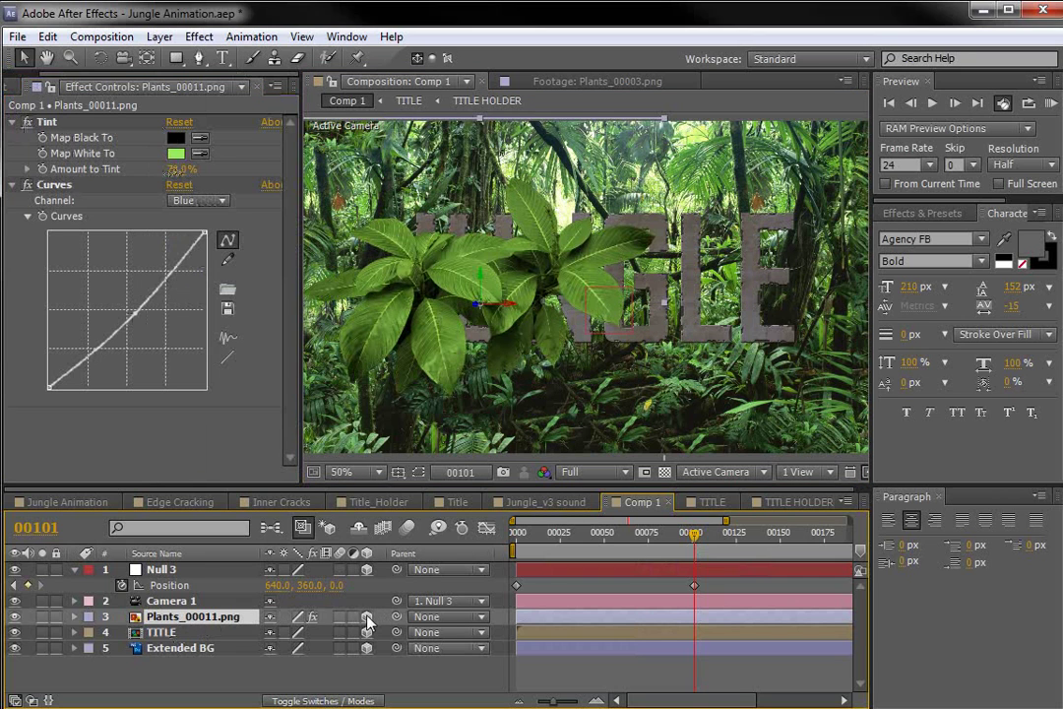
pyautogui.moveTo(694, 534)
pyautogui.mouseDown()
pyautogui.moveTo(661, 541)
pyautogui.moveTo(694, 537)
pyautogui.mouseUp()
pyautogui.moveTo(467, 331); pyautogui.dragTo(428, 317)
pyautogui.press('s')
pyautogui.moveTo(356, 640); pyautogui.dragTo(296, 635)
pyautogui.moveTo(423, 420); pyautogui.dragTo(404, 329)
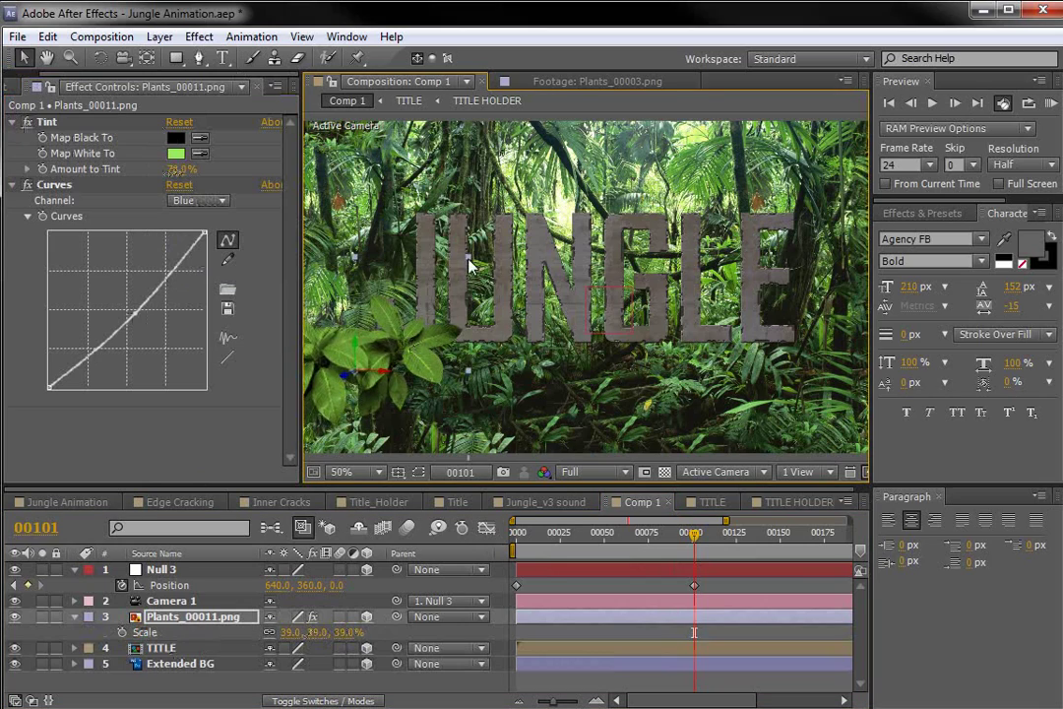
# - Duplicate the plant layer, place and rotate the copy in the foreground right of the title, and check it at frame 0
pyautogui.moveTo(694, 532); pyautogui.dragTo(602, 539)
pyautogui.hotkey('ctrl', 'd')
pyautogui.moveTo(476, 337); pyautogui.dragTo(595, 325)
pyautogui.press('w')
pyautogui.press('v')
pyautogui.moveTo(601, 533); pyautogui.dragTo(399, 467)
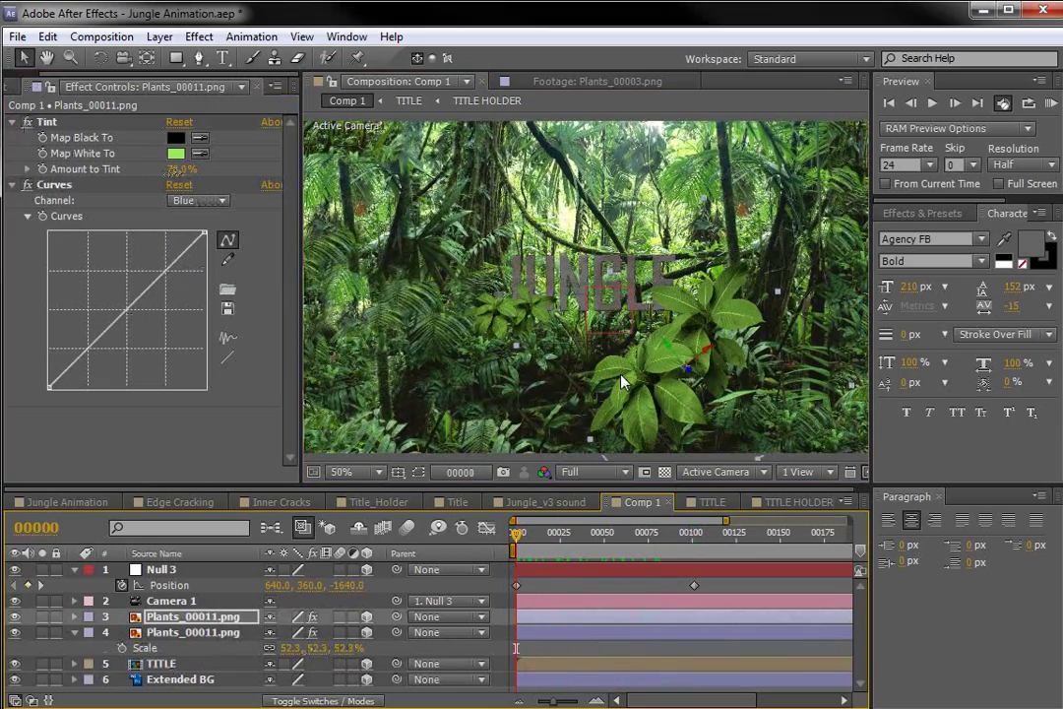
# - Duplicate the foreground plant again, place and rotate the copy in the left foreground, and check it at frame 46
pyautogui.hotkey('ctrl', 'd')
pyautogui.moveTo(572, 328); pyautogui.dragTo(371, 287)
pyautogui.moveTo(481, 326); pyautogui.dragTo(514, 350)
pyautogui.press('v')
pyautogui.moveTo(525, 538); pyautogui.dragTo(597, 538)
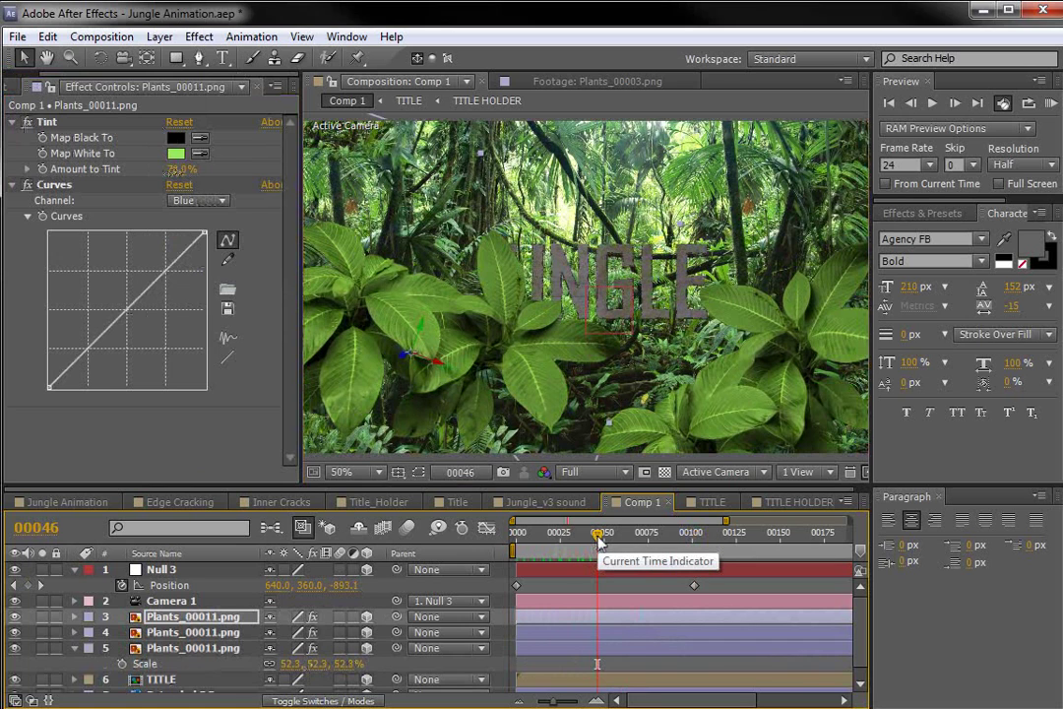
# - Move the newest plant copy into the lower-right plant cluster and adjust its position while checking frames 26 and 38
pyautogui.moveTo(404, 358); pyautogui.dragTo(754, 455)
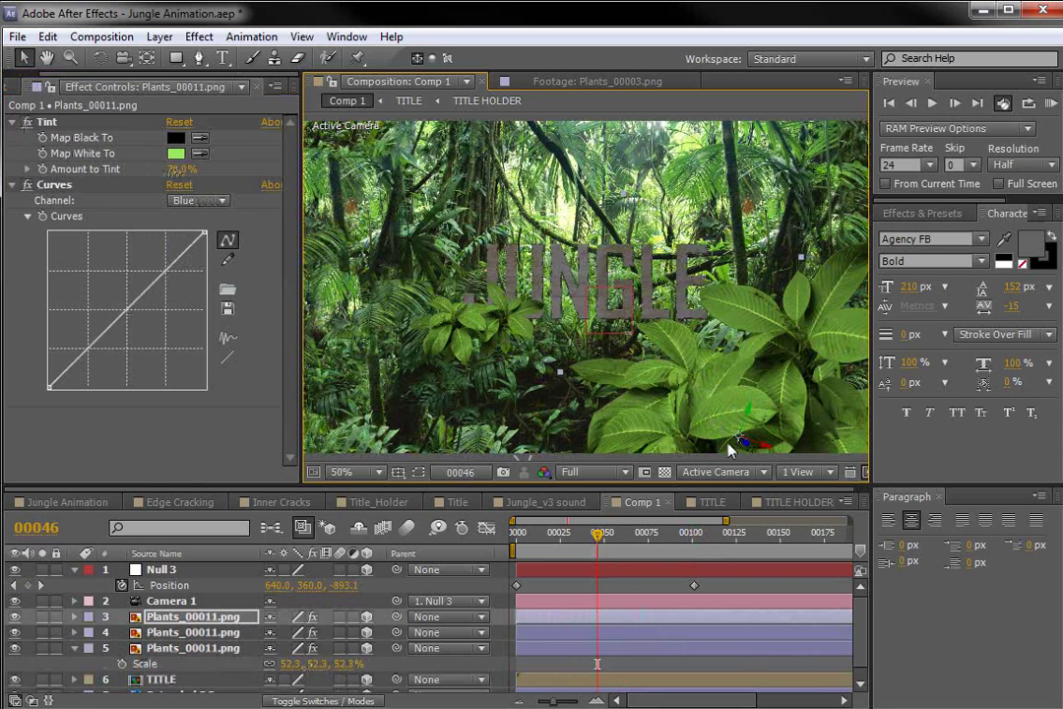
pyautogui.moveTo(597, 533); pyautogui.dragTo(561, 537)
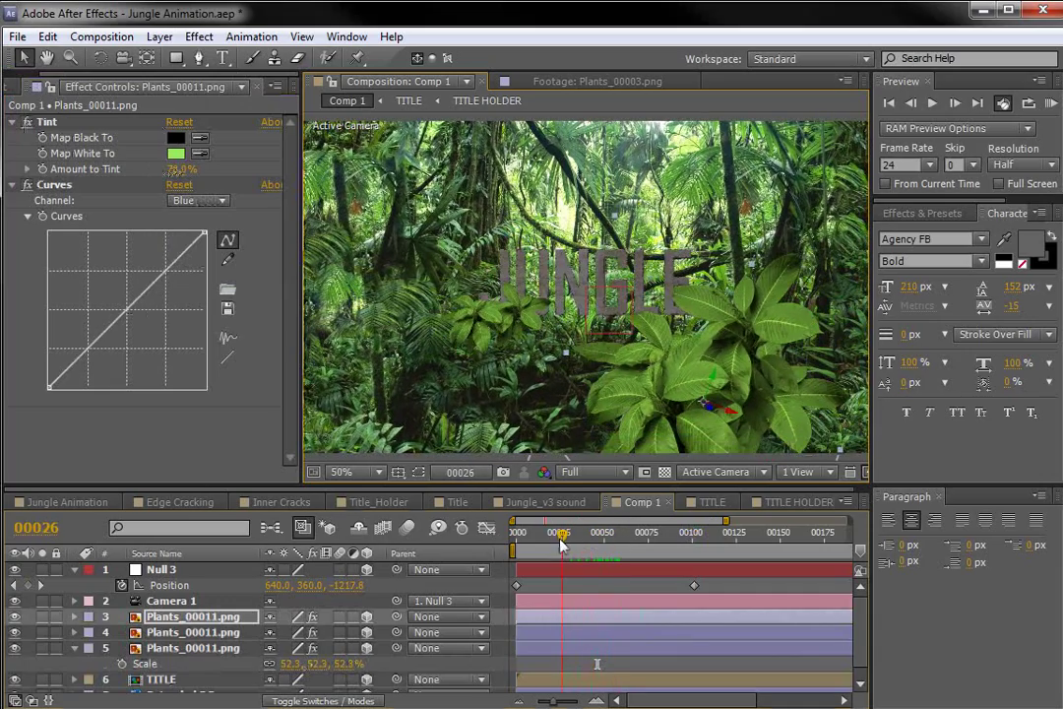
pyautogui.moveTo(650, 340); pyautogui.dragTo(667, 347)
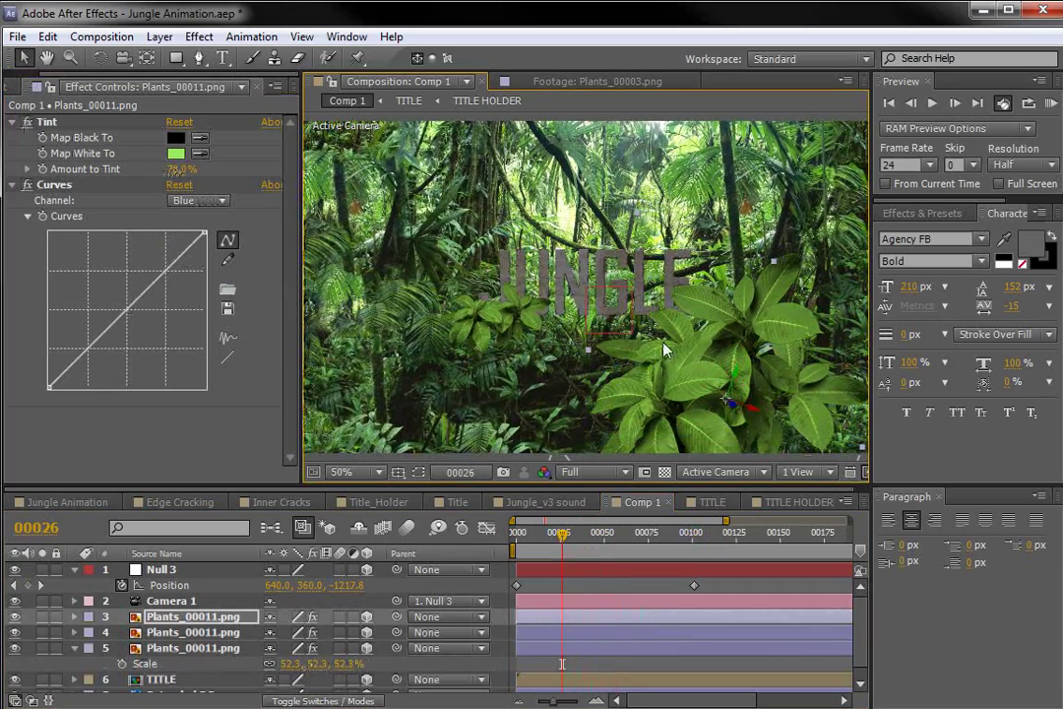
pyautogui.moveTo(561, 533); pyautogui.dragTo(583, 534)
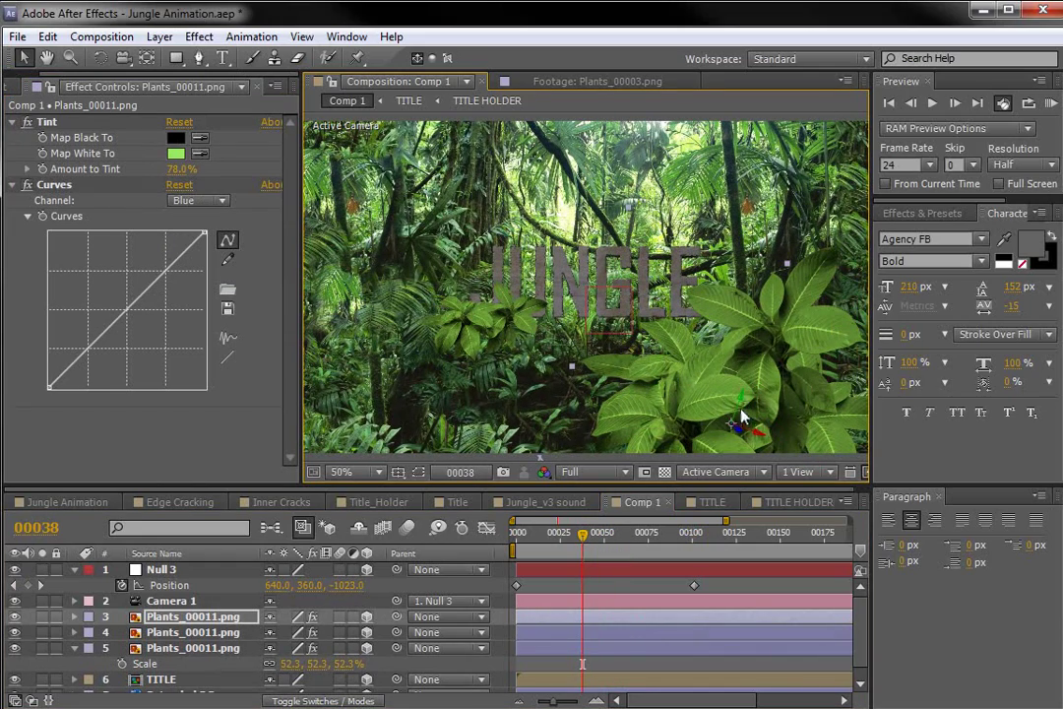
# - Rotate the newest plant copy slightly and fine-tune its position at frame 49 so its leaves fill in beneath the title
pyautogui.press('w')
pyautogui.moveTo(730, 417); pyautogui.dragTo(724, 413)
pyautogui.press('v')
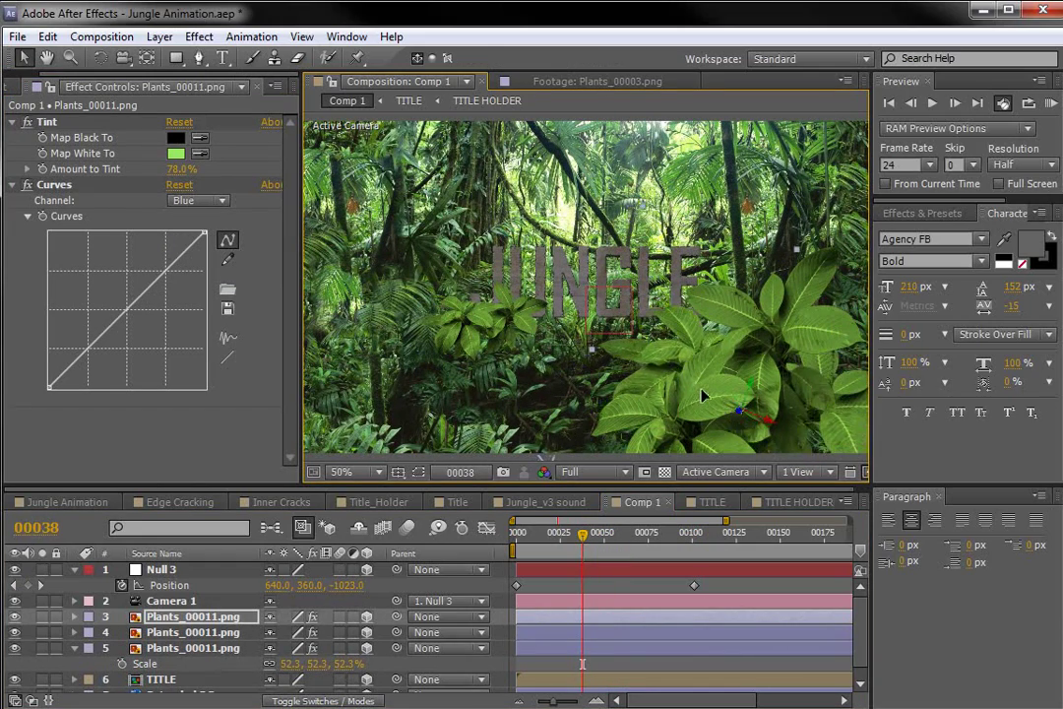
pyautogui.moveTo(582, 534); pyautogui.dragTo(603, 541)
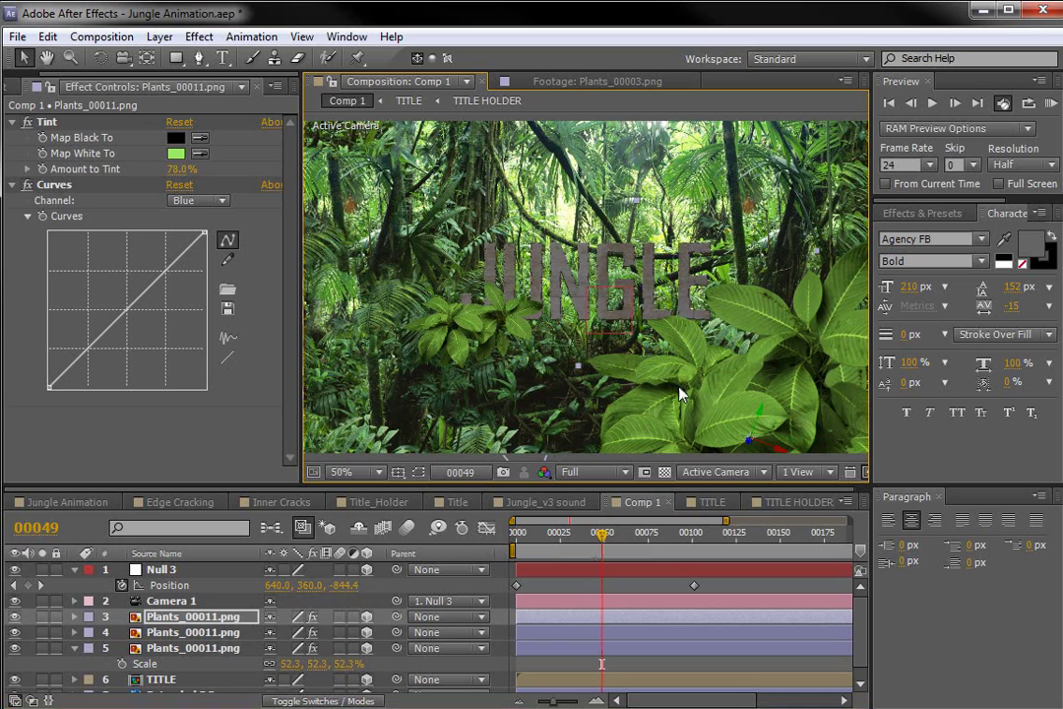
pyautogui.moveTo(685, 390); pyautogui.dragTo(689, 371)
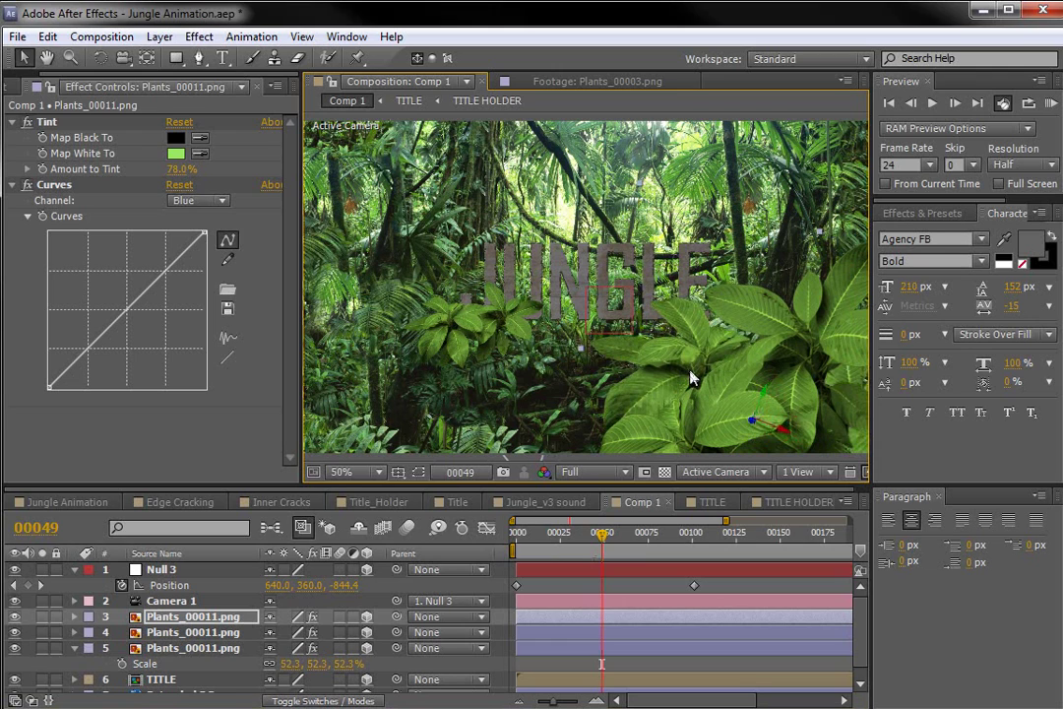
pyautogui.moveTo(690, 377); pyautogui.dragTo(683, 391)
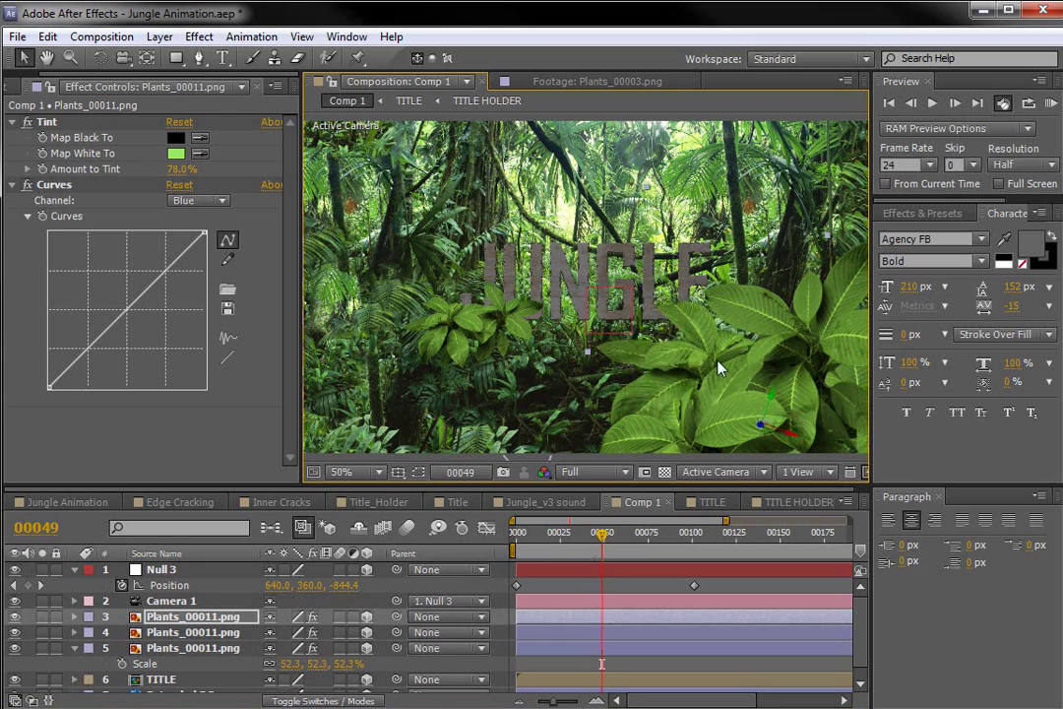
pyautogui.moveTo(696, 384); pyautogui.dragTo(686, 382)
# - Darken the newest plant copy by lowering the midpoint of its RGB curve
pyautogui.click(202, 200)
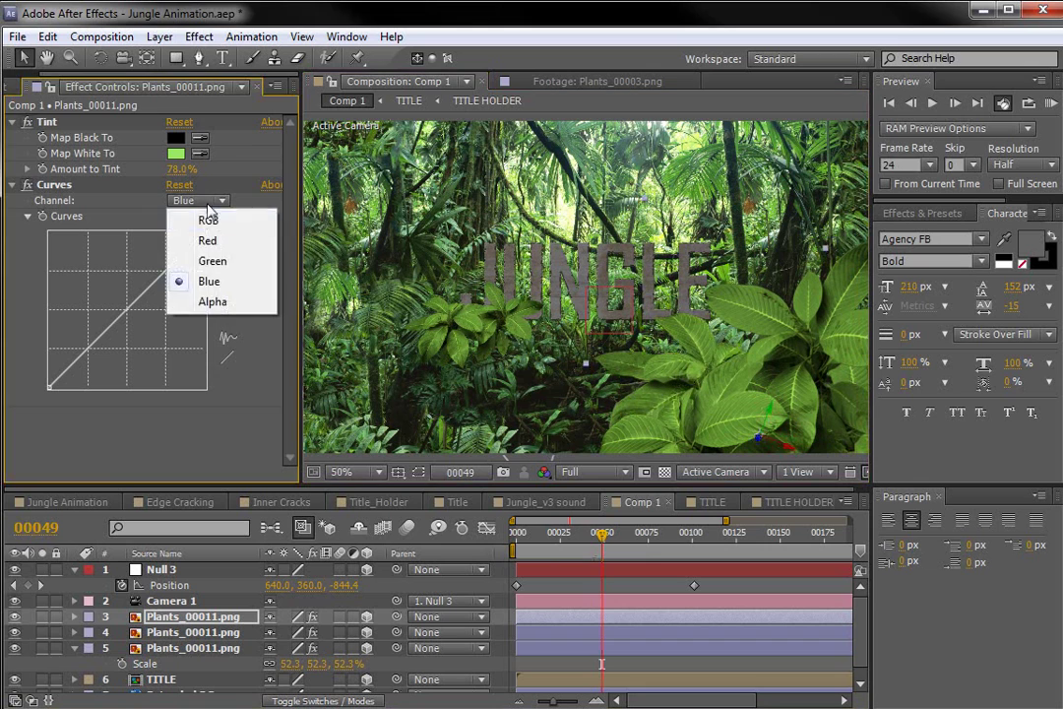
pyautogui.click(189, 215)
pyautogui.moveTo(131, 304); pyautogui.dragTo(137, 317)
# - Add a second Tint effect to the newest plant copy with black-to-white mapping and an amount of 23%
pyautogui.click(199, 36)
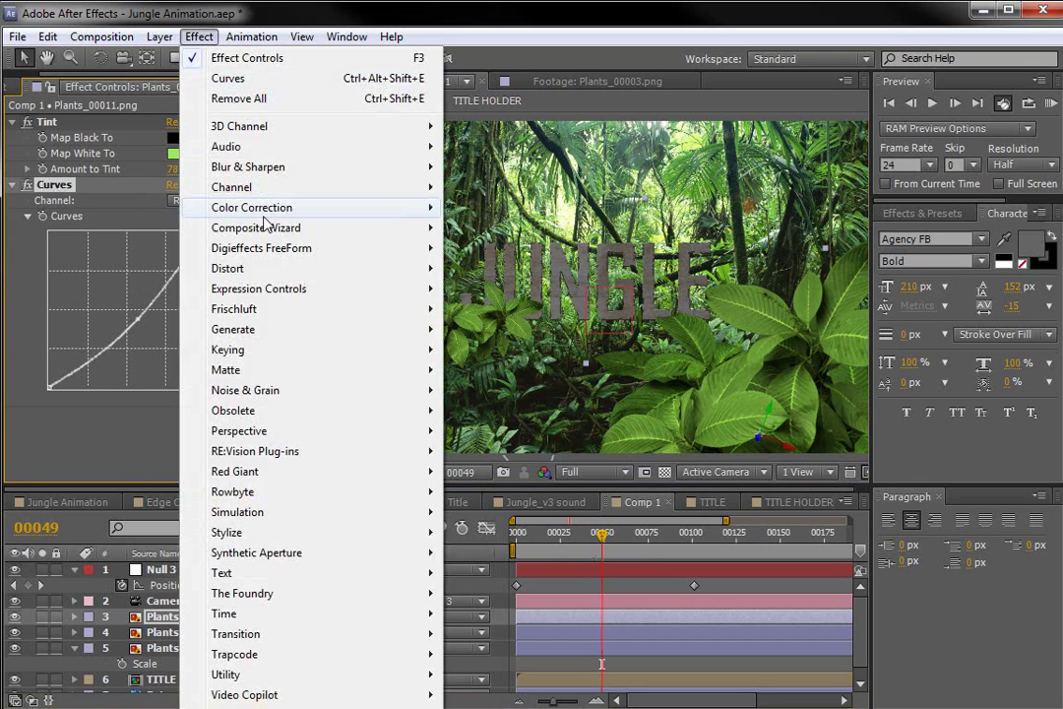
pyautogui.moveTo(251, 207)
pyautogui.click(463, 550)
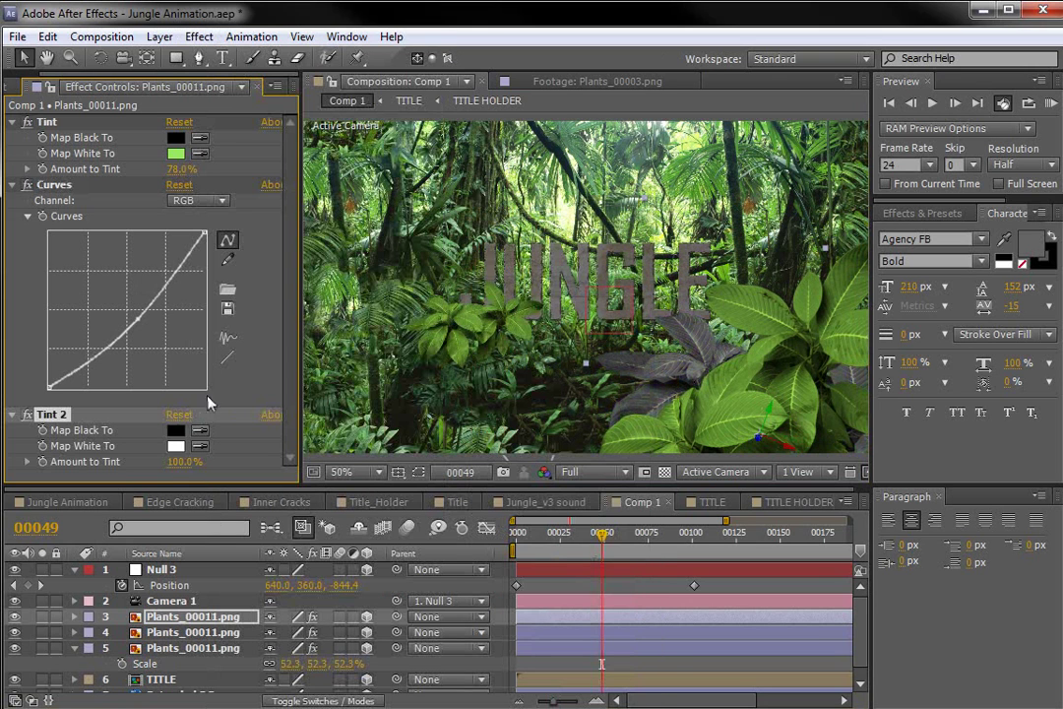
pyautogui.moveTo(179, 462); pyautogui.dragTo(3, 476)
pyautogui.moveTo(171, 464); pyautogui.dragTo(178, 462)
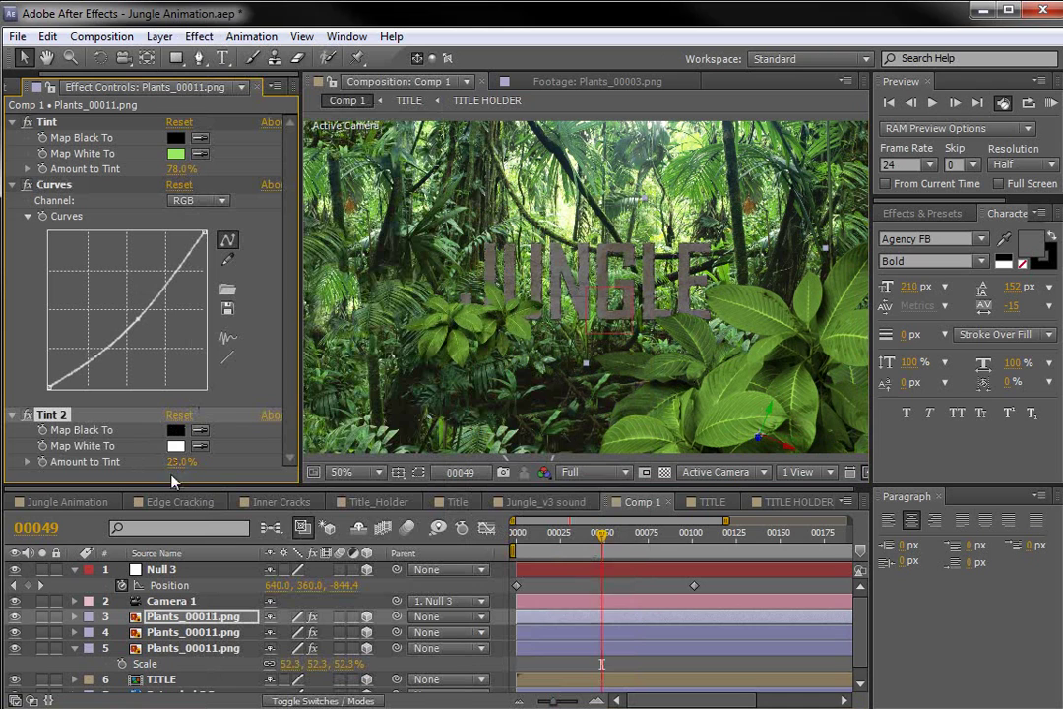
# - Fine-tune the RGB curve's midpoint, shift the darkened plant slightly right, and check the arrangement at frame 28
pyautogui.click(139, 318)
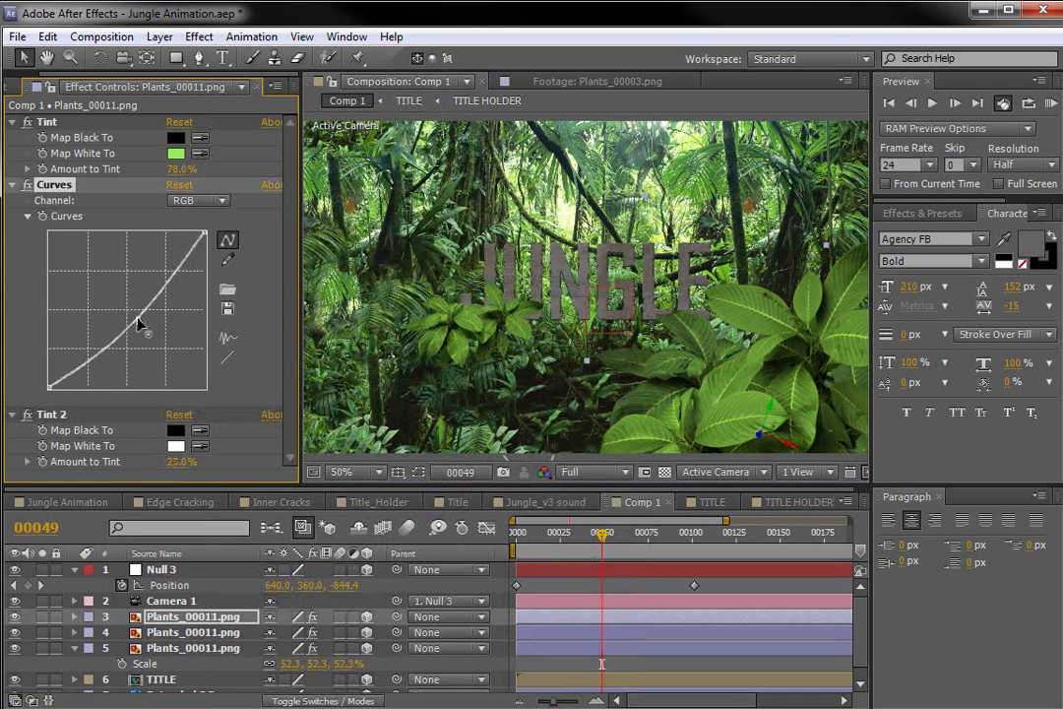
pyautogui.click(175, 461)
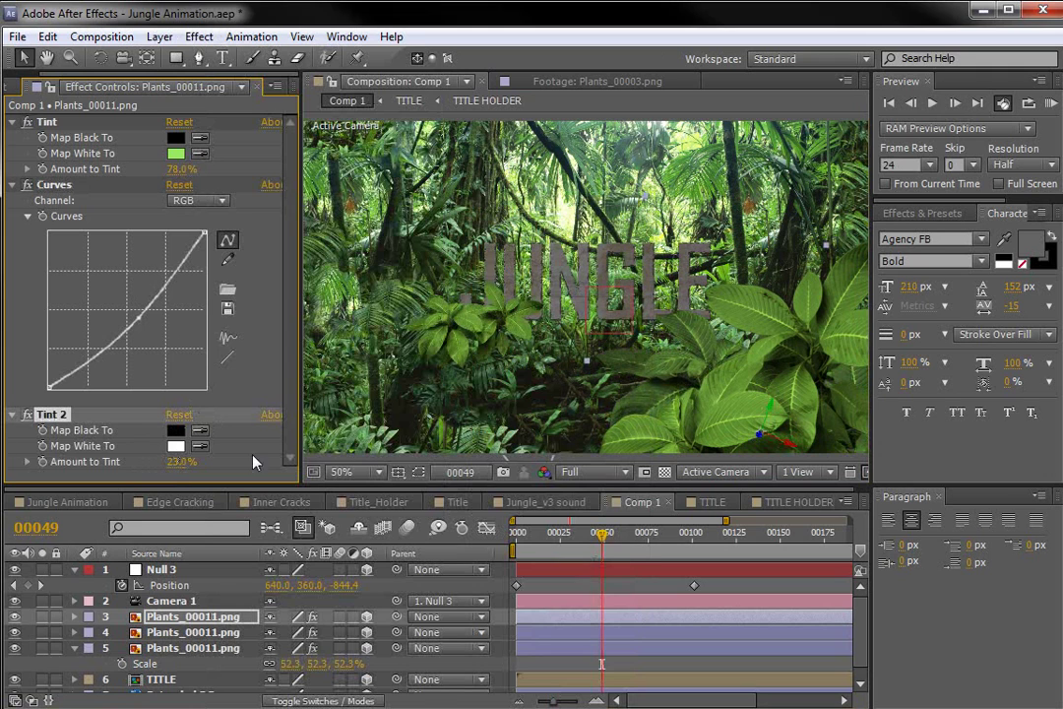
pyautogui.click(745, 360)
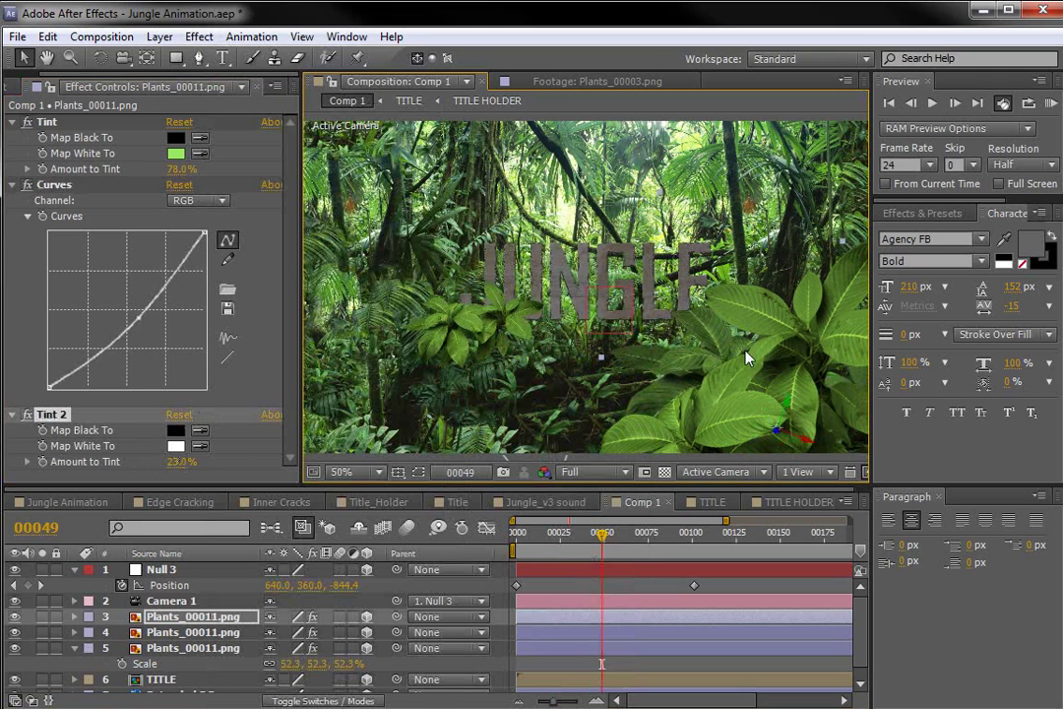
pyautogui.moveTo(601, 533); pyautogui.dragTo(565, 537)
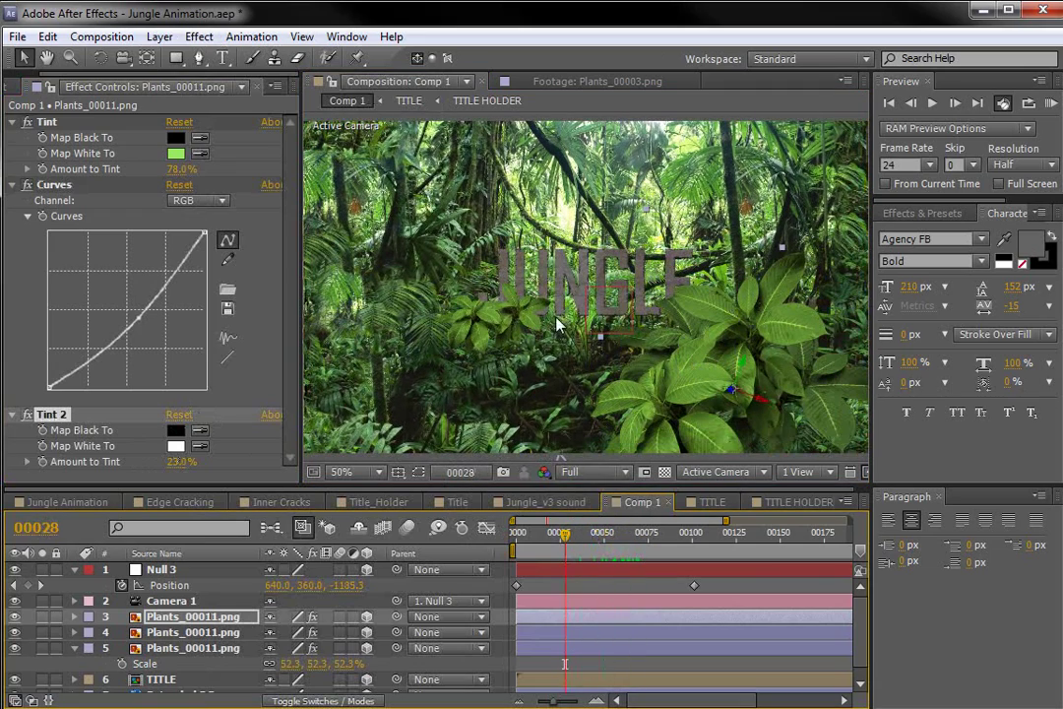
# - Examine the plant layering and camera move in the finished Jungle Animation composition by scrubbing and previewing it
pyautogui.click(67, 503)
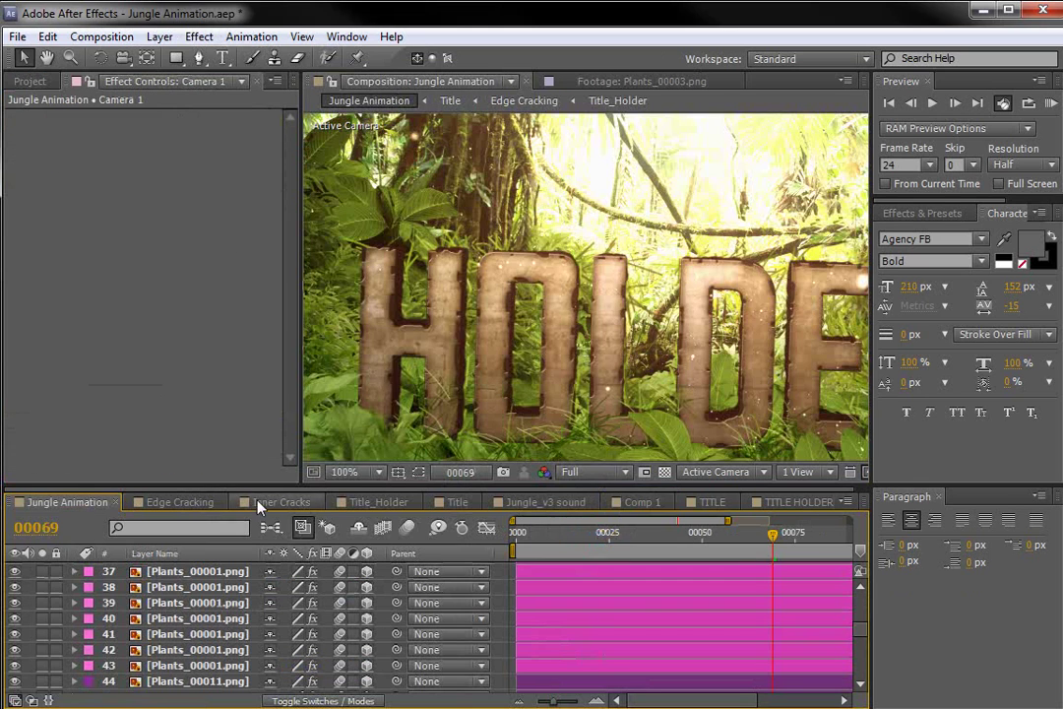
pyautogui.scroll(-2, 558, 298)
pyautogui.press('-')
pyautogui.press('-')
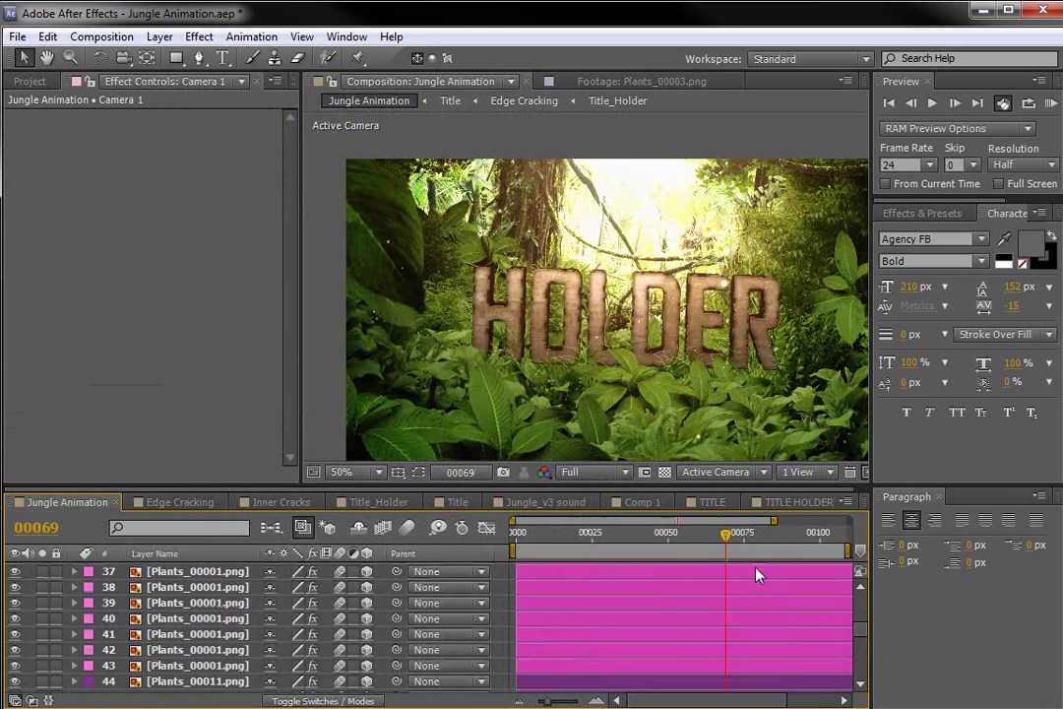
pyautogui.moveTo(690, 537); pyautogui.dragTo(569, 557)
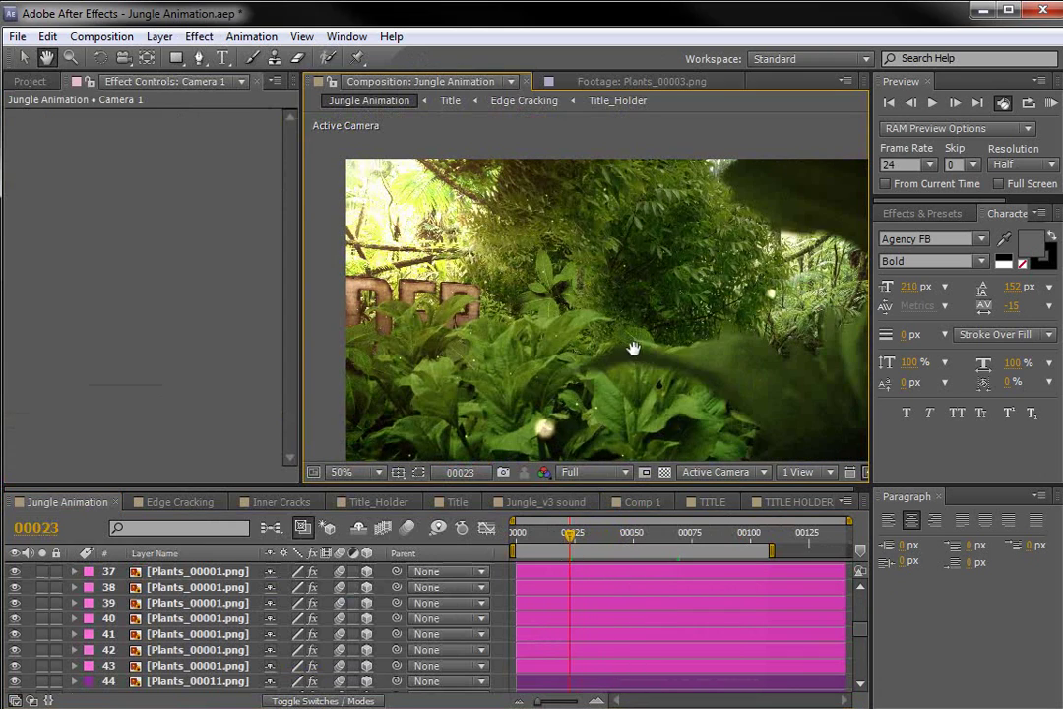
pyautogui.moveTo(571, 544)
pyautogui.mouseDown()
pyautogui.moveTo(537, 544)
pyautogui.moveTo(566, 541)
pyautogui.mouseUp()
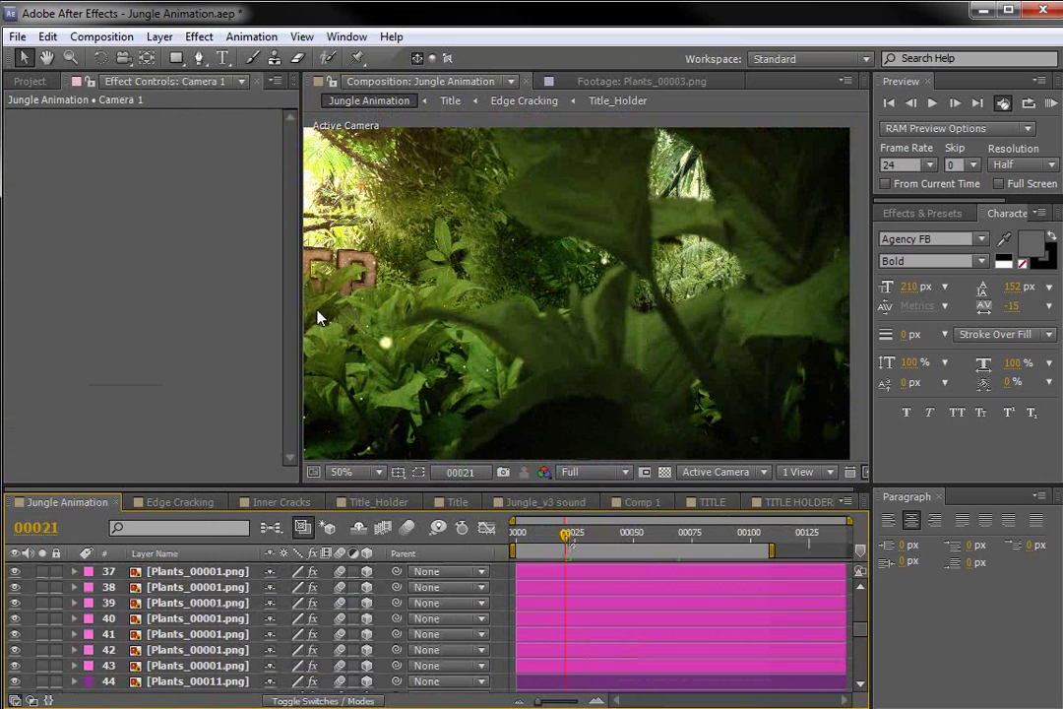
pyautogui.press('space')
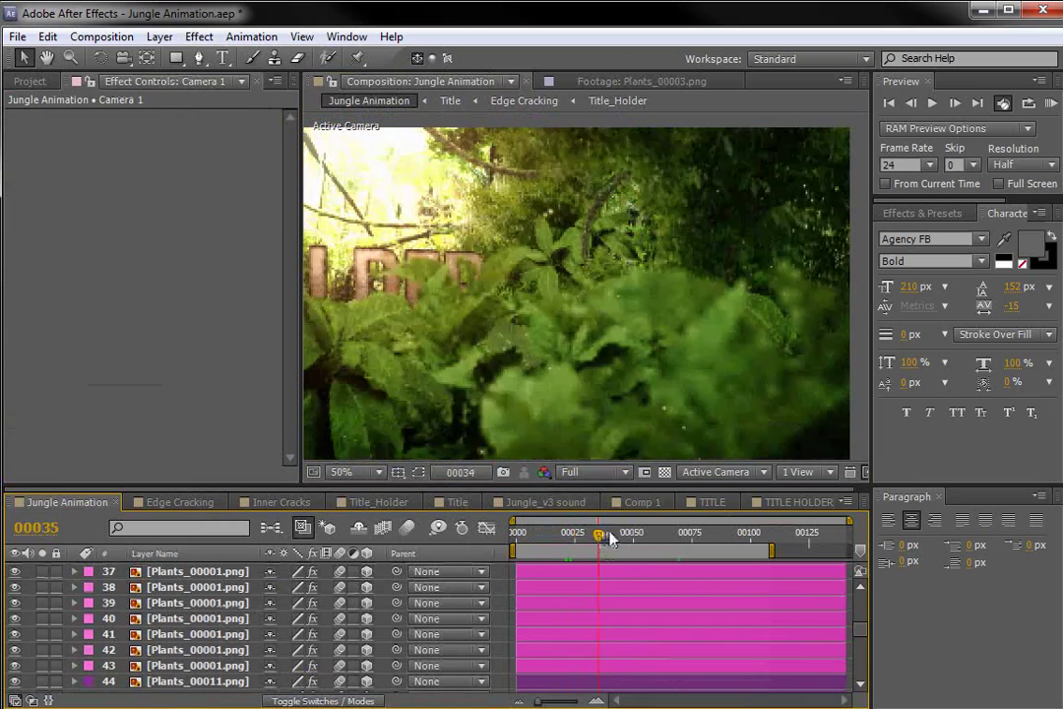
pyautogui.press('space')
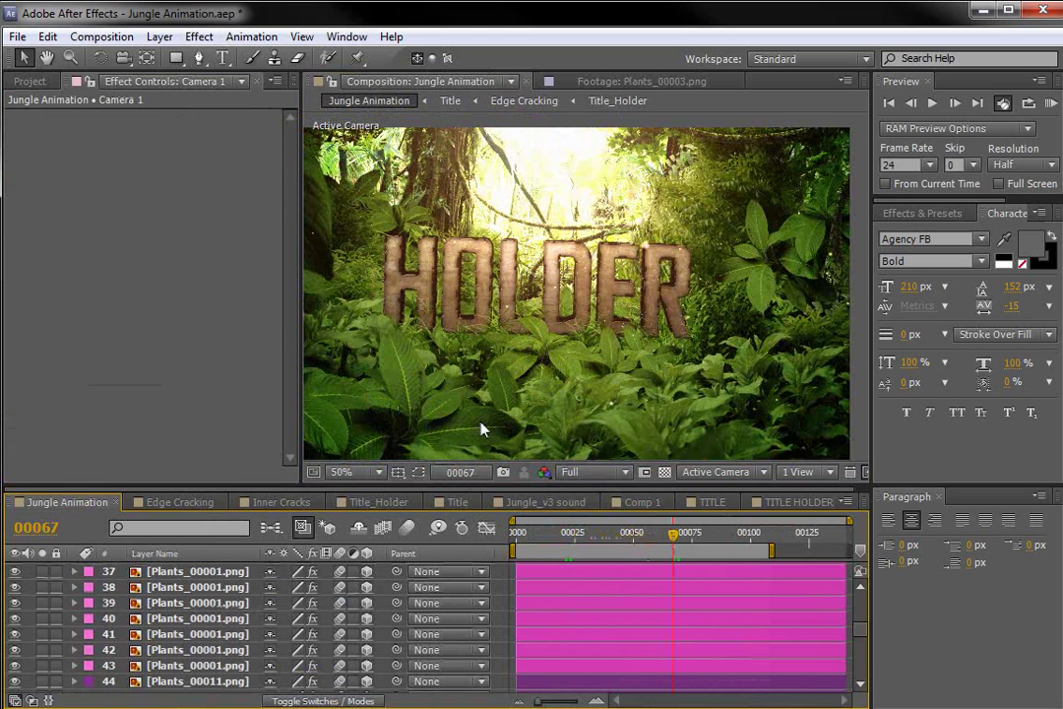
# - Duplicate the topmost Plants_00011.png layer in Comp 1 at frame 46 and move the copy left, in front of the title
pyautogui.click(798, 502)
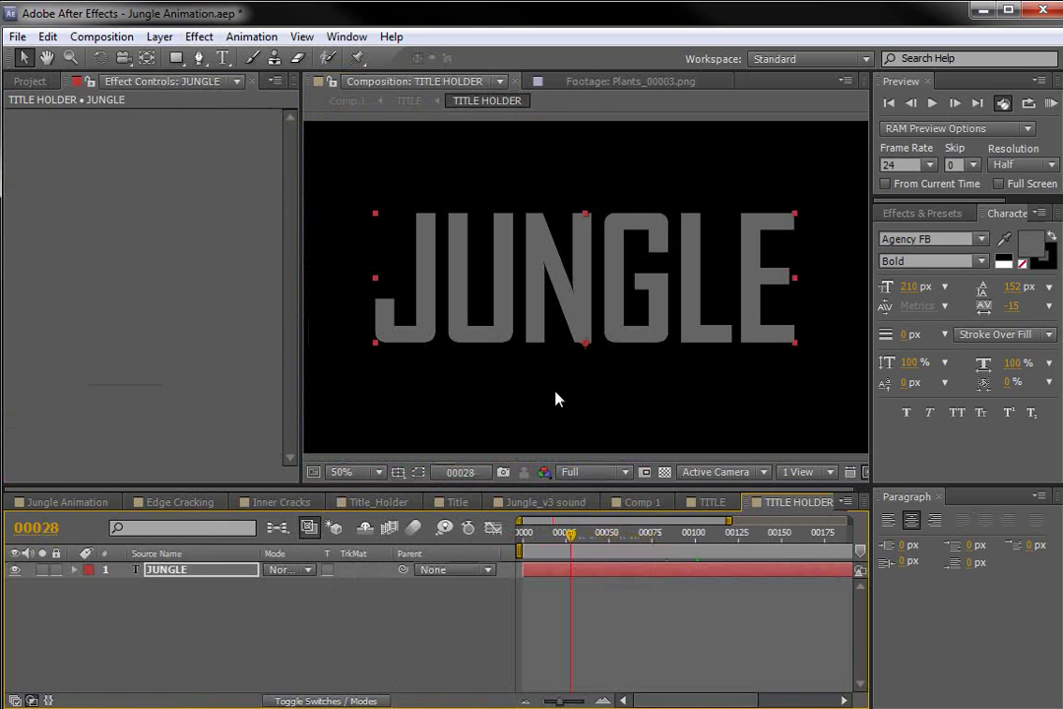
pyautogui.click(711, 502)
pyautogui.click(640, 502)
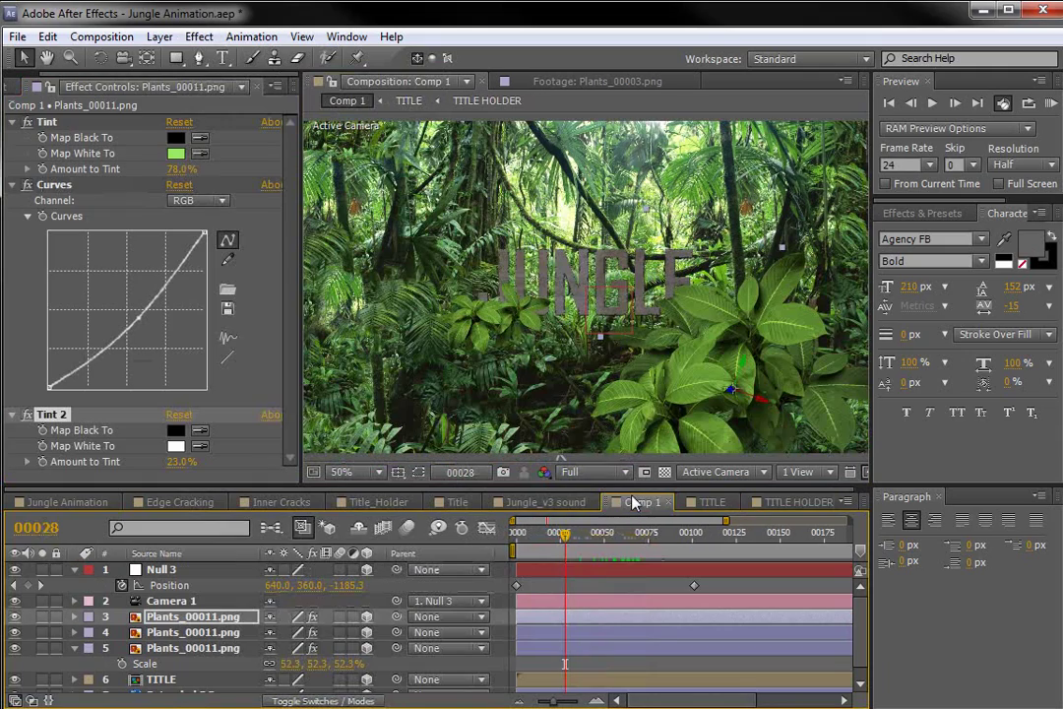
pyautogui.moveTo(564, 533); pyautogui.dragTo(592, 558)
pyautogui.click(578, 632)
pyautogui.click(579, 602)
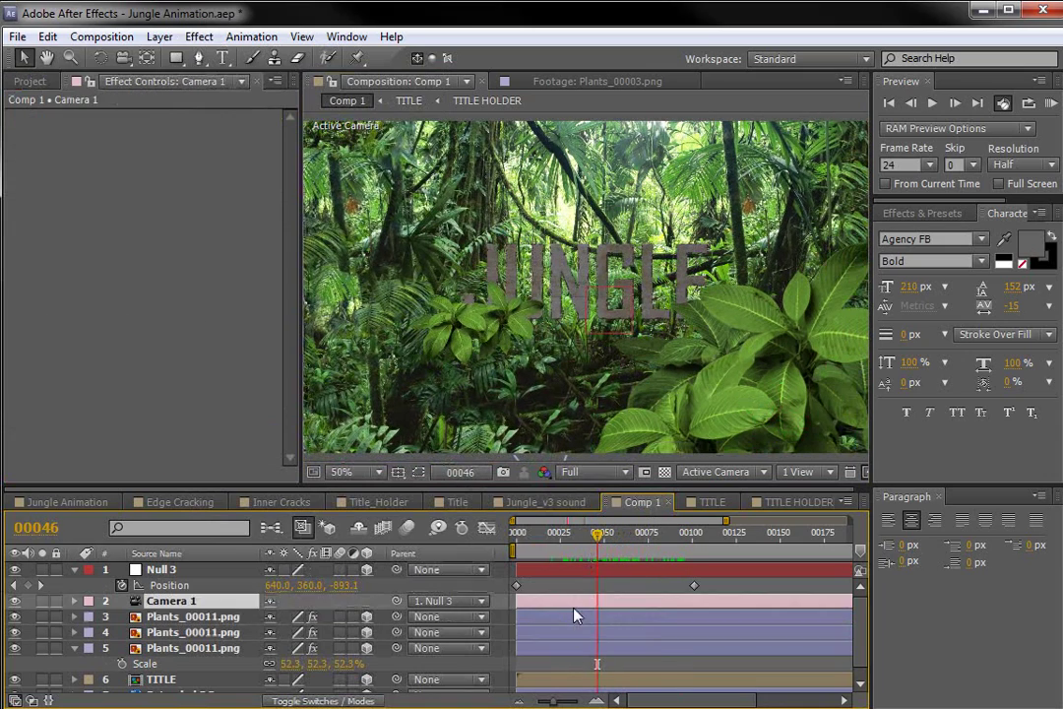
pyautogui.click(577, 616)
pyautogui.hotkey('ctrl', 'd')
pyautogui.moveTo(662, 425); pyautogui.dragTo(512, 403)
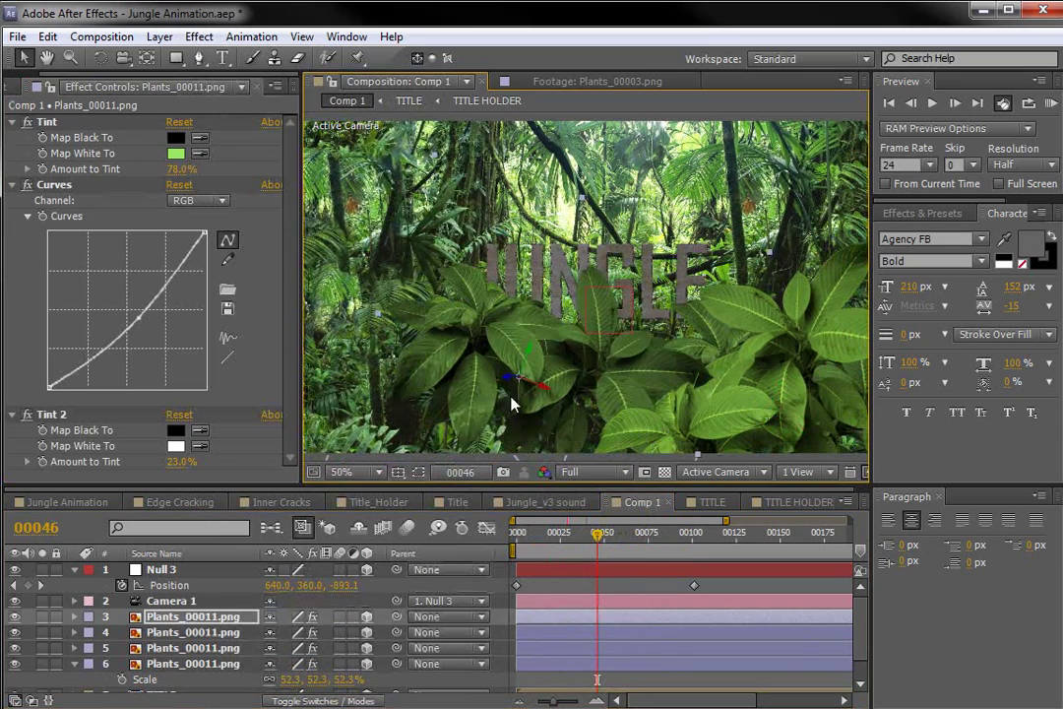
# - Rotate the plant copy, scale it to 129.5%, and reposition it as overhanging foliage above the title's right end
pyautogui.press('w')
pyautogui.moveTo(431, 317); pyautogui.dragTo(602, 320)
pyautogui.press('v')
pyautogui.press('s')
pyautogui.moveTo(308, 635); pyautogui.dragTo(374, 627)
pyautogui.moveTo(614, 341); pyautogui.dragTo(730, 254)
pyautogui.press('space')
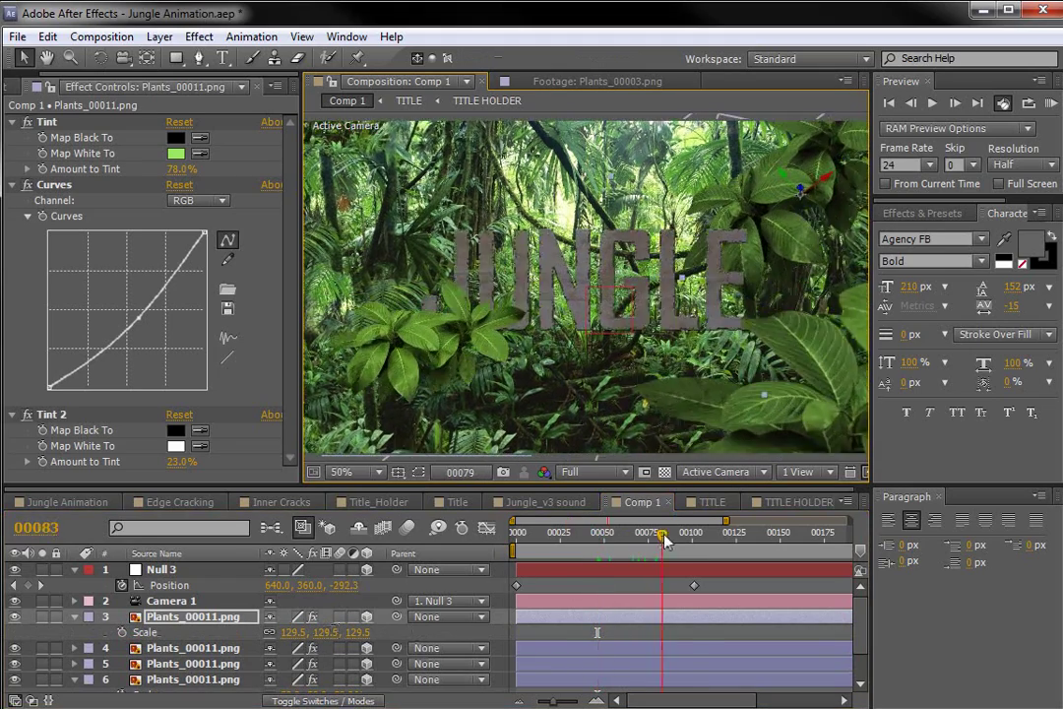
pyautogui.moveTo(843, 174); pyautogui.dragTo(782, 228)
# - Set Null 3's starting Z position to -1215 at frame 0 and ease its ending position keyframe
pyautogui.moveTo(690, 537); pyautogui.dragTo(512, 553)
pyautogui.moveTo(345, 595); pyautogui.dragTo(729, 591)
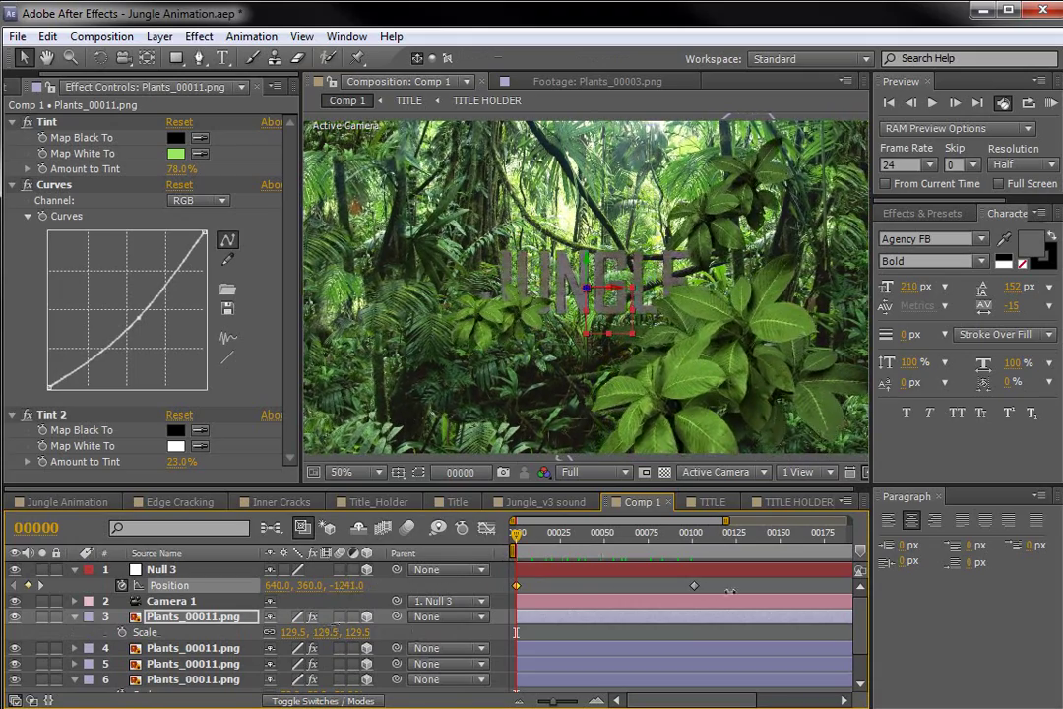
pyautogui.moveTo(517, 537); pyautogui.dragTo(689, 599)
pyautogui.moveTo(694, 538); pyautogui.dragTo(445, 581)
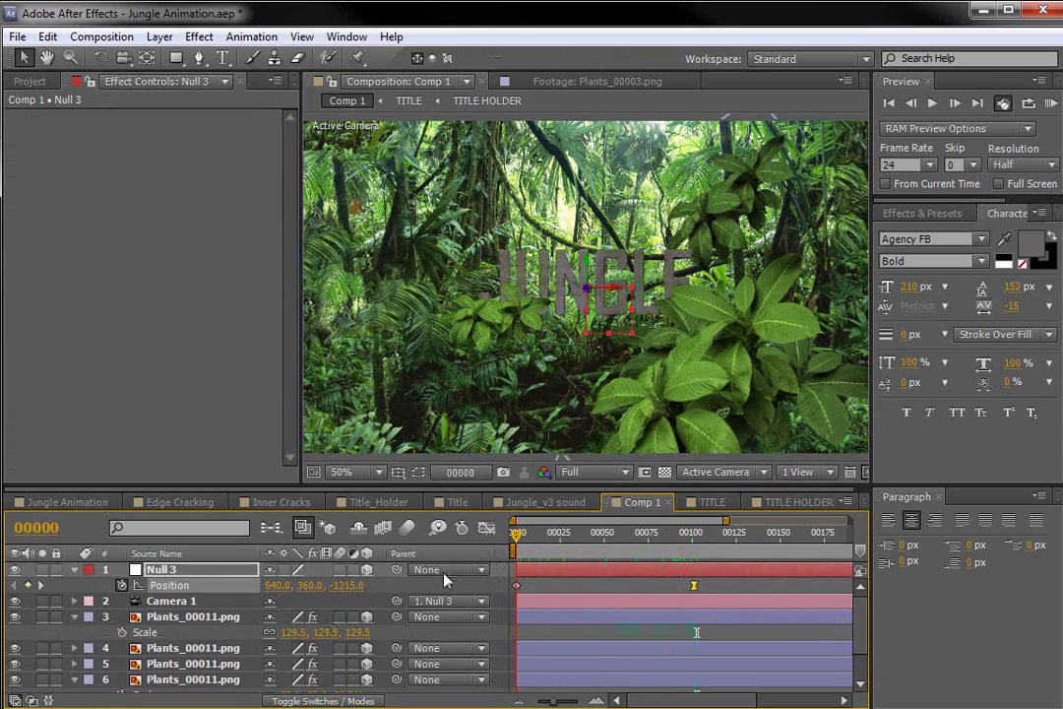
pyautogui.click(74, 570)
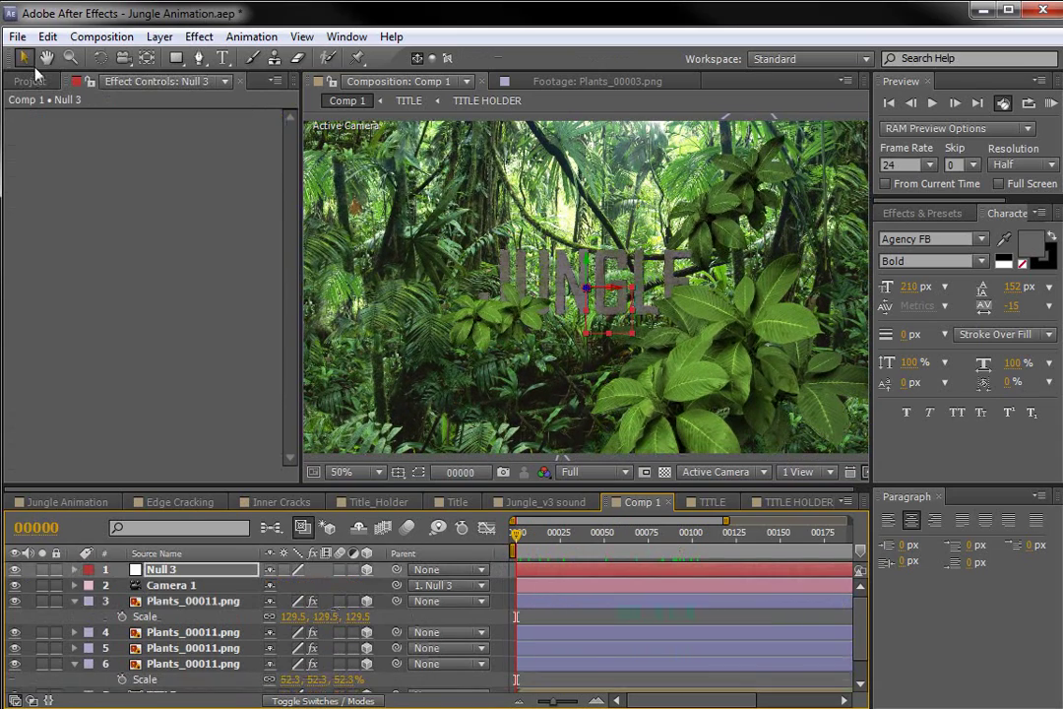
# - Add Plants_00001.png from the project's Plants folder to Comp 1 as the top layer
pyautogui.click(31, 82)
pyautogui.click(120, 407)
pyautogui.moveTo(105, 406)
pyautogui.mouseDown()
pyautogui.moveTo(456, 365)
pyautogui.moveTo(103, 423)
pyautogui.moveTo(102, 407)
pyautogui.mouseUp()
pyautogui.moveTo(100, 383); pyautogui.dragTo(630, 402)
pyautogui.click(111, 367)
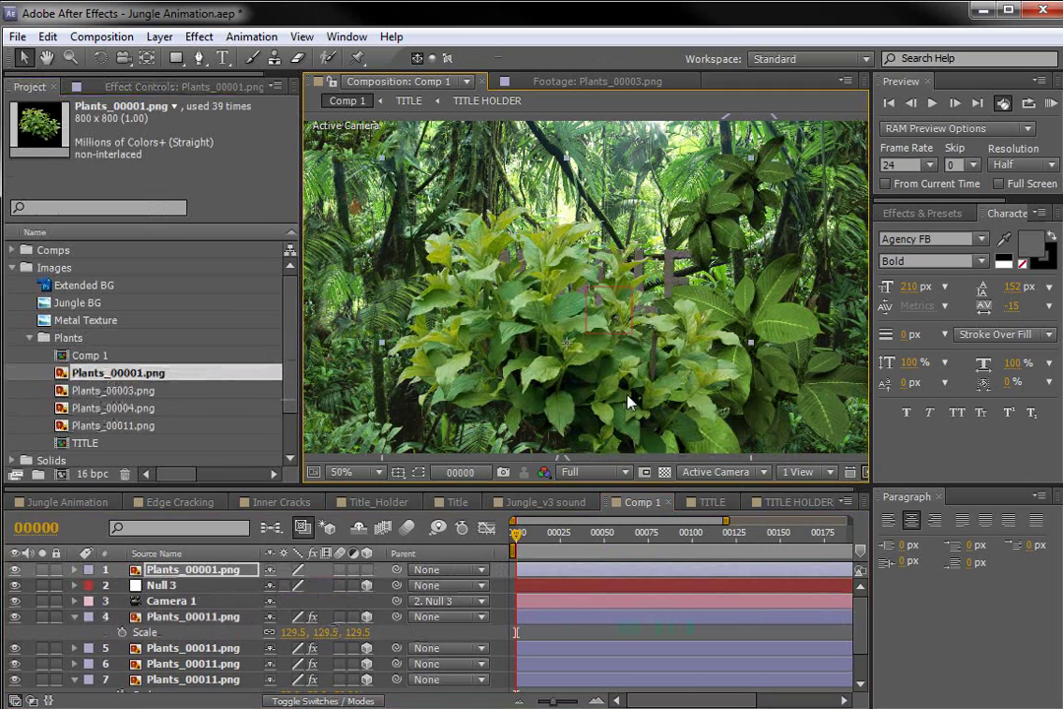
# - Copy the Tint, Curves and Tint 2 effects from the overhanging Plants_00011.png layer onto the new Plants_00001.png layer
pyautogui.click(178, 616)
pyautogui.click(123, 86)
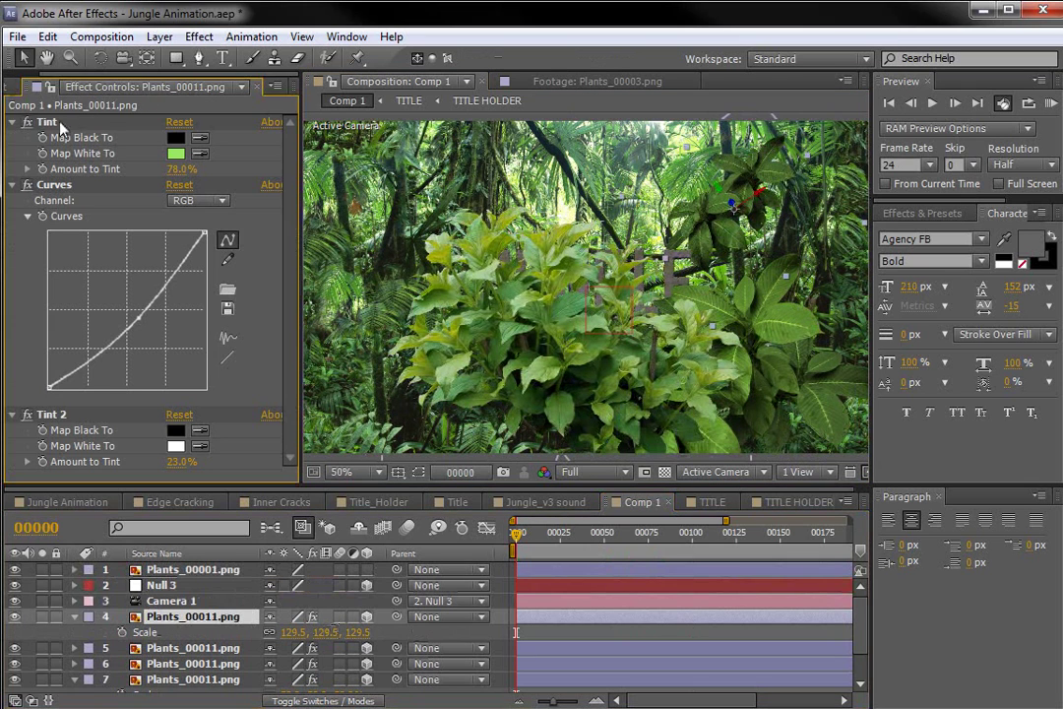
pyautogui.click(59, 416)
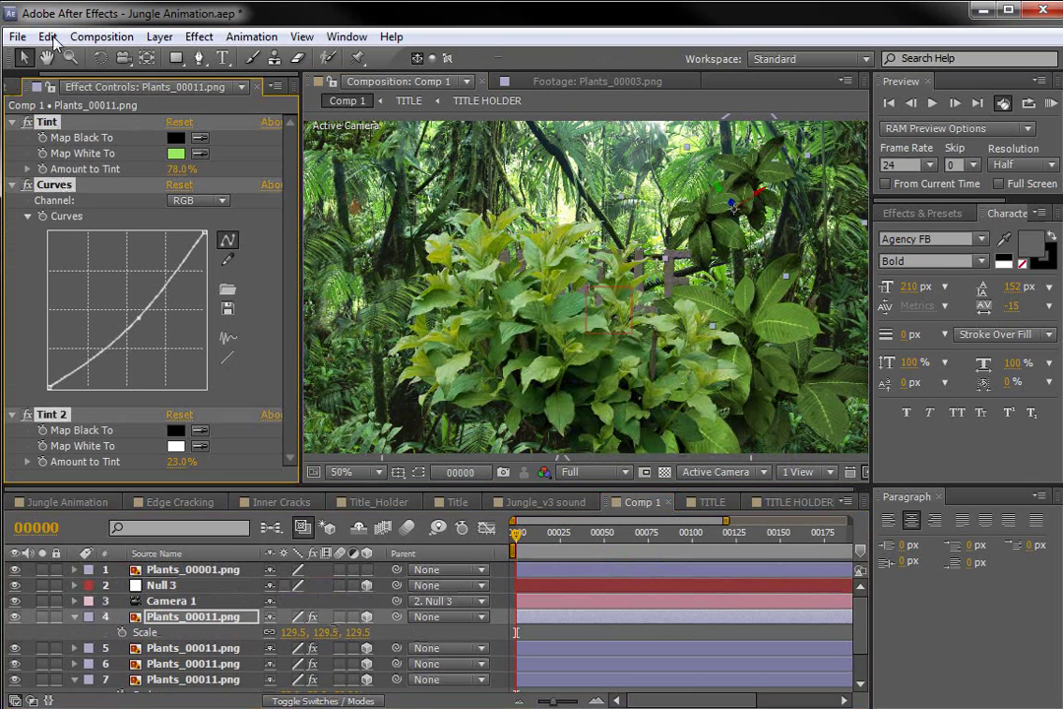
pyautogui.click(47, 36)
pyautogui.click(71, 145)
pyautogui.click(190, 570)
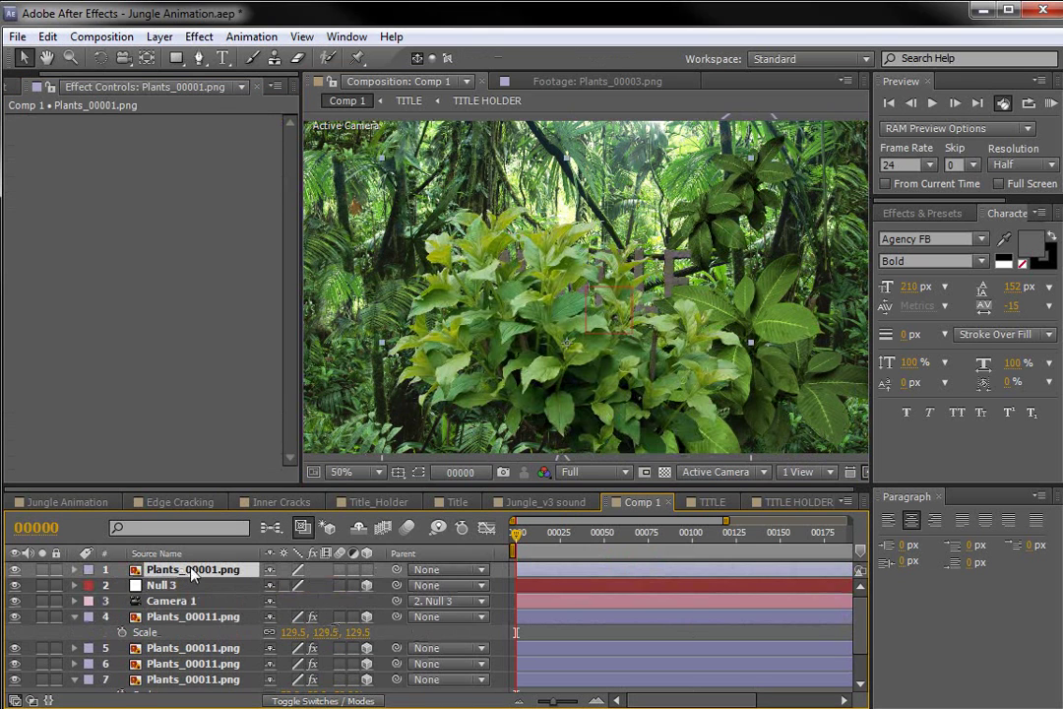
pyautogui.click(47, 37)
pyautogui.click(106, 187)
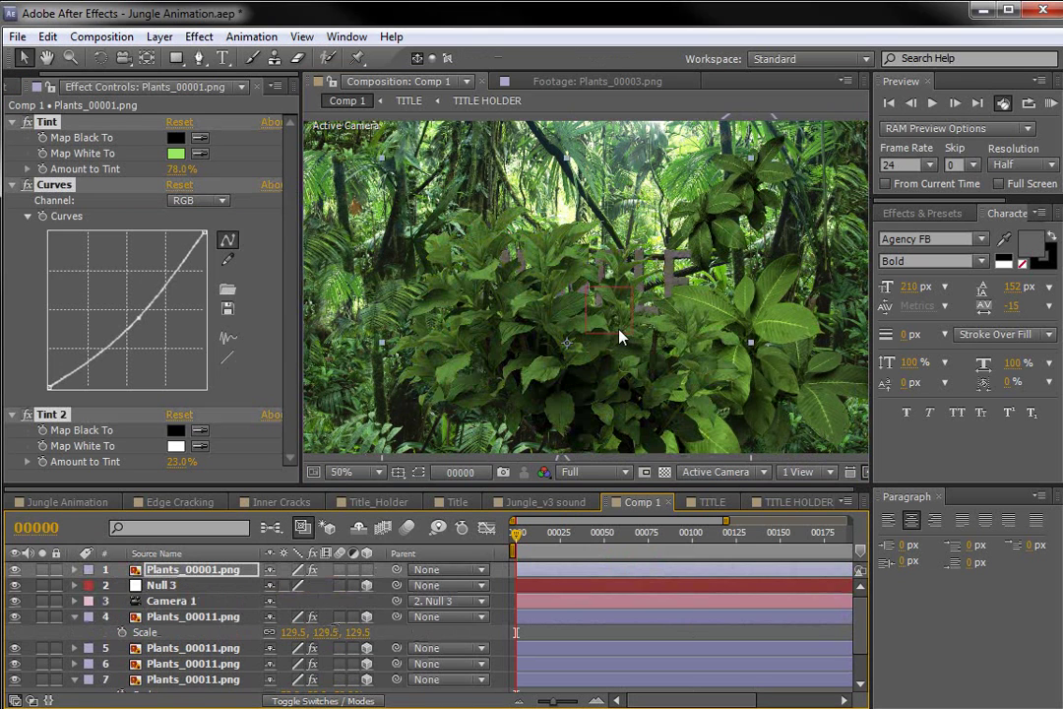
# - Brighten the Plants_00001.png RGB curve while keeping the shadows dark, and set its second Tint amount to 2%
pyautogui.moveTo(153, 307); pyautogui.dragTo(90, 354)
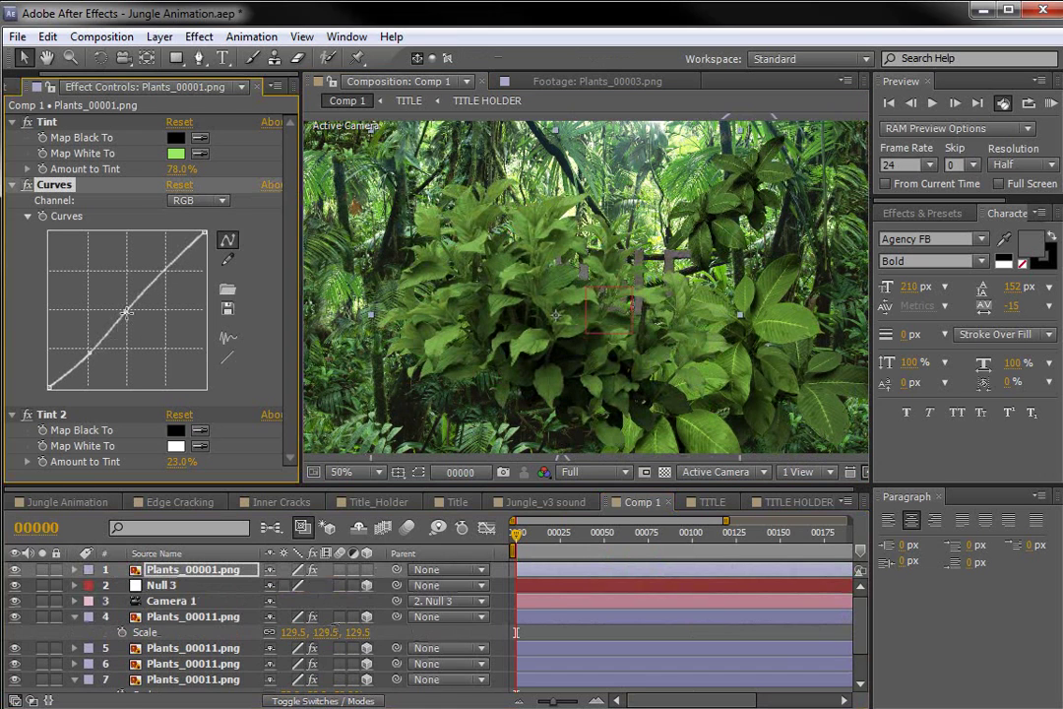
pyautogui.moveTo(175, 463); pyautogui.dragTo(156, 461)
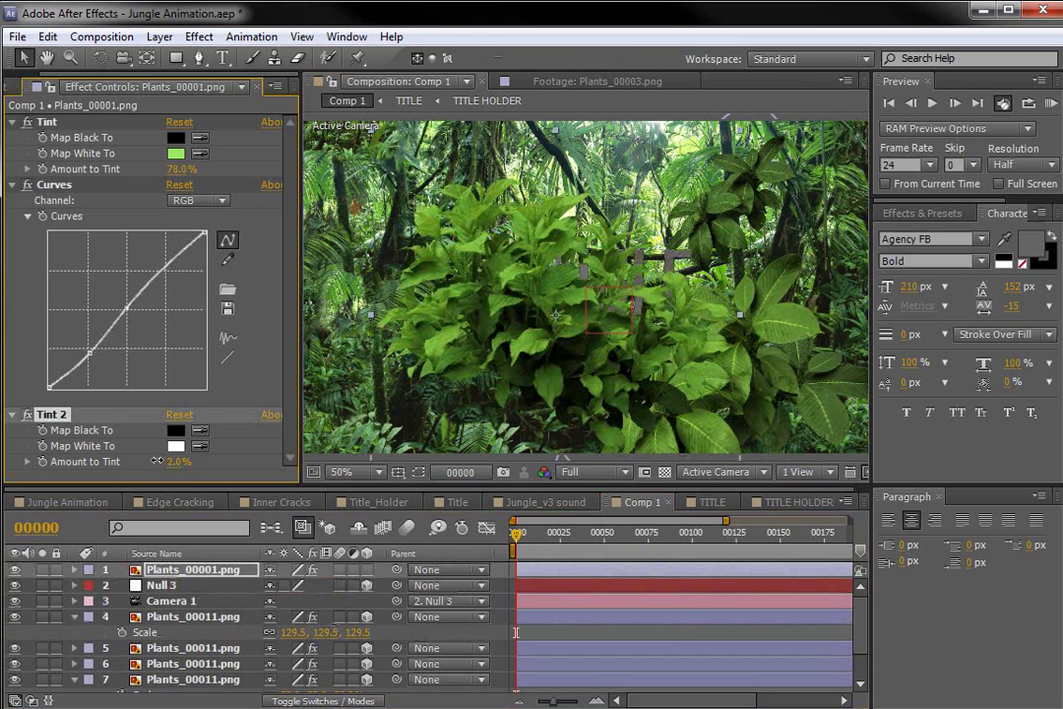
pyautogui.moveTo(558, 274); pyautogui.dragTo(580, 278)
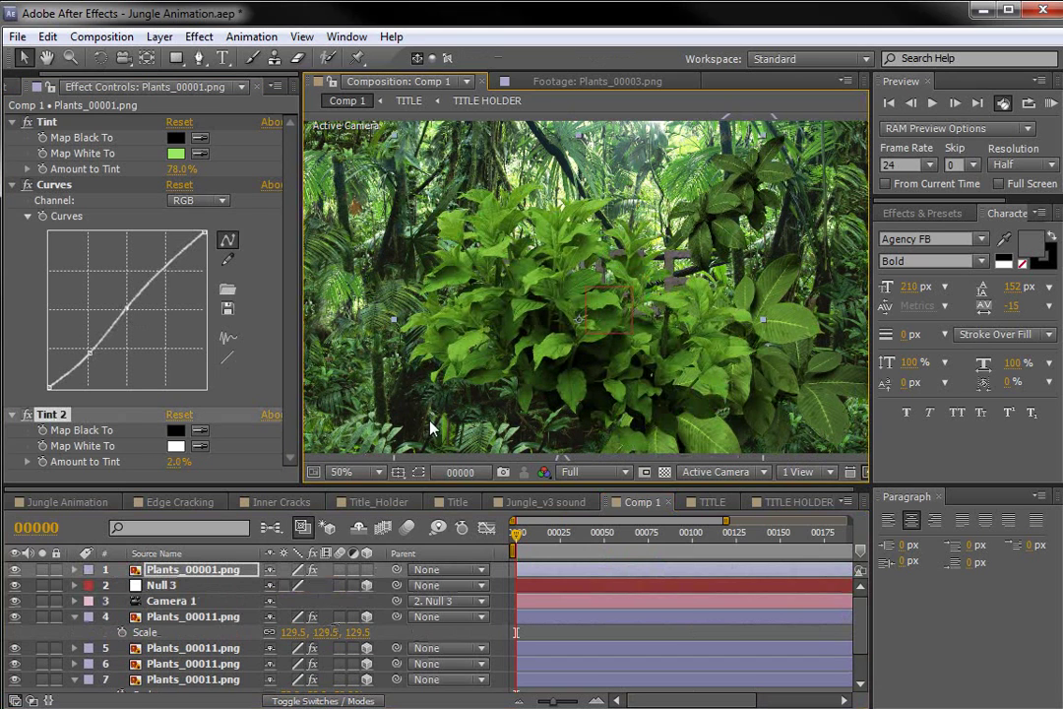
# - Make Plants_00001.png a 3D layer, scale it to 47%, and place it low in front of the title's left side at frame 70
pyautogui.click(366, 570)
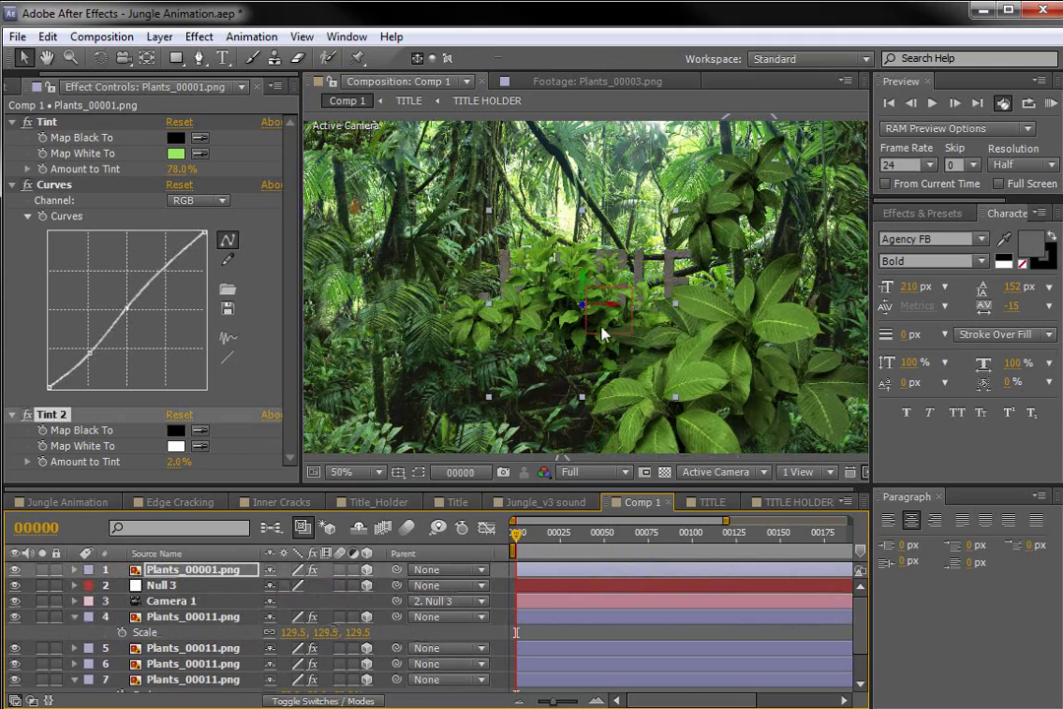
pyautogui.moveTo(518, 539); pyautogui.dragTo(648, 551)
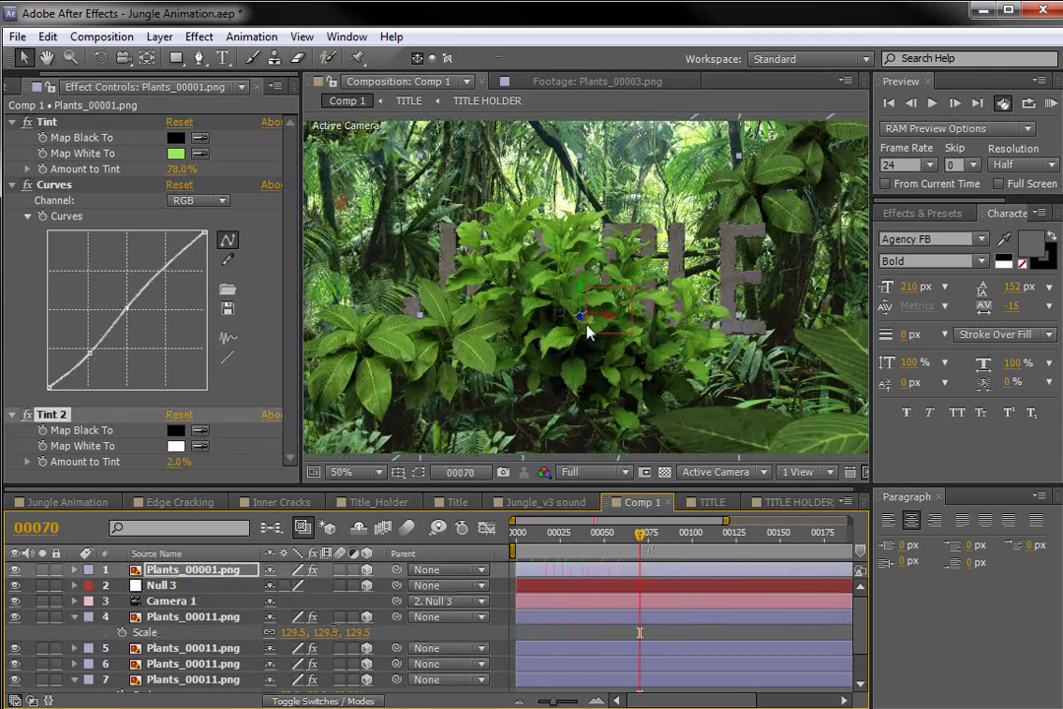
pyautogui.moveTo(568, 338); pyautogui.dragTo(529, 467)
pyautogui.moveTo(566, 258); pyautogui.dragTo(502, 391)
pyautogui.moveTo(492, 450); pyautogui.dragTo(468, 467)
pyautogui.press('s')
pyautogui.moveTo(324, 586); pyautogui.dragTo(269, 586)
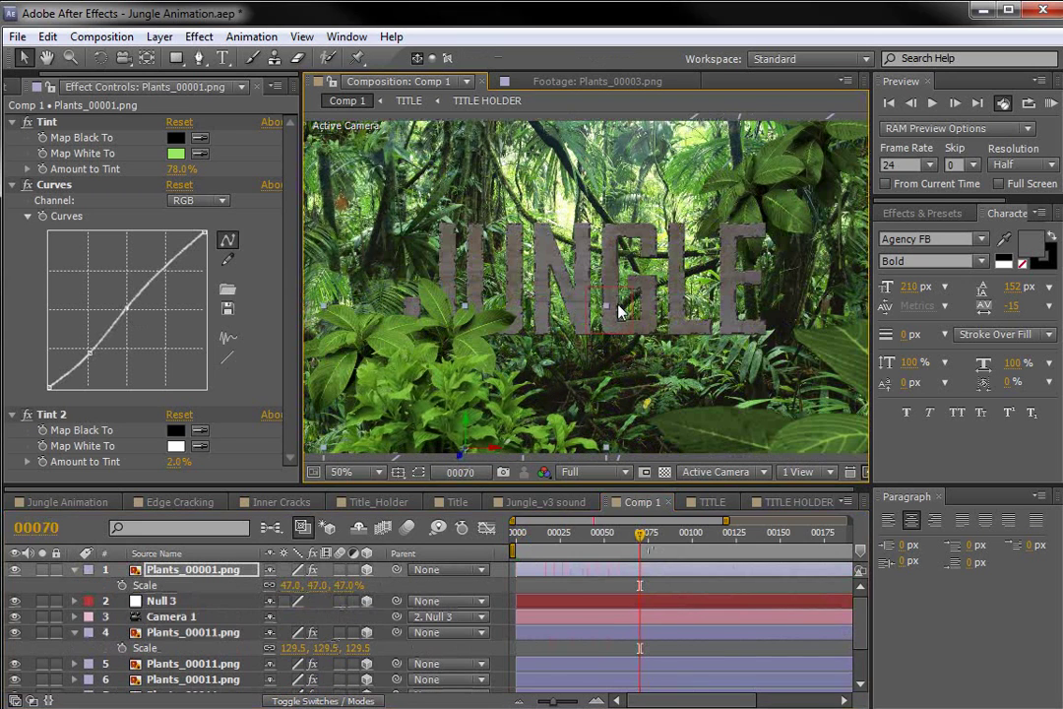
pyautogui.moveTo(612, 303); pyautogui.dragTo(510, 364)
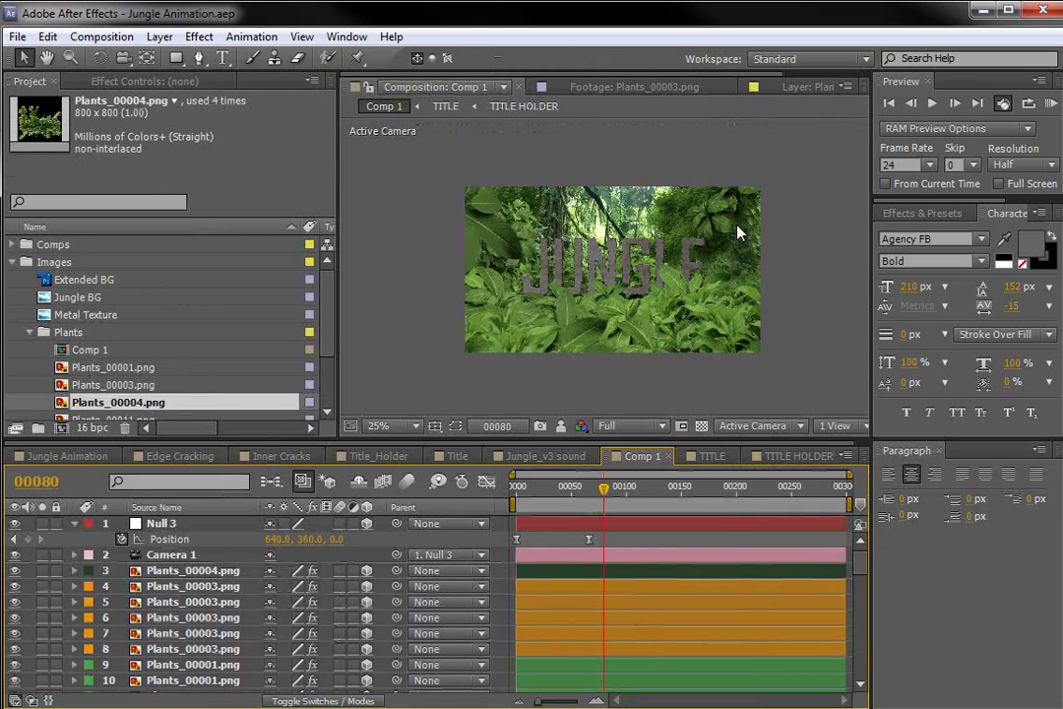
# - Review the populated camera move, reposition the large foreground leaf plant at the lower right at frame 0, and preview the result
pyautogui.scroll(1, 621, 189)
pyautogui.moveTo(593, 502)
pyautogui.mouseDown()
pyautogui.moveTo(506, 509)
pyautogui.moveTo(602, 519)
pyautogui.mouseUp()
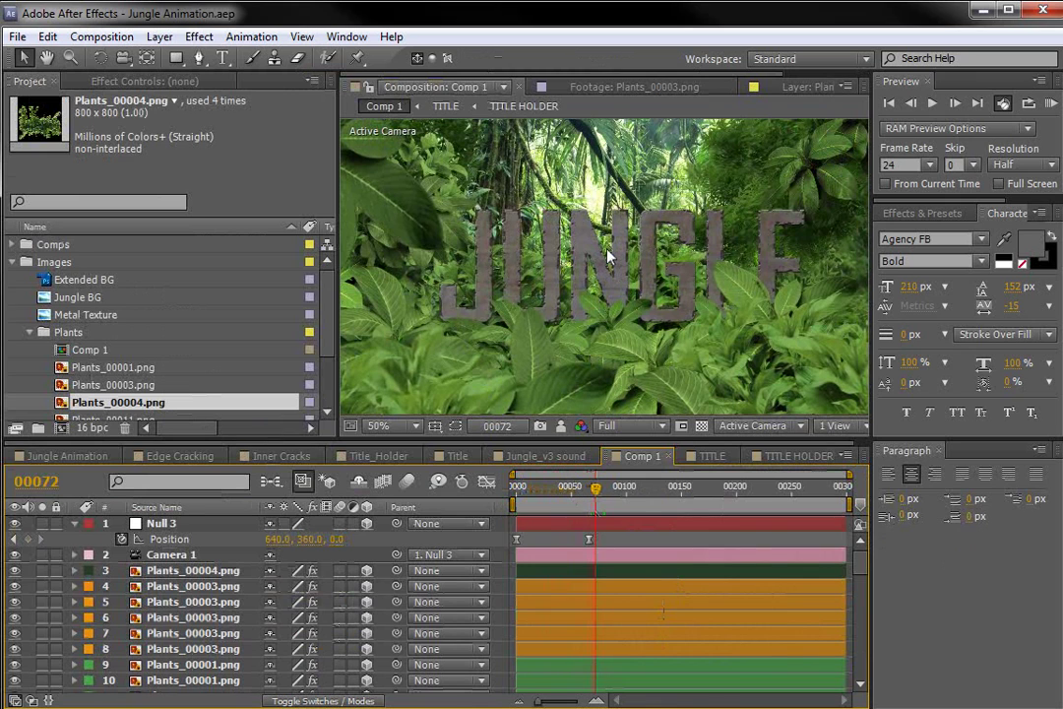
pyautogui.moveTo(594, 497); pyautogui.dragTo(567, 499)
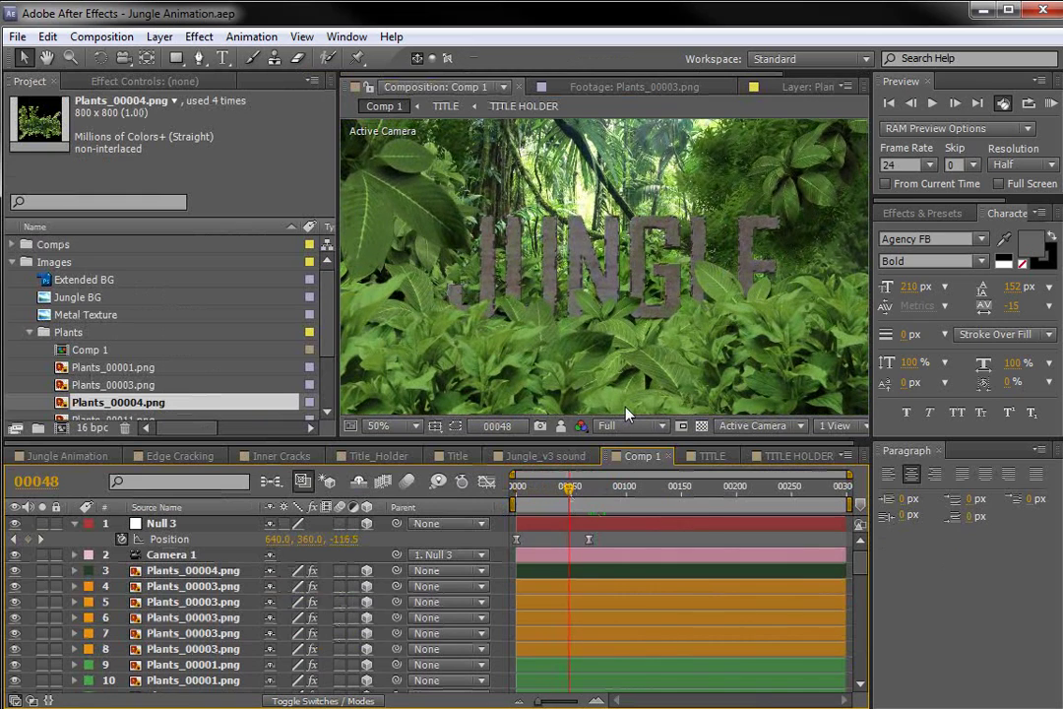
pyautogui.press('Home')
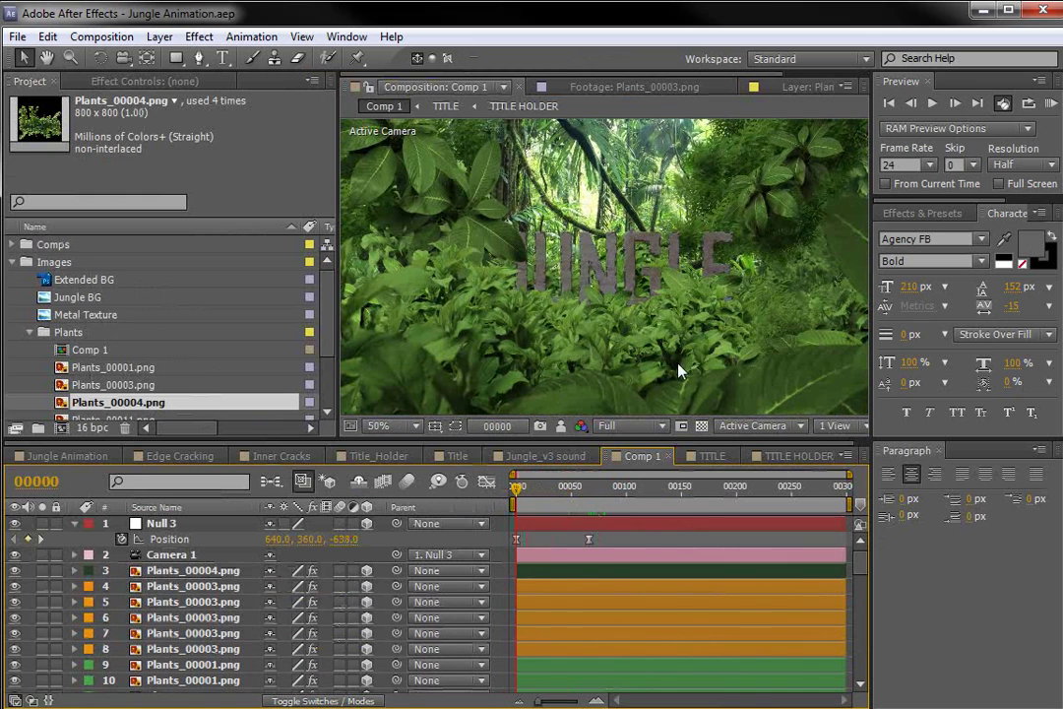
pyautogui.moveTo(797, 316); pyautogui.dragTo(777, 257)
pyautogui.moveTo(766, 319); pyautogui.dragTo(760, 368)
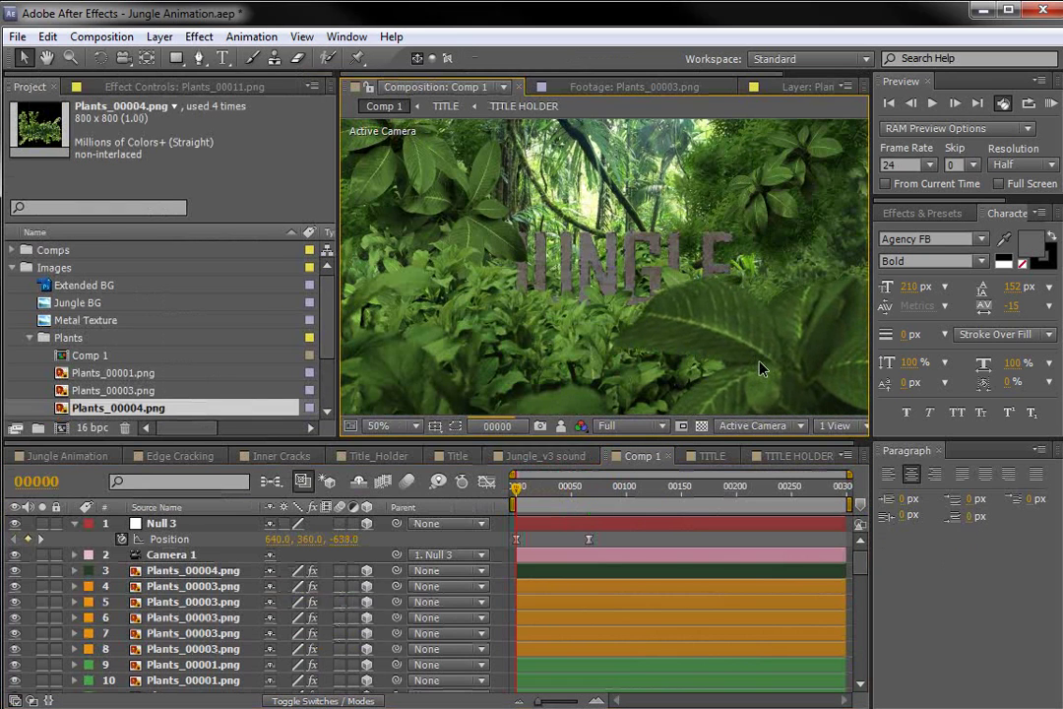
pyautogui.press('space')
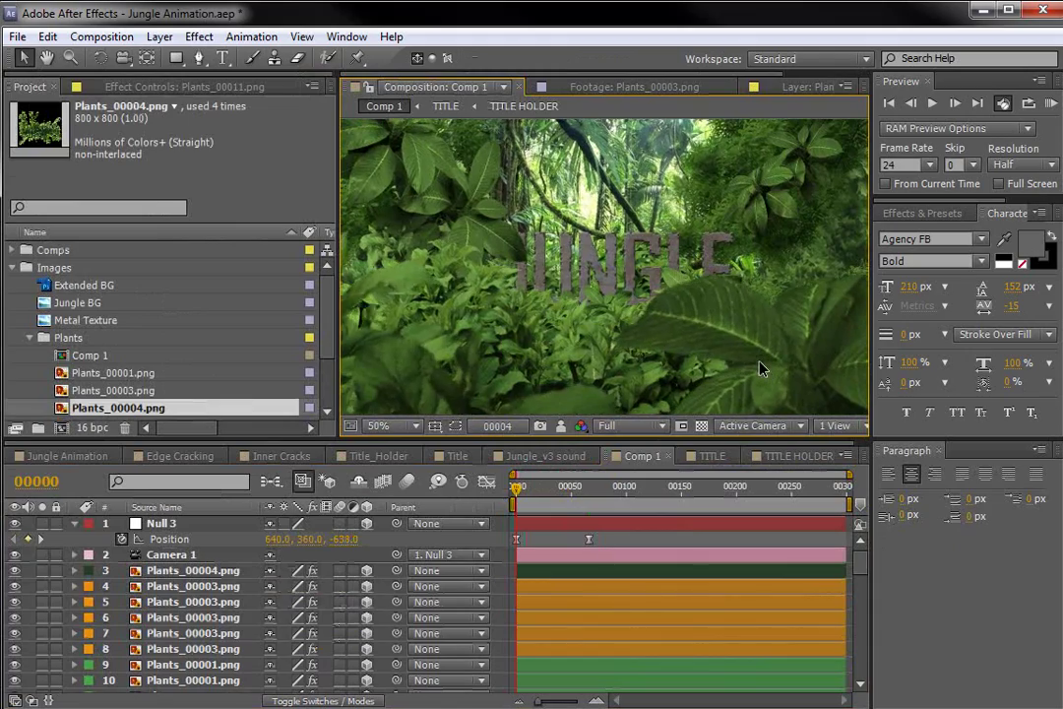
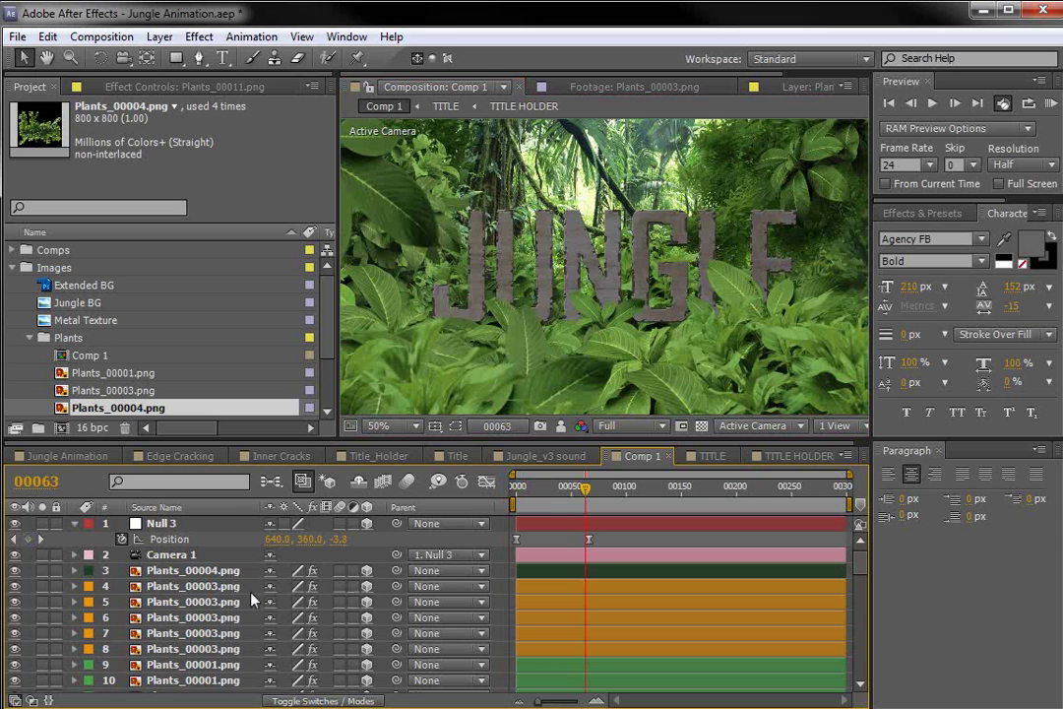
# - Apply a Curves effect to the Extended BG layer and raise the RGB curve's midpoint to brighten the background
pyautogui.scroll(-6, 253, 600)
pyautogui.scroll(-10, 268, 624)
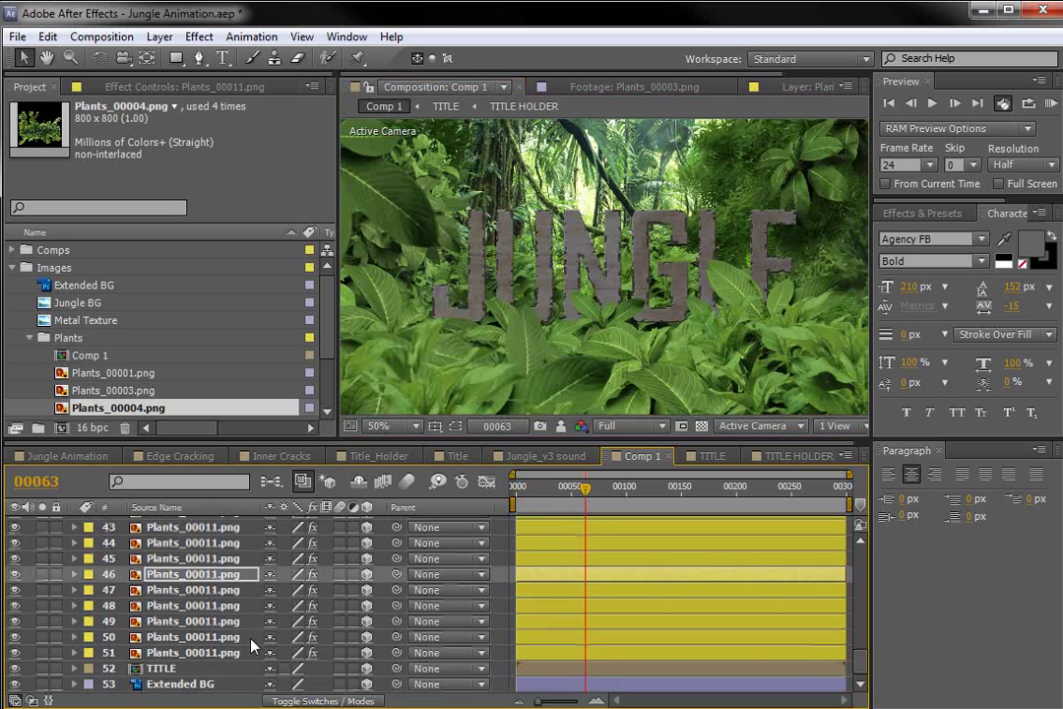
pyautogui.click(179, 685)
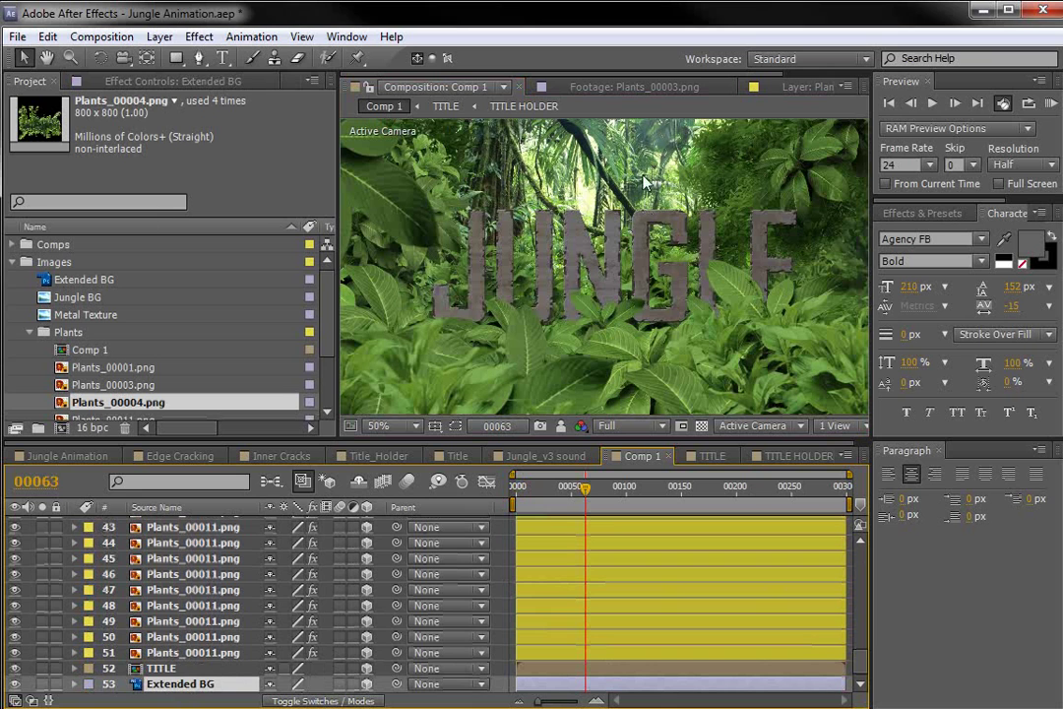
pyautogui.click(149, 83)
pyautogui.click(199, 37)
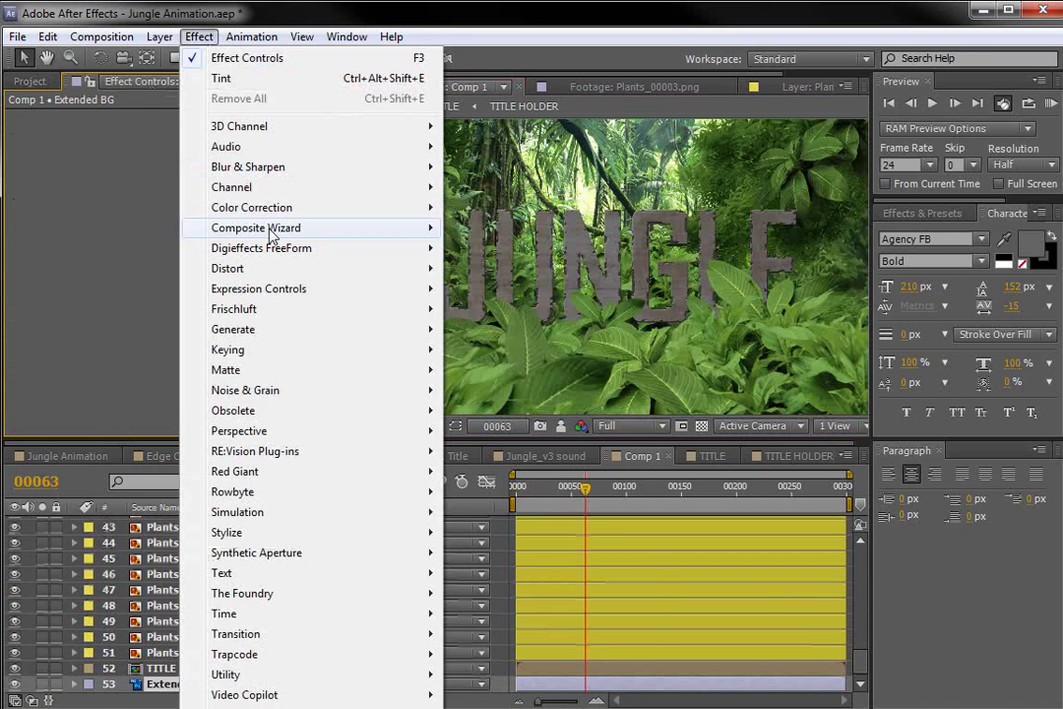
pyautogui.moveTo(295, 207)
pyautogui.click(487, 532)
pyautogui.moveTo(111, 258)
pyautogui.mouseDown()
pyautogui.moveTo(88, 237)
pyautogui.moveTo(102, 238)
pyautogui.mouseUp()
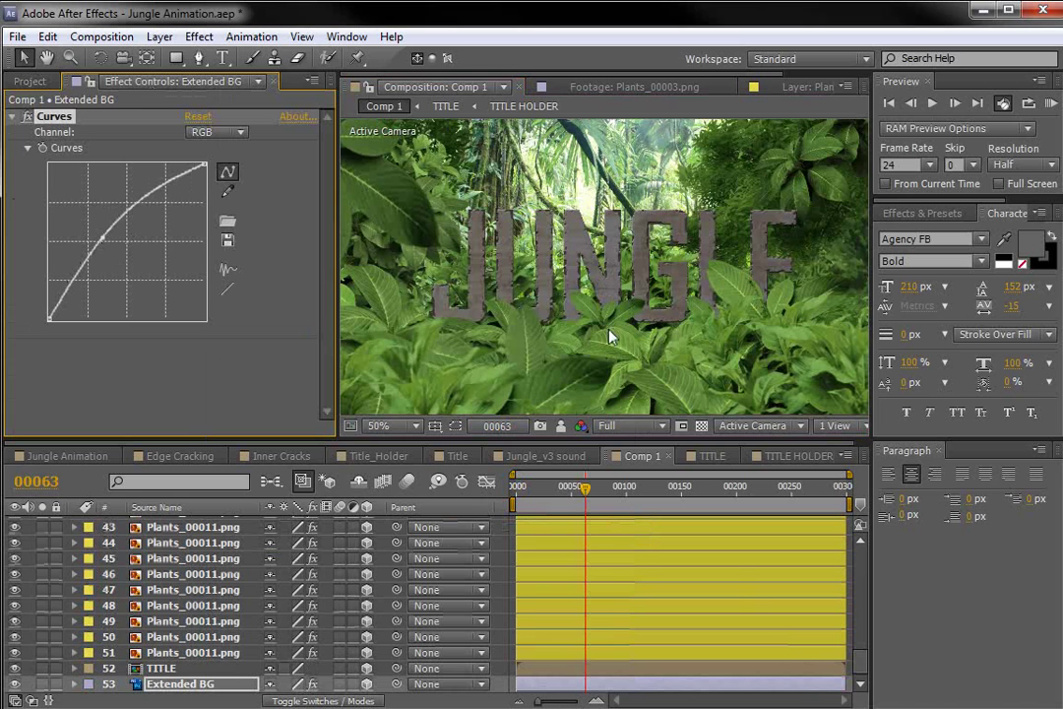
# - Return to frame 0 and add a new adjustment layer at the top of Comp 1
pyautogui.moveTo(579, 493); pyautogui.dragTo(517, 492)
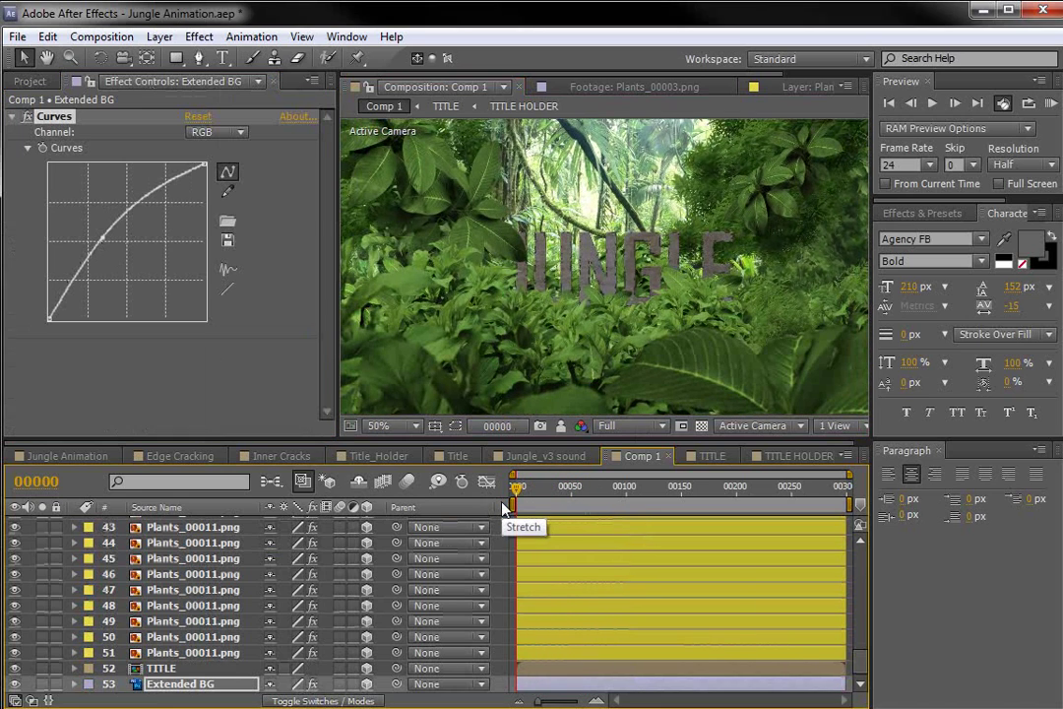
pyautogui.click(159, 37)
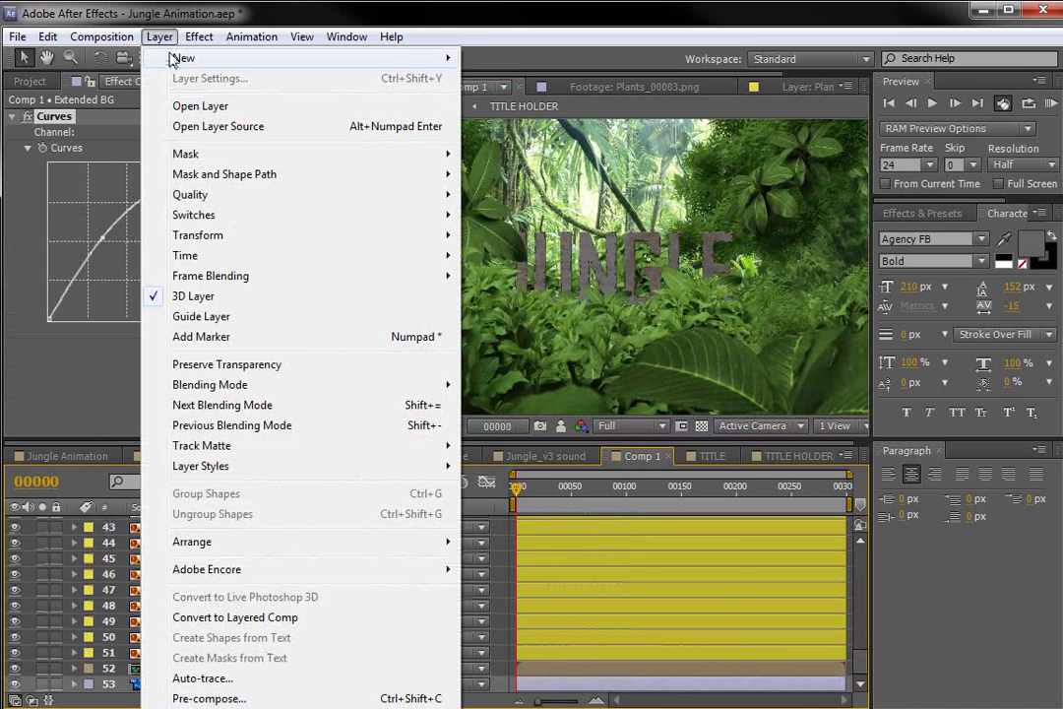
pyautogui.moveTo(183, 57)
pyautogui.click(521, 181)
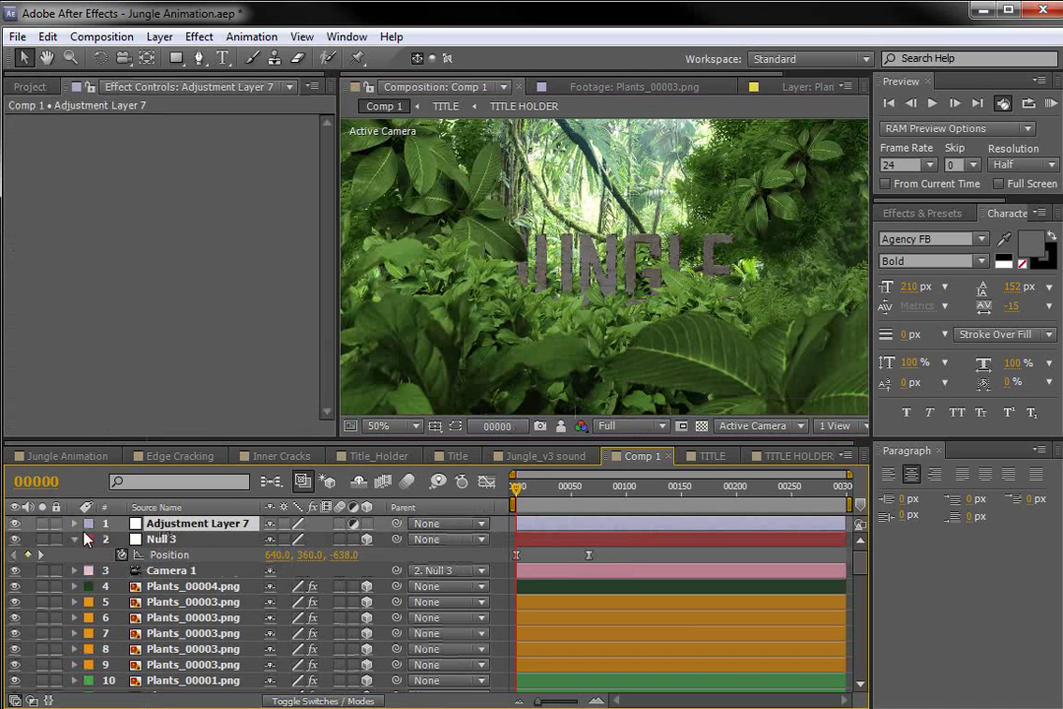
# - Reveal the expression on Camera 1's position, clear it, and scrub the camera move without it to frame 65
pyautogui.moveTo(514, 500); pyautogui.dragTo(583, 500)
pyautogui.click(152, 542)
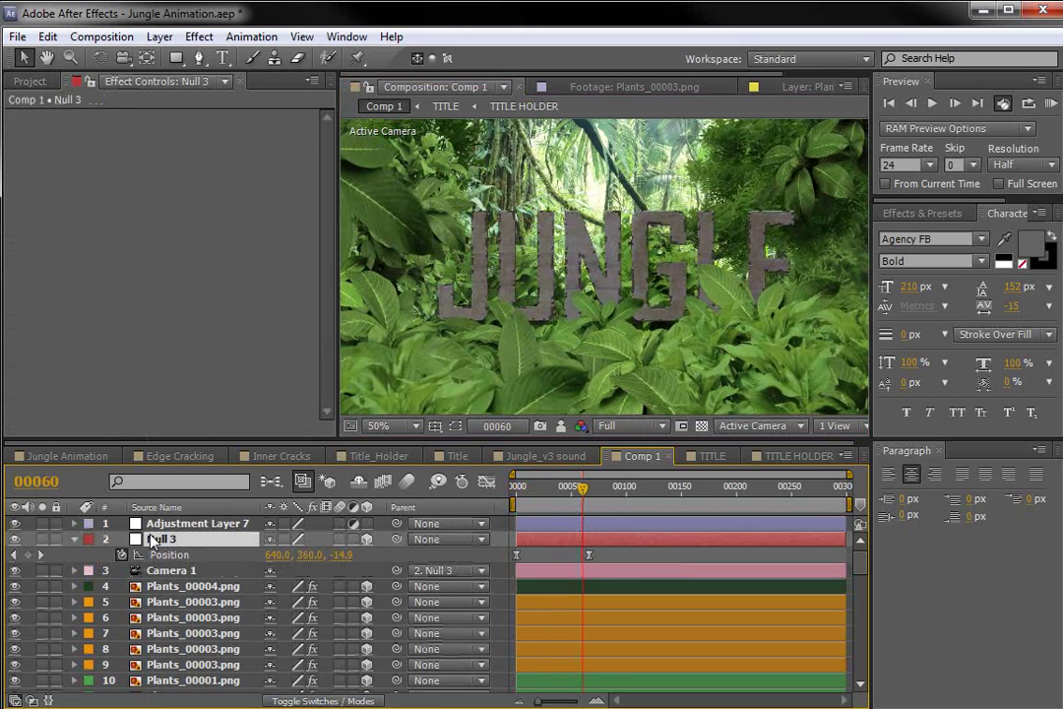
pyautogui.click(171, 574)
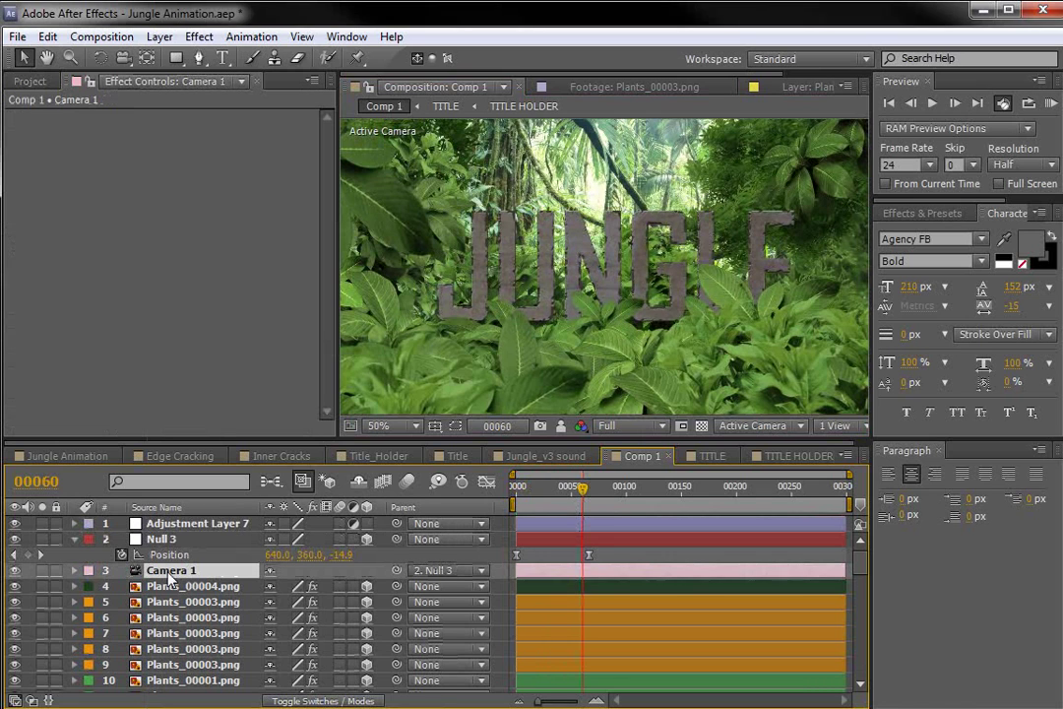
pyautogui.press('p')
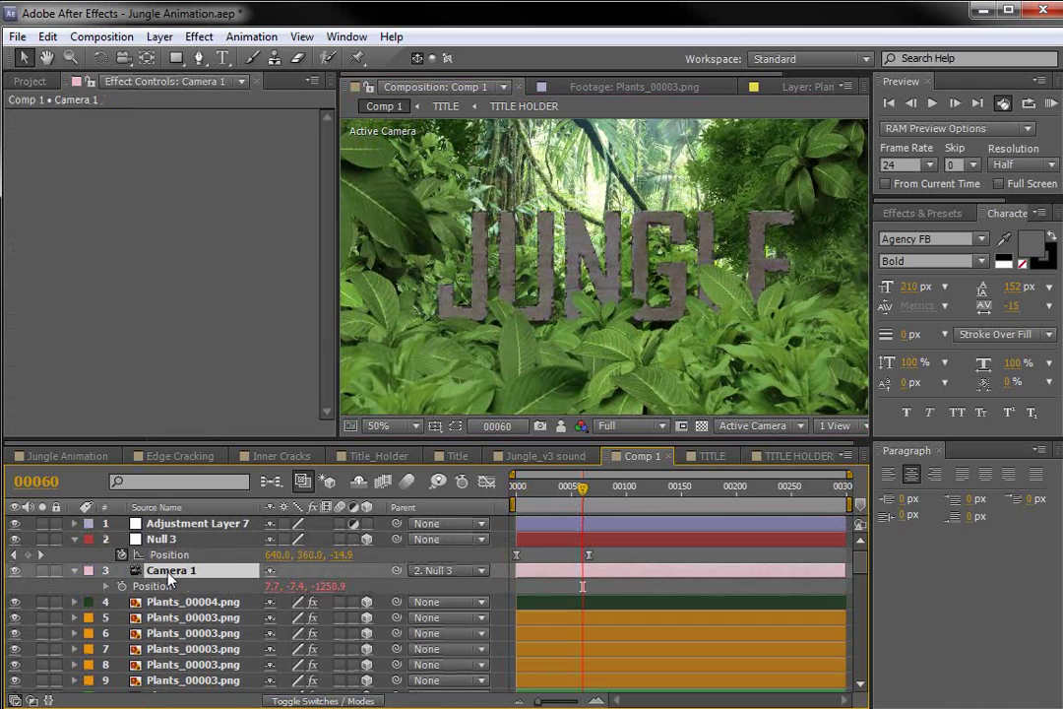
pyautogui.click(106, 587)
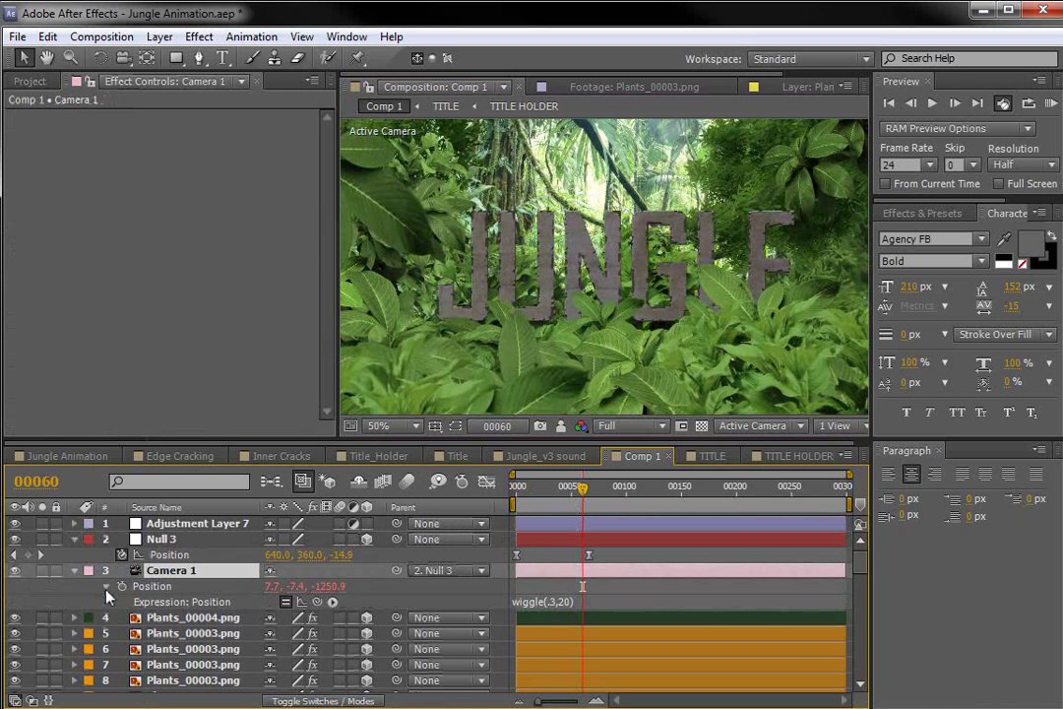
pyautogui.click(549, 602)
pyautogui.click(546, 586)
pyautogui.moveTo(519, 488); pyautogui.dragTo(593, 490)
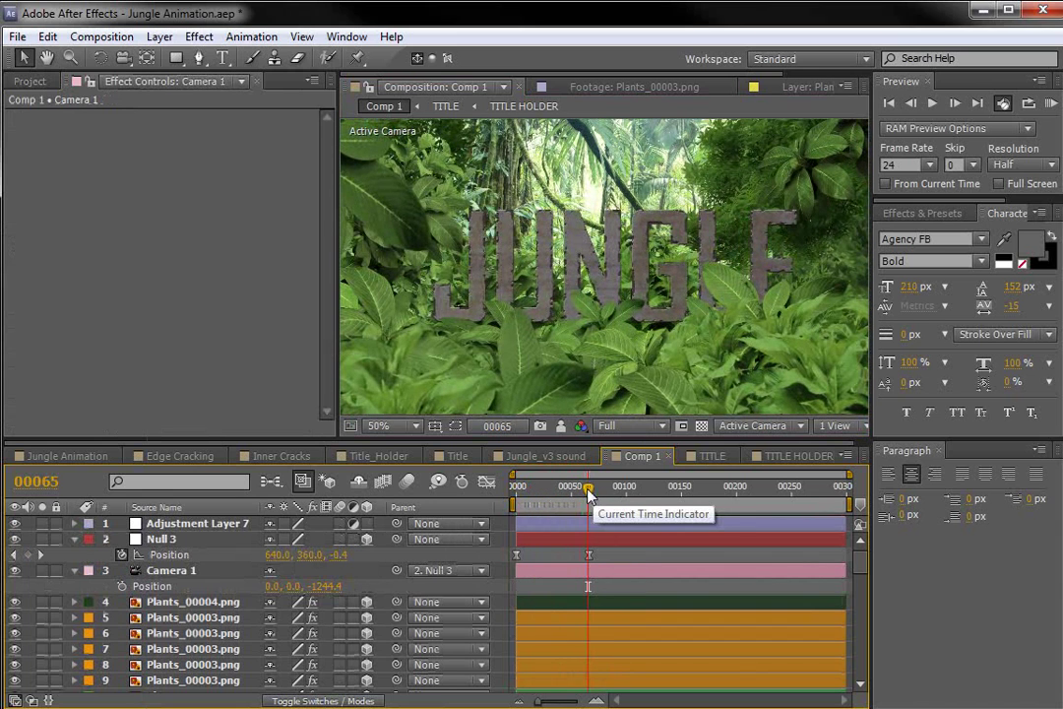
# - Add the expression wiggle(.3,20) to Camera 1's position and return to frame 0
pyautogui.keyDown('alt'); pyautogui.click(122, 587); pyautogui.keyUp('alt')
pyautogui.write('wiggle(1,20')
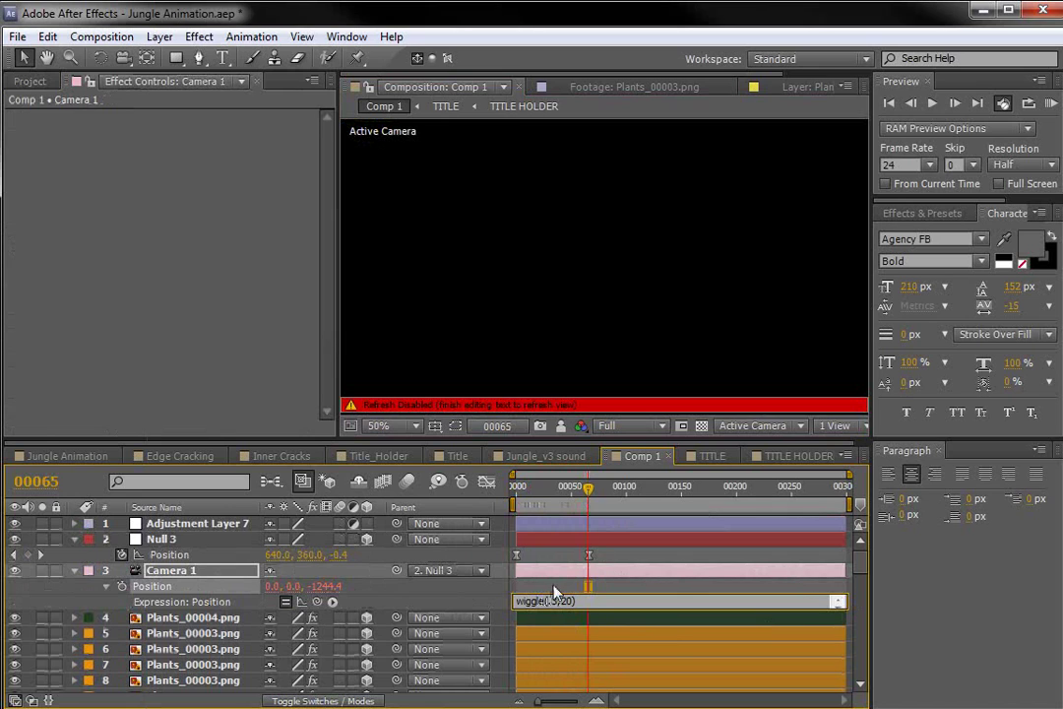
pyautogui.click(555, 593)
pyautogui.moveTo(596, 499); pyautogui.dragTo(516, 511)
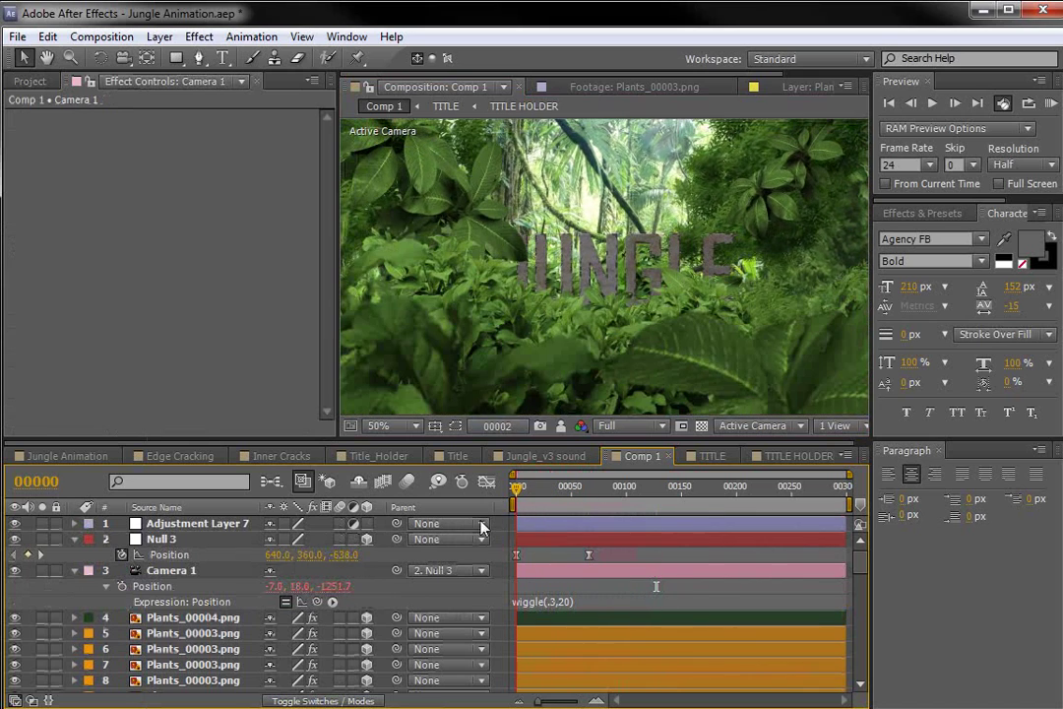
# - Draw an elliptical mask on Adjustment Layer 7 that nearly fills the whole frame
pyautogui.click(193, 532)
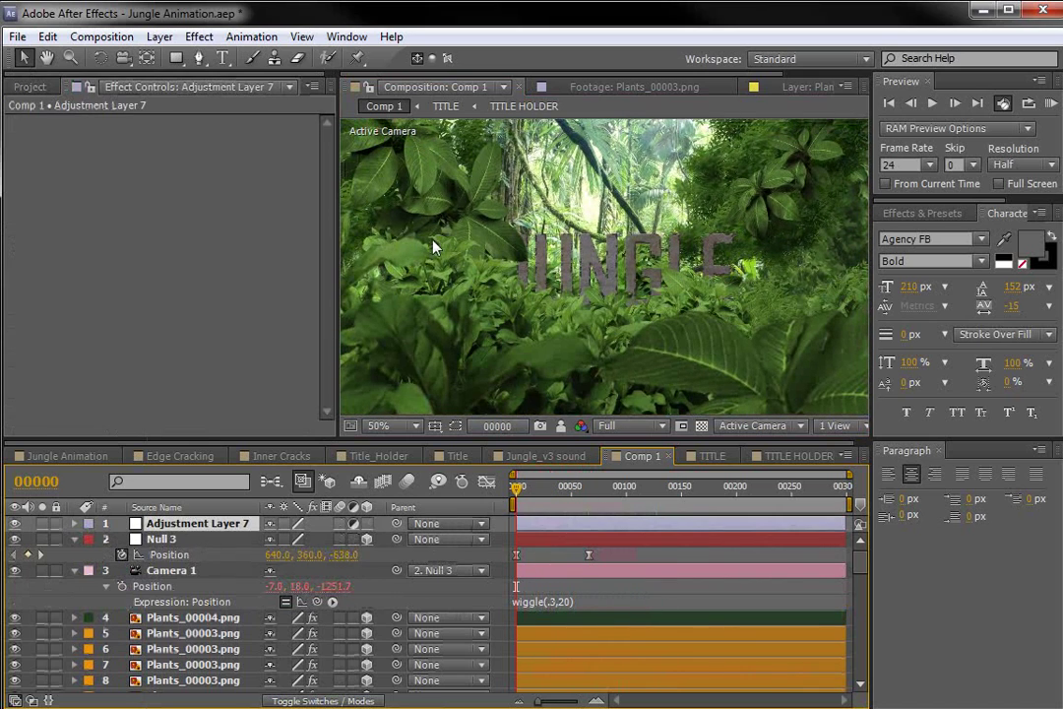
pyautogui.moveTo(177, 57); pyautogui.dragTo(242, 104)
pyautogui.press(',')
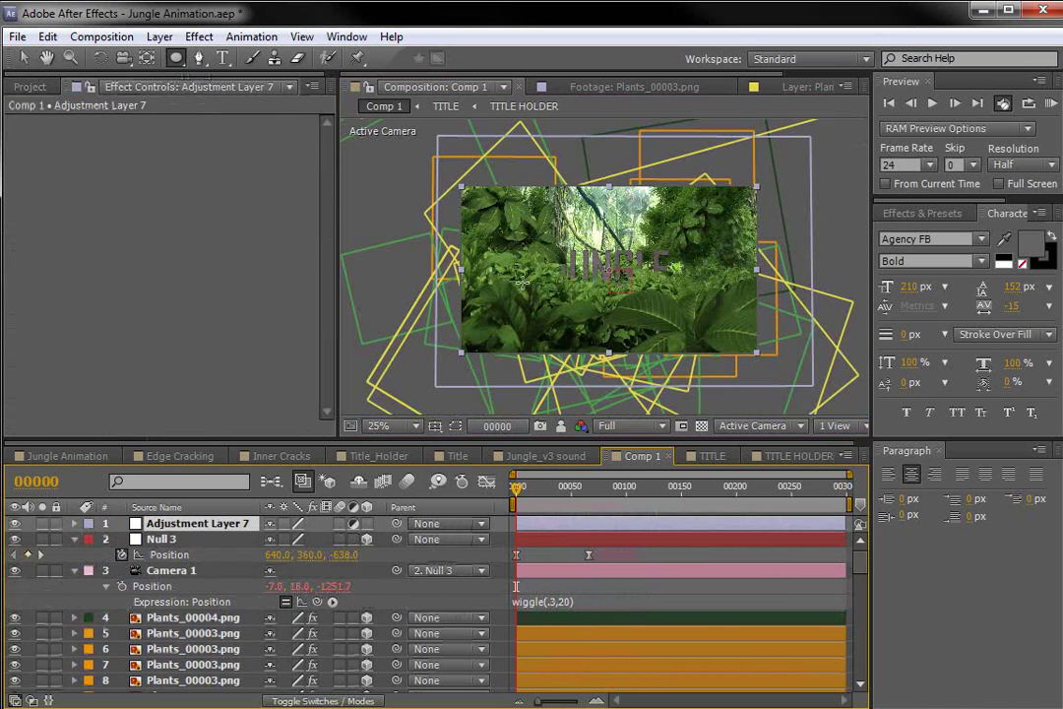
pyautogui.click(155, 543)
pyautogui.click(163, 527)
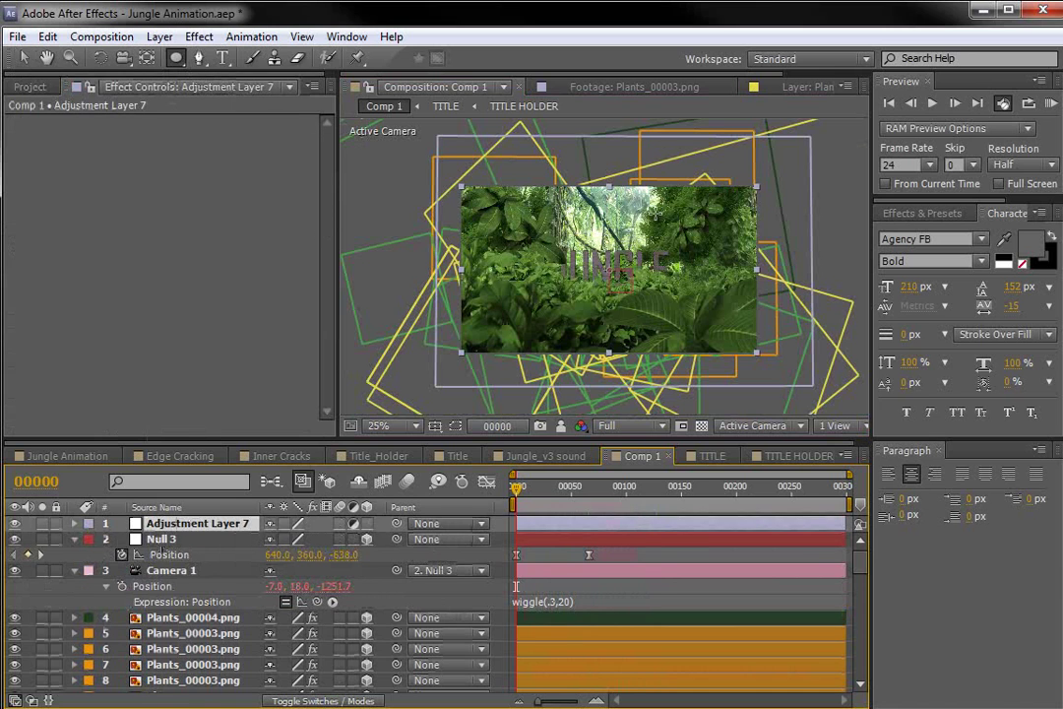
pyautogui.press('`')
pyautogui.press('.')
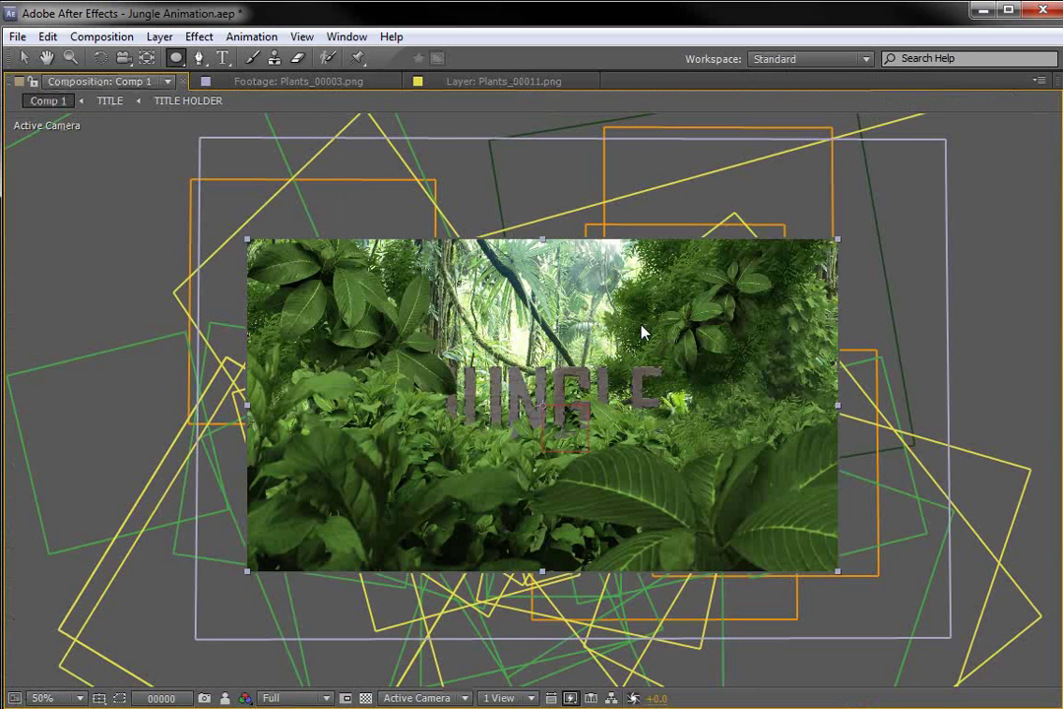
pyautogui.press('h')
pyautogui.moveTo(571, 435); pyautogui.dragTo(591, 310)
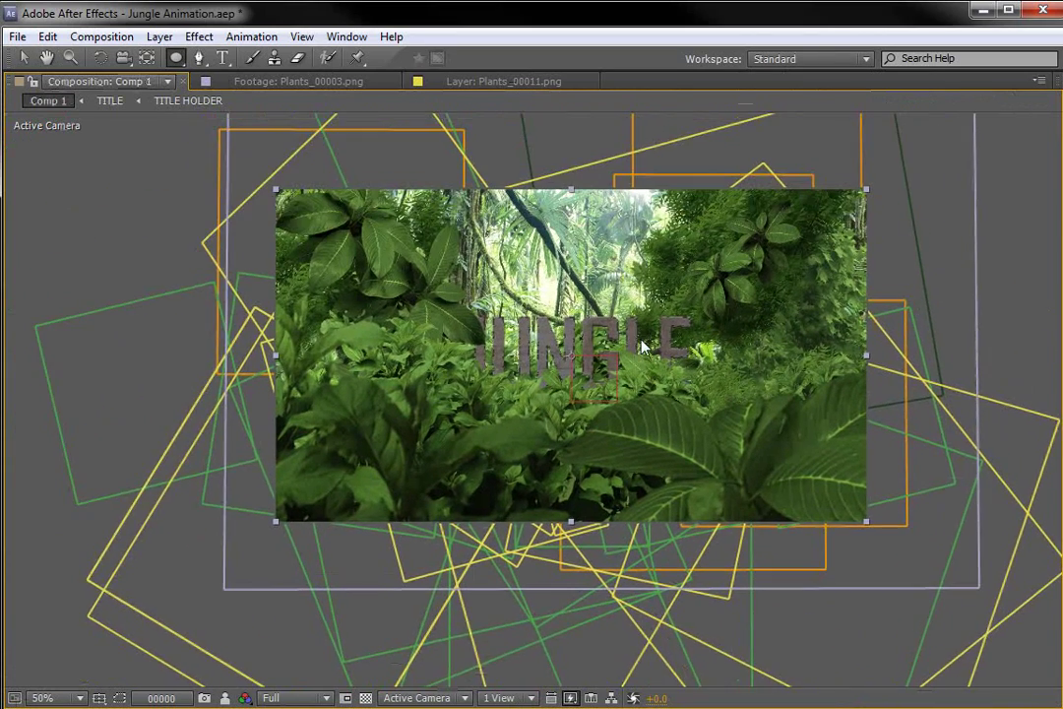
pyautogui.press('`')
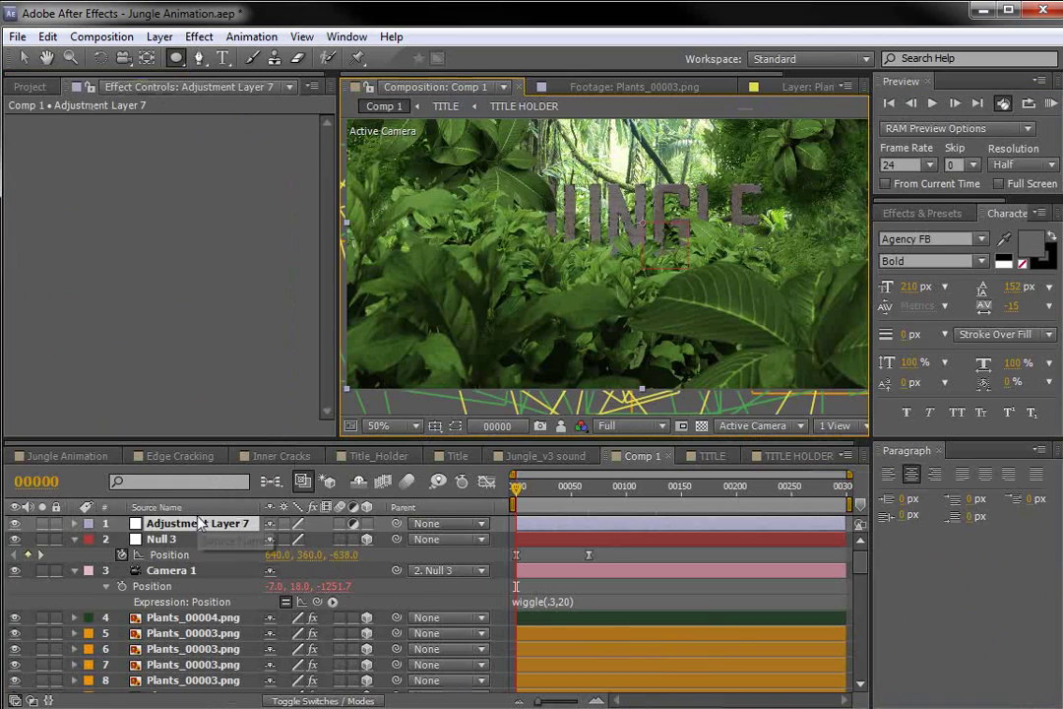
pyautogui.press('space')
pyautogui.moveTo(493, 256); pyautogui.dragTo(479, 296)
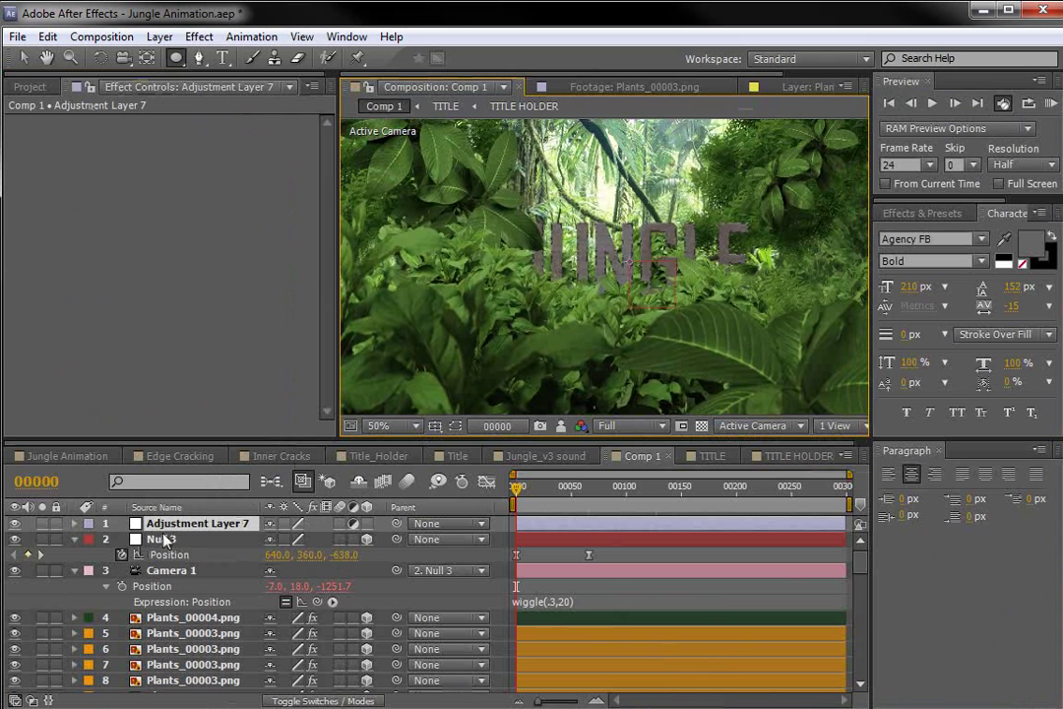
pyautogui.press('`')
pyautogui.moveTo(176, 63); pyautogui.dragTo(249, 95)
pyautogui.moveTo(273, 232)
pyautogui.mouseDown()
pyautogui.moveTo(502, 394)
pyautogui.moveTo(751, 494)
pyautogui.moveTo(844, 554)
pyautogui.mouseUp()
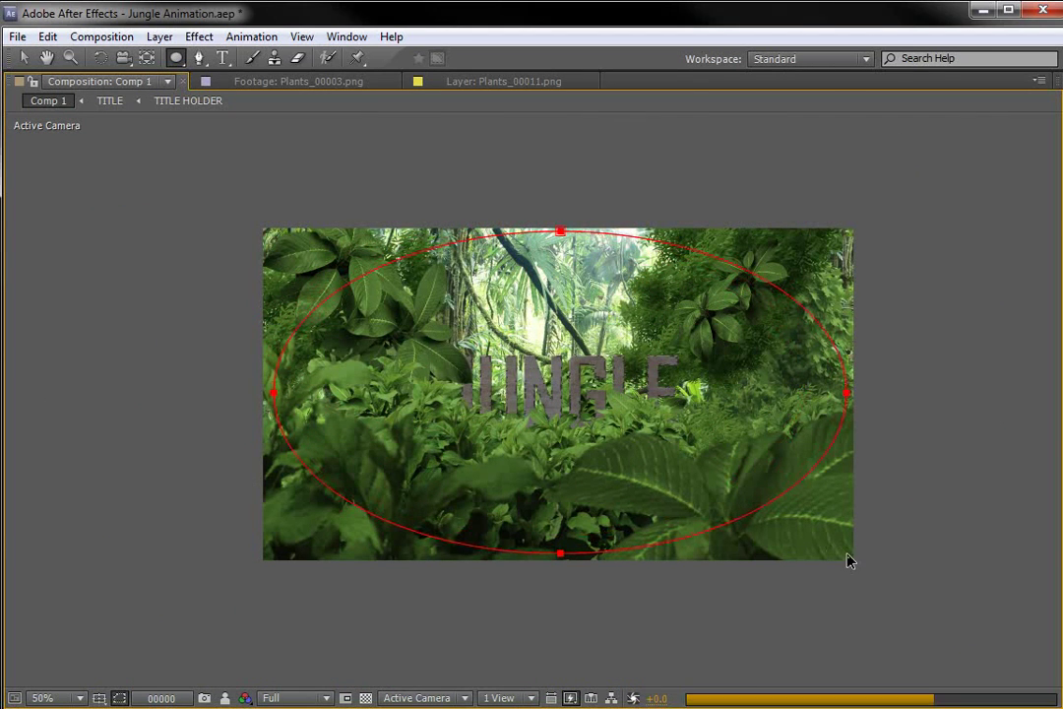
# - Set the elliptical mask's mode to Subtract so that the adjustment layer affects only the frame edges
pyautogui.press('`')
pyautogui.click(291, 554)
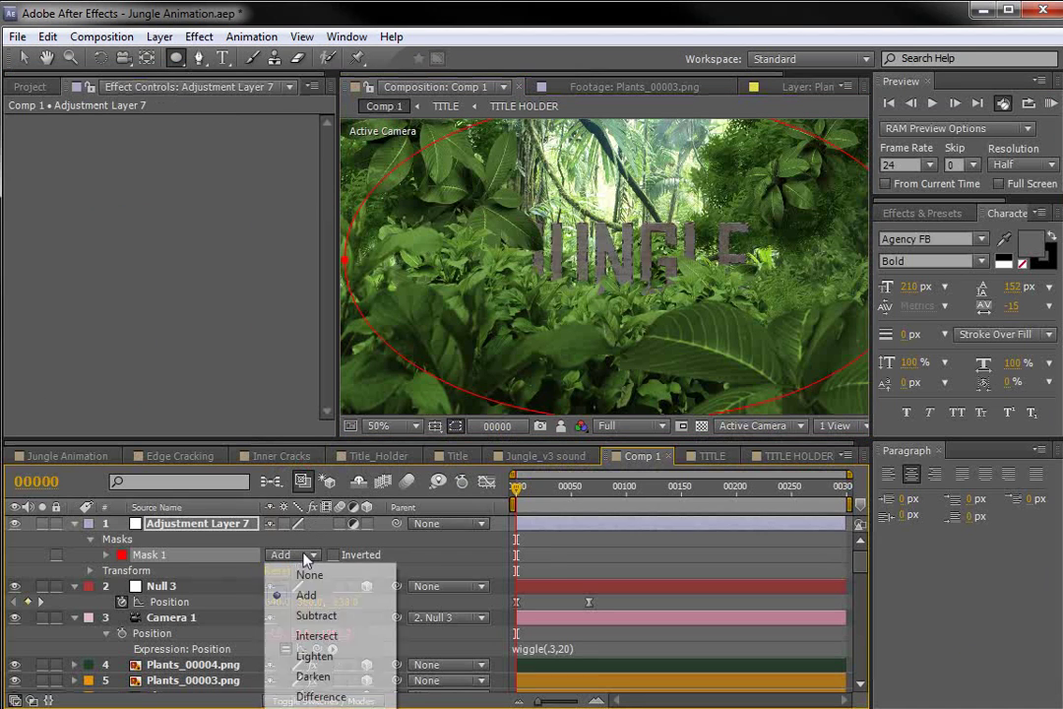
pyautogui.click(303, 616)
# - Apply a Curves effect to Adjustment Layer 7 and pull the RGB curve's midpoint down to darken the edges
pyautogui.click(199, 37)
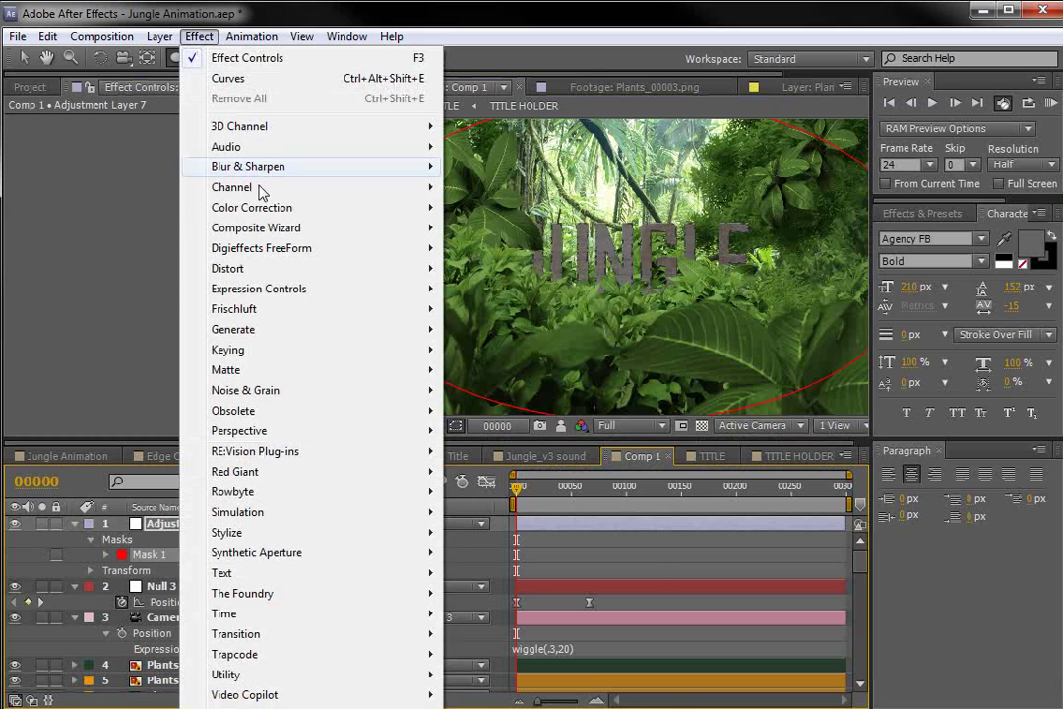
pyautogui.moveTo(236, 207)
pyautogui.click(487, 533)
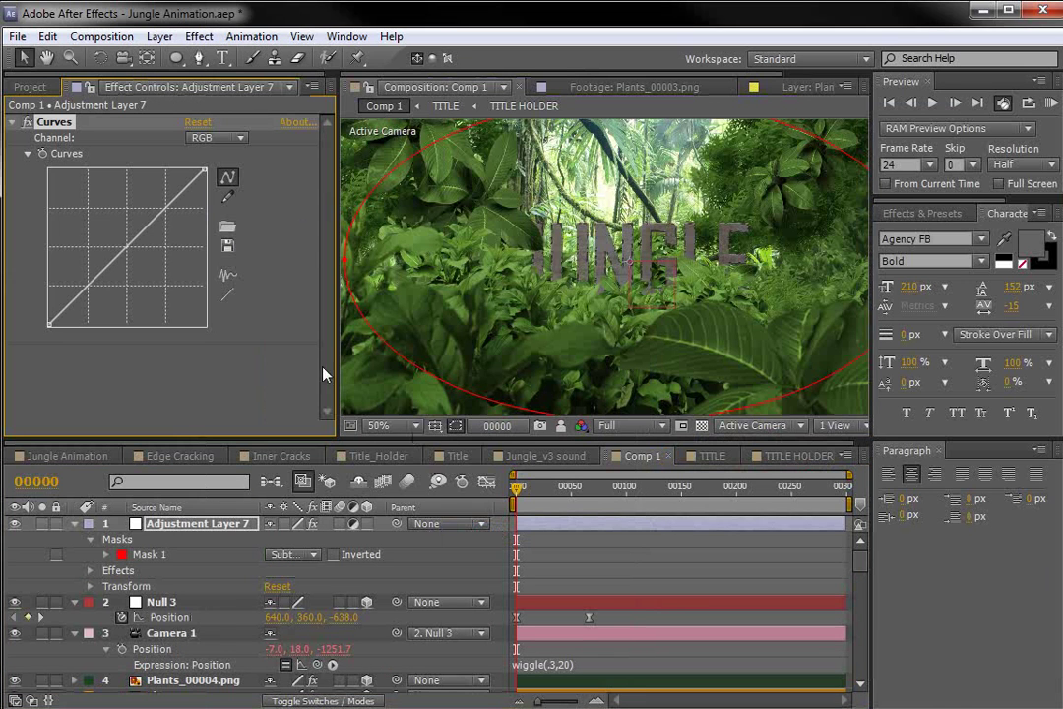
pyautogui.moveTo(125, 261); pyautogui.dragTo(138, 274)
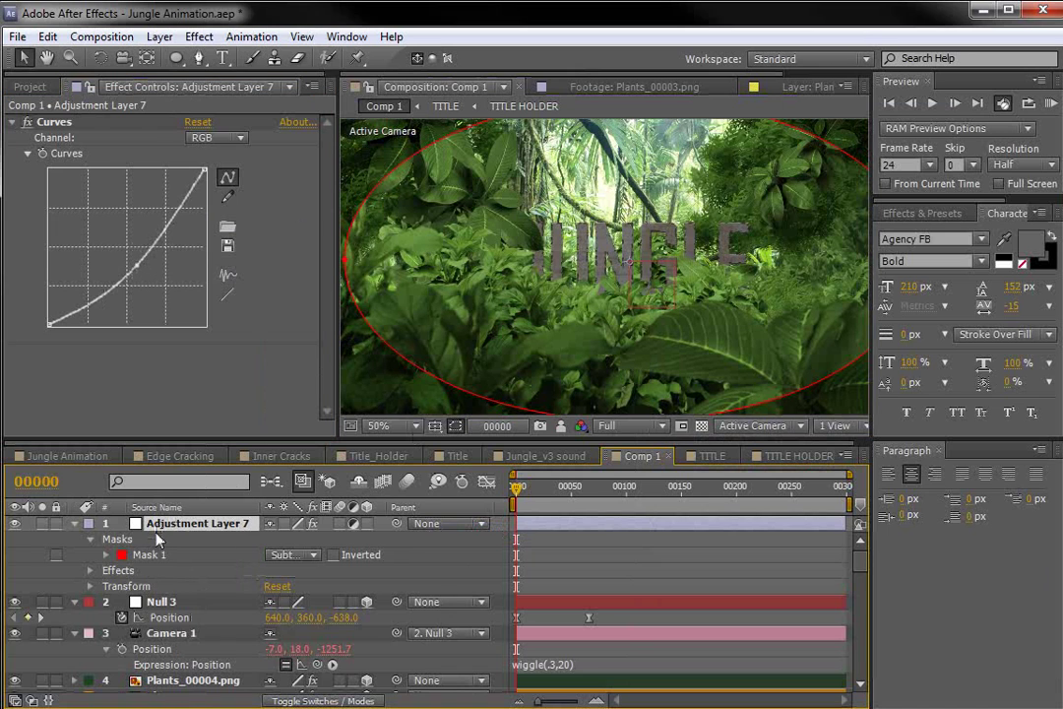
# - Set the Mask Feather of Adjustment Layer 7's ellipse to 210 pixels
pyautogui.press('f')
pyautogui.moveTo(375, 541); pyautogui.dragTo(415, 539)
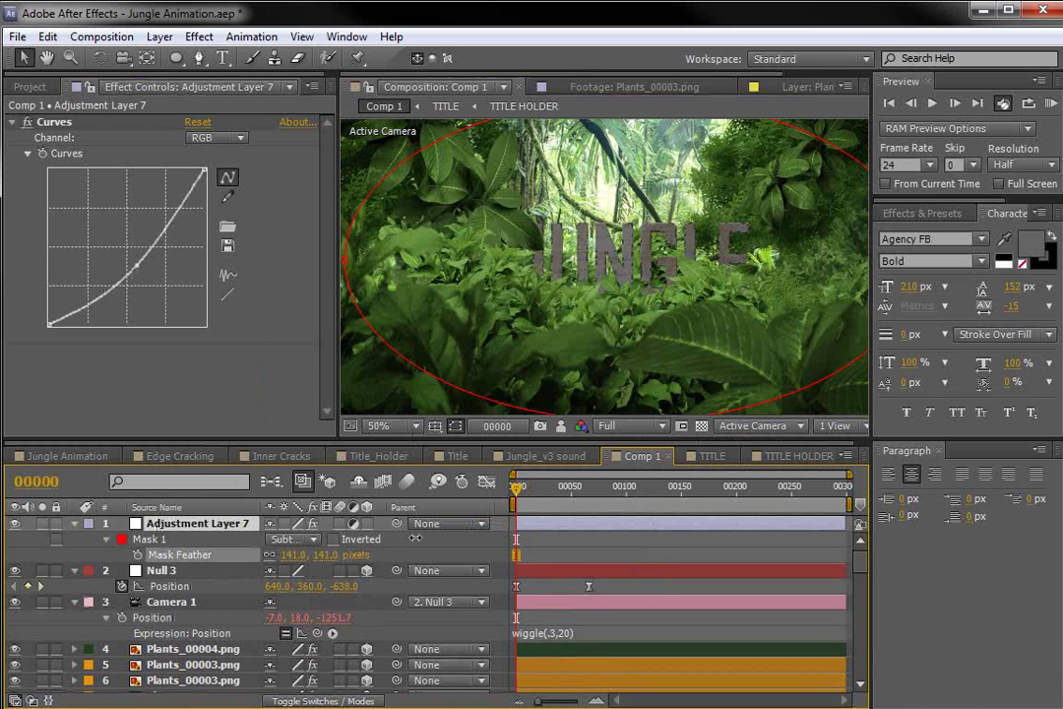
pyautogui.click(197, 523)
# - Bend the vignette's RGB curve slightly further down and check the title at frame 65 in an enlarged composition view
pyautogui.moveTo(135, 264)
pyautogui.mouseDown()
pyautogui.moveTo(143, 274)
pyautogui.moveTo(141, 264)
pyautogui.mouseUp()
pyautogui.moveTo(514, 487); pyautogui.dragTo(587, 490)
pyautogui.scroll(-1, 610, 337)
pyautogui.scroll(1, 611, 338)
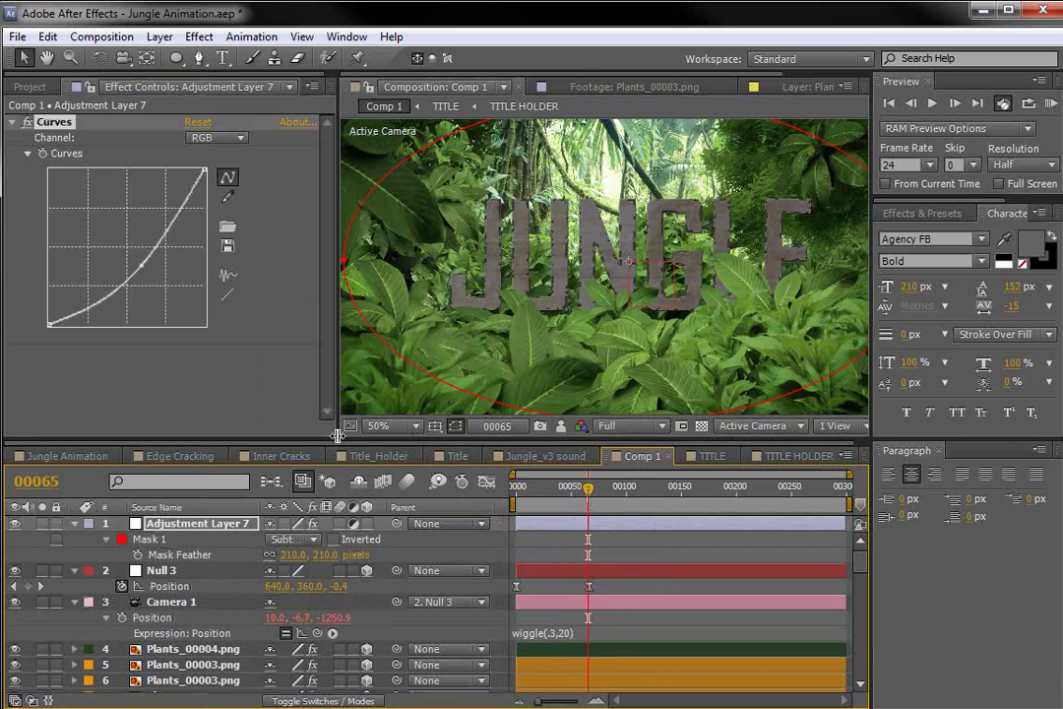
pyautogui.moveTo(338, 437); pyautogui.dragTo(278, 486)
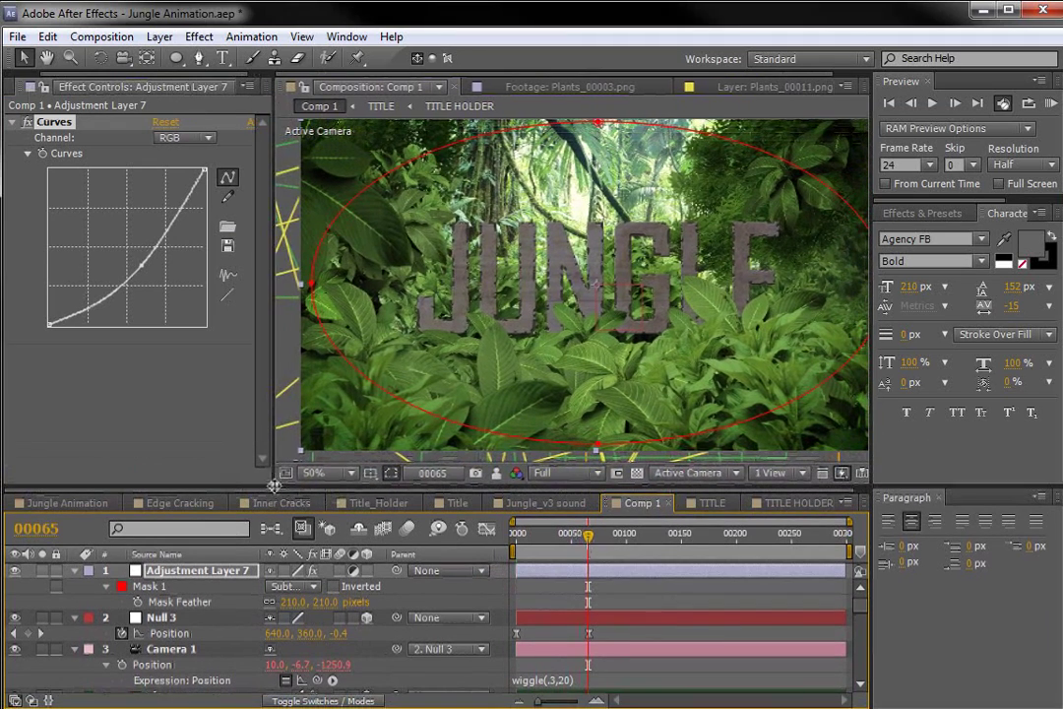
pyautogui.press('h')
pyautogui.moveTo(591, 288); pyautogui.dragTo(568, 289)
pyautogui.press('v')
pyautogui.click(610, 290)
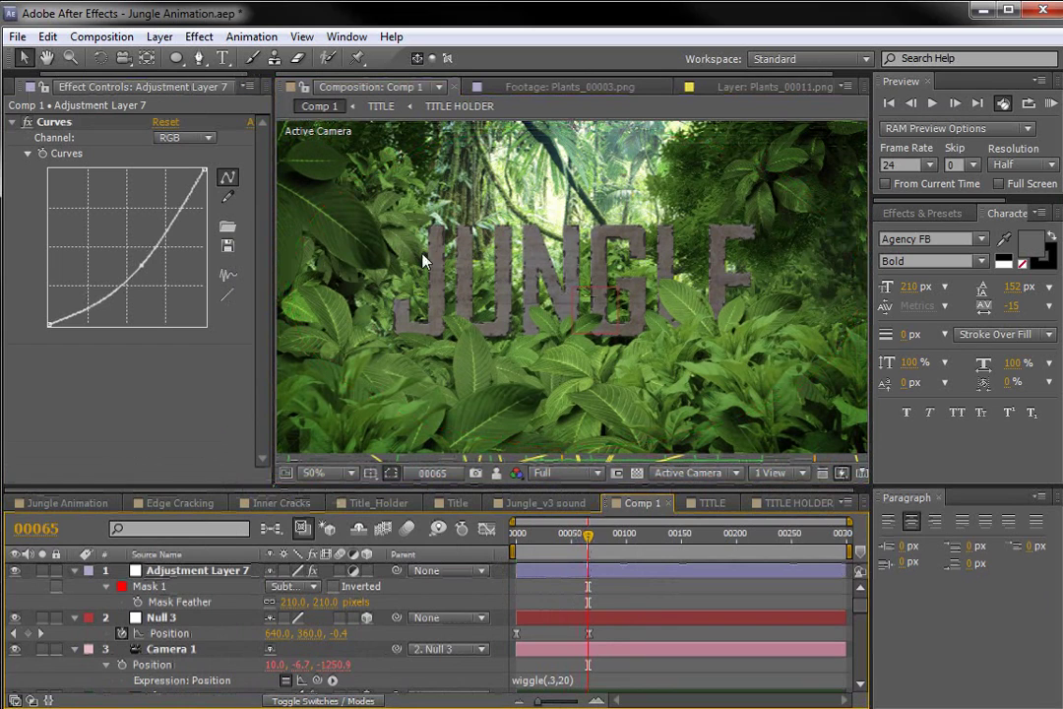
# - Show layer names instead of source names and collapse the open properties of all layers
pyautogui.click(181, 556)
pyautogui.hotkey('ctrl', 'a')
pyautogui.hotkey('ctrl', '`')
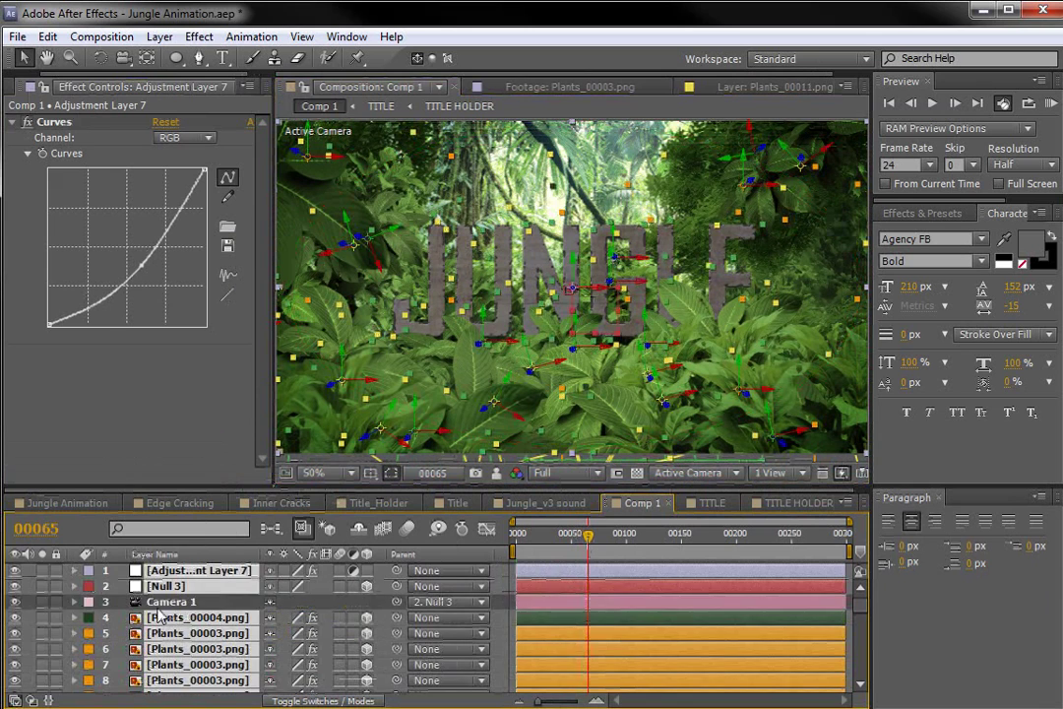
pyautogui.click(157, 605)
# - Apply Curves to the TITLE layer and shape the RGB curve into an S that brightens the midtones and holds the shadows
pyautogui.scroll(-15, 183, 630)
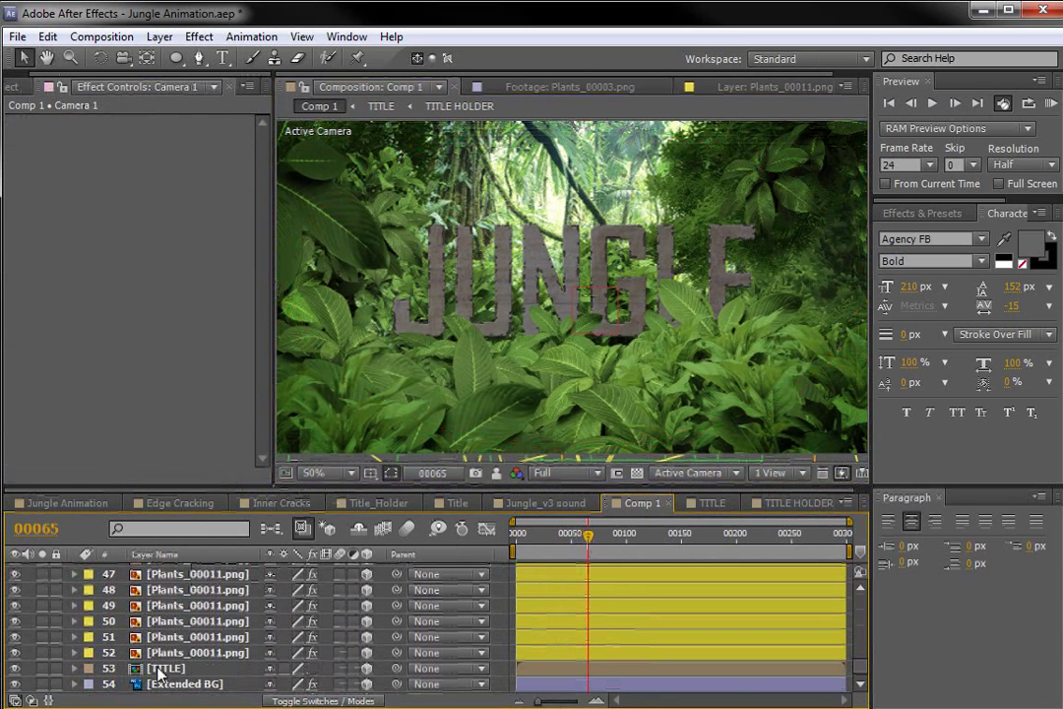
pyautogui.click(157, 673)
pyautogui.click(198, 36)
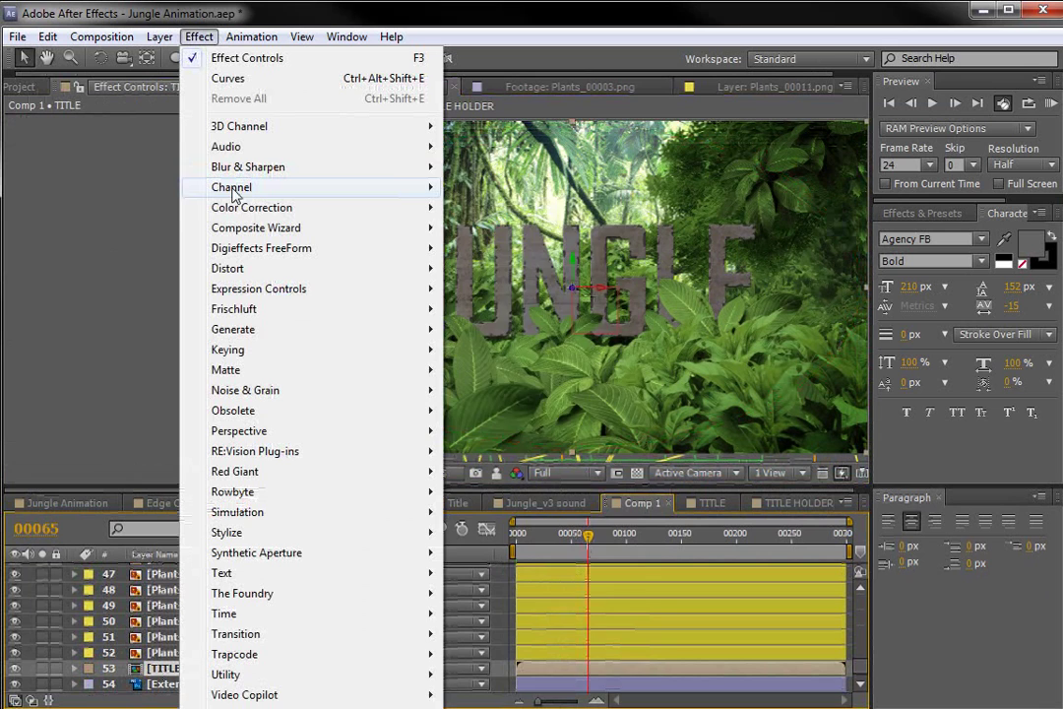
pyautogui.moveTo(257, 208)
pyautogui.click(487, 531)
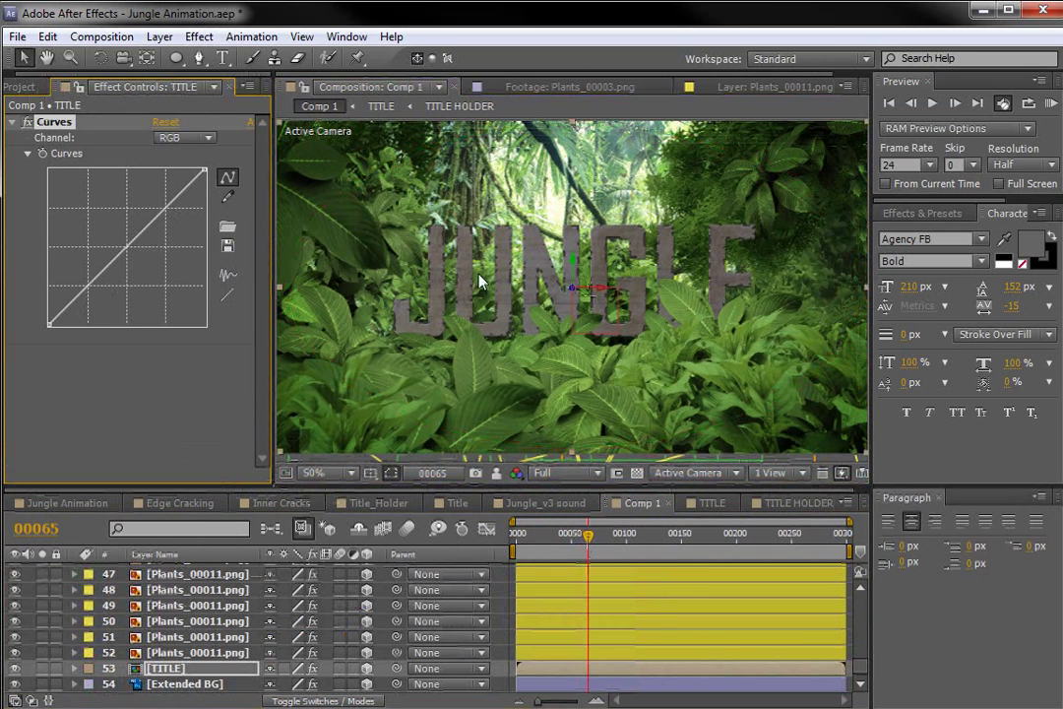
pyautogui.moveTo(121, 251); pyautogui.dragTo(125, 230)
pyautogui.moveTo(81, 285); pyautogui.dragTo(81, 292)
# - Warm the title's colour through the Red and Blue curve channels, pulling the Blue midpoint slightly down
pyautogui.click(198, 140)
pyautogui.click(192, 175)
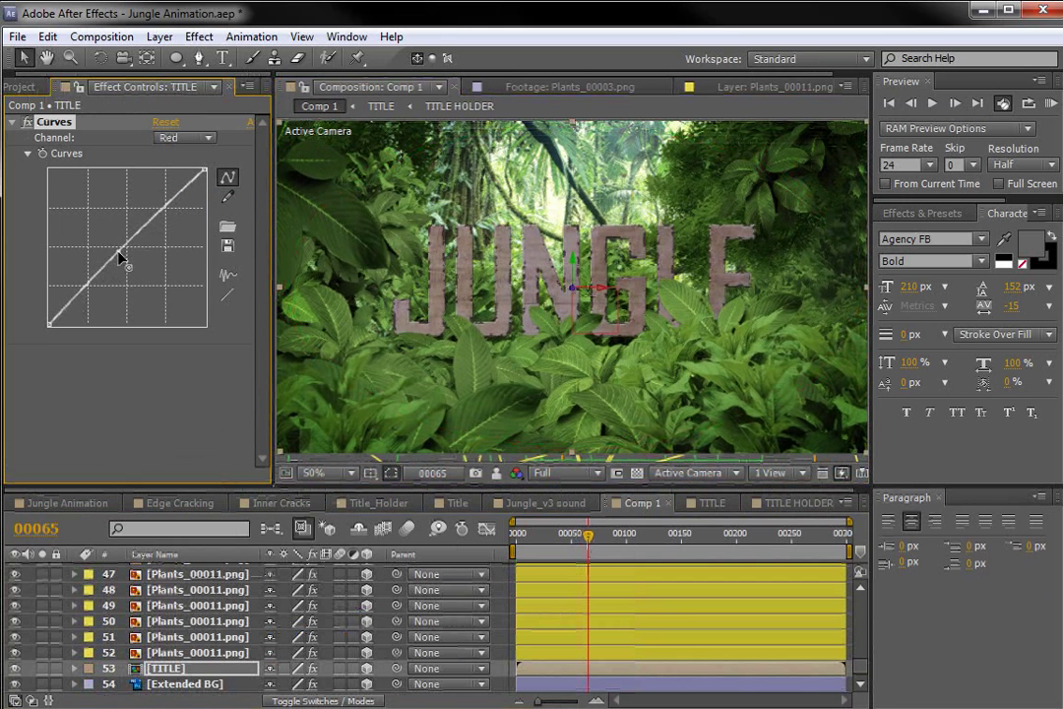
pyautogui.click(178, 138)
pyautogui.click(195, 218)
pyautogui.moveTo(133, 243); pyautogui.dragTo(135, 249)
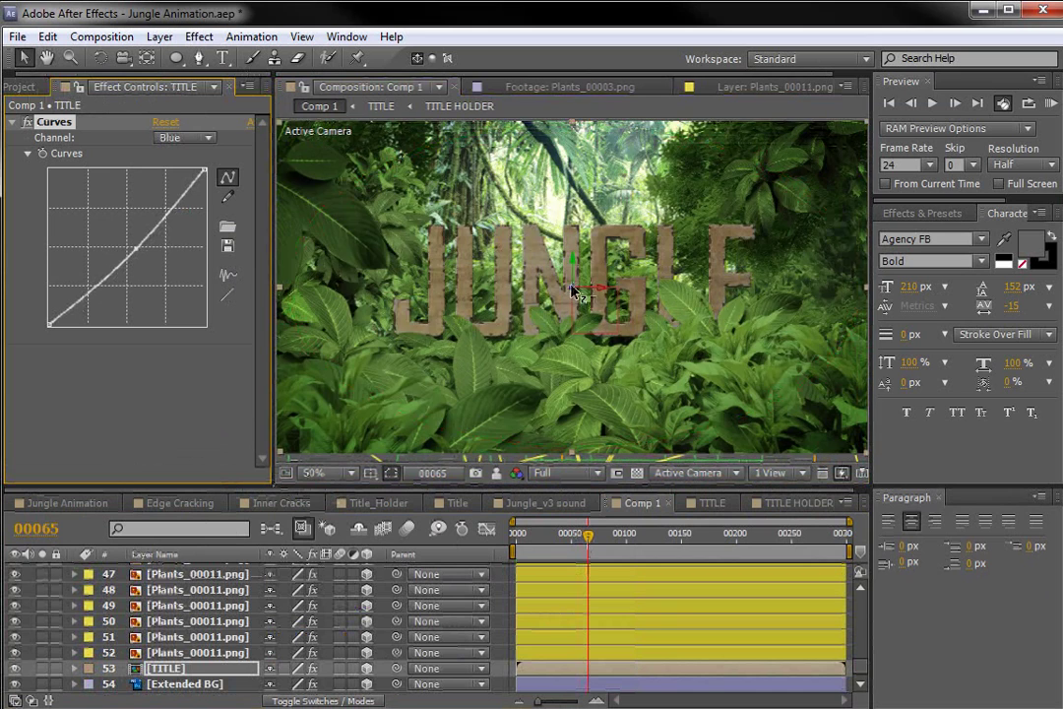
# - Duplicate the TITLE layer and offset the lower copy slightly behind the original to give the letters depth
pyautogui.scroll(1, 575, 291)
pyautogui.click(167, 669)
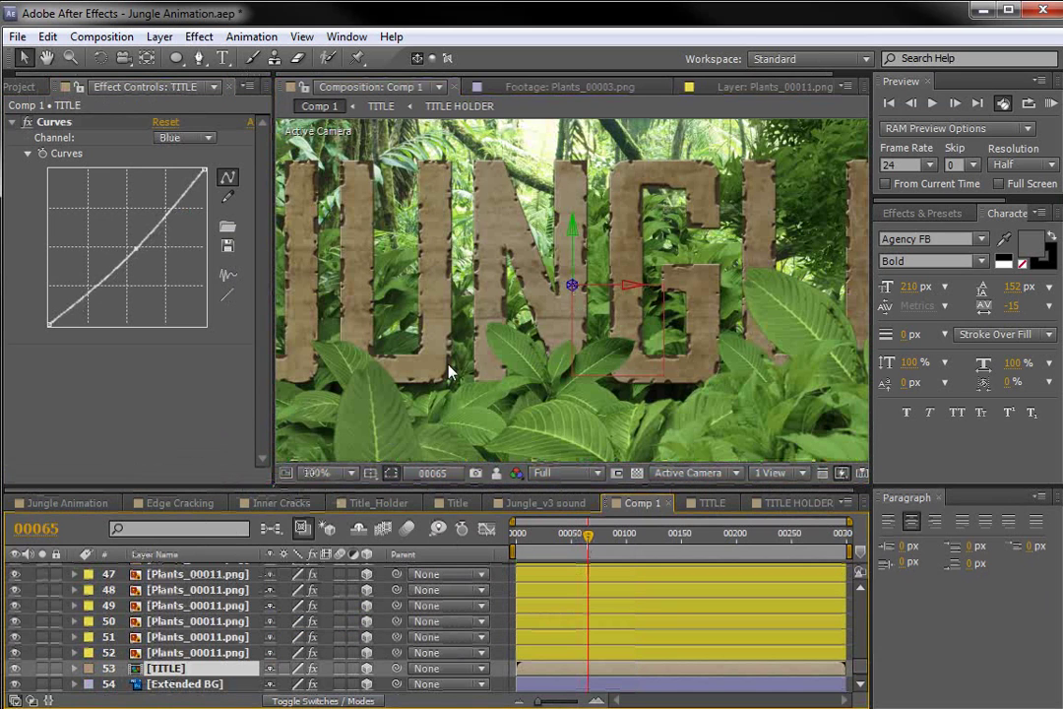
pyautogui.hotkey('ctrl', 'd')
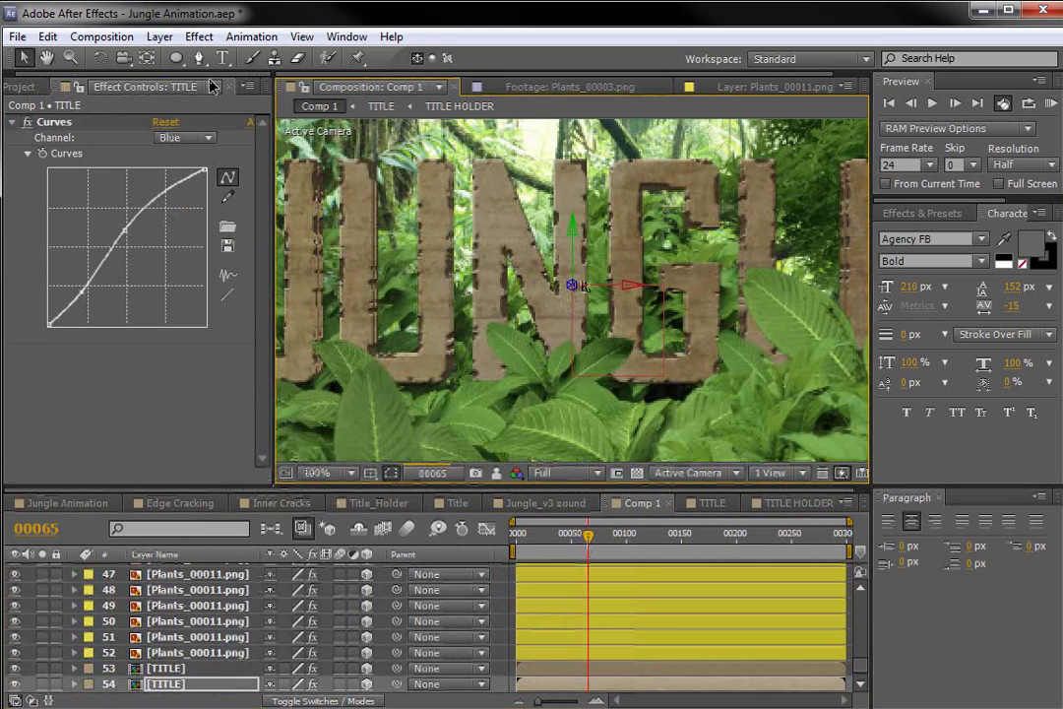
# - Apply a Tint effect to the lower TITLE copy and set Map White To to black (000000)
pyautogui.click(199, 36)
pyautogui.moveTo(260, 217)
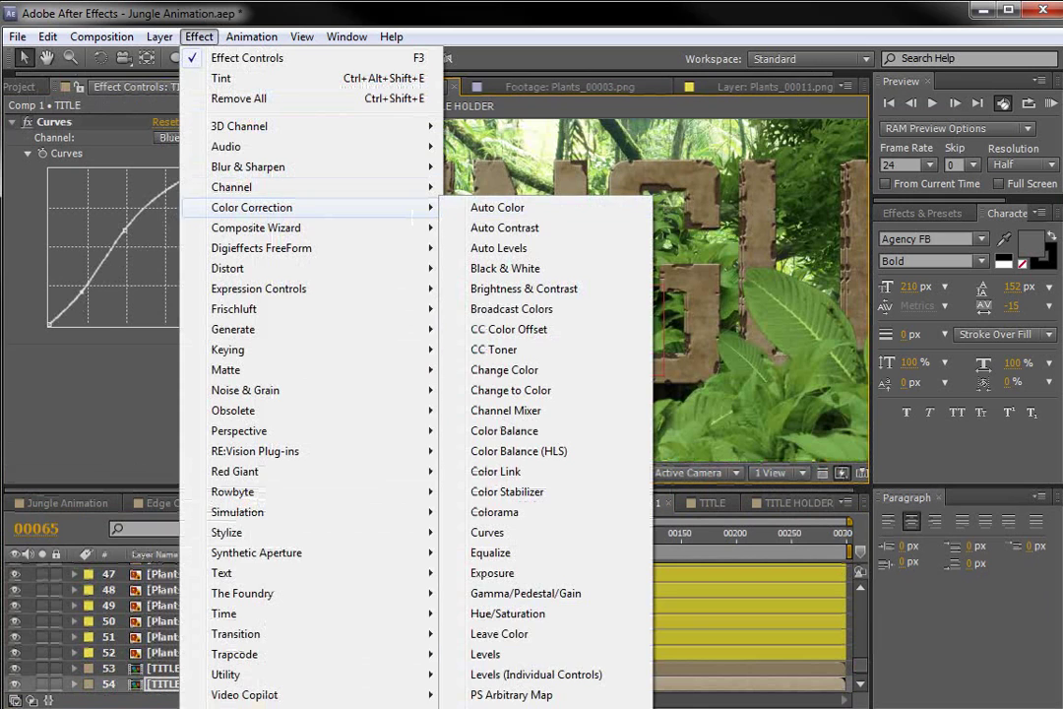
pyautogui.click(468, 707)
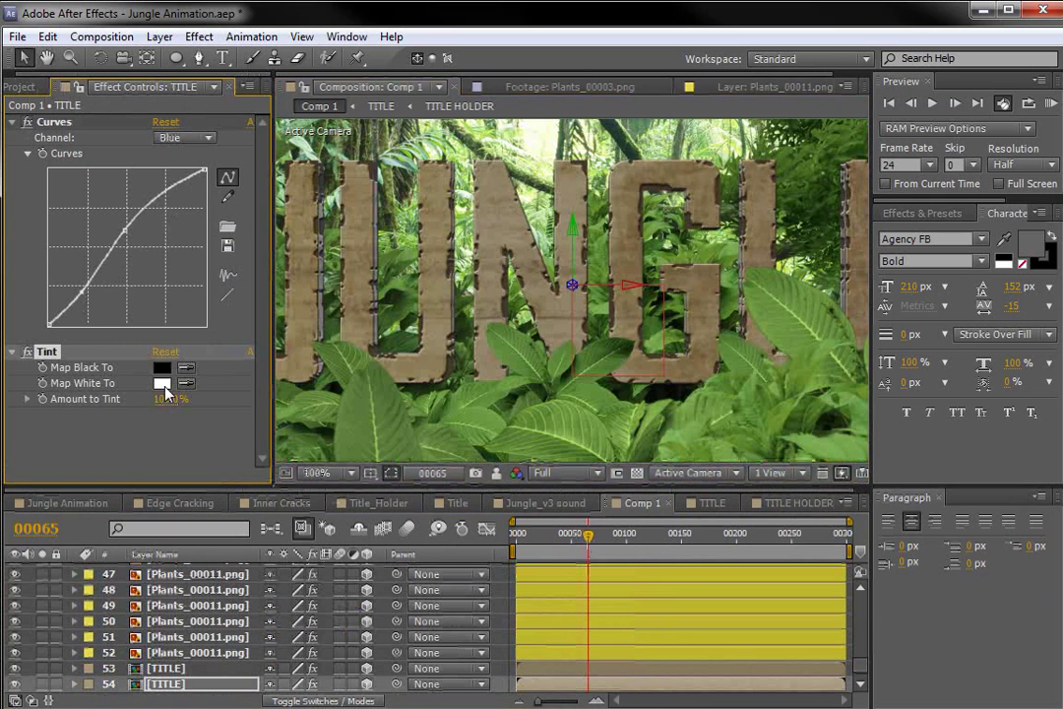
pyautogui.click(161, 382)
pyautogui.moveTo(626, 555); pyautogui.dragTo(426, 593)
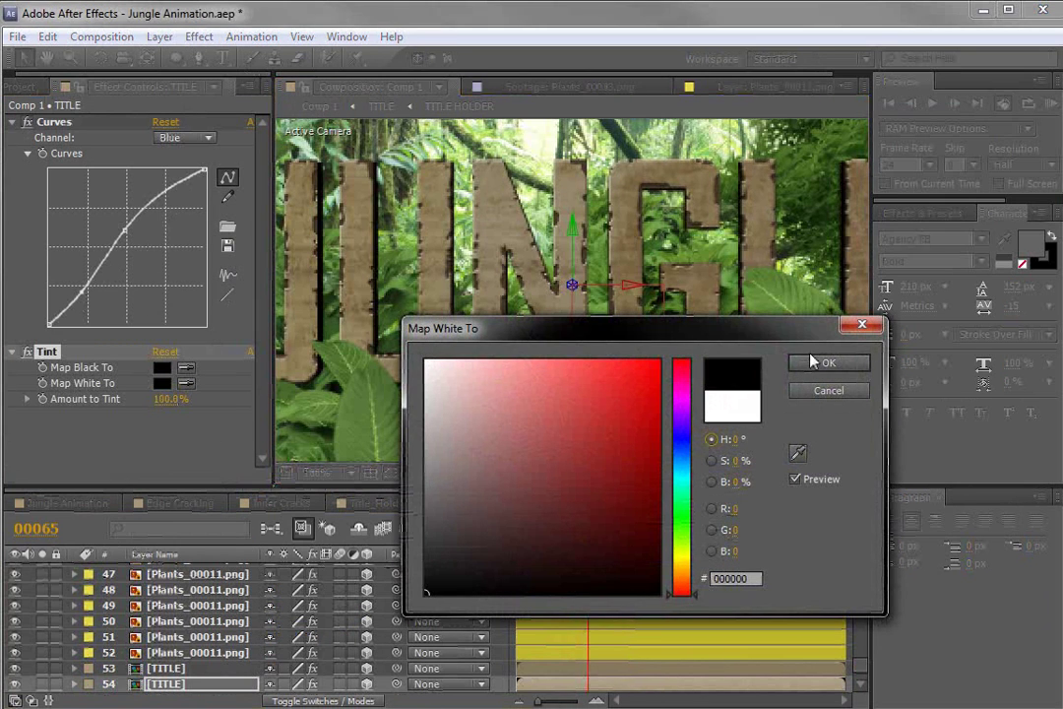
pyautogui.click(825, 364)
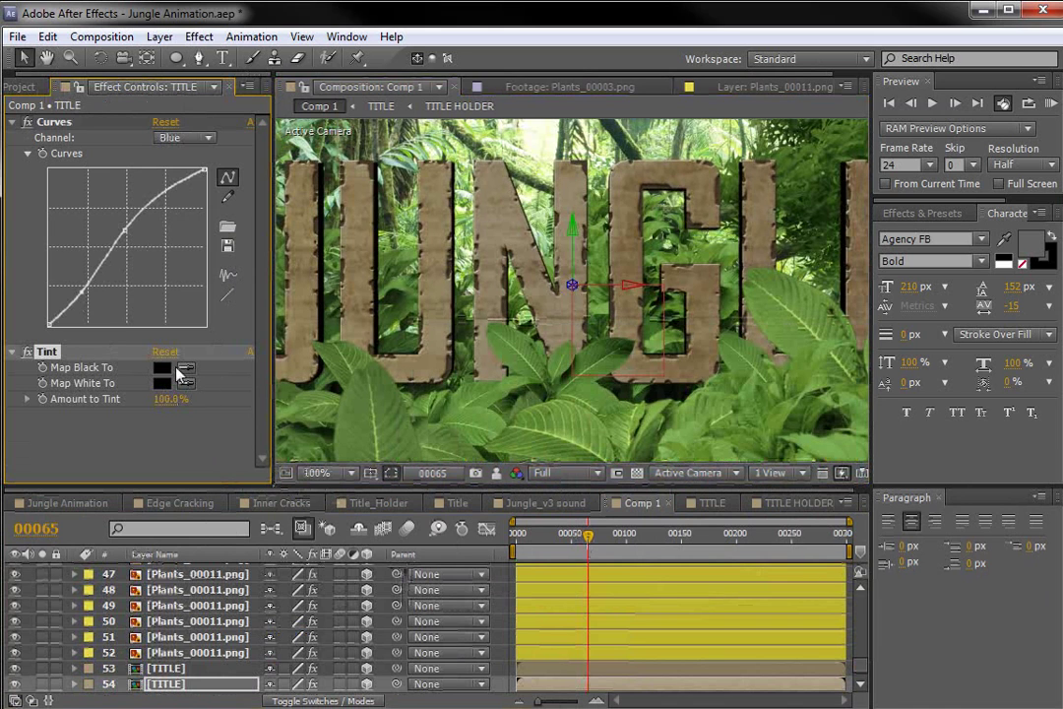
# - Set the lower TITLE copy's Tint Map Black To colour to a very dark reddish brown
pyautogui.click(161, 367)
pyautogui.click(457, 558)
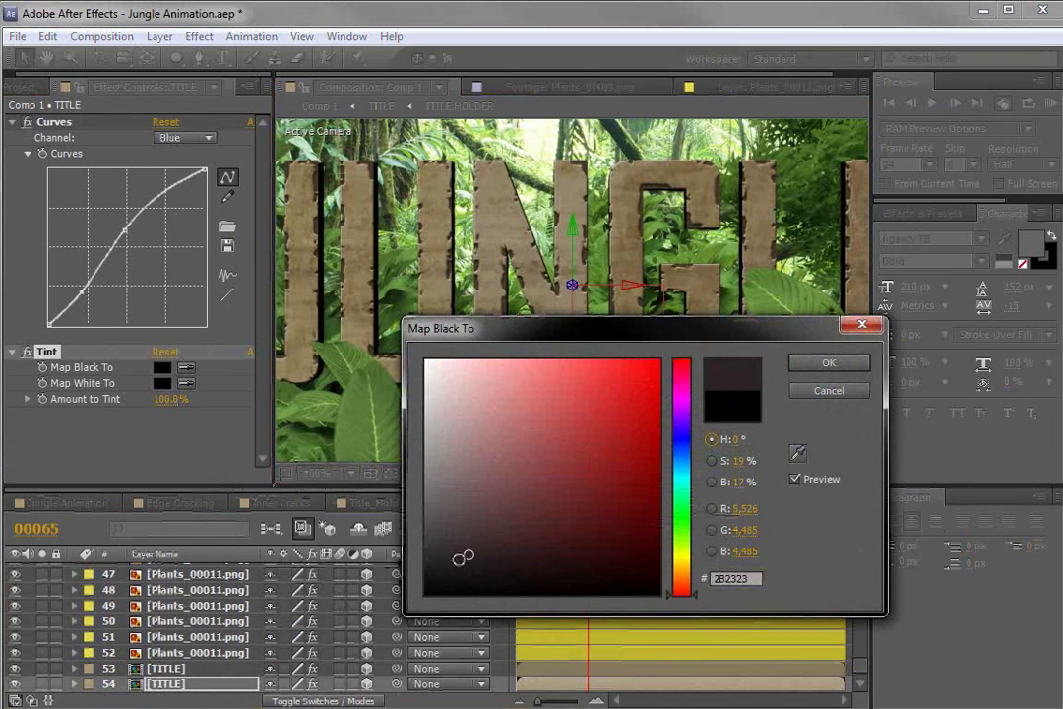
pyautogui.moveTo(658, 581); pyautogui.dragTo(498, 563)
pyautogui.press('Return')
# - Set the Tint's Map White To to dark brown (3A3531) and check the title's depth in the enlarged composition view
pyautogui.click(163, 383)
pyautogui.moveTo(683, 591); pyautogui.dragTo(682, 578)
pyautogui.moveTo(512, 550); pyautogui.dragTo(460, 538)
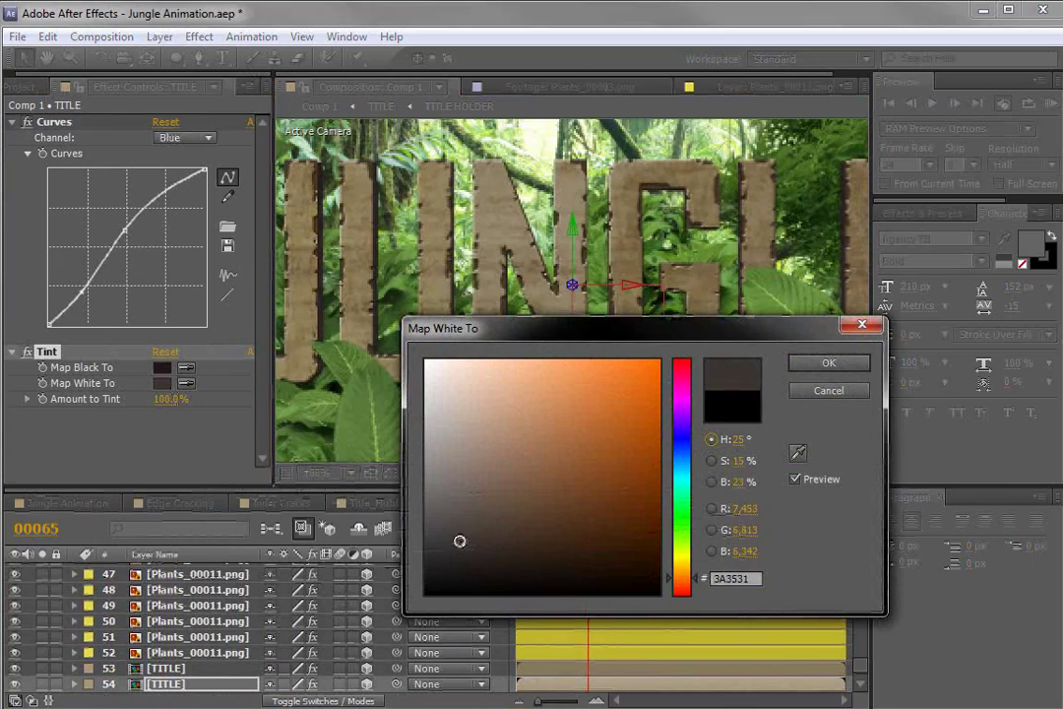
pyautogui.press('Return')
pyautogui.press('`')
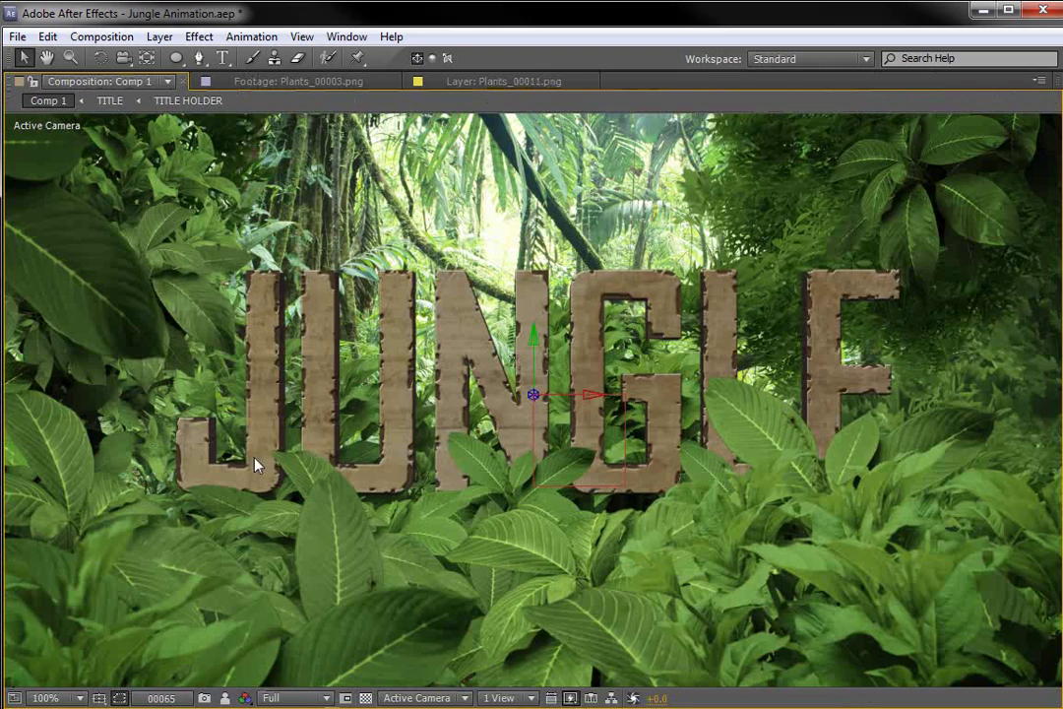
pyautogui.press('`')
pyautogui.scroll(-2, 518, 311)
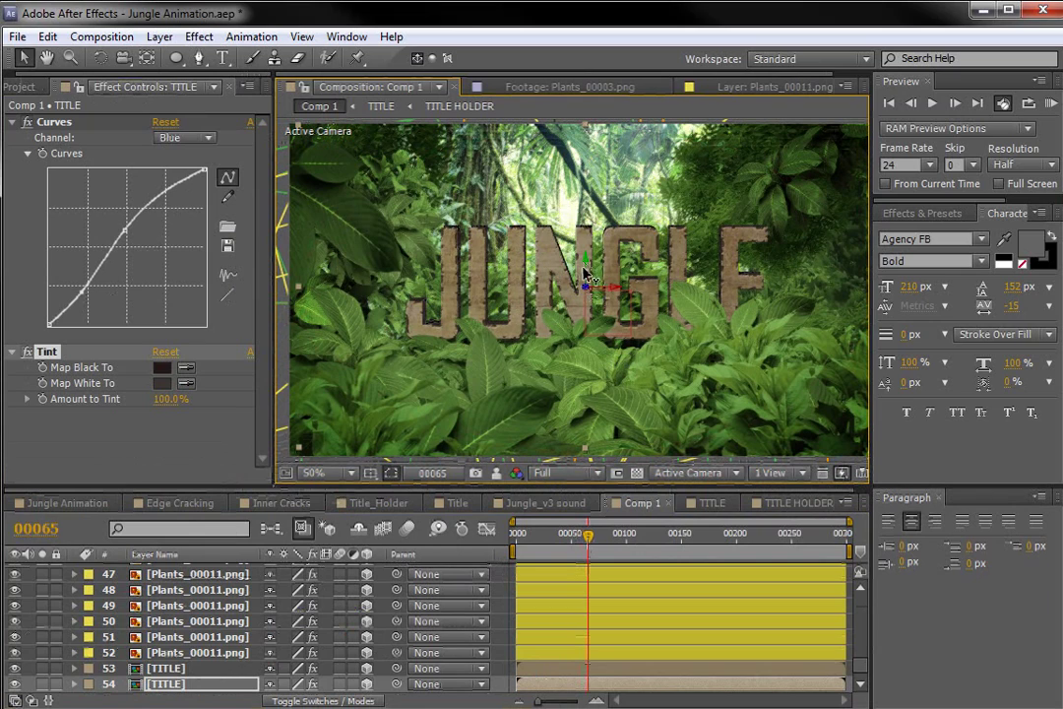
pyautogui.press('`')
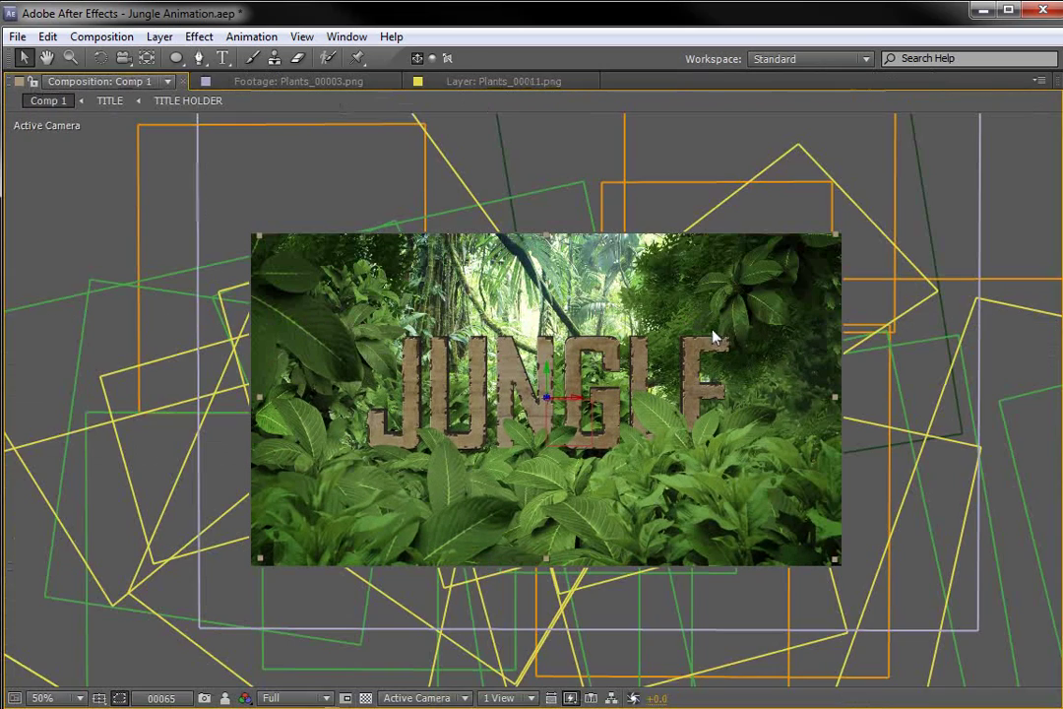
pyautogui.press('`')
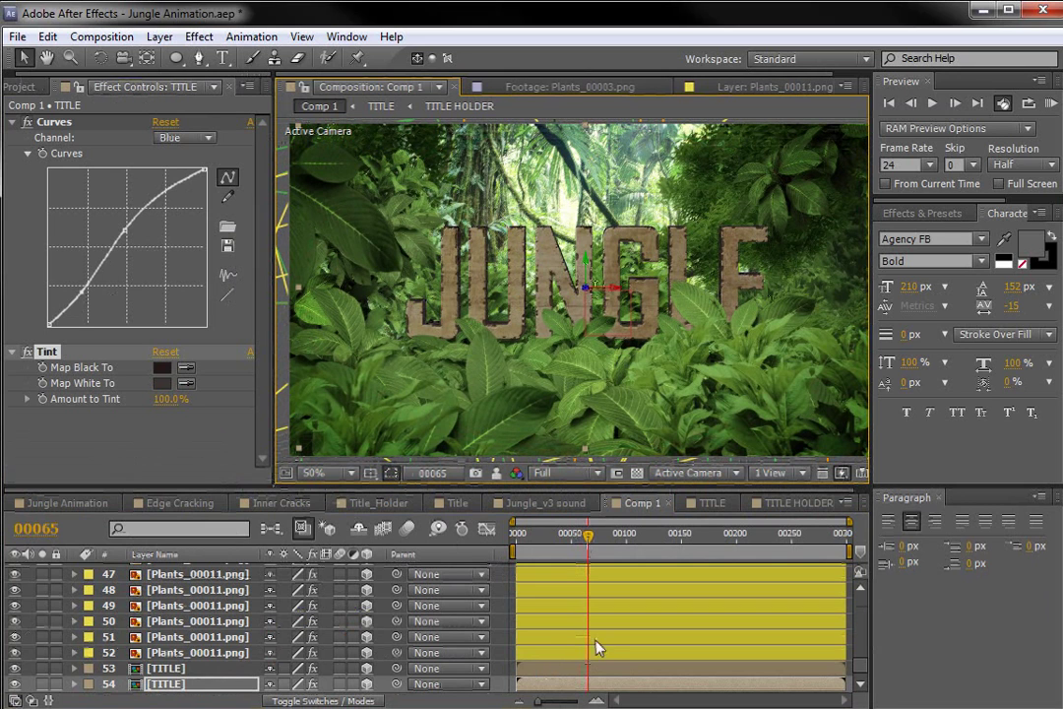
# - Add a new adjustment layer at the top of Comp 1 and apply a Curves effect to it
pyautogui.scroll(15, 308, 622)
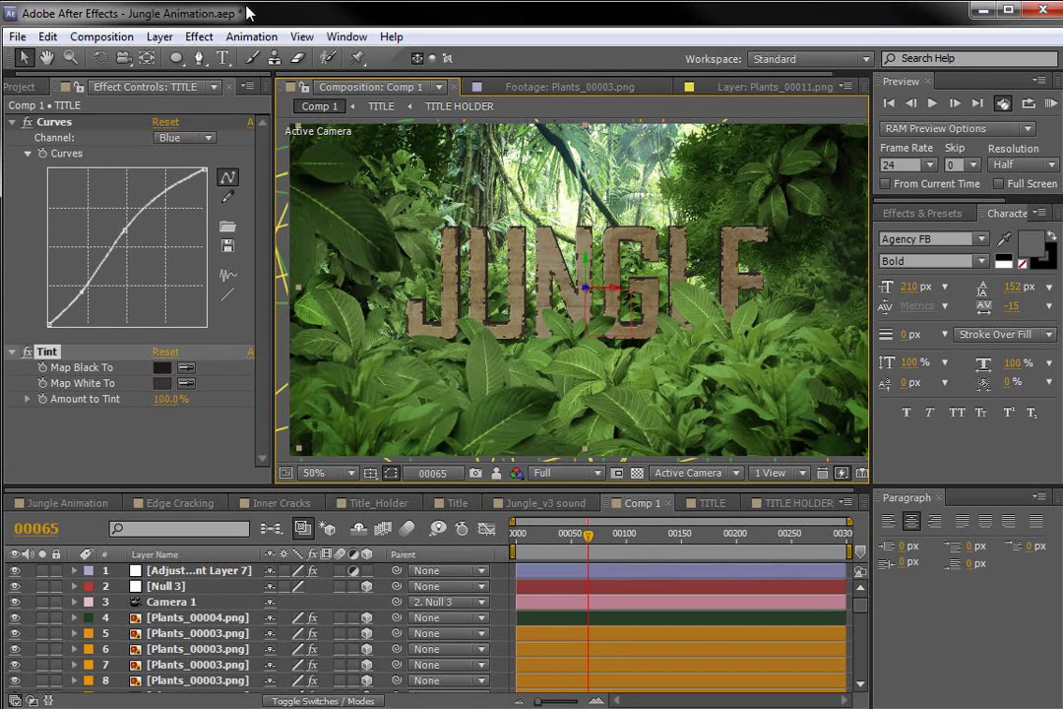
pyautogui.click(158, 37)
pyautogui.moveTo(182, 62)
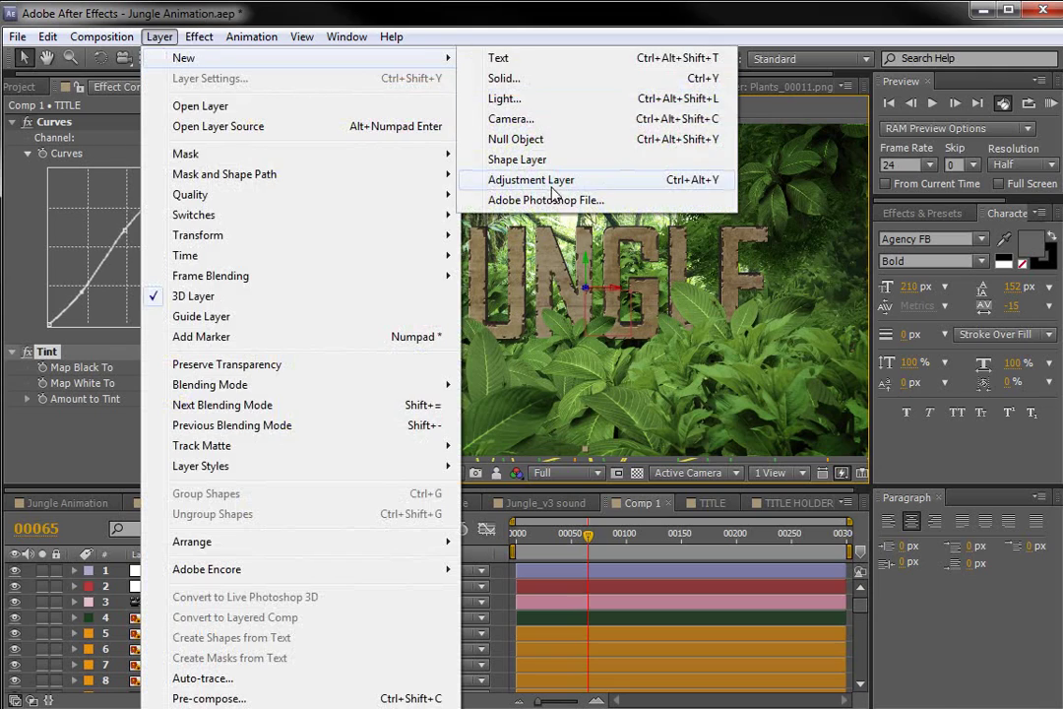
pyautogui.click(551, 182)
pyautogui.click(199, 36)
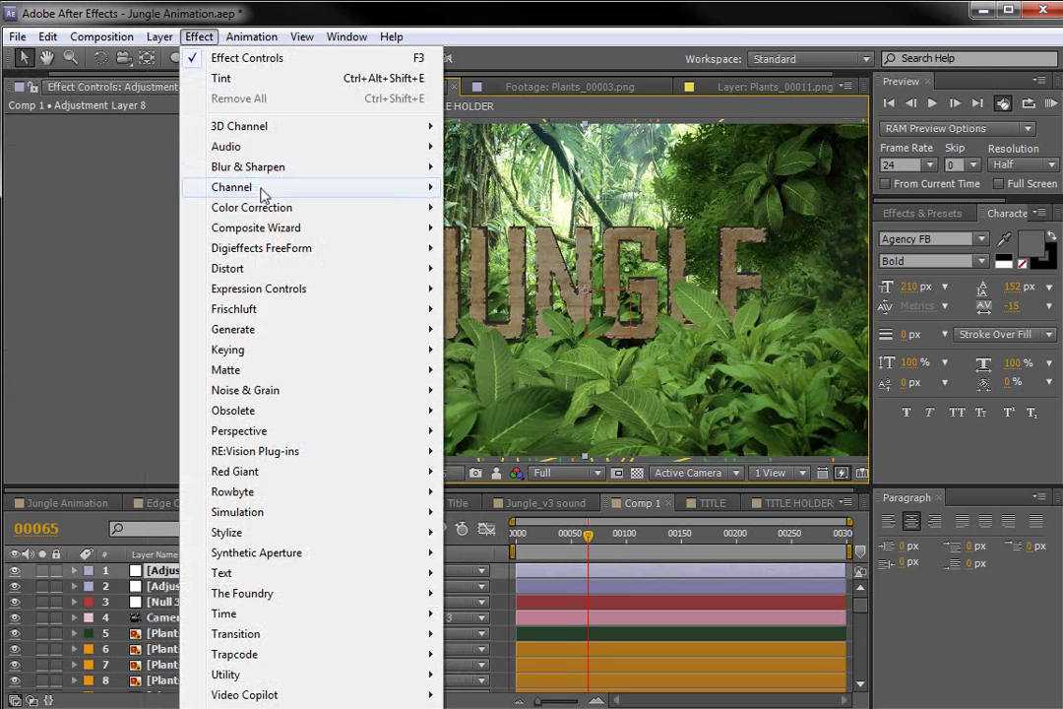
pyautogui.moveTo(264, 208)
pyautogui.click(451, 534)
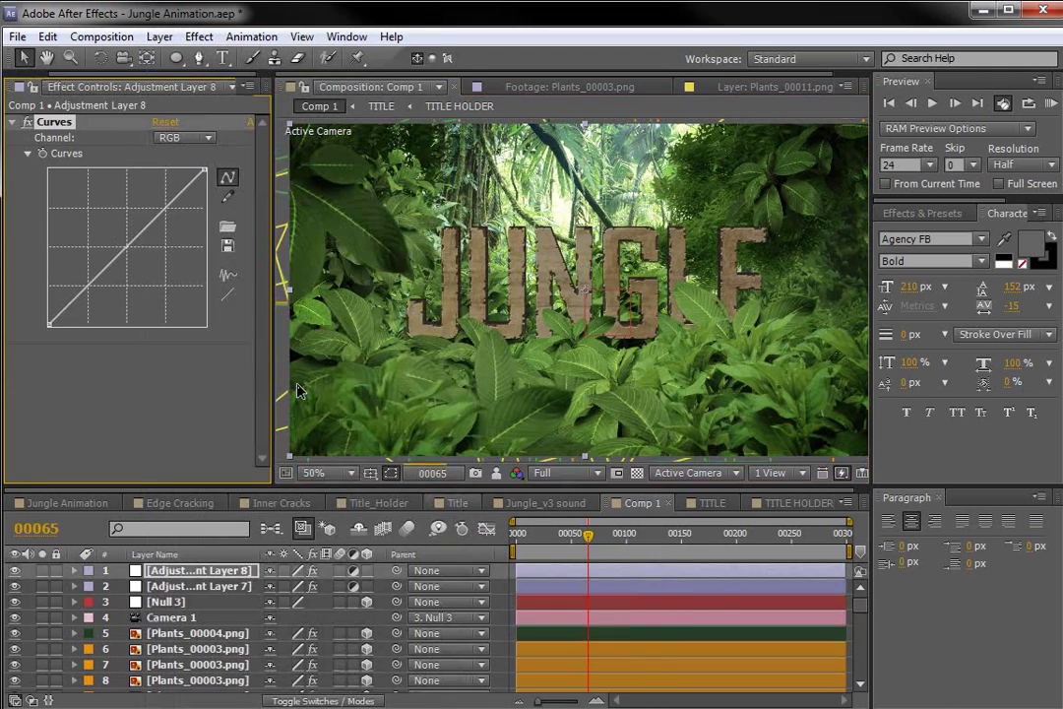
# - Shape the adjustment layer's RGB curve into an S, raising the upper midtones and lowering the shadows
pyautogui.moveTo(126, 246); pyautogui.dragTo(143, 228)
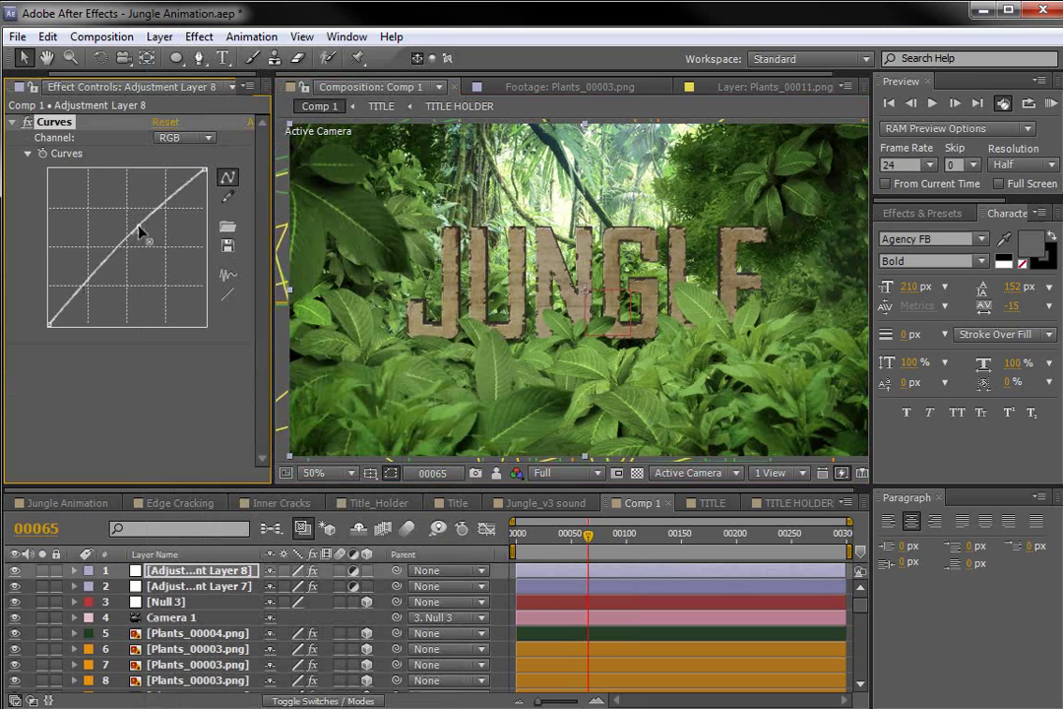
pyautogui.moveTo(103, 264); pyautogui.dragTo(102, 280)
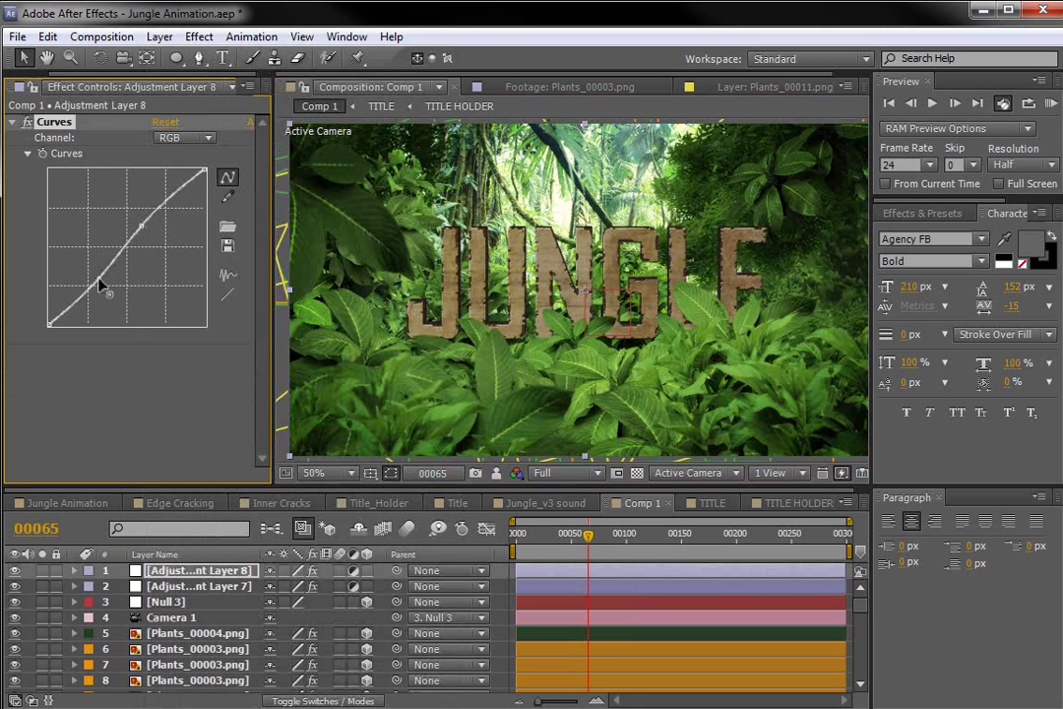
pyautogui.moveTo(68, 313); pyautogui.dragTo(73, 315)
# - Warm the overall grade by raising the Red curve's midpoint slightly and pulling the Blue midpoint slightly down
pyautogui.click(184, 137)
pyautogui.click(187, 175)
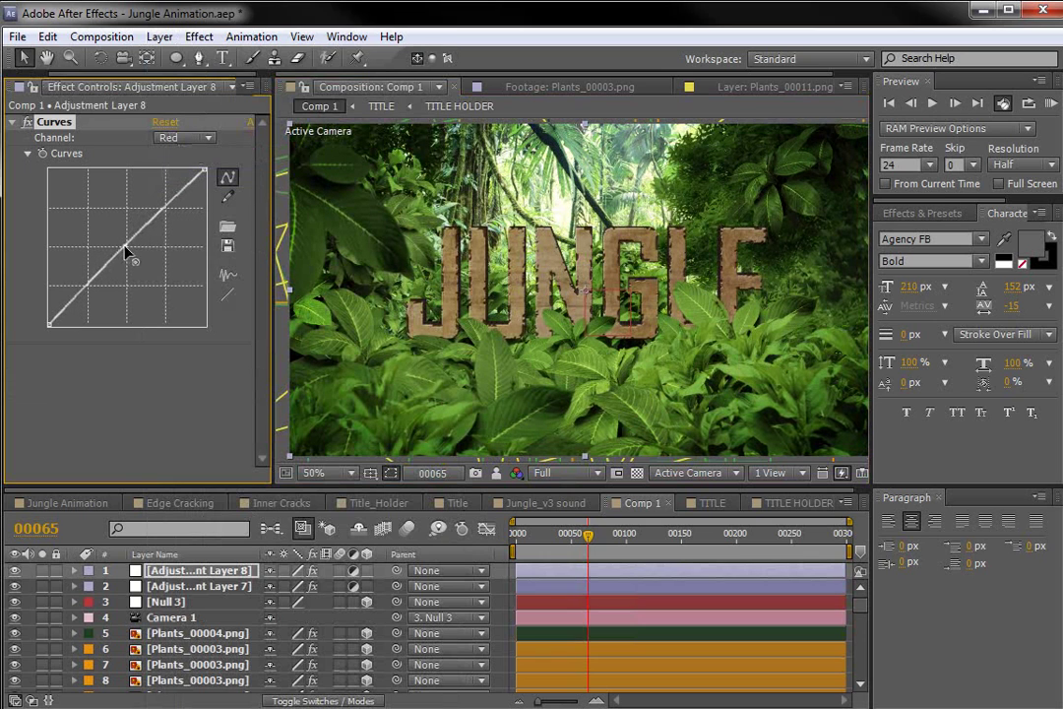
pyautogui.click(184, 138)
pyautogui.click(195, 217)
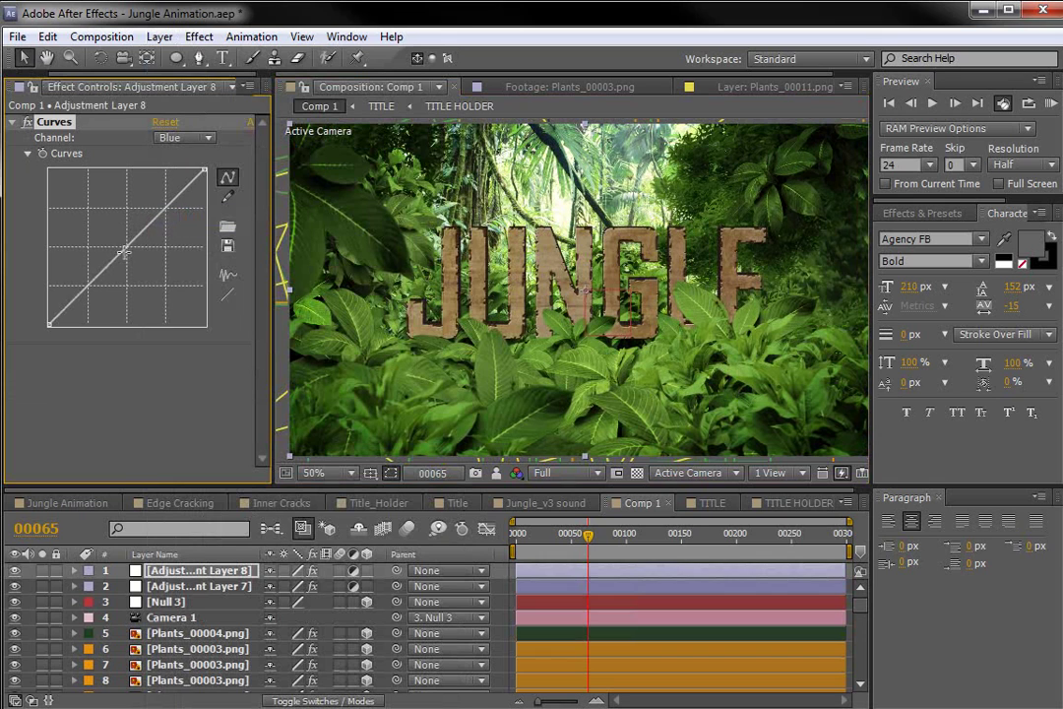
pyautogui.click(128, 251)
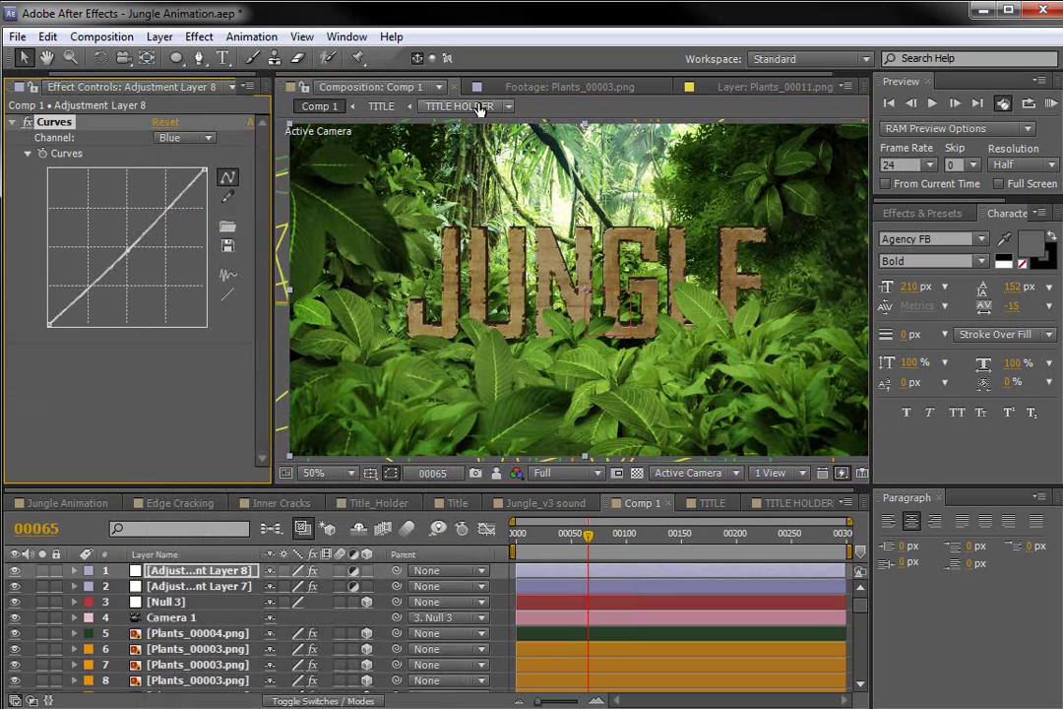
# - Apply a Stylize Glow effect to the new adjustment layer
pyautogui.click(198, 36)
pyautogui.moveTo(248, 537)
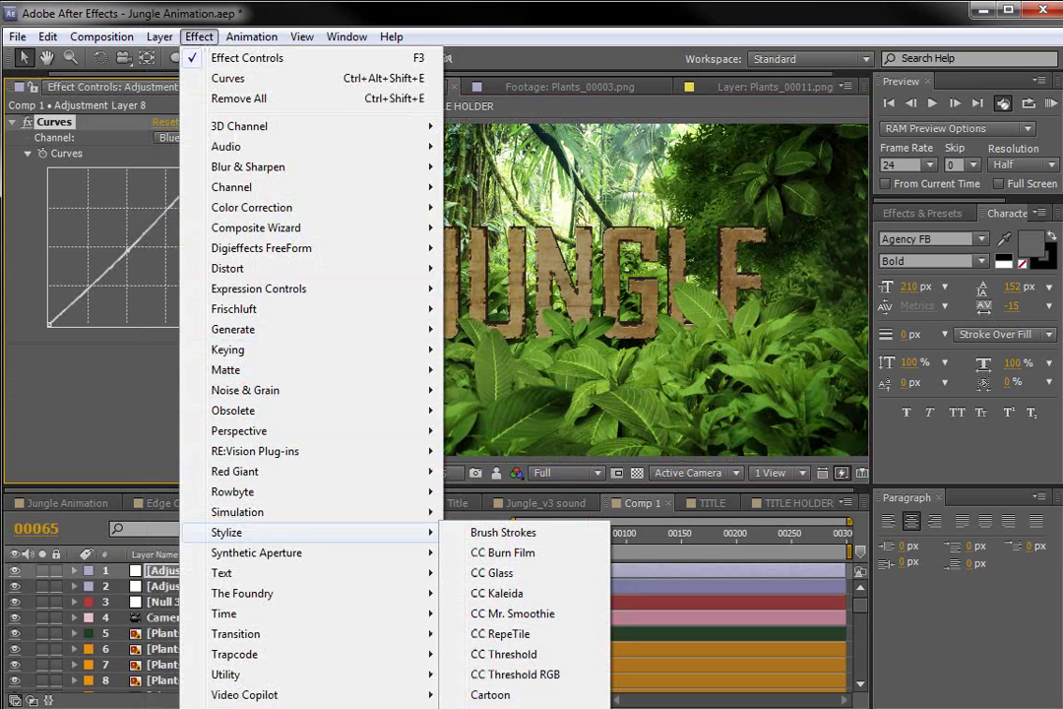
pyautogui.click(484, 708)
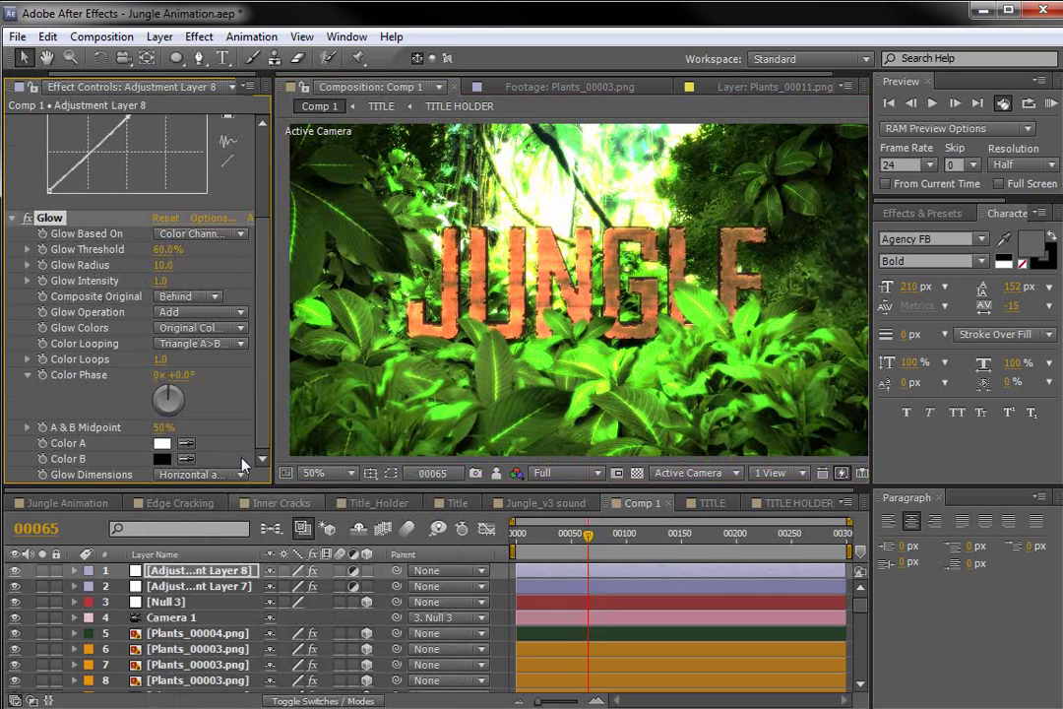
# - Brighten the Extended BG layer slightly by raising the midtone point of its RGB curve
pyautogui.scroll(-15, 202, 669)
pyautogui.click(167, 685)
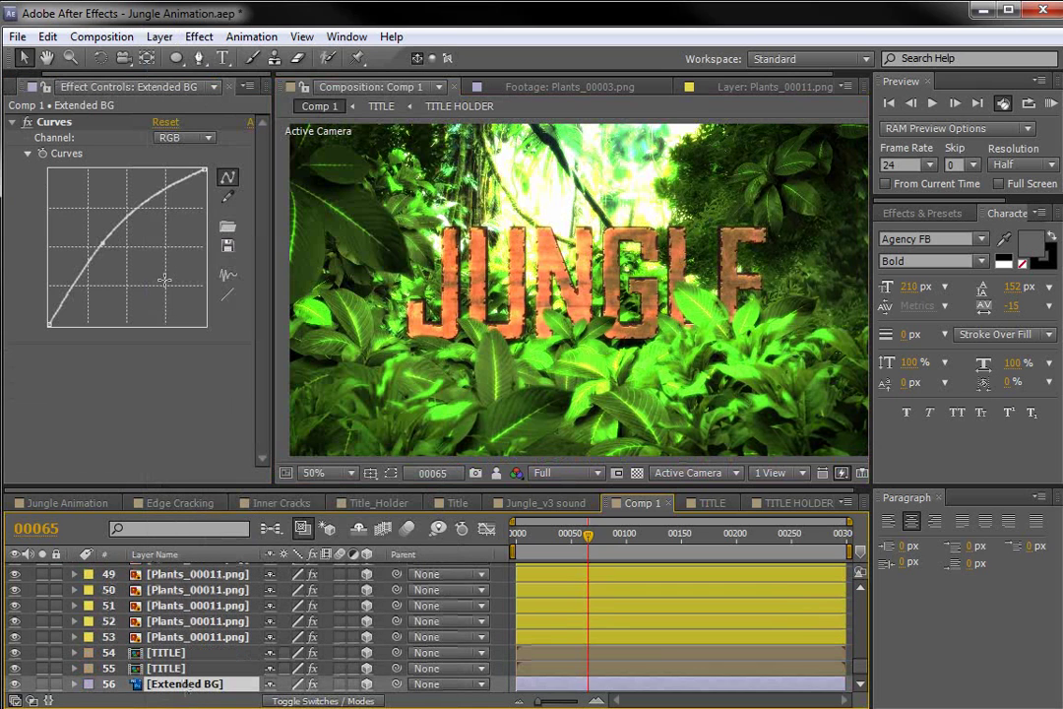
pyautogui.moveTo(106, 240); pyautogui.dragTo(99, 240)
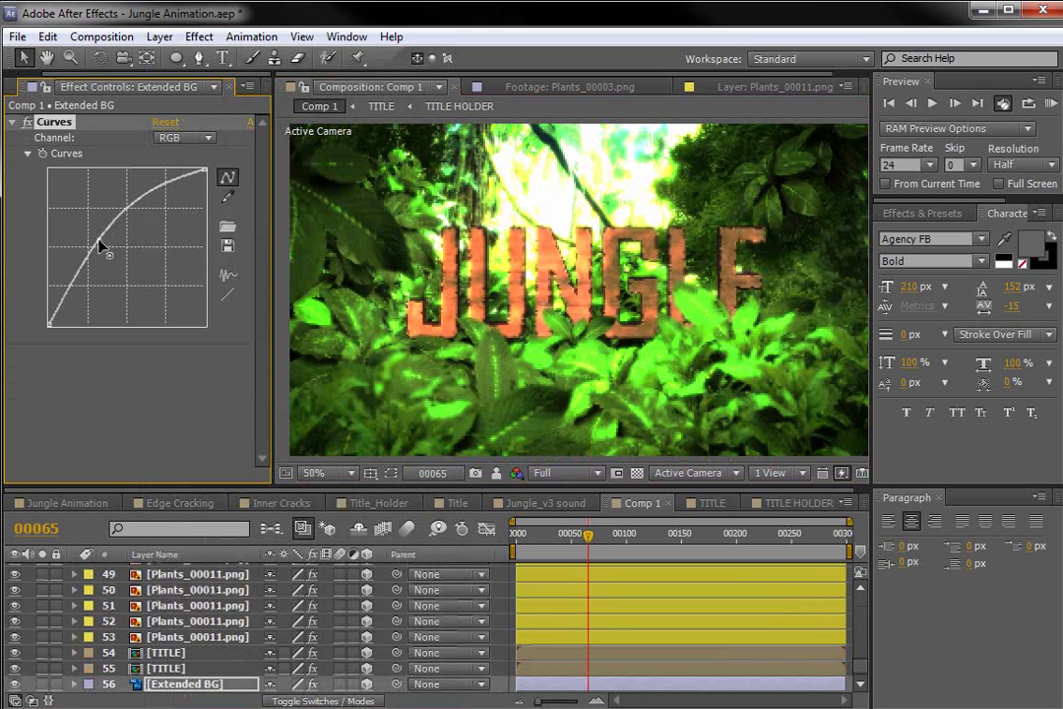
# - Rename the topmost adjustment layer as CC
pyautogui.moveTo(859, 671); pyautogui.dragTo(864, 599)
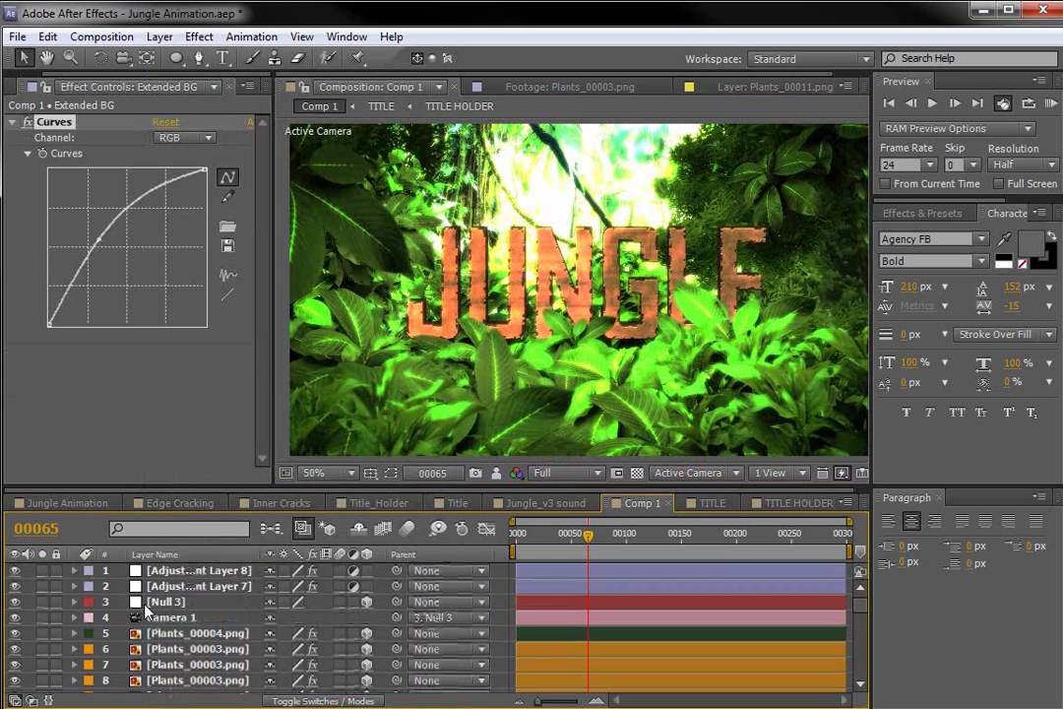
pyautogui.click(175, 572)
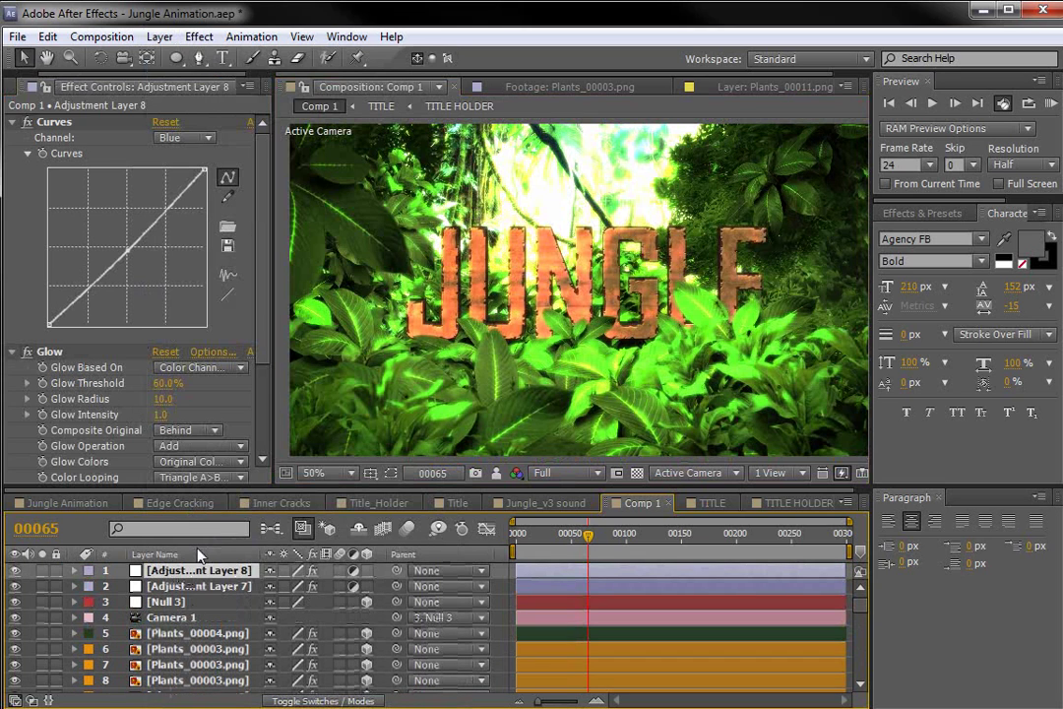
pyautogui.press('Return')
pyautogui.write('CC')
pyautogui.press('Return')
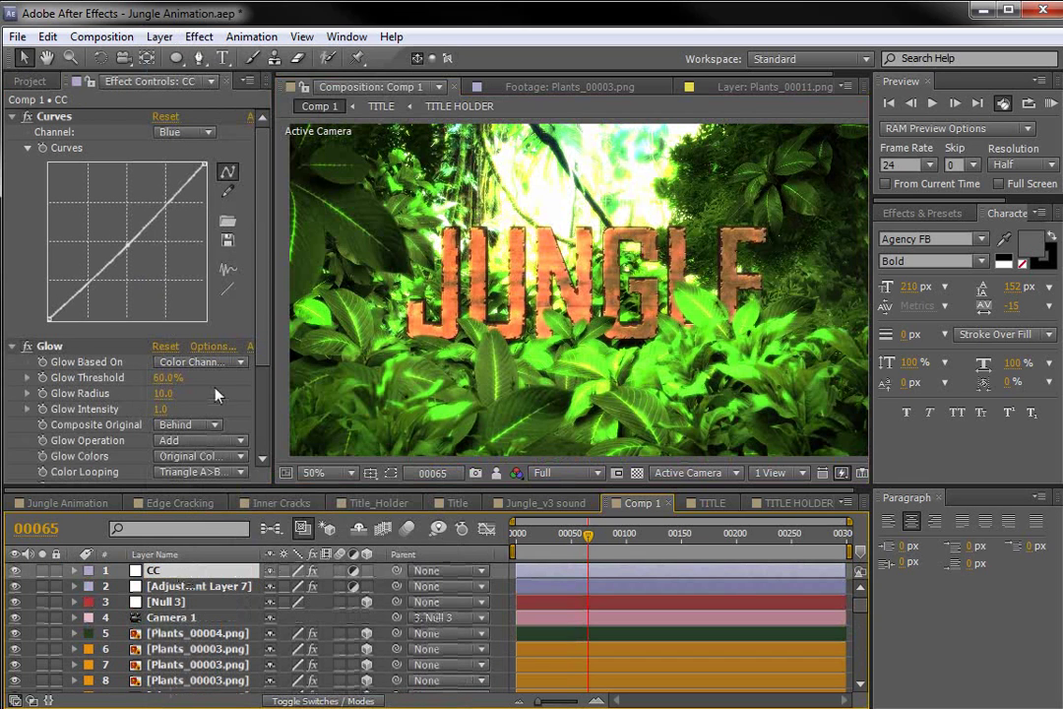
# - Set the CC layer's Glow Threshold to 86.7% and Glow Radius to 245
pyautogui.moveTo(157, 378); pyautogui.dragTo(236, 363)
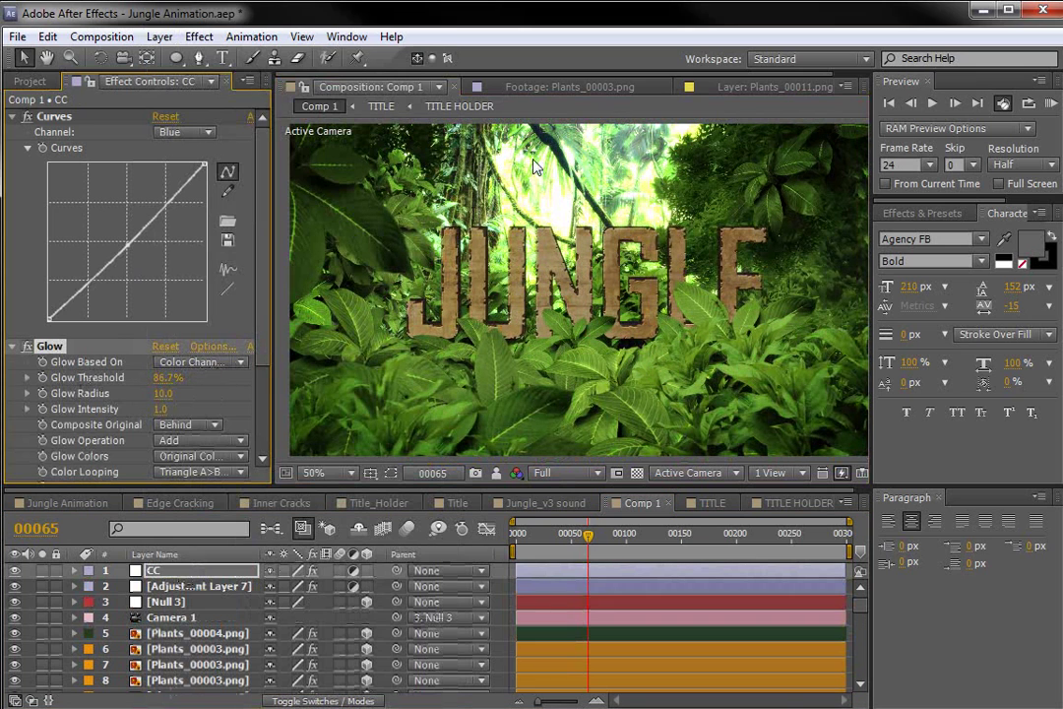
pyautogui.moveTo(164, 393); pyautogui.dragTo(366, 378)
pyautogui.scroll(-3, 263, 279)
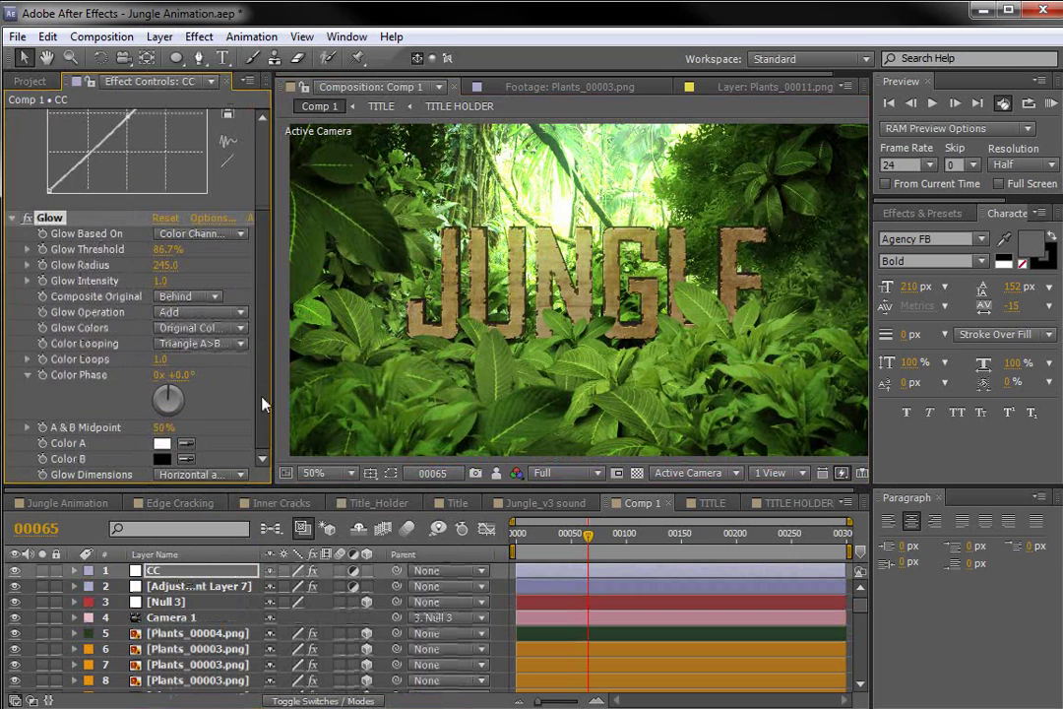
# - Set the Glow's Color A to a light peach orange and Color B to orange (F17B34)
pyautogui.click(161, 444)
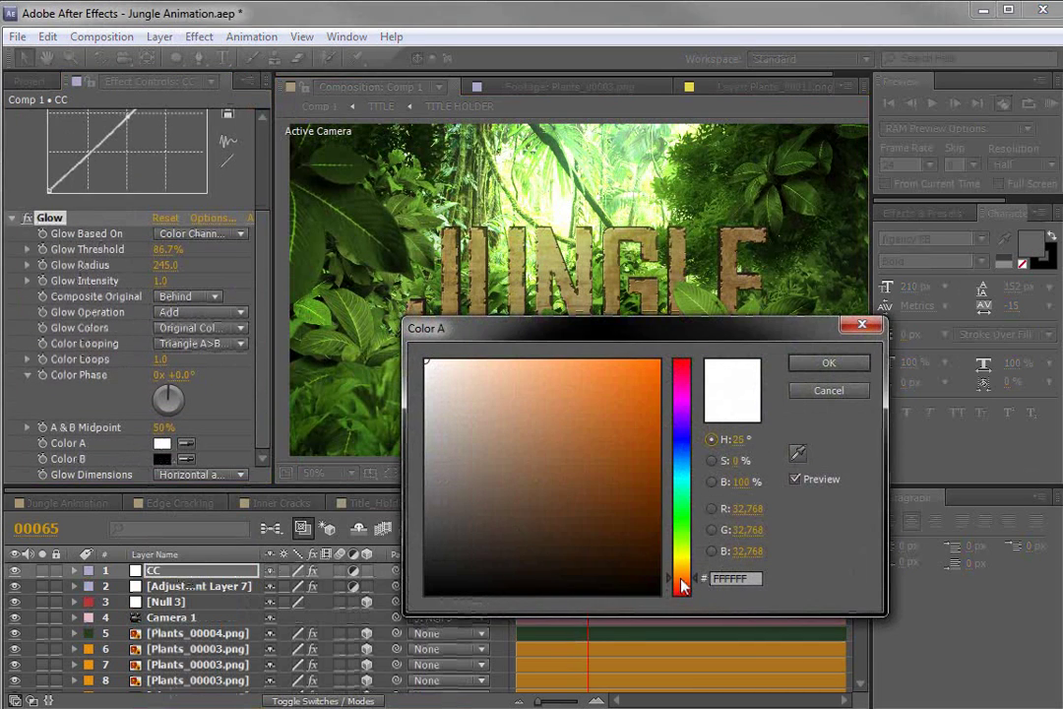
pyautogui.click(531, 355)
pyautogui.click(808, 367)
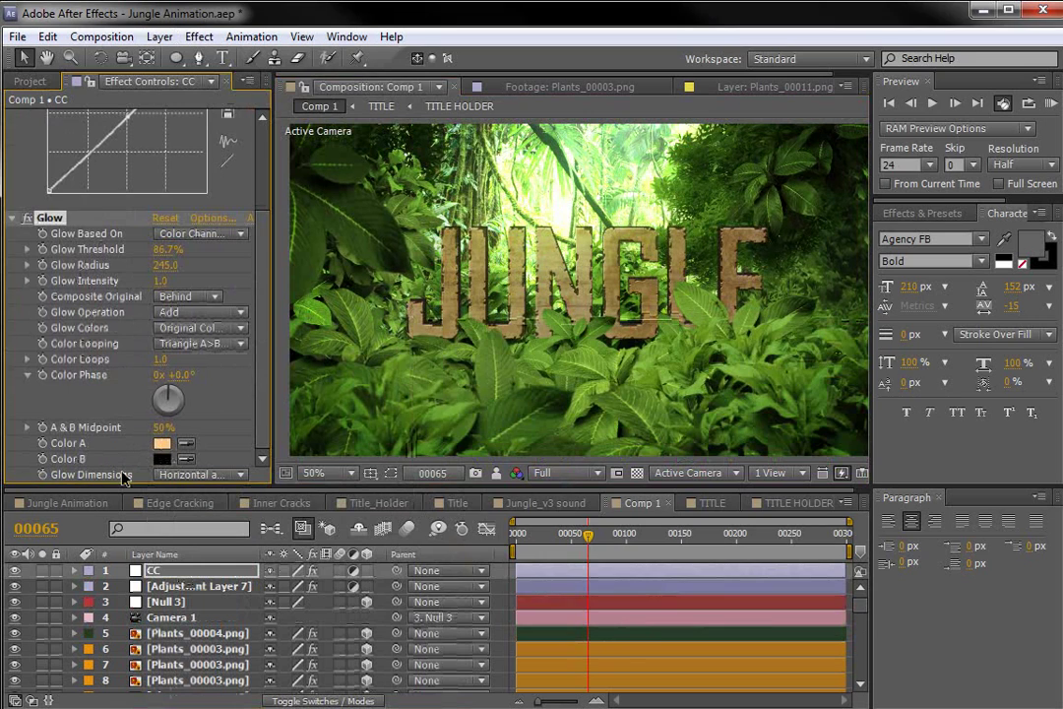
pyautogui.click(161, 459)
pyautogui.click(681, 587)
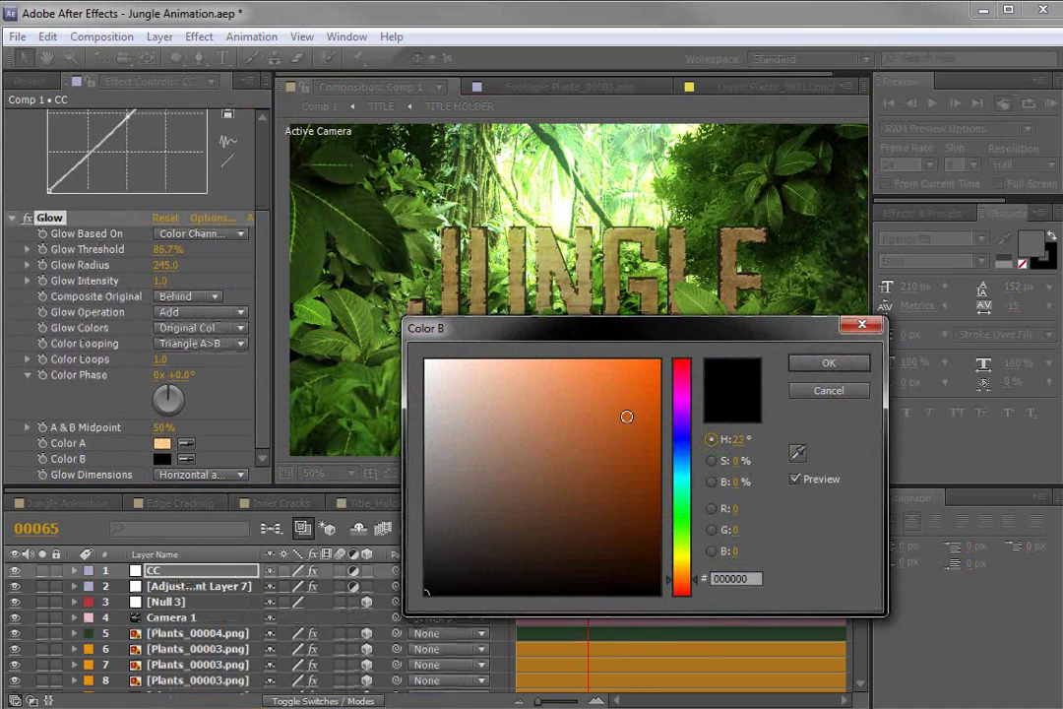
pyautogui.click(624, 376)
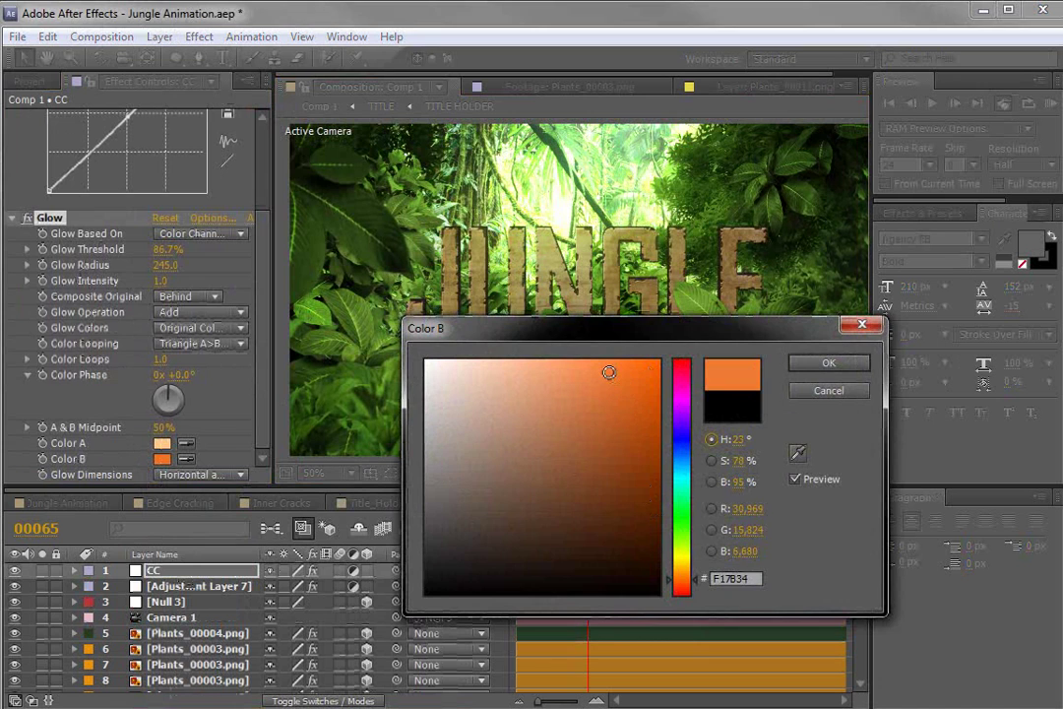
pyautogui.click(837, 363)
# - Raise the Glow Intensity to 2.1 and Glow Radius to 315, and switch Glow Colors to A & B Colors
pyautogui.moveTo(161, 285); pyautogui.dragTo(218, 232)
pyautogui.moveTo(171, 265); pyautogui.dragTo(233, 265)
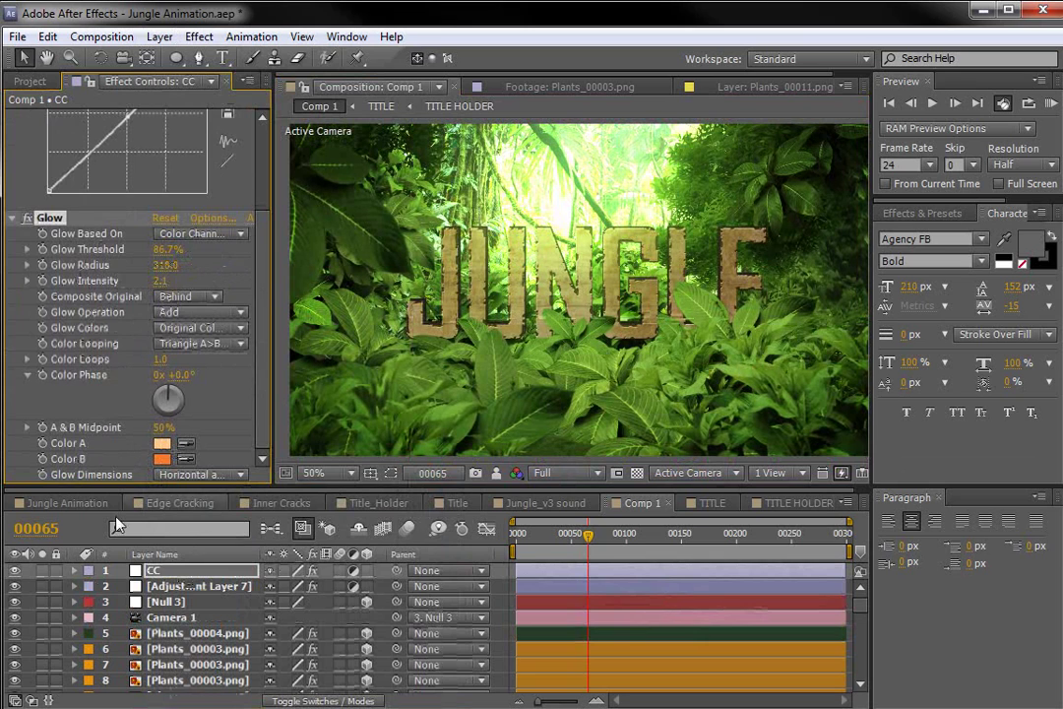
pyautogui.click(181, 334)
pyautogui.click(212, 367)
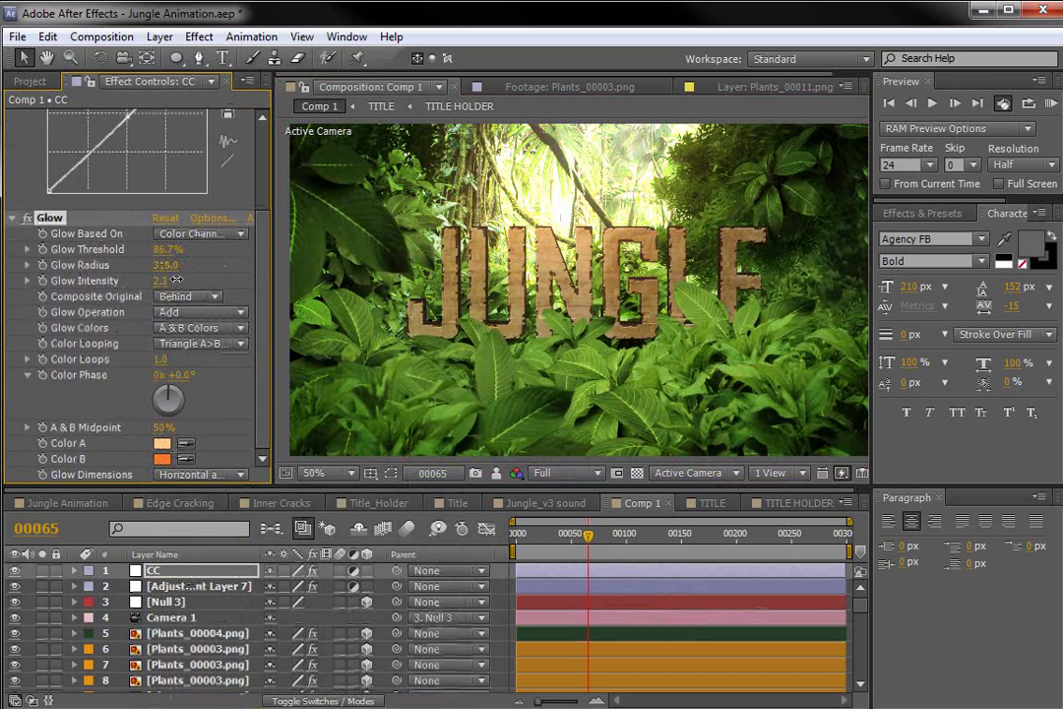
# - Strengthen the glow to Intensity 4.5 and Radius 509, and review the result at frame 87
pyautogui.moveTo(161, 281); pyautogui.dragTo(365, 273)
pyautogui.moveTo(165, 266); pyautogui.dragTo(264, 253)
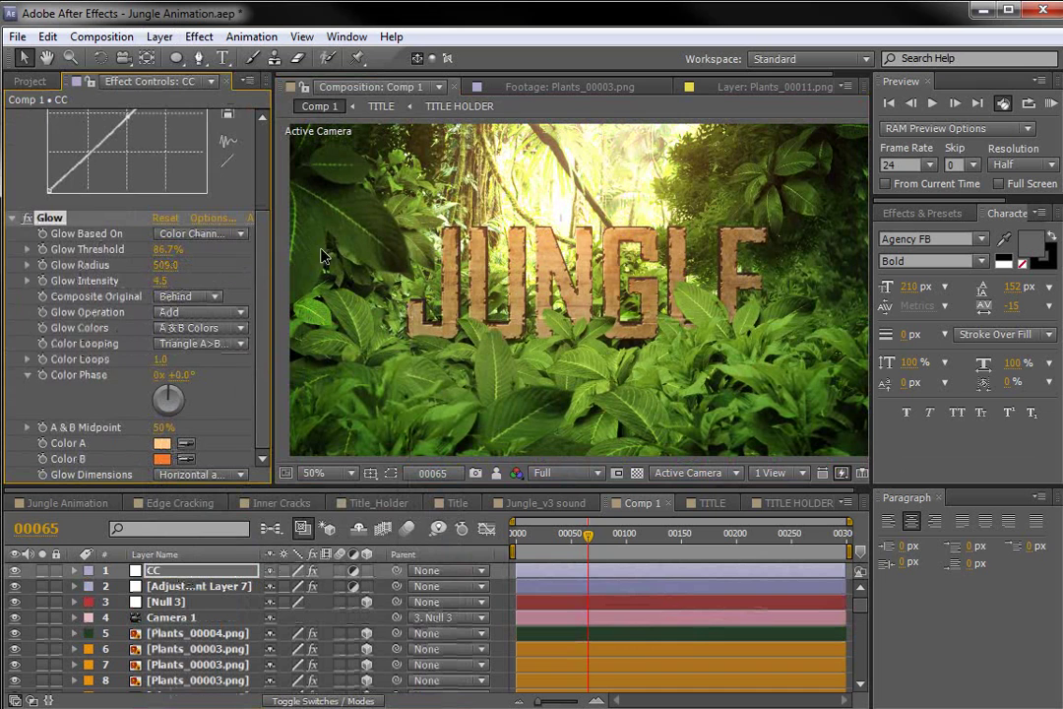
pyautogui.moveTo(162, 280); pyautogui.dragTo(128, 281)
pyautogui.moveTo(588, 535); pyautogui.dragTo(617, 555)
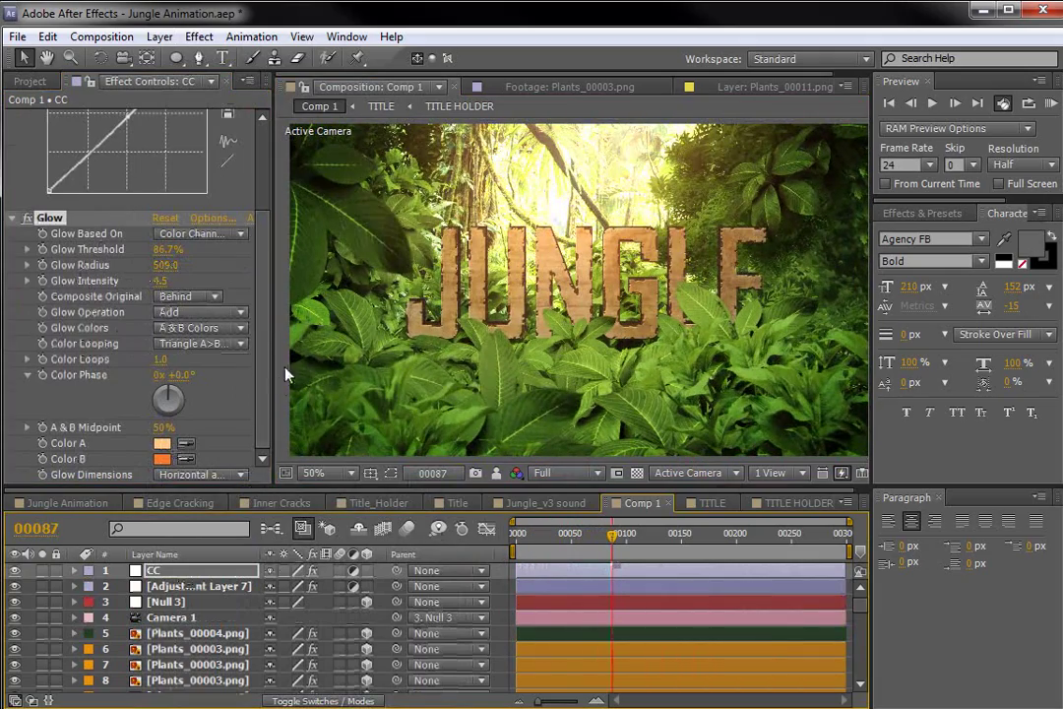
pyautogui.scroll(1, 564, 363)
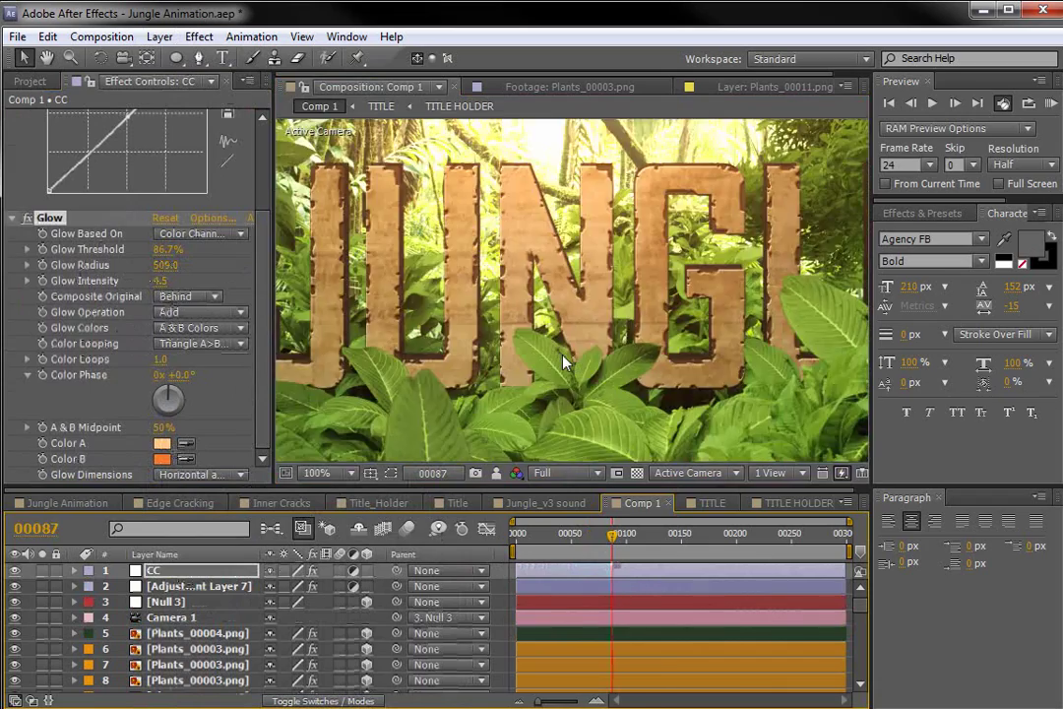
pyautogui.press('`')
pyautogui.press('`')
pyautogui.scroll(-1, 564, 362)
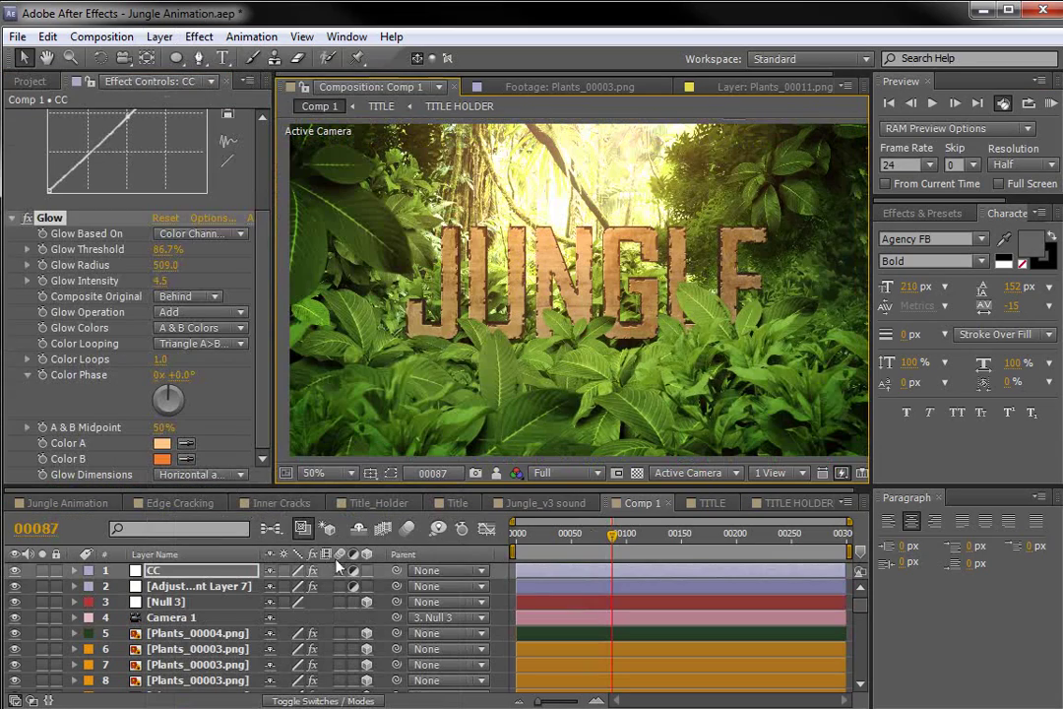
# - Turn on the motion blur switch for all layers in Comp 1 that support it
pyautogui.click(183, 584)
pyautogui.click(183, 574)
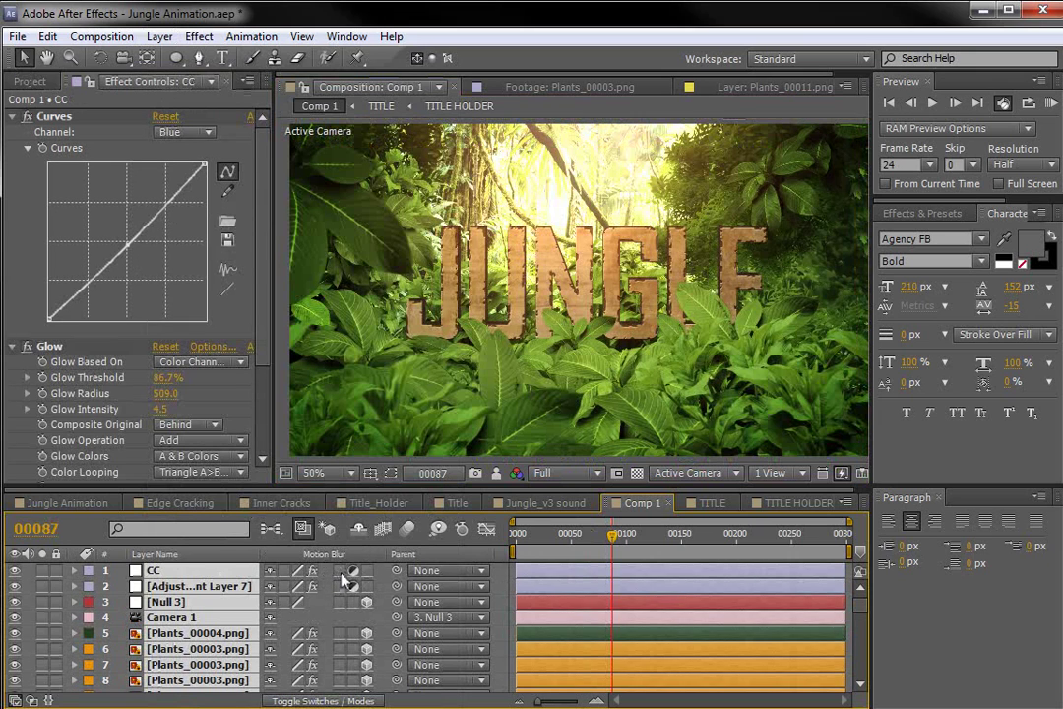
pyautogui.click(548, 618)
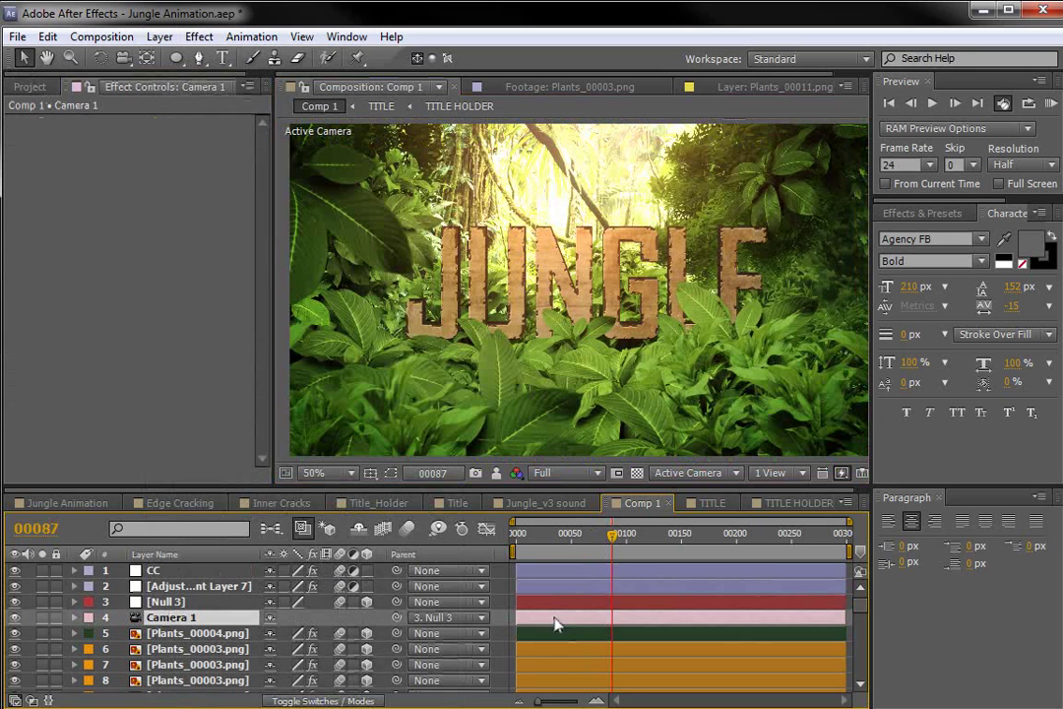
# - Preview the composition's motion blur during the camera move, checking around frames 26, 50 and 76
pyautogui.click(545, 534)
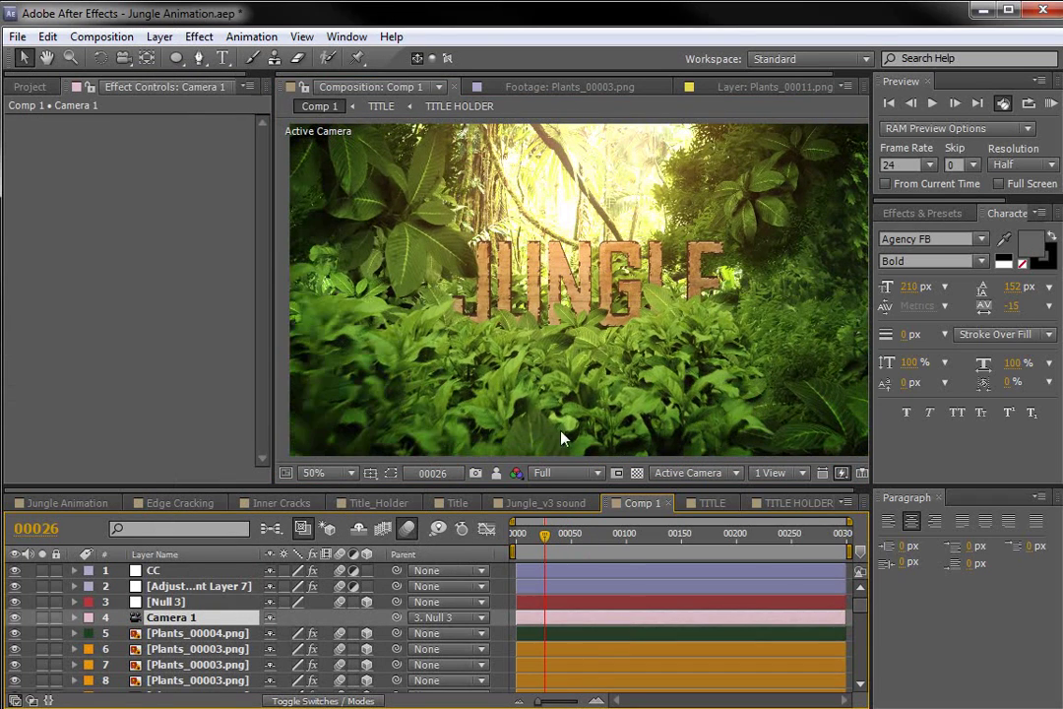
pyautogui.press('space')
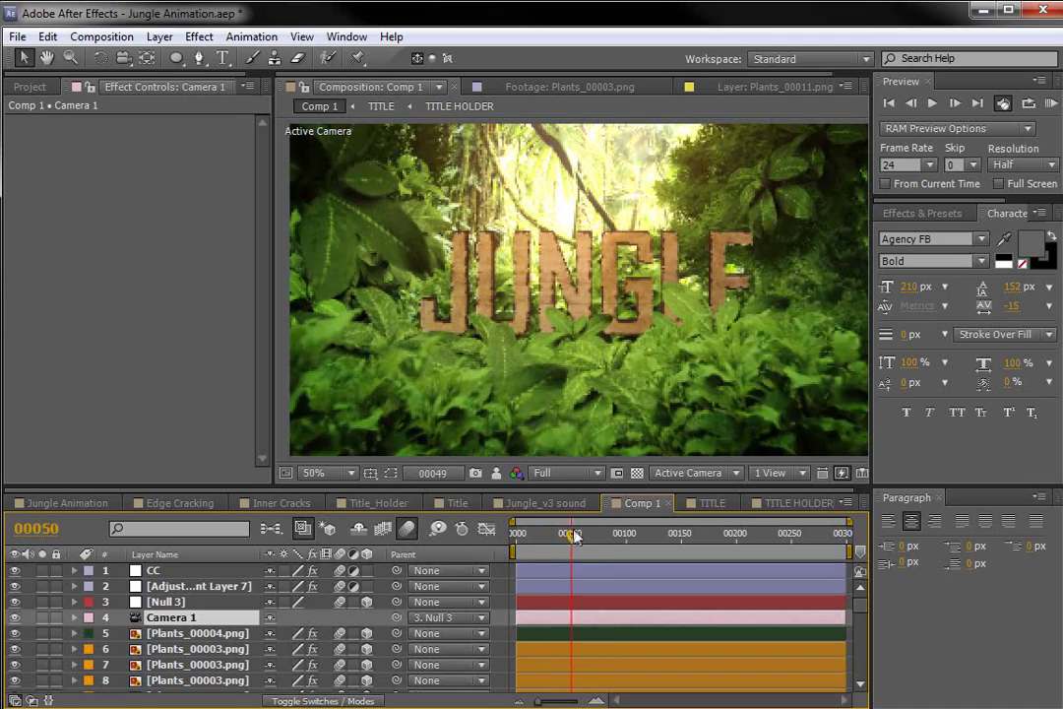
pyautogui.click(597, 533)
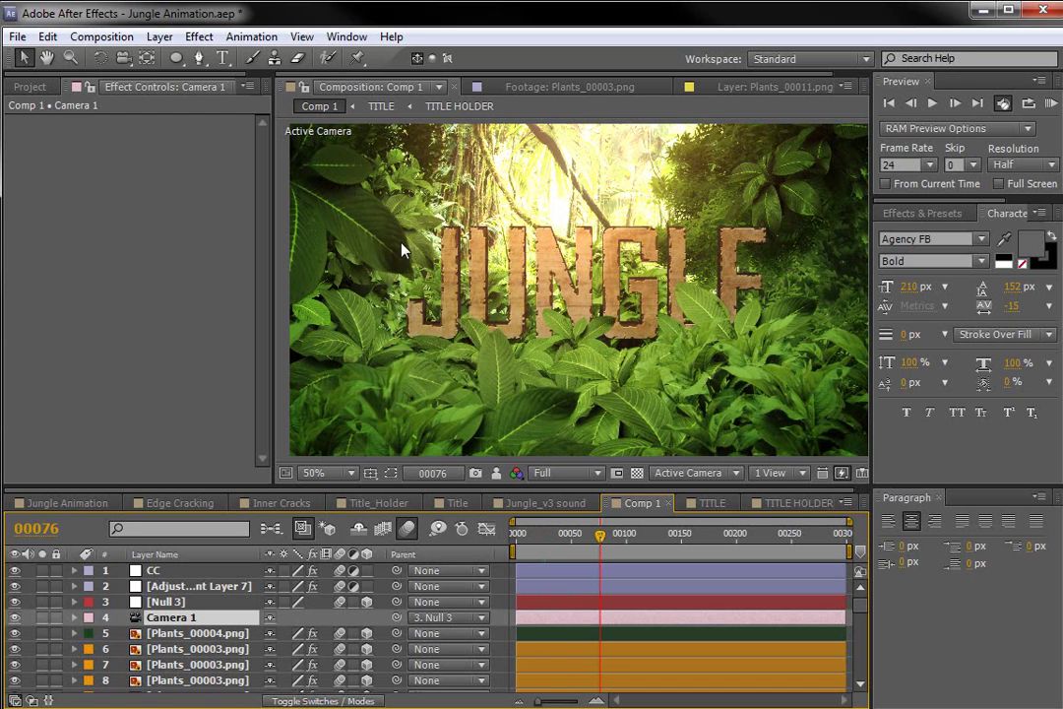
# - At frame 20, turn on Camera 1's Depth of Field and set its Aperture to 122.7 pixels
pyautogui.moveTo(568, 538); pyautogui.dragTo(539, 541)
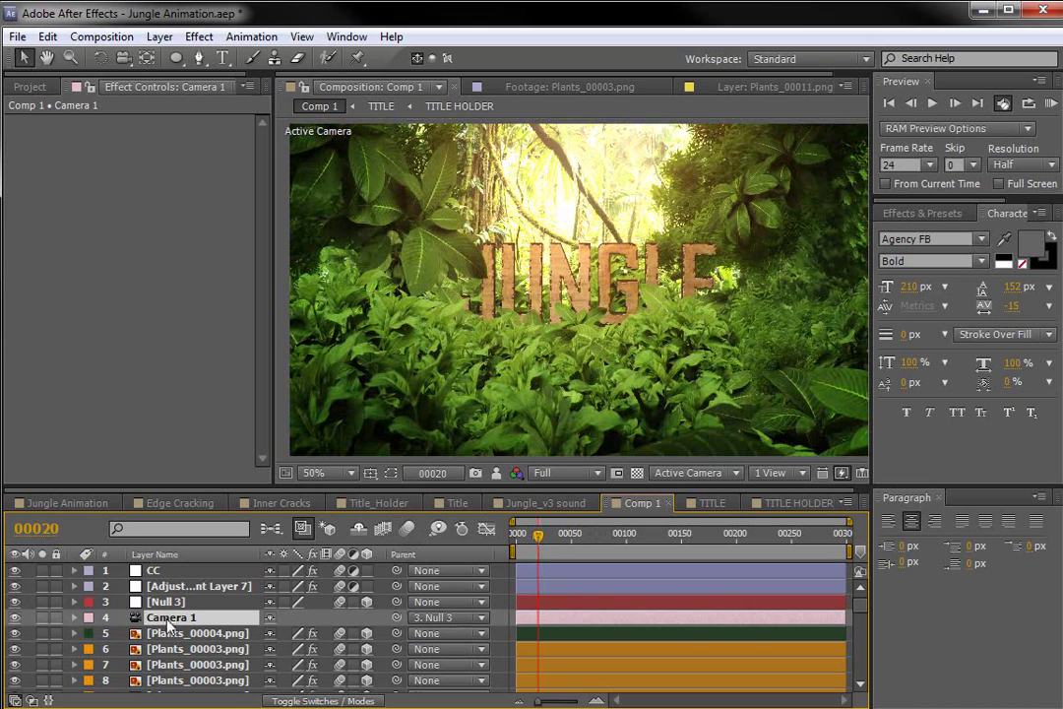
pyautogui.press('a')
pyautogui.press('a')
pyautogui.scroll(-3, 331, 622)
pyautogui.scroll(3, 331, 622)
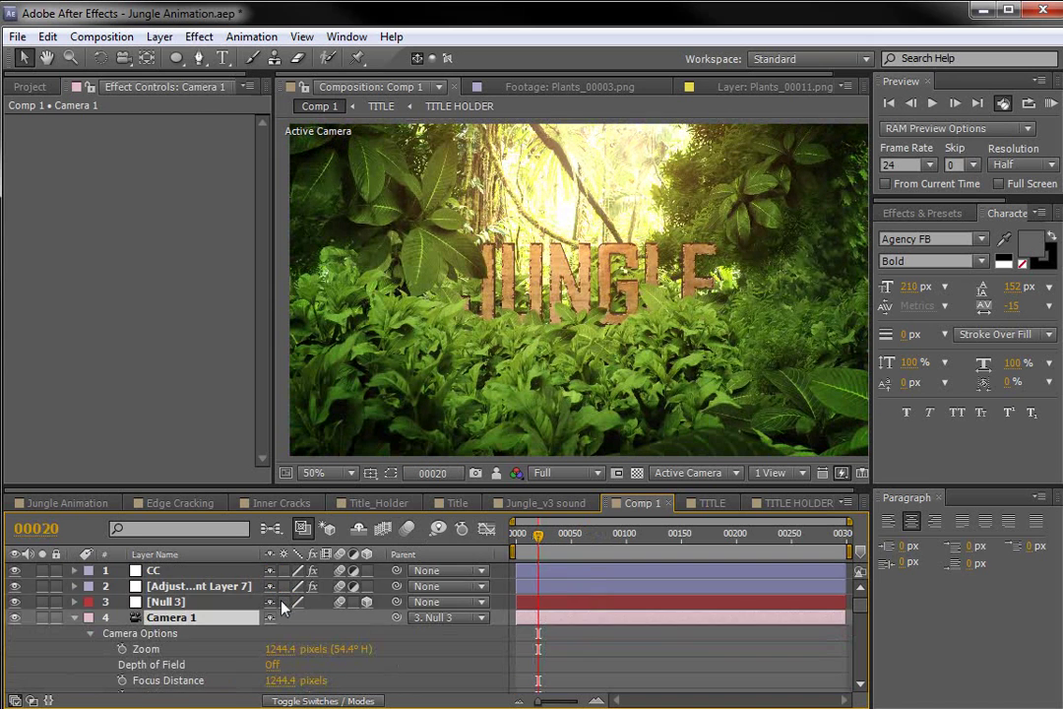
pyautogui.moveTo(293, 487); pyautogui.dragTo(288, 440)
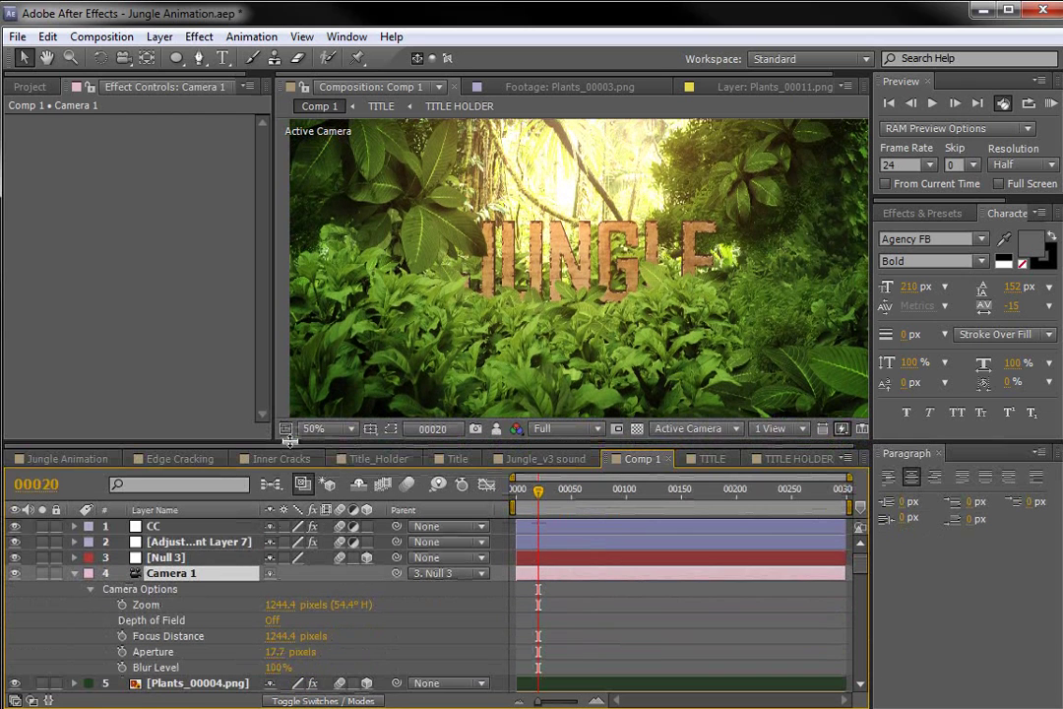
pyautogui.click(274, 620)
pyautogui.moveTo(288, 652); pyautogui.dragTo(353, 639)
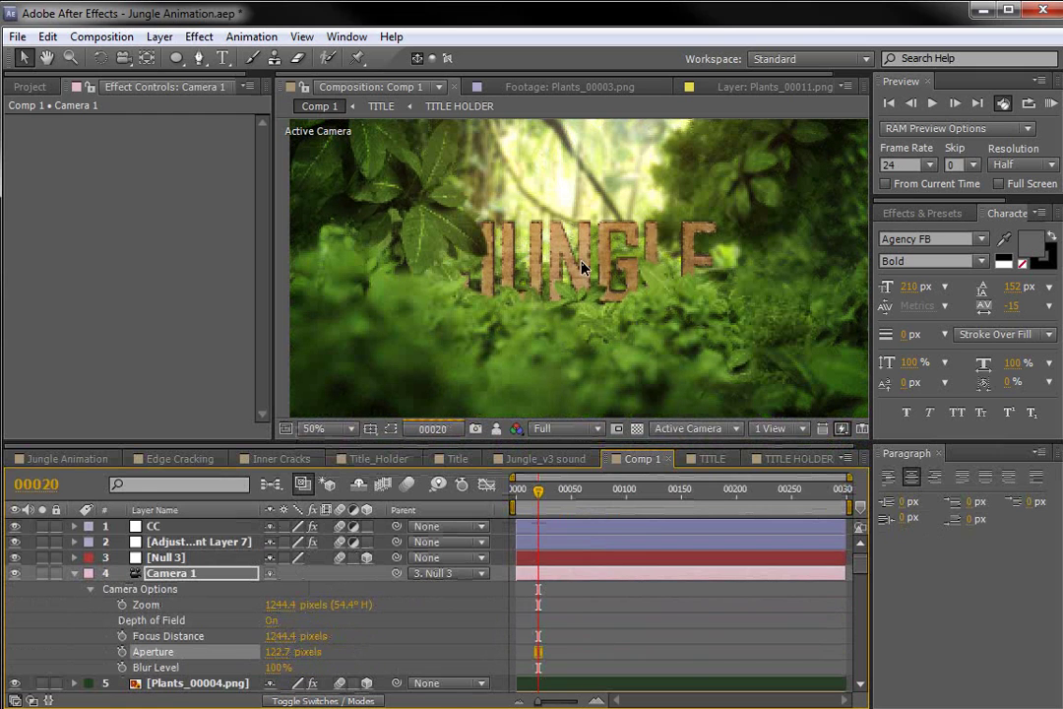
# - Examine the depth-of-field blur around the JUNGLE title at frame 68 in an enlarged composition view
pyautogui.click(590, 492)
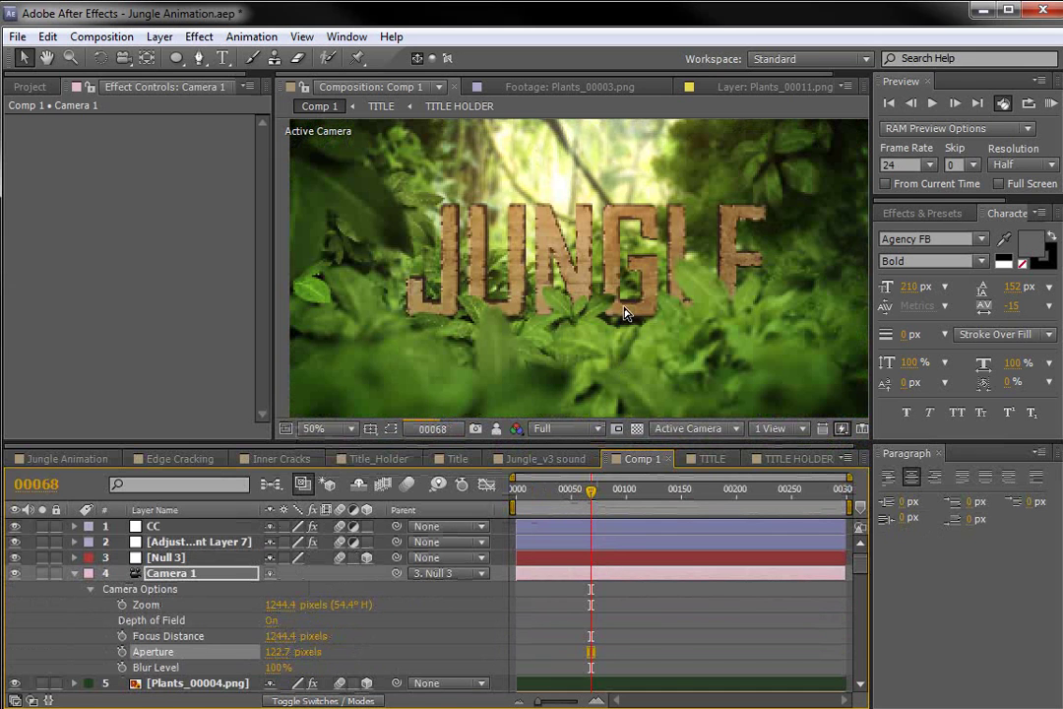
pyautogui.press('`')
pyautogui.scroll(2, 514, 433)
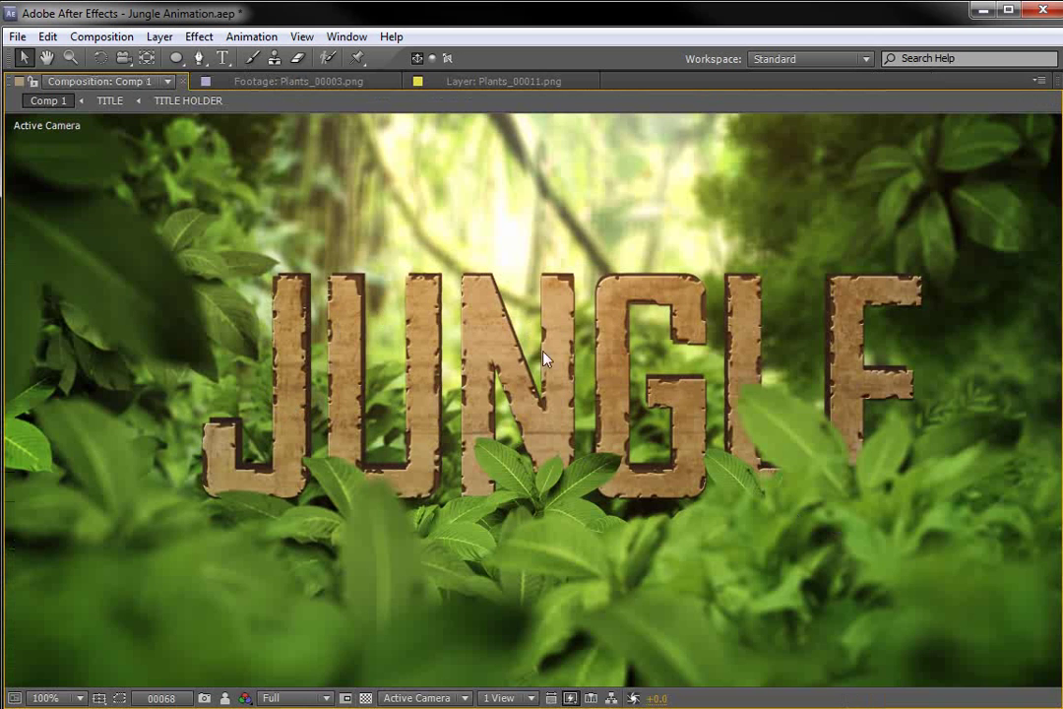
pyautogui.press('`')
pyautogui.scroll(-2, 541, 300)
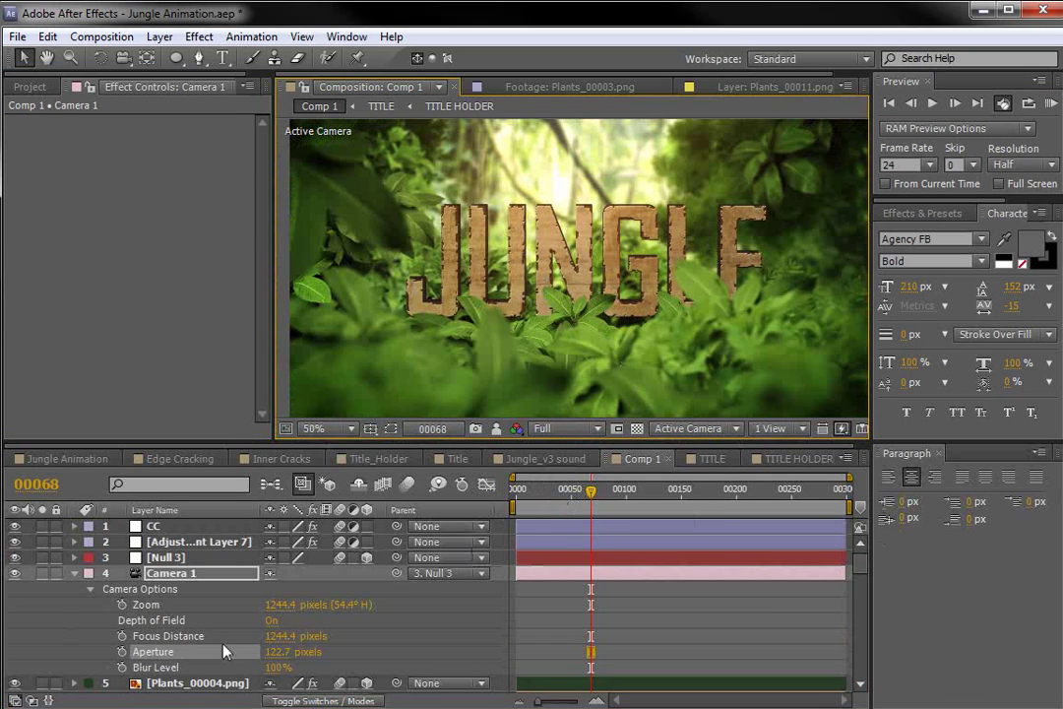
# - Turn off Camera 1's Depth of Field and save the project
pyautogui.click(269, 620)
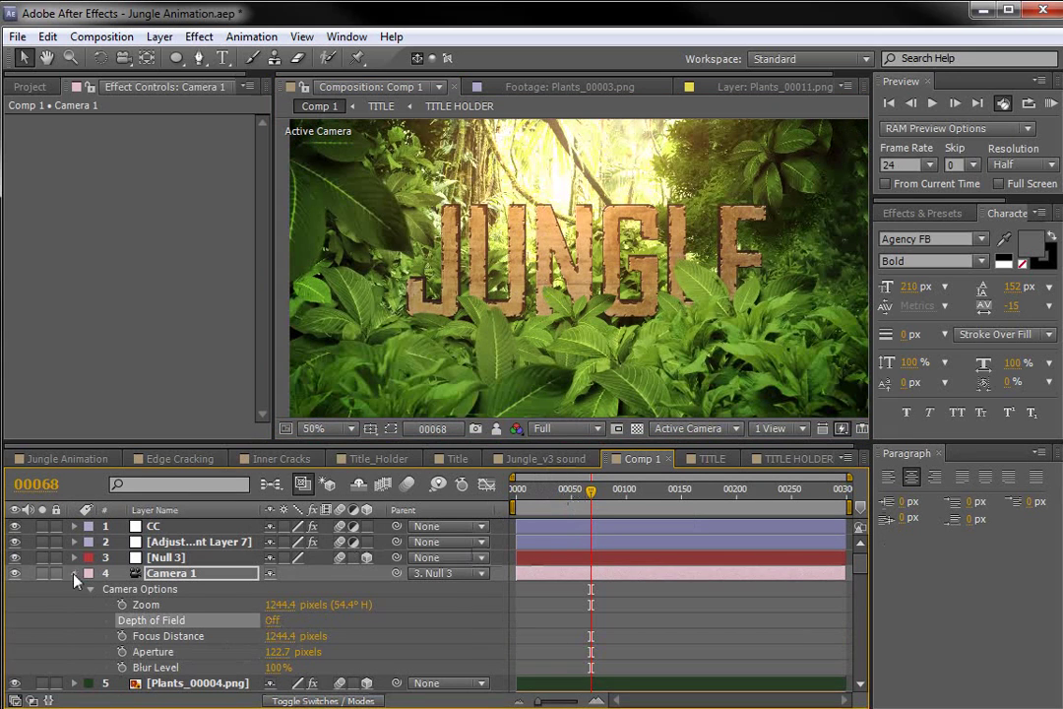
pyautogui.click(75, 573)
pyautogui.click(540, 593)
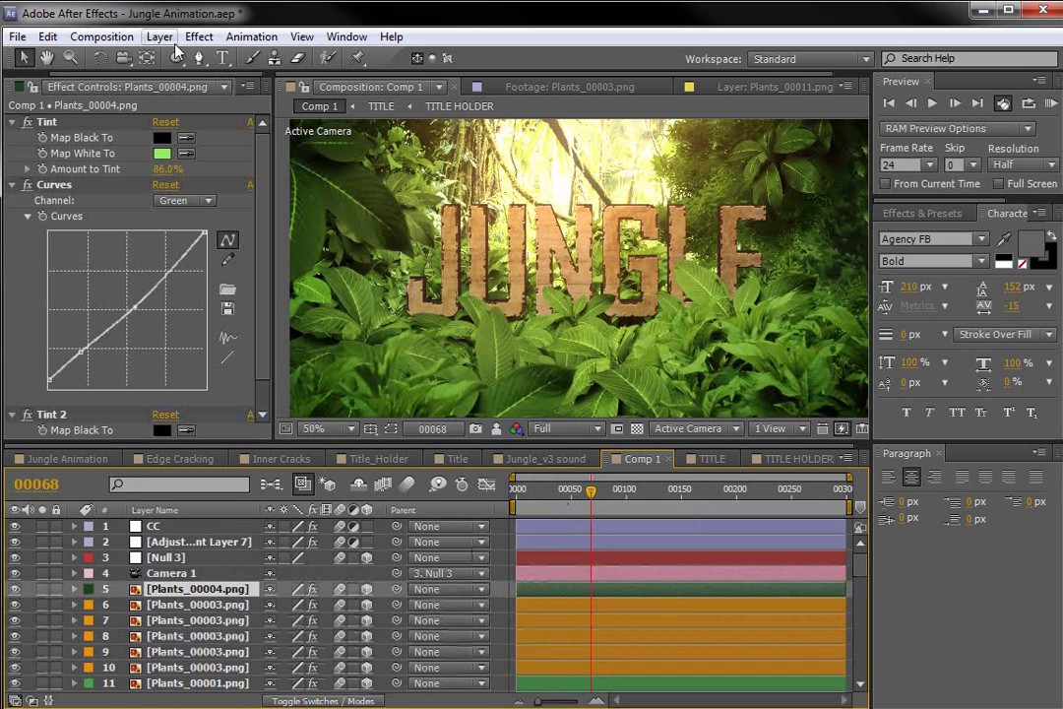
pyautogui.click(18, 37)
pyautogui.click(39, 342)
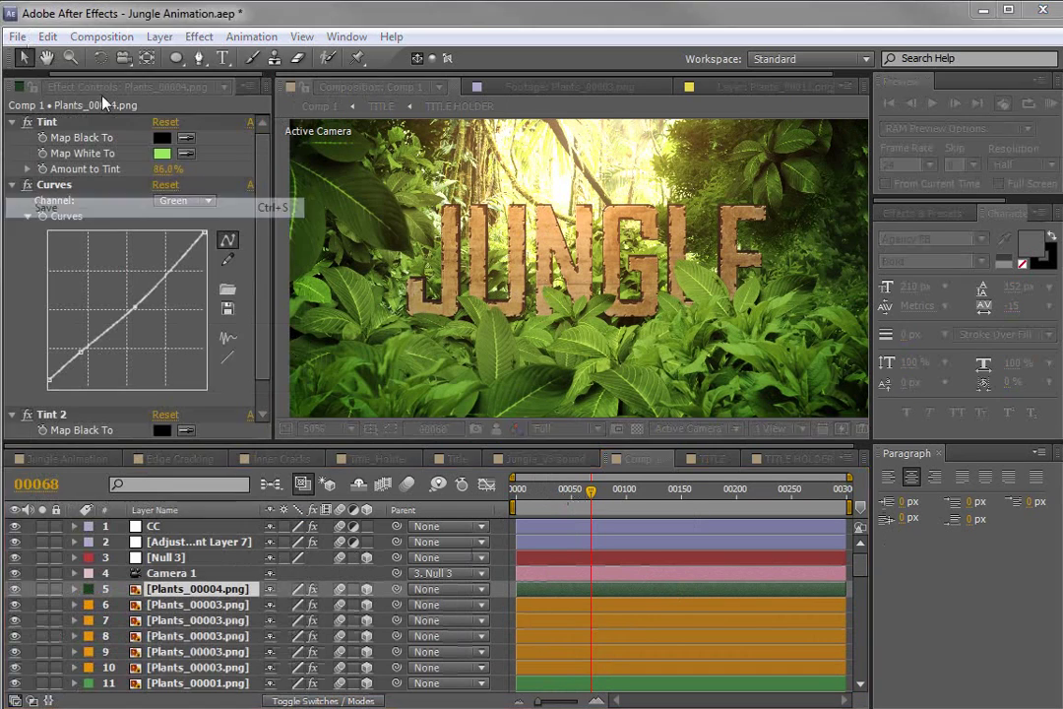
# - Create a black 1280 x 720 px solid above all other layers and solo it
pyautogui.click(158, 37)
pyautogui.click(159, 37)
pyautogui.click(159, 37)
pyautogui.moveTo(167, 64)
pyautogui.click(566, 77)
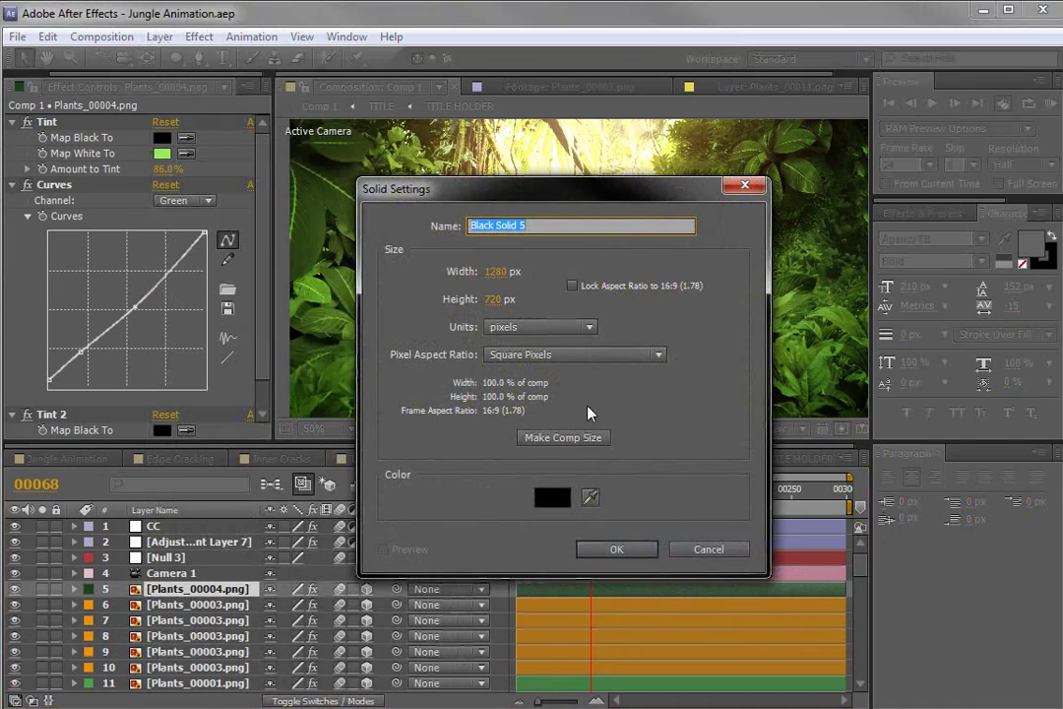
pyautogui.click(616, 548)
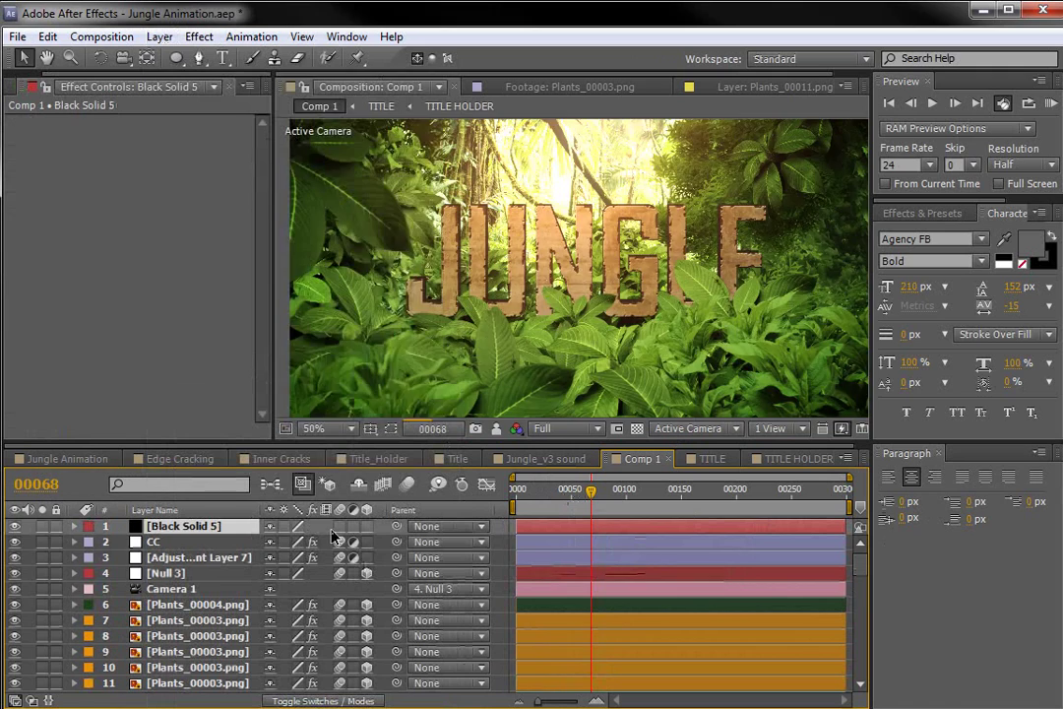
pyautogui.click(41, 526)
# - Find the CC Particle World effect by searching for "part" and apply it to the black solid
pyautogui.click(920, 213)
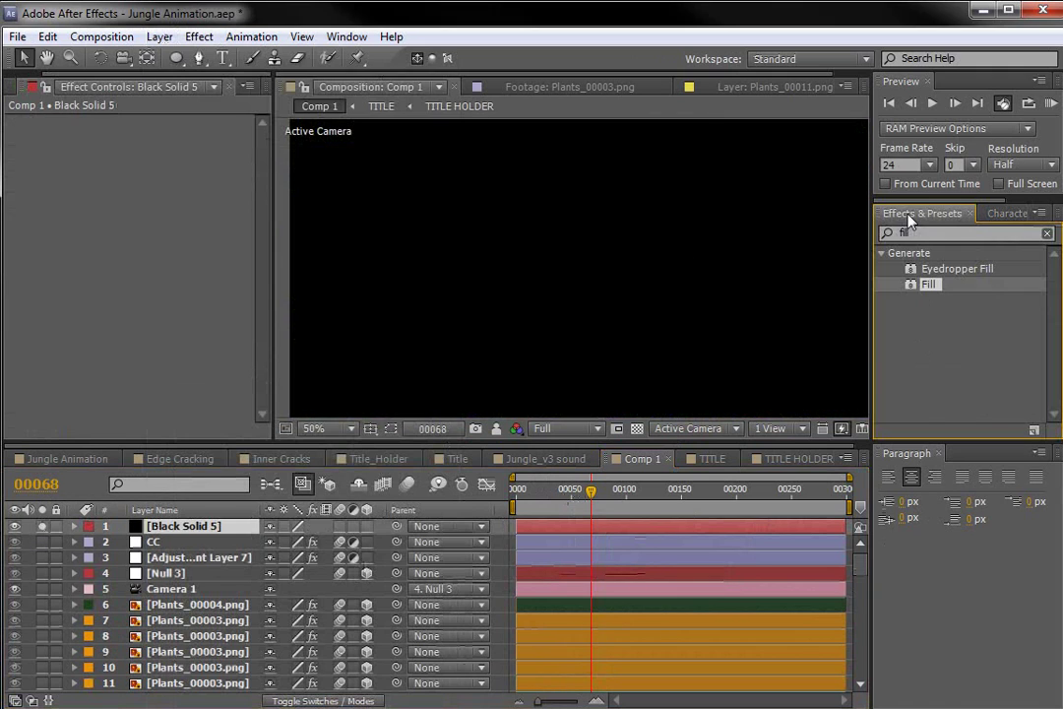
pyautogui.click(913, 233)
pyautogui.press('BackSpace')
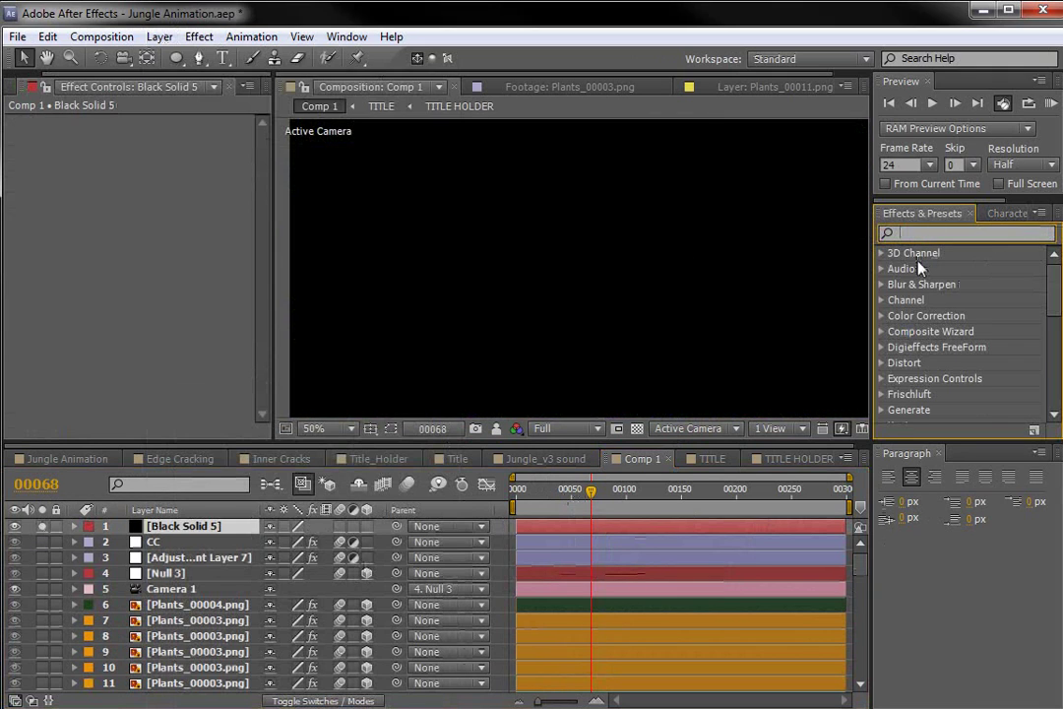
pyautogui.write('part')
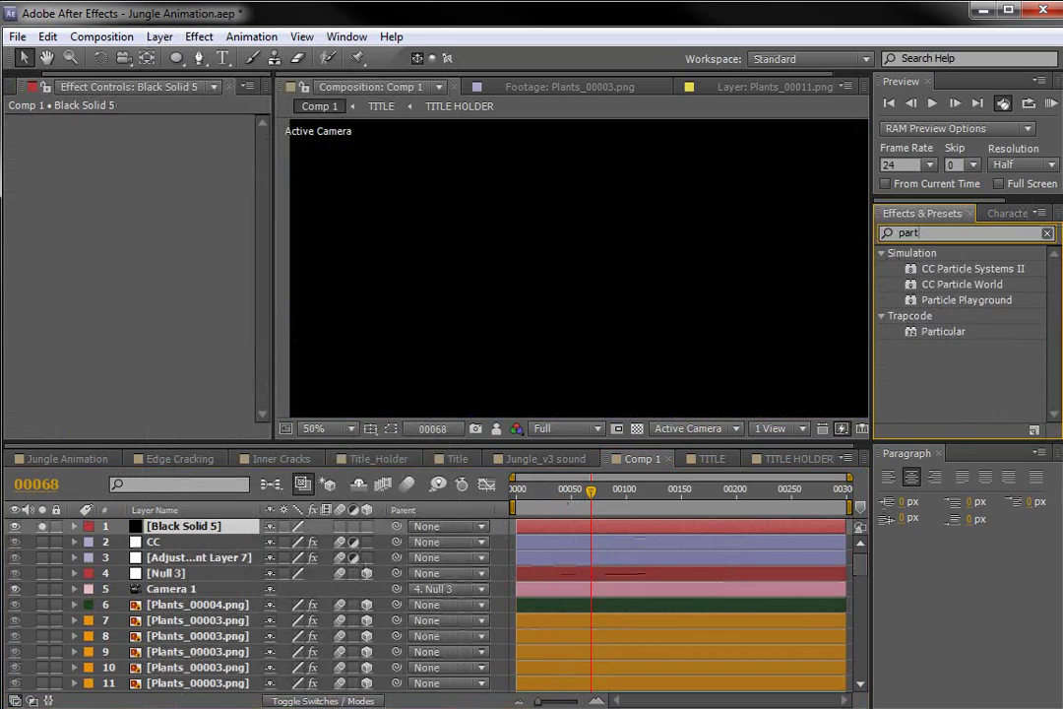
pyautogui.click(956, 286)
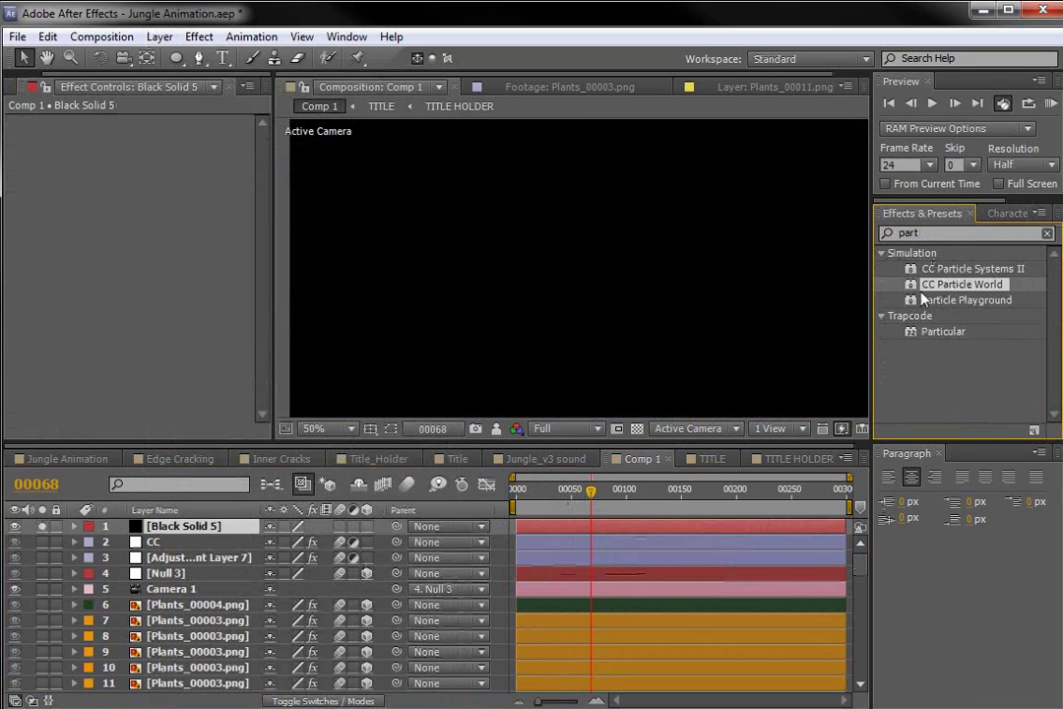
pyautogui.click(935, 331)
pyautogui.click(940, 286)
pyautogui.moveTo(948, 288); pyautogui.dragTo(586, 526)
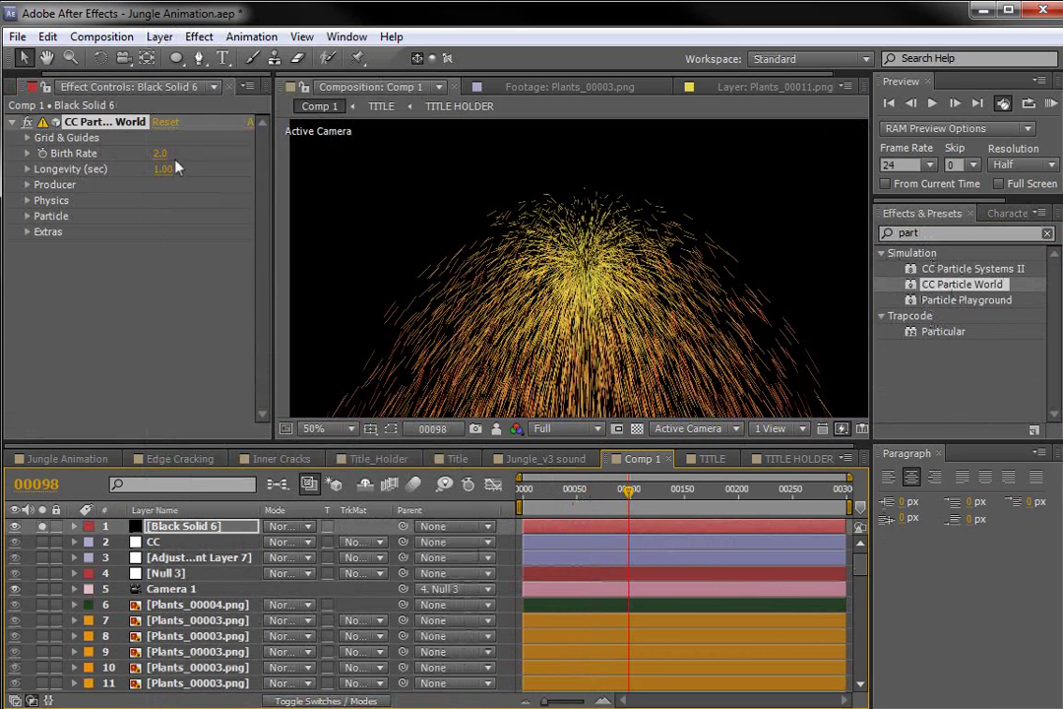
# - Set the particle Birth Rate to 1.0, Longevity to 25 seconds, and Producer Radius X, Y and Z to 0.625, 0.395 and 0.415
pyautogui.click(171, 158)
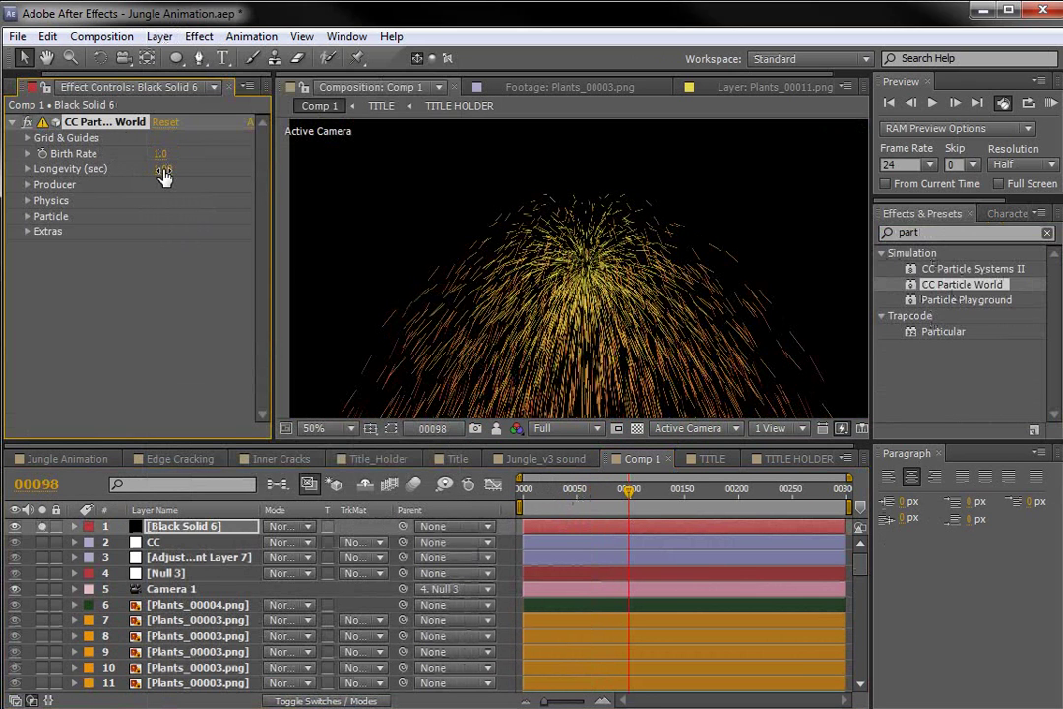
pyautogui.click(163, 172)
pyautogui.press('Return')
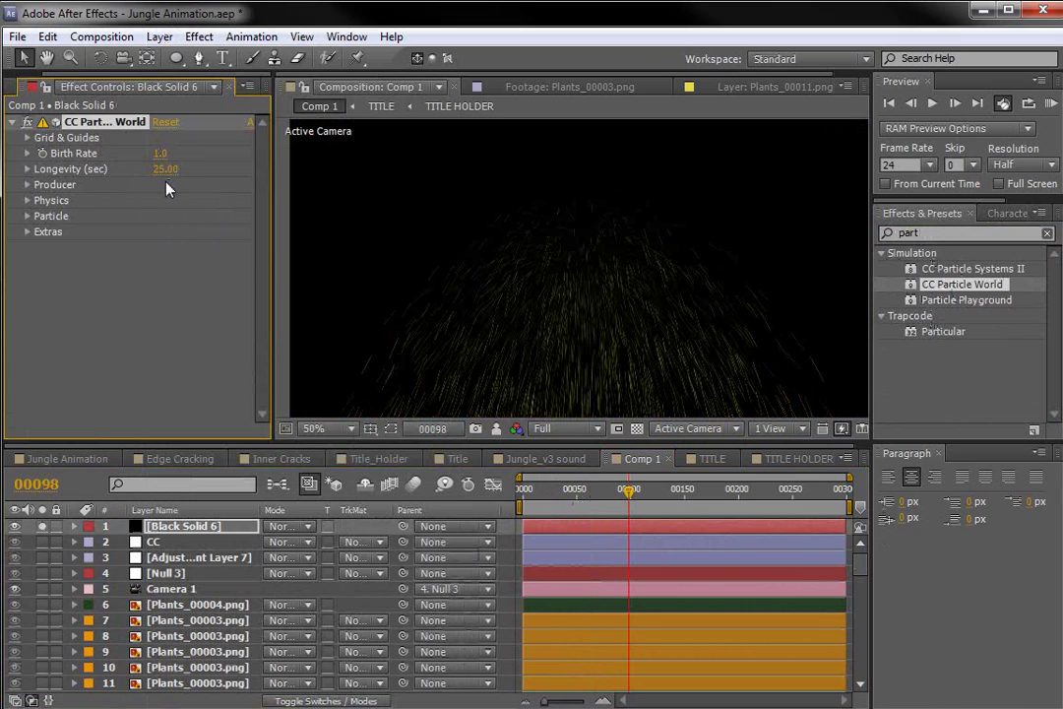
pyautogui.click(29, 185)
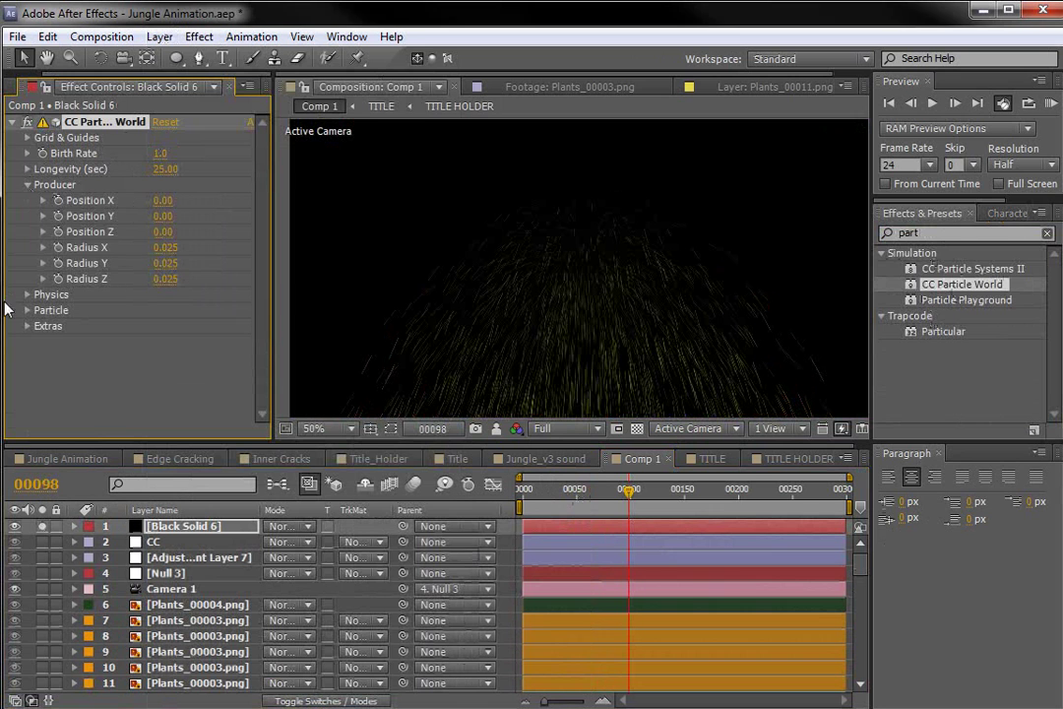
pyautogui.moveTo(166, 247)
pyautogui.mouseDown()
pyautogui.moveTo(222, 247)
pyautogui.moveTo(173, 275)
pyautogui.moveTo(197, 275)
pyautogui.mouseUp()
# - Set the particle physics to Twirl animation with Velocity 0.01 and Gravity 0, and check the particle motion at frame 47
pyautogui.click(28, 295)
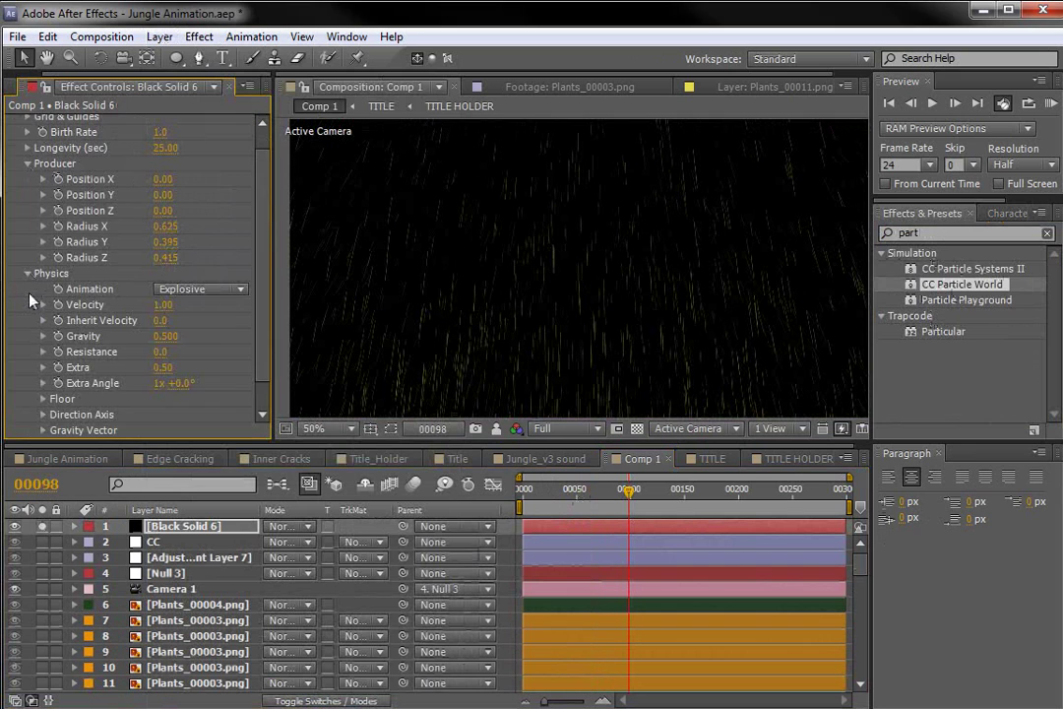
pyautogui.click(218, 289)
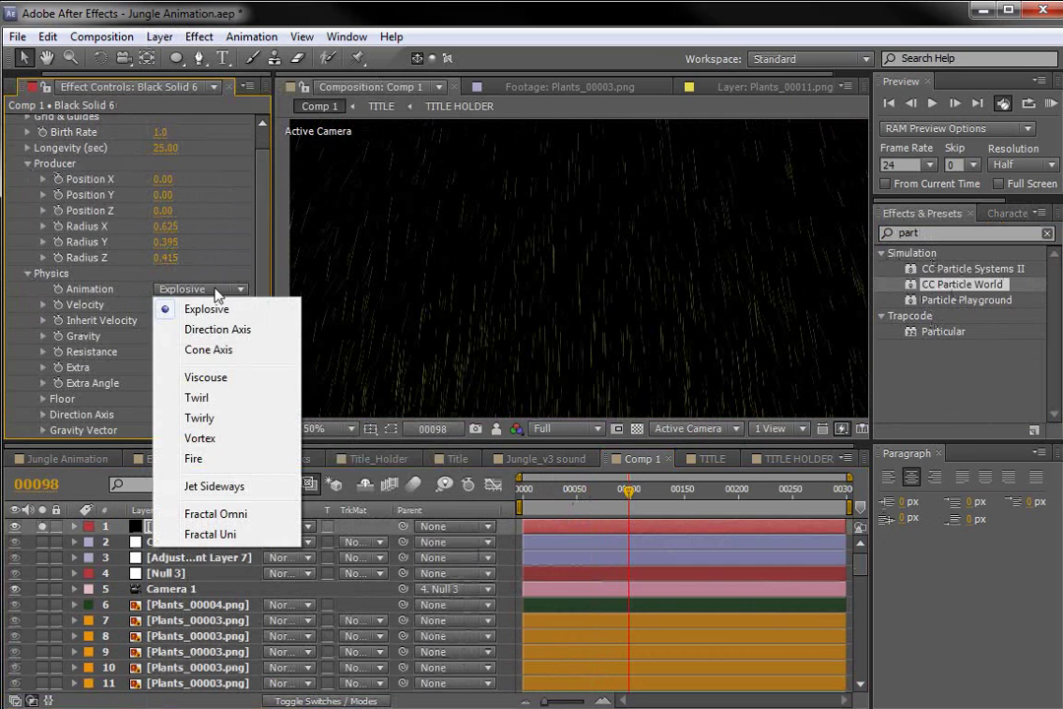
pyautogui.click(201, 398)
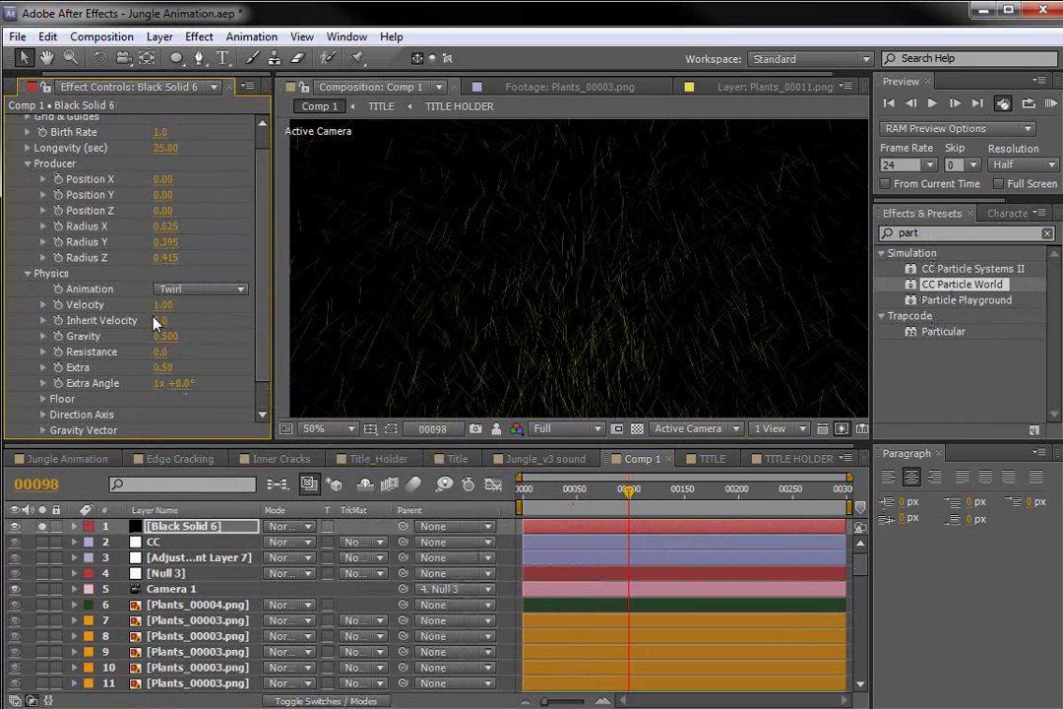
pyautogui.press('Return')
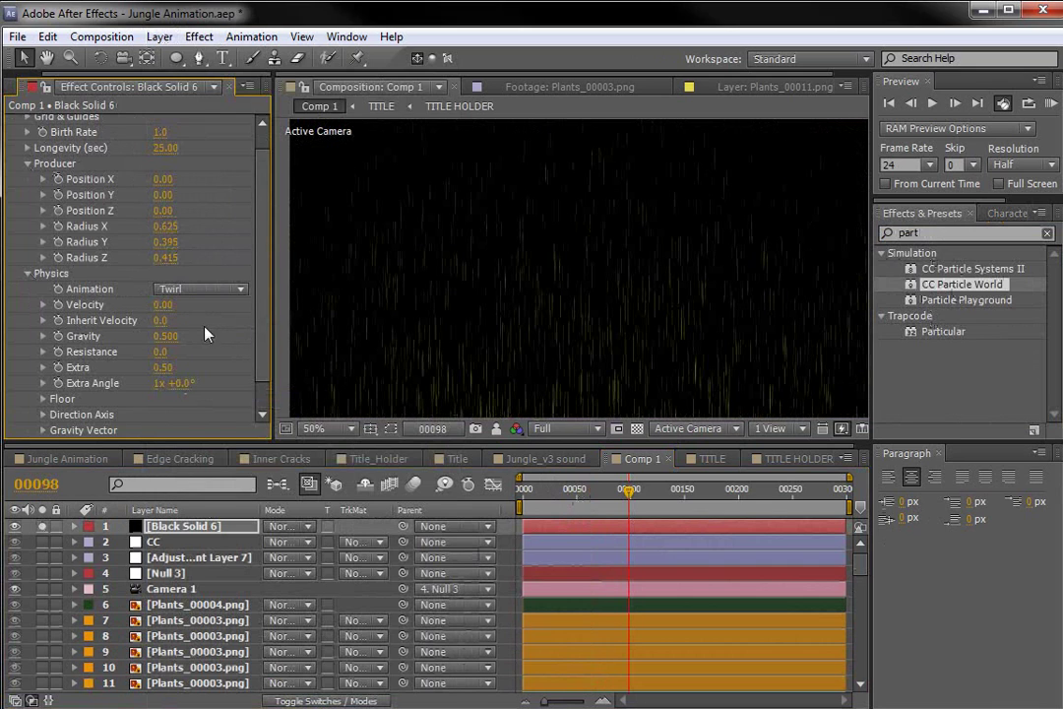
pyautogui.click(163, 306)
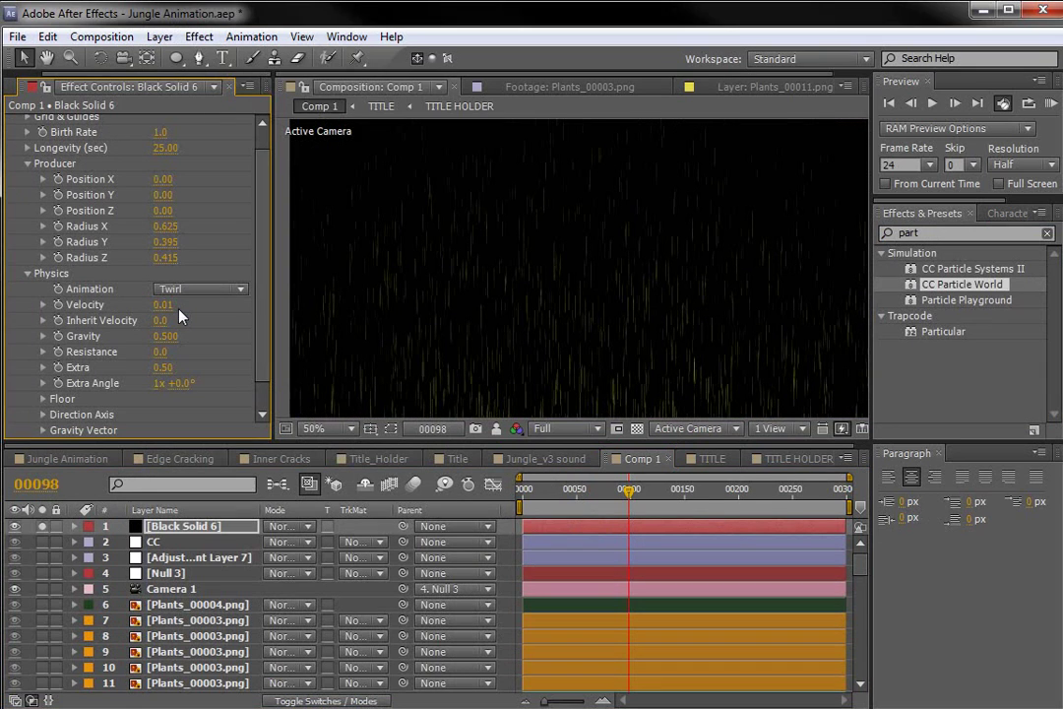
pyautogui.click(164, 336)
pyautogui.write('0')
pyautogui.press('Return')
pyautogui.moveTo(607, 498); pyautogui.dragTo(575, 497)
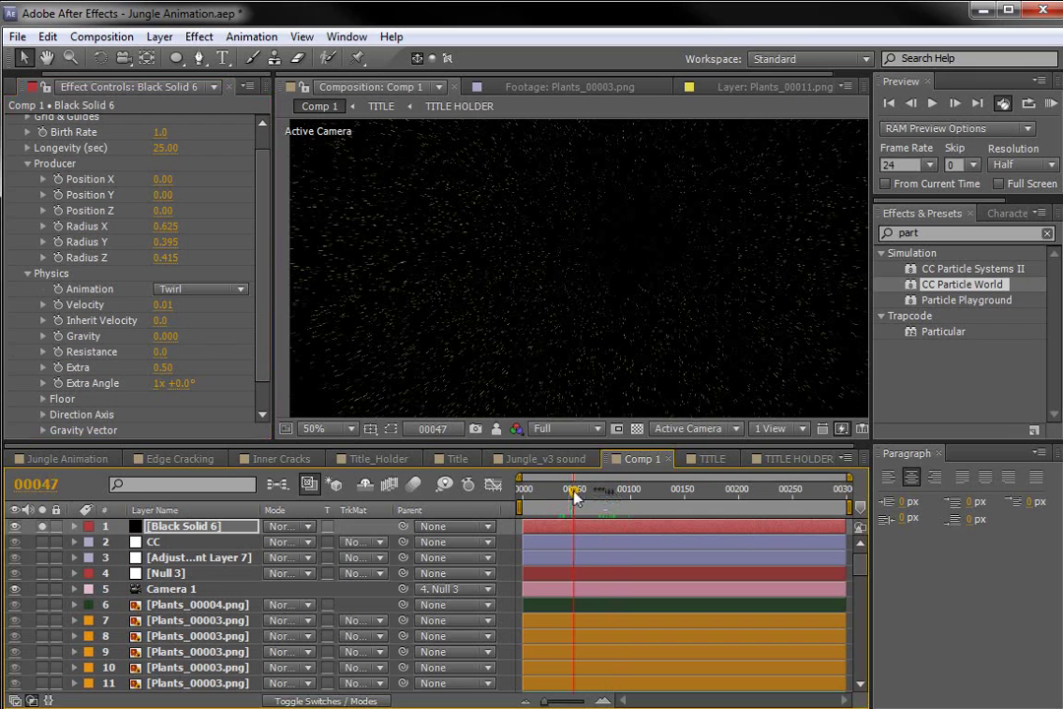
# - Change the Particle Type to Faded Sphere and check the particles at frame 103
pyautogui.click(28, 274)
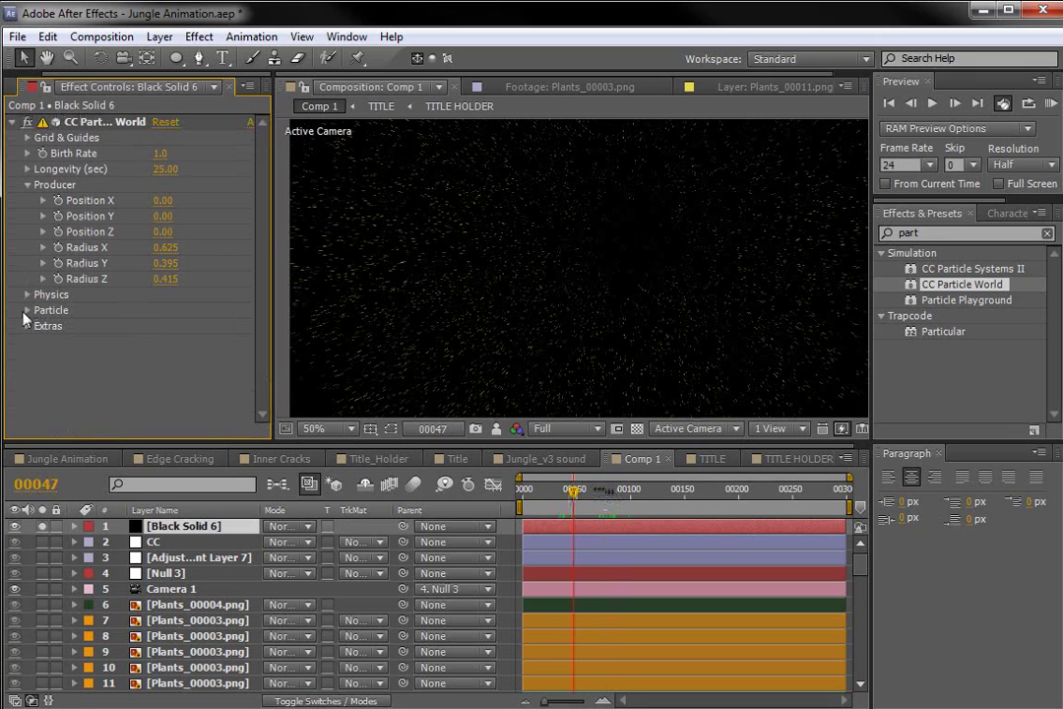
pyautogui.click(28, 311)
pyautogui.click(197, 195)
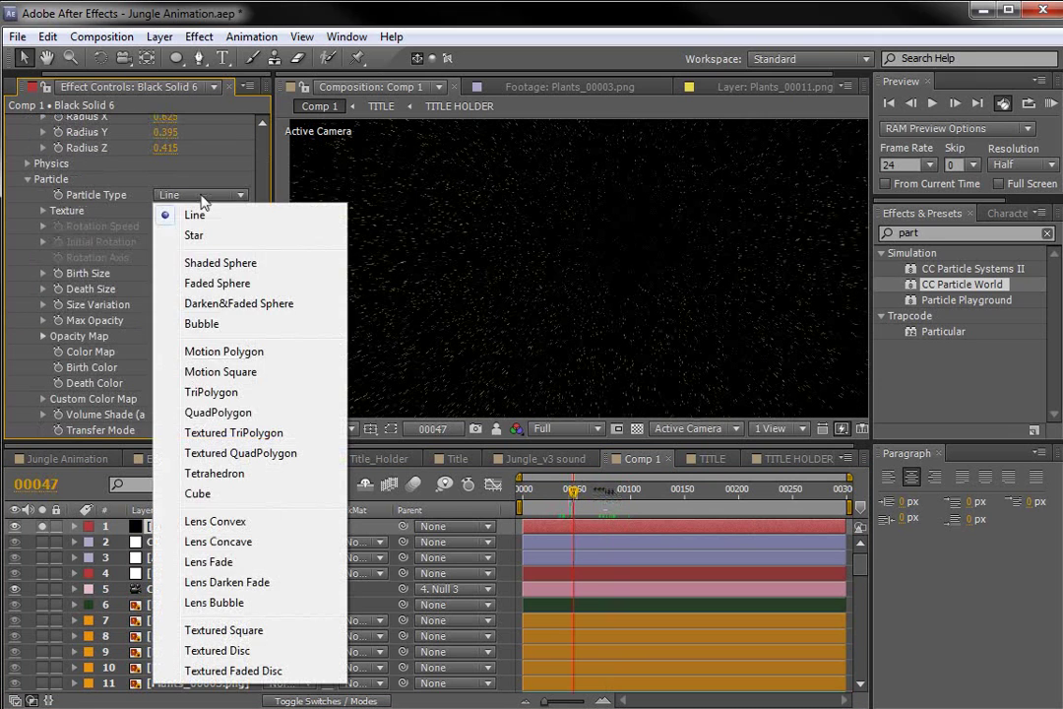
pyautogui.click(218, 284)
pyautogui.moveTo(574, 489); pyautogui.dragTo(634, 497)
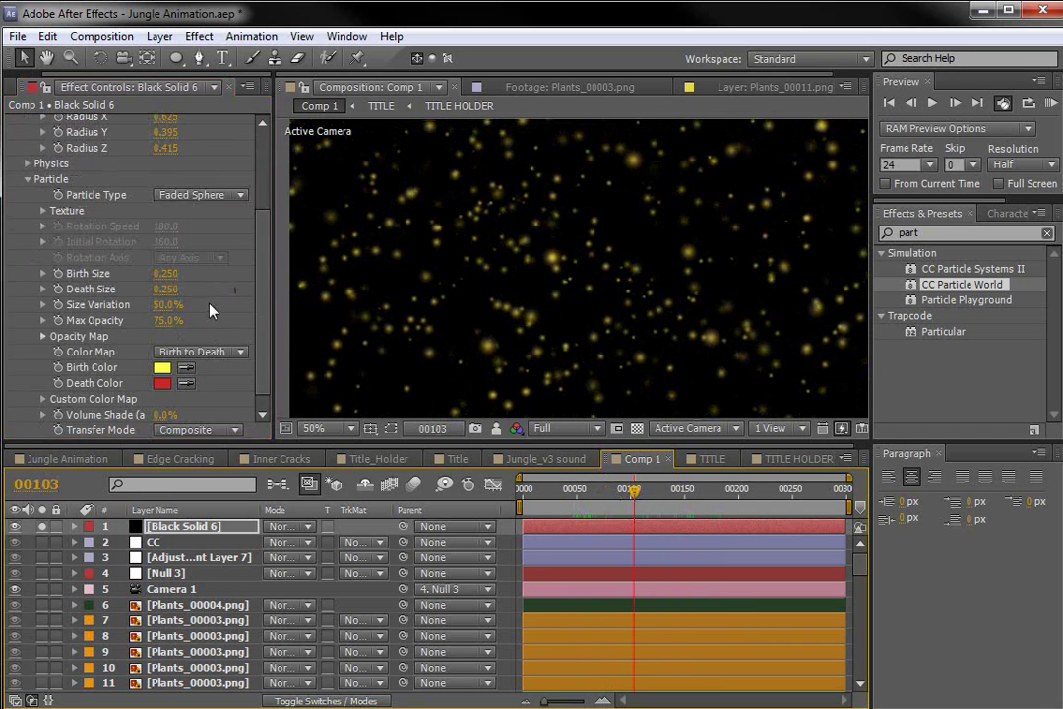
pyautogui.moveTo(263, 316)
pyautogui.mouseDown()
pyautogui.moveTo(270, 231)
pyautogui.moveTo(271, 306)
pyautogui.moveTo(259, 313)
pyautogui.mouseUp()
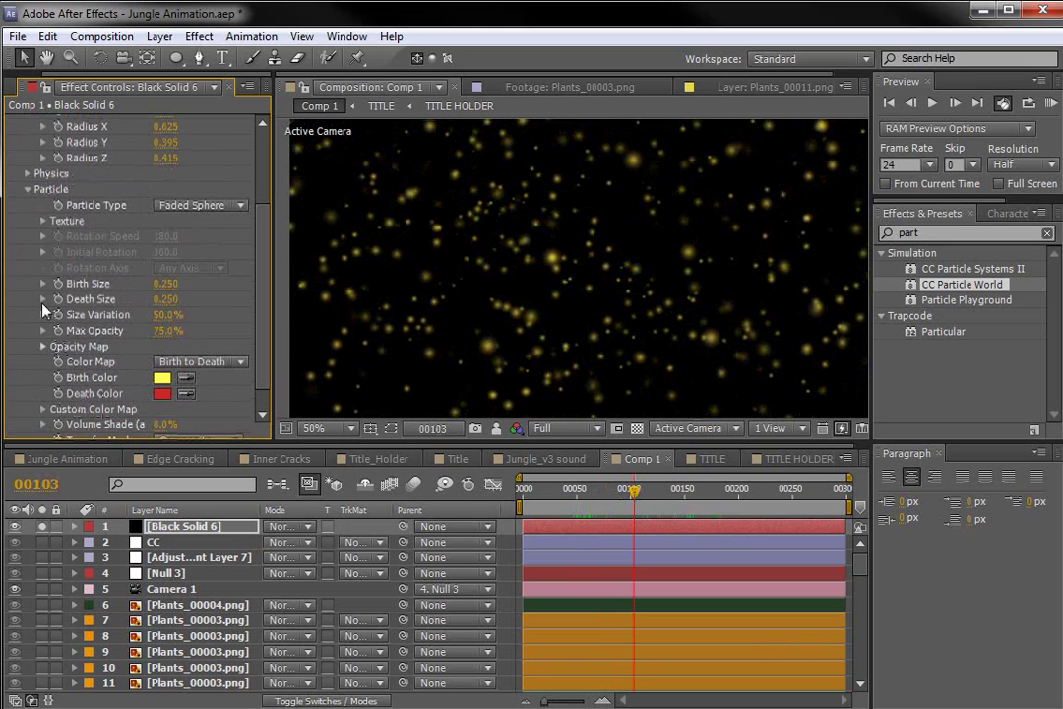
# - Fill the particle Opacity Map to full opacity across its whole range and check the particles around frame 101
pyautogui.click(42, 347)
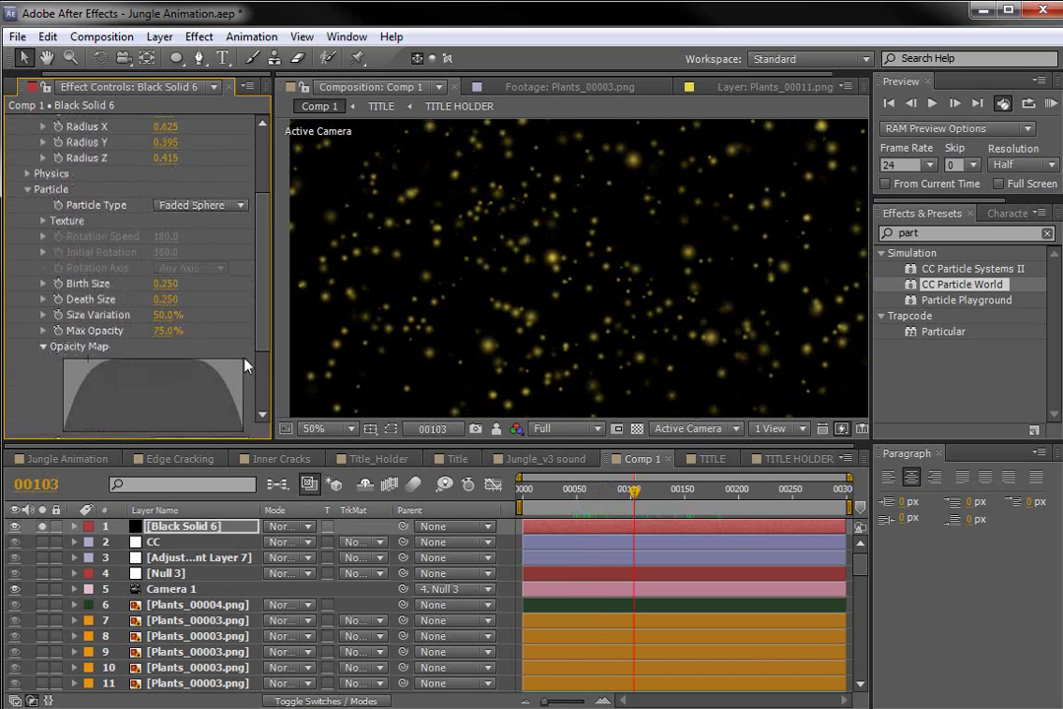
pyautogui.moveTo(93, 365)
pyautogui.mouseDown()
pyautogui.moveTo(59, 362)
pyautogui.moveTo(277, 367)
pyautogui.mouseUp()
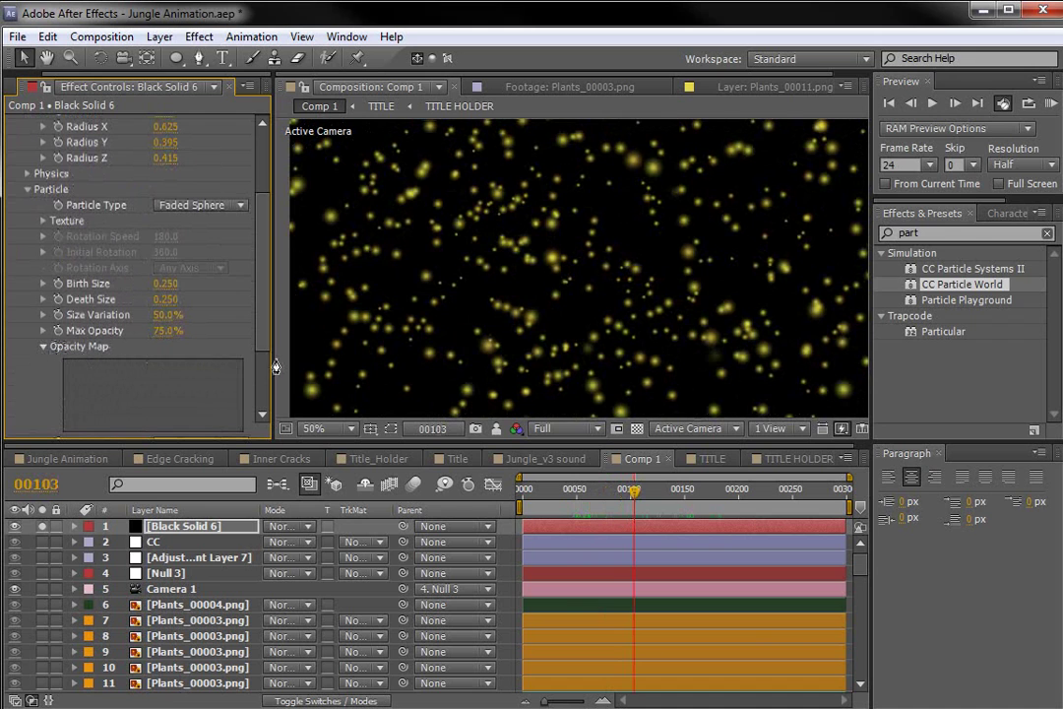
pyautogui.moveTo(633, 490)
pyautogui.mouseDown()
pyautogui.moveTo(683, 491)
pyautogui.moveTo(569, 498)
pyautogui.moveTo(750, 507)
pyautogui.moveTo(555, 507)
pyautogui.moveTo(633, 511)
pyautogui.mouseUp()
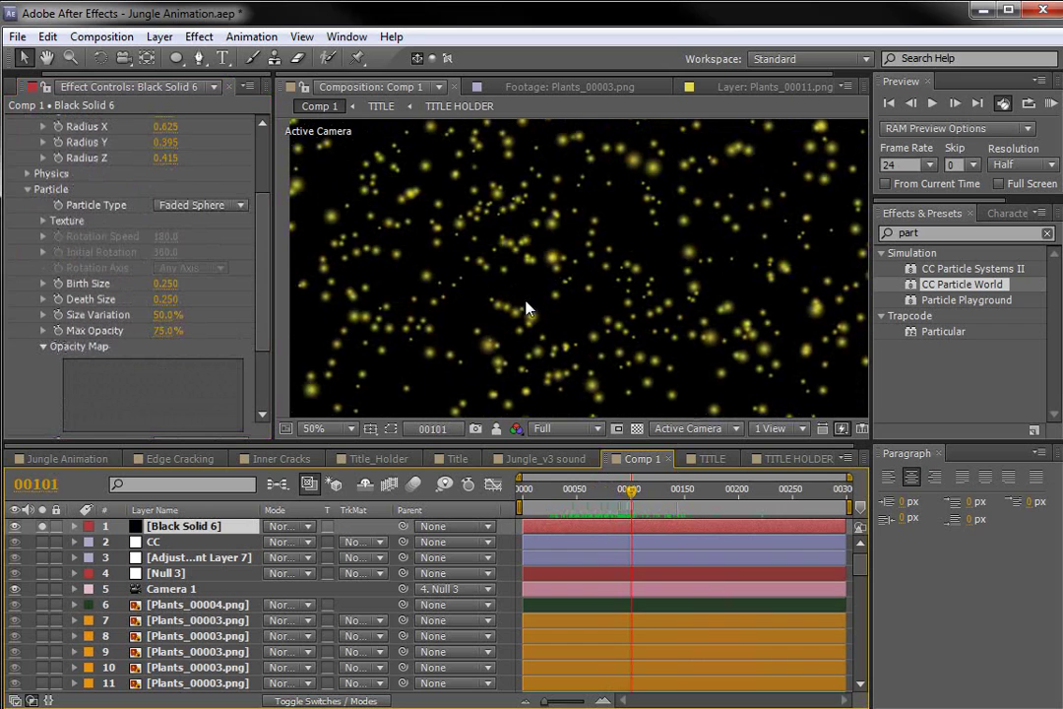
# - Keyframe the particle Birth Rate at 1.0 on frame 101 and 0 on frame 103, and check the particles up to frame 172
pyautogui.scroll(3, 161, 157)
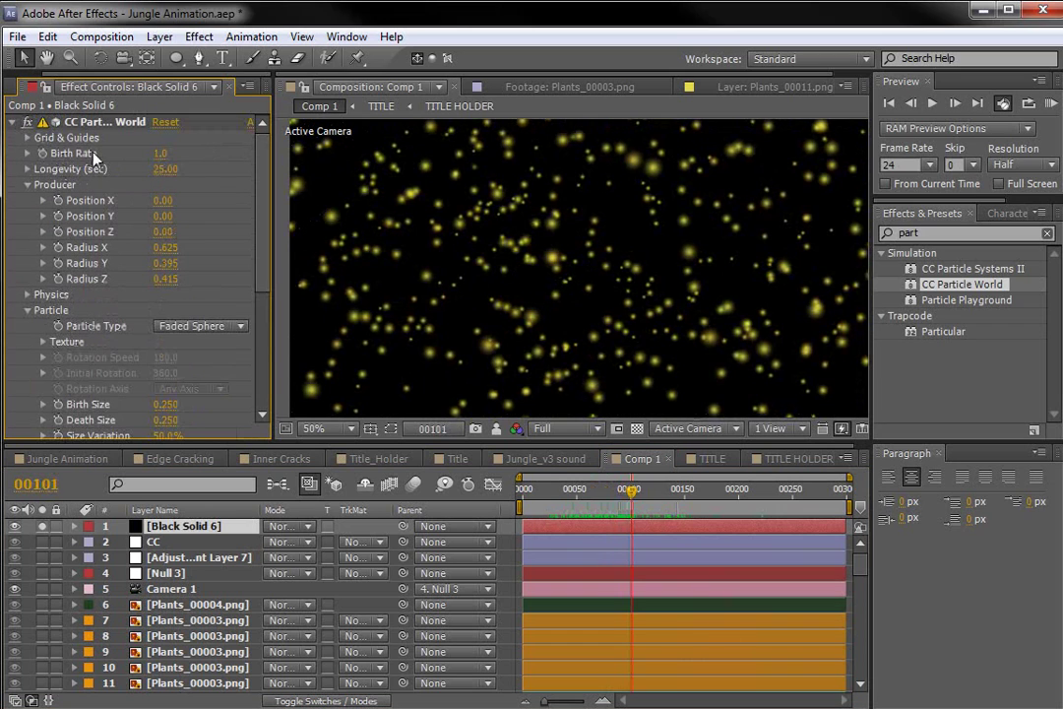
pyautogui.click(42, 153)
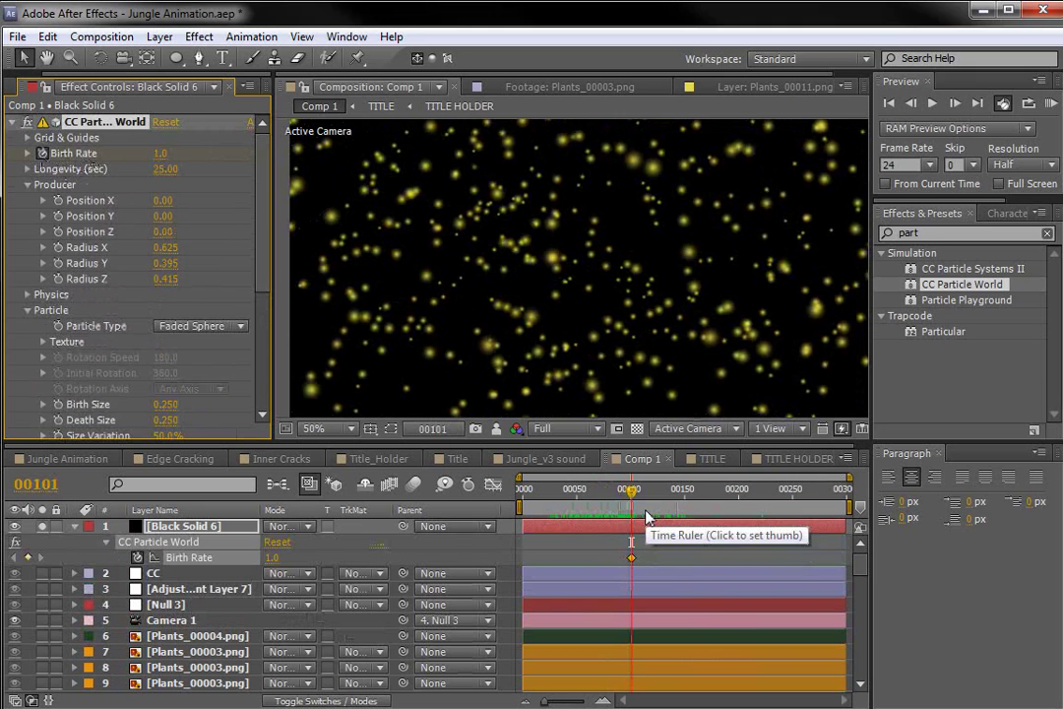
pyautogui.moveTo(633, 495); pyautogui.dragTo(636, 496)
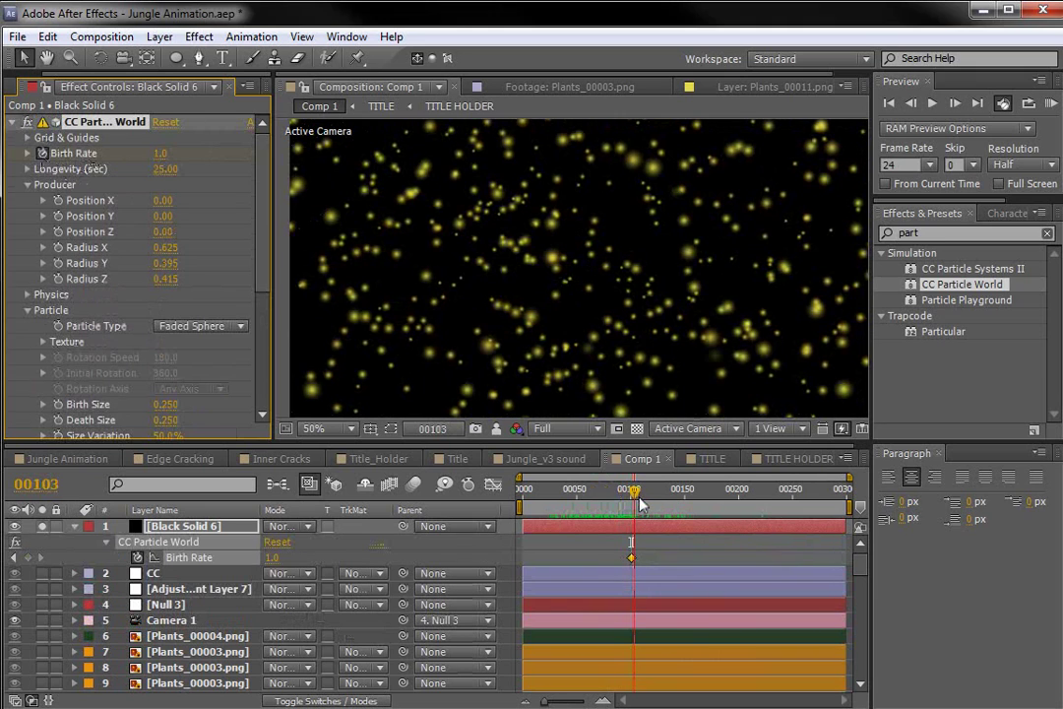
pyautogui.click(158, 154)
pyautogui.write('0')
pyautogui.press('Return')
pyautogui.moveTo(640, 499); pyautogui.dragTo(708, 523)
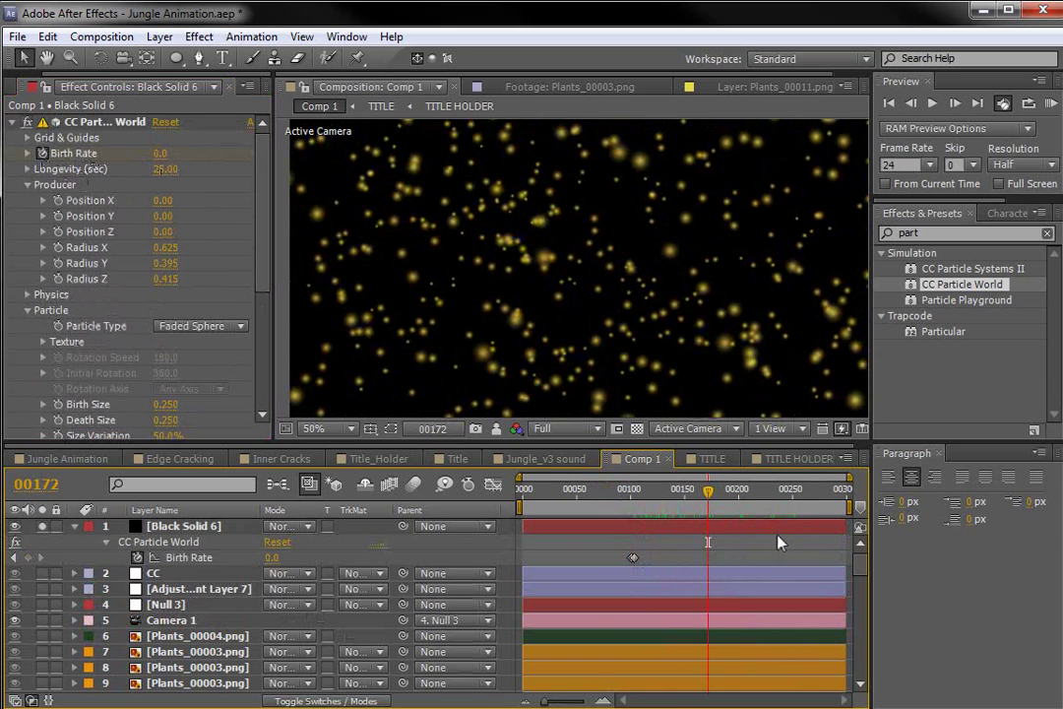
# - Slide the particle solid earlier so its Birth Rate keyframes sit at the composition's start, and extend its end to the composition's end
pyautogui.moveTo(661, 532); pyautogui.dragTo(548, 531)
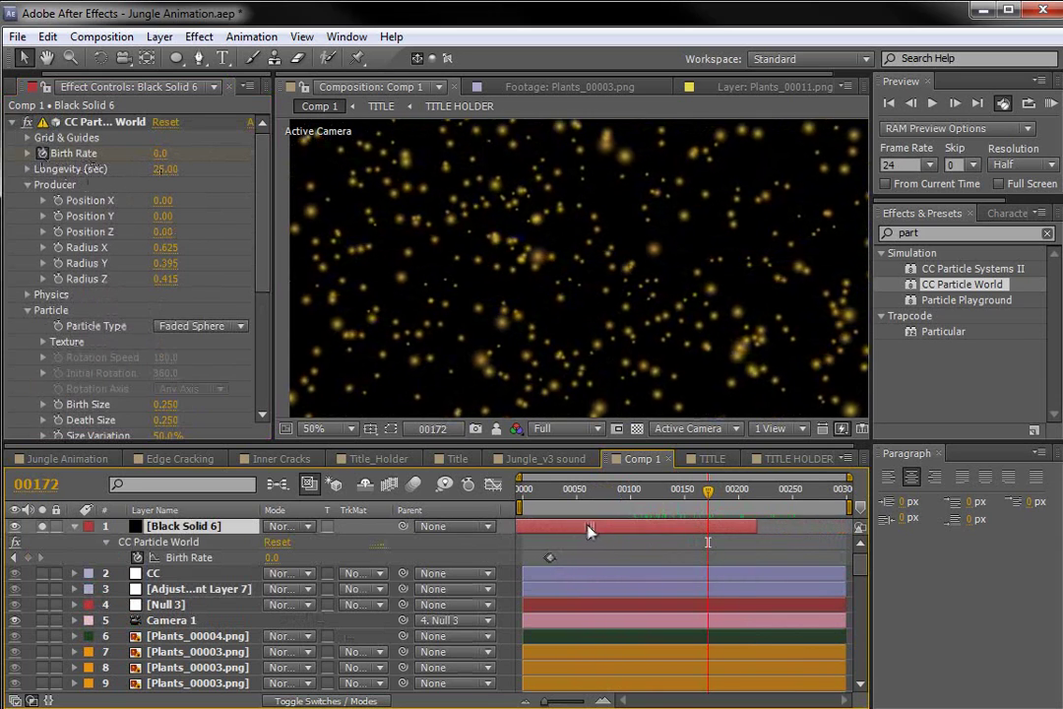
pyautogui.moveTo(726, 534); pyautogui.dragTo(849, 534)
pyautogui.moveTo(707, 490); pyautogui.dragTo(561, 498)
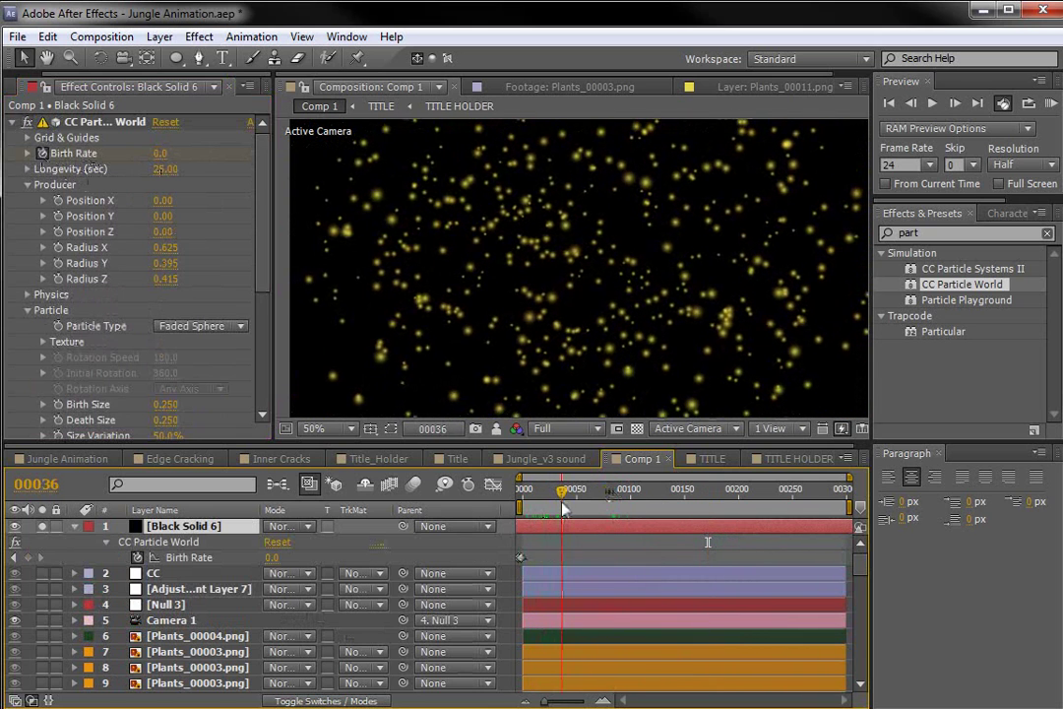
# - Set Producer Radius X, Y and Z to 1.025, 0.655 and 1.755, Birth Size to 0.090 and Death Size to 0.100
pyautogui.moveTo(168, 266); pyautogui.dragTo(247, 264)
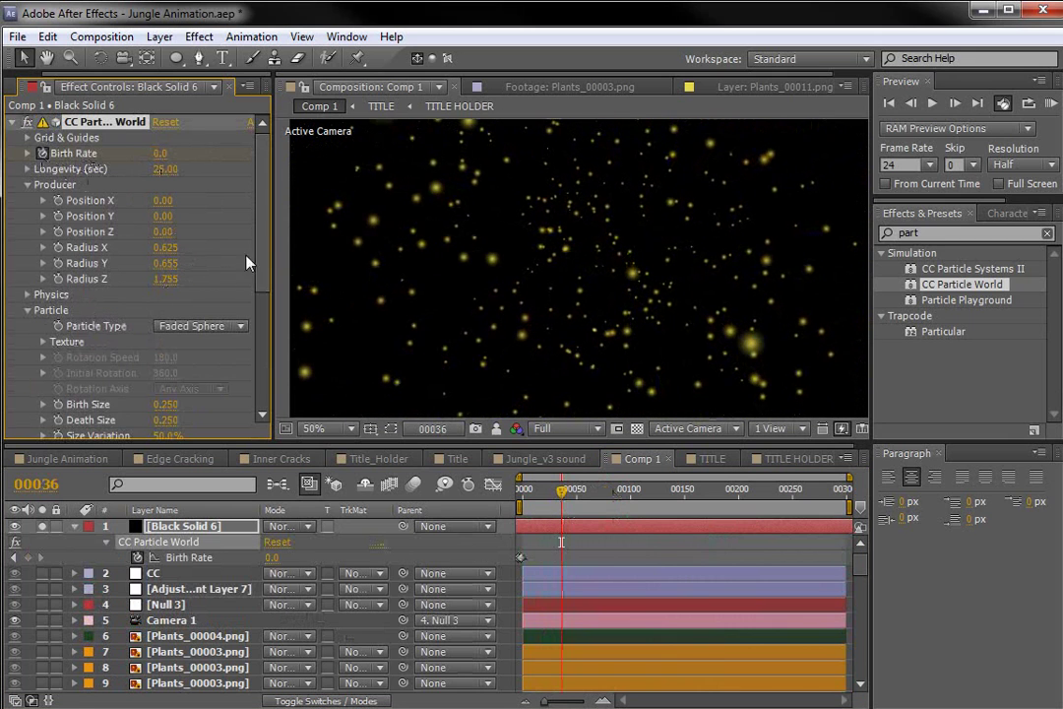
pyautogui.scroll(-3, 218, 241)
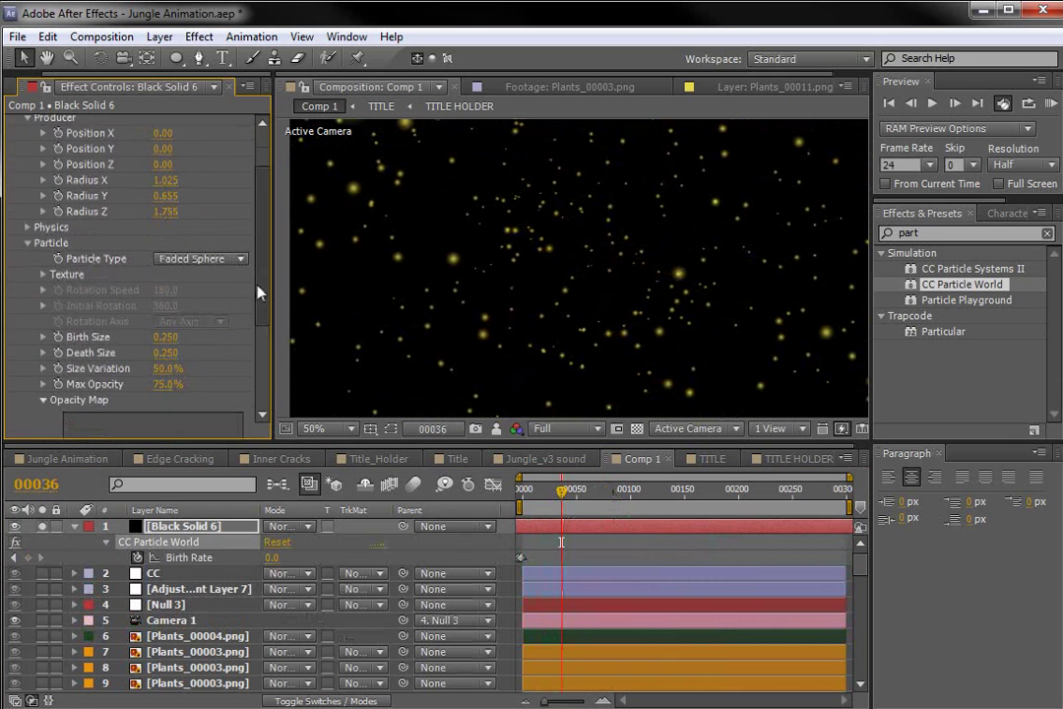
pyautogui.moveTo(155, 340)
pyautogui.mouseDown()
pyautogui.moveTo(145, 334)
pyautogui.moveTo(167, 353)
pyautogui.mouseUp()
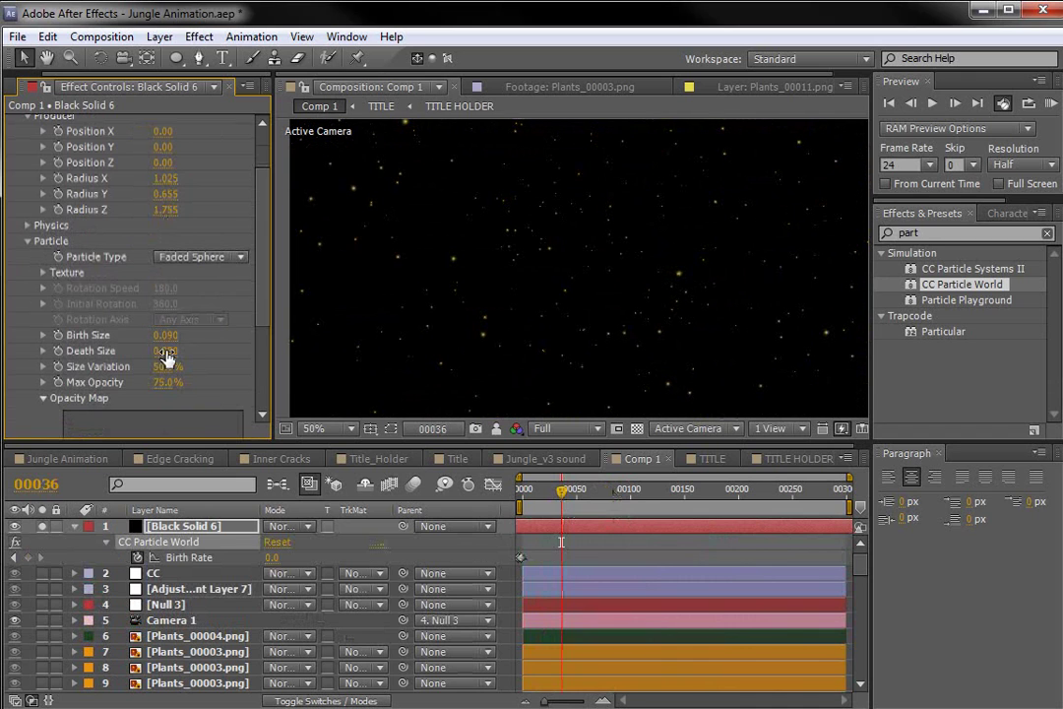
# - Set the particle solid's blending mode to Add and check it over the unsoloed jungle scene at frame 225
pyautogui.click(289, 538)
pyautogui.click(349, 448)
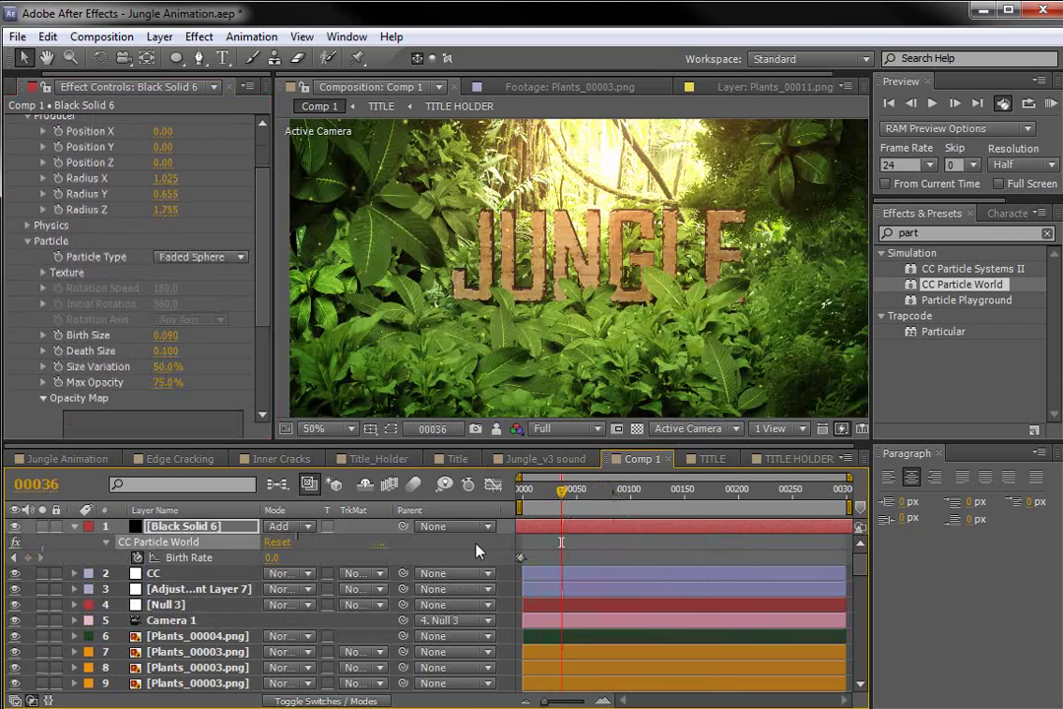
pyautogui.moveTo(562, 490); pyautogui.dragTo(764, 503)
pyautogui.scroll(2, 595, 316)
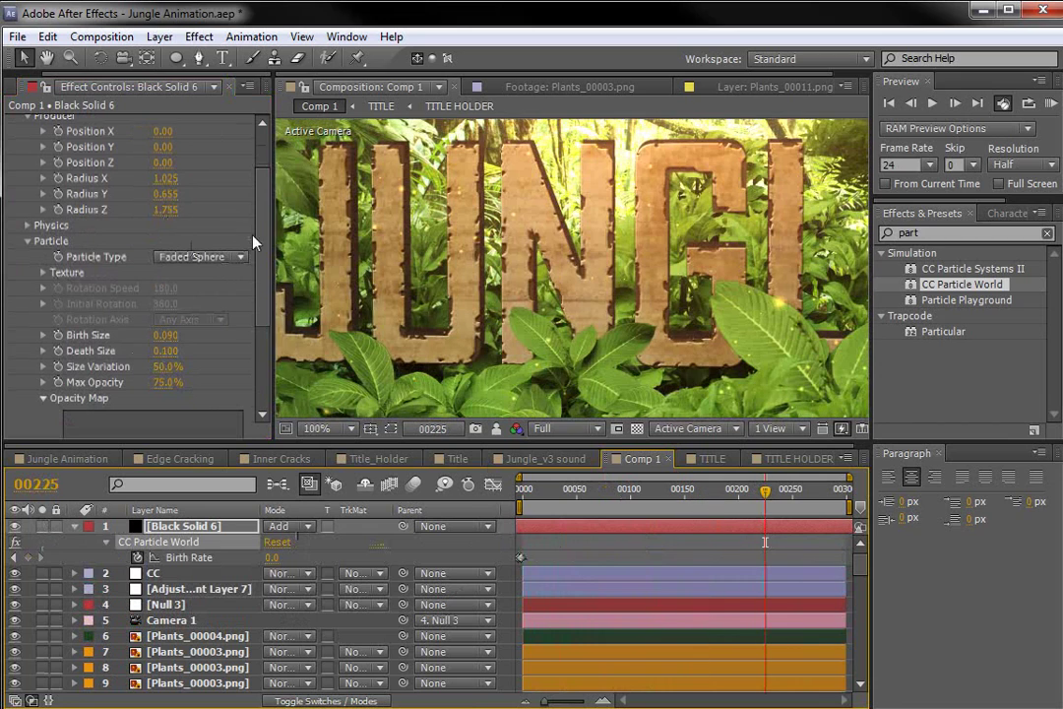
# - Set the particle physics Extra to 0.61, Extra Angle to 1x +10° and Velocity to 0.05, and check the motion through frame 260
pyautogui.scroll(-3, 252, 242)
pyautogui.scroll(5, 222, 180)
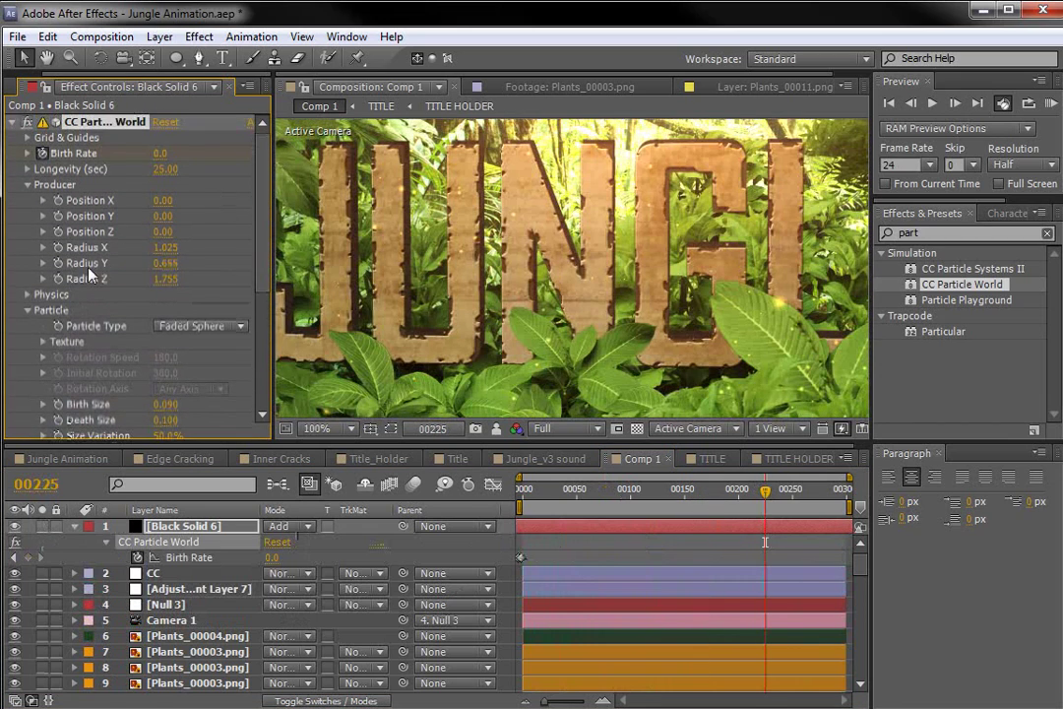
pyautogui.click(28, 294)
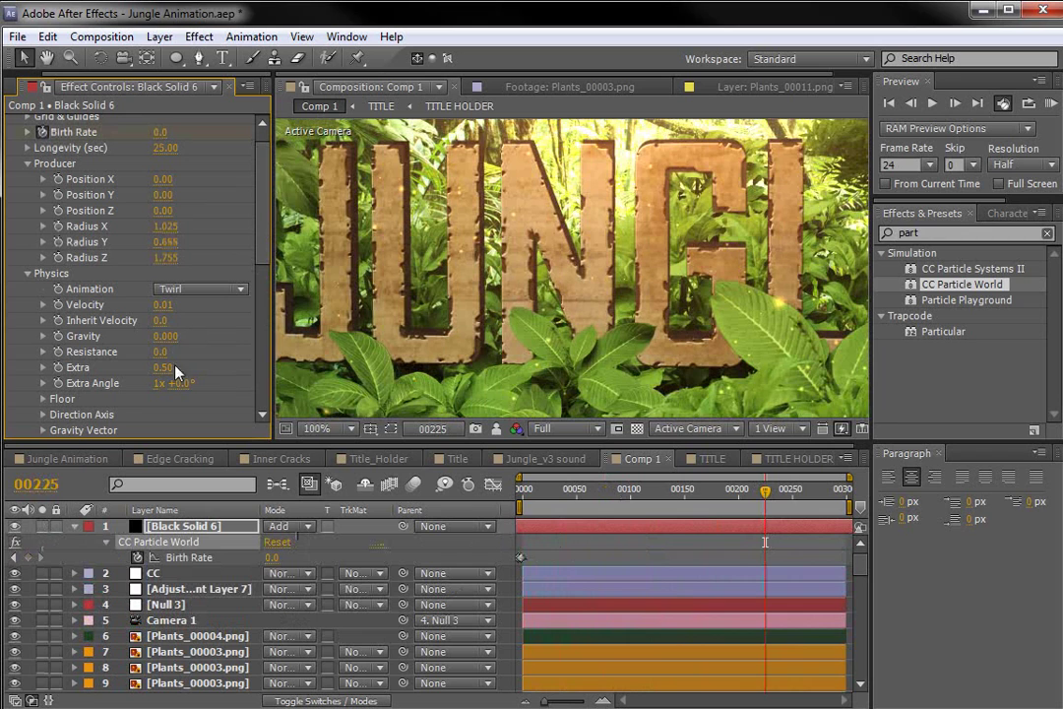
pyautogui.moveTo(155, 368); pyautogui.dragTo(205, 392)
pyautogui.moveTo(635, 492); pyautogui.dragTo(788, 502)
pyautogui.click(164, 305)
pyautogui.write('0.05')
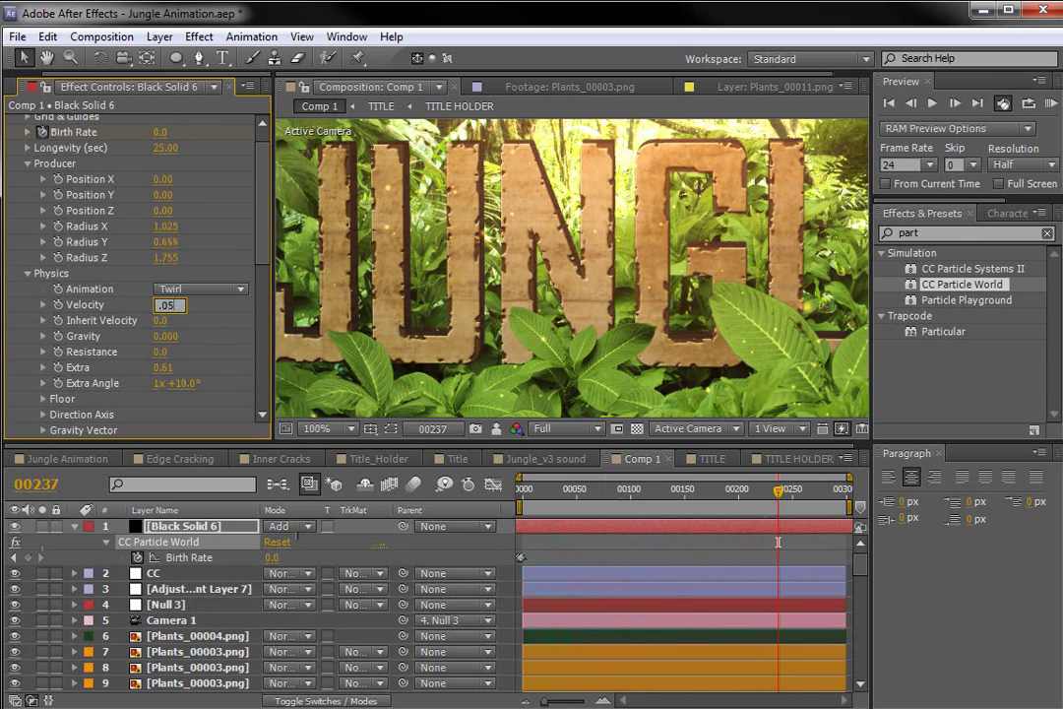
pyautogui.press('Return')
pyautogui.moveTo(686, 504); pyautogui.dragTo(808, 504)
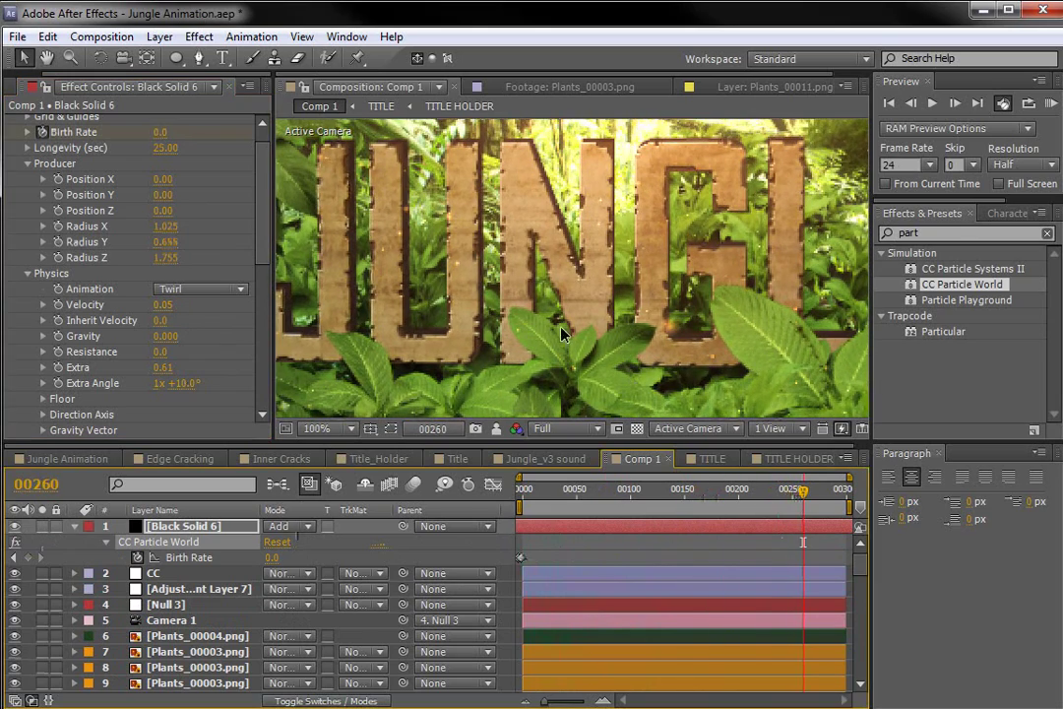
# - Inspect the particles in isolation at frame 204, raise Death Size to 0.300, and check the full scene at frame 56
pyautogui.scroll(-1, 626, 334)
pyautogui.press('space')
pyautogui.moveTo(530, 311); pyautogui.dragTo(590, 303)
pyautogui.moveTo(619, 504); pyautogui.dragTo(744, 504)
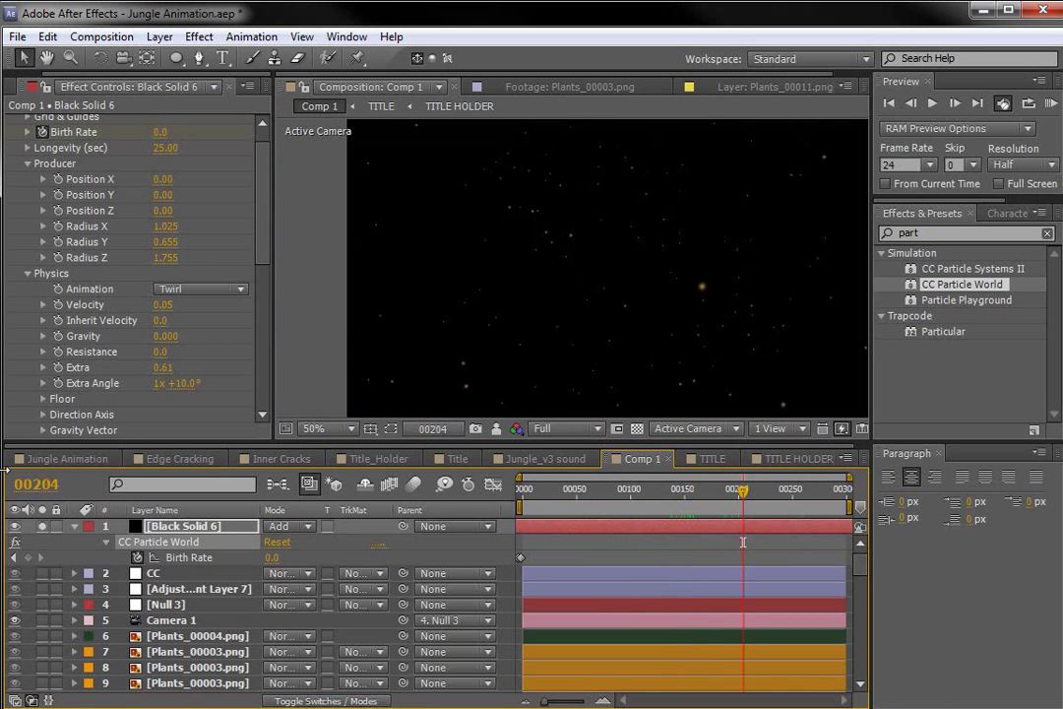
pyautogui.moveTo(272, 262); pyautogui.dragTo(254, 330)
pyautogui.moveTo(160, 335); pyautogui.dragTo(180, 332)
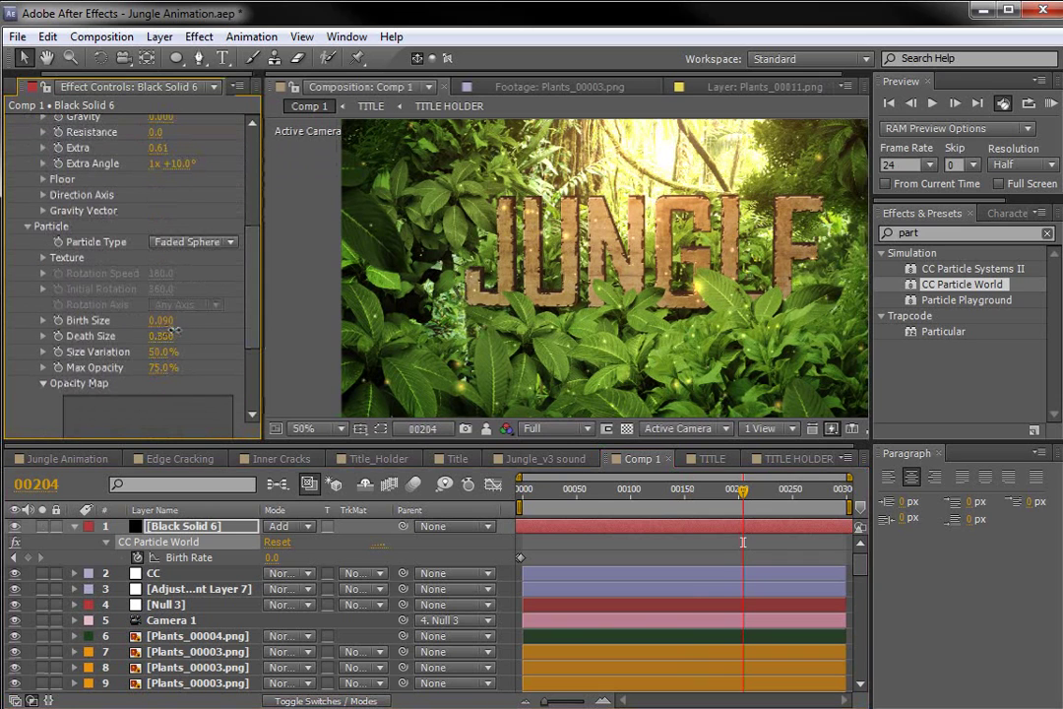
pyautogui.moveTo(642, 504); pyautogui.dragTo(573, 504)
# - Set the particle Producer Position Y to -0.49 and check the particles at frame 232
pyautogui.moveTo(251, 311); pyautogui.dragTo(225, 192)
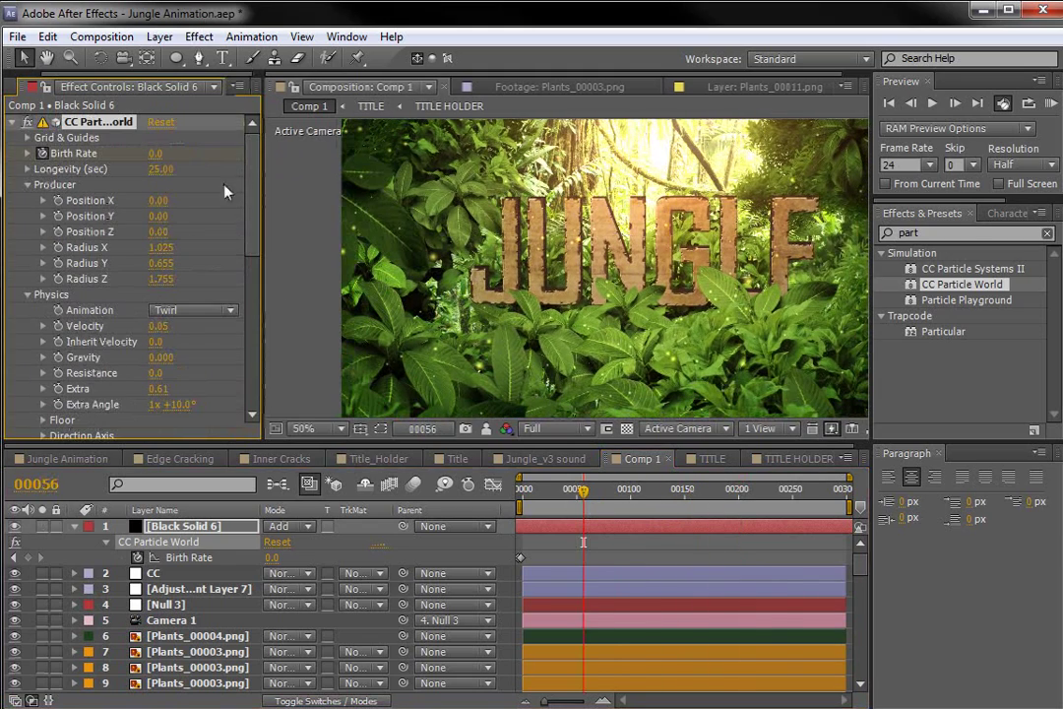
pyautogui.moveTo(165, 213); pyautogui.dragTo(115, 219)
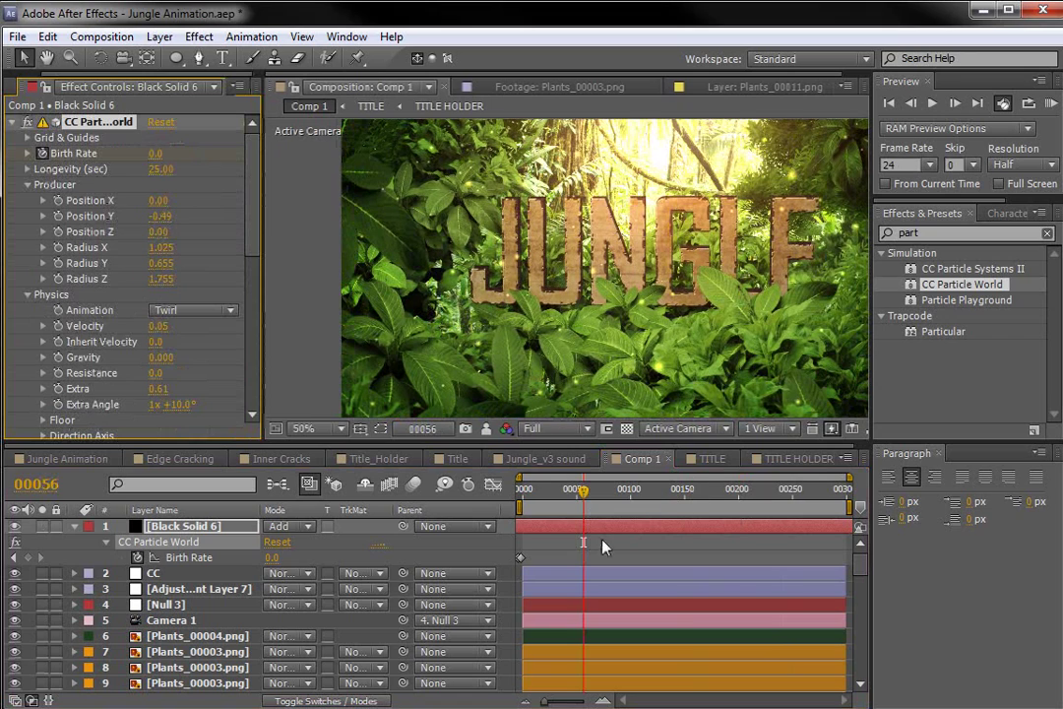
pyautogui.moveTo(575, 500); pyautogui.dragTo(773, 516)
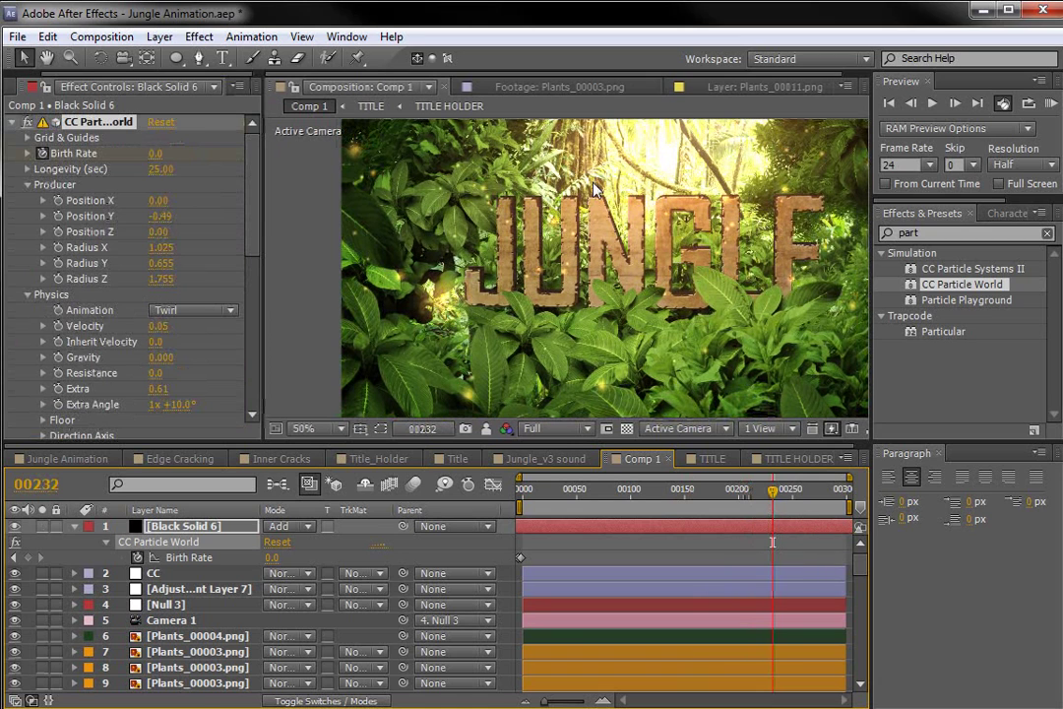
# - Shift the Extended BG layer at frame 0 to cover the empty left edge of the scene
pyautogui.moveTo(659, 493); pyautogui.dragTo(507, 526)
pyautogui.scroll(-4, 565, 677)
pyautogui.moveTo(862, 594); pyautogui.dragTo(825, 701)
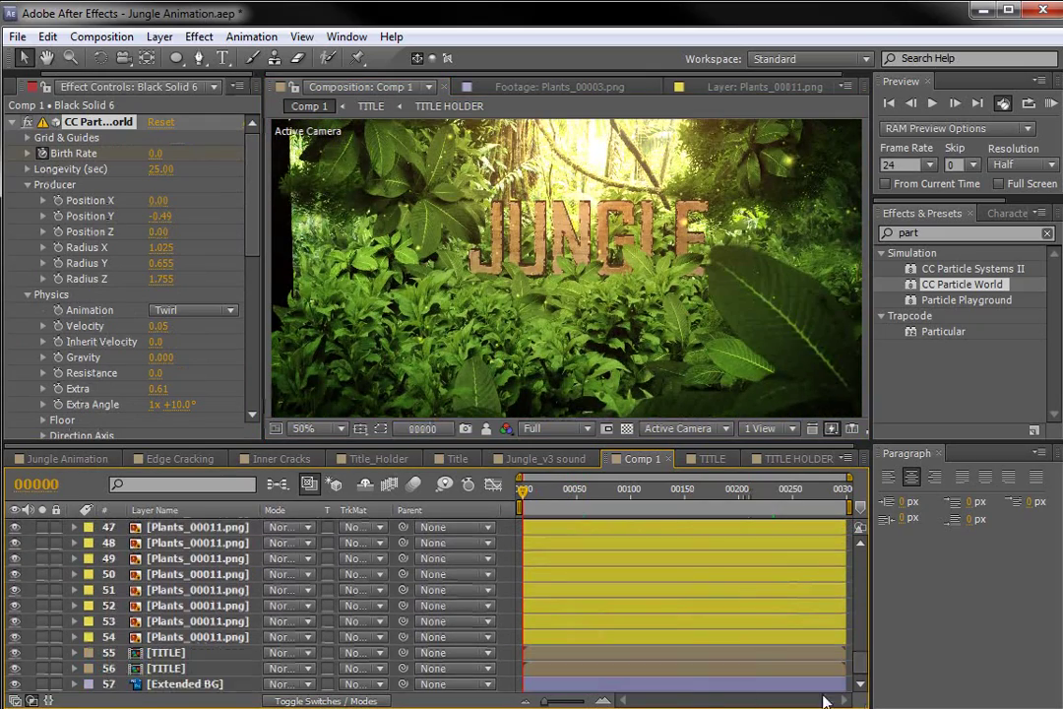
pyautogui.click(677, 686)
pyautogui.scroll(-2, 540, 246)
pyautogui.moveTo(588, 270); pyautogui.dragTo(575, 268)
pyautogui.scroll(2, 573, 311)
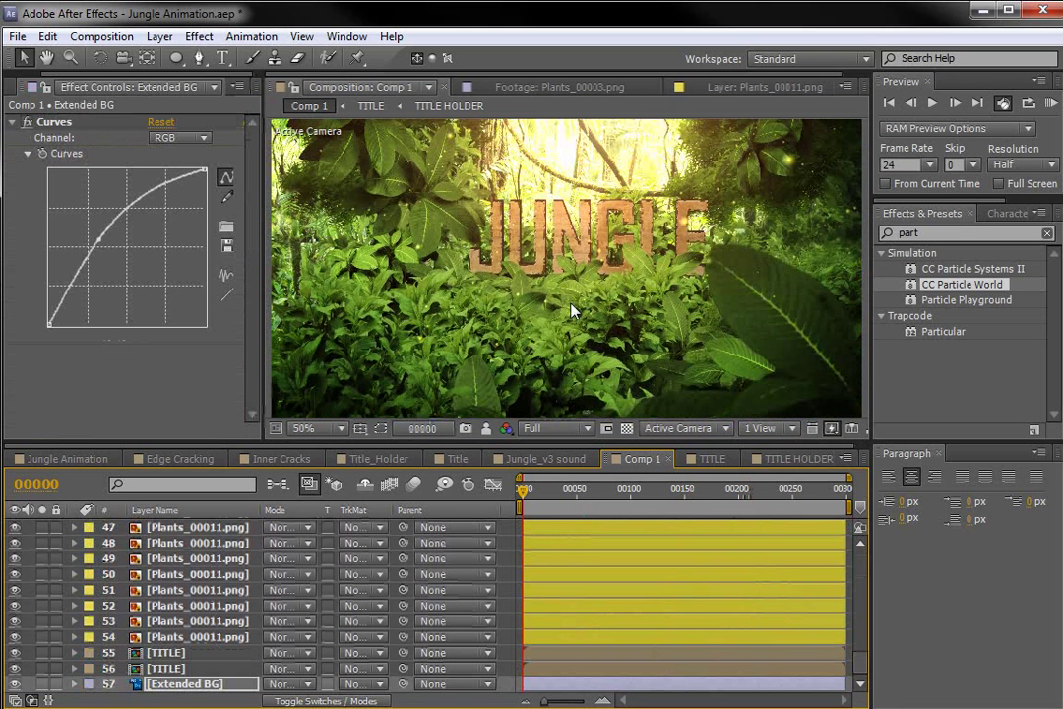
# - Scrub Comp 1 to frame 86, and review the camera move in the Jungle Animation composition up to frame 93
pyautogui.moveTo(531, 490); pyautogui.dragTo(614, 492)
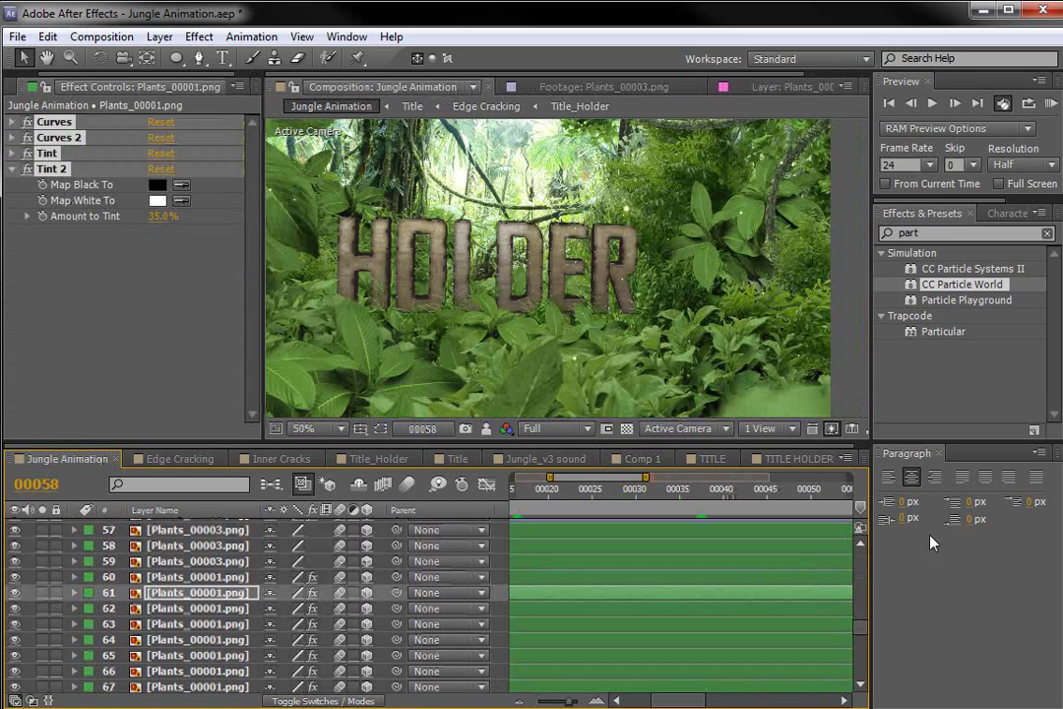
pyautogui.press('-')
pyautogui.press('-')
pyautogui.press('-')
pyautogui.moveTo(516, 491); pyautogui.dragTo(738, 509)
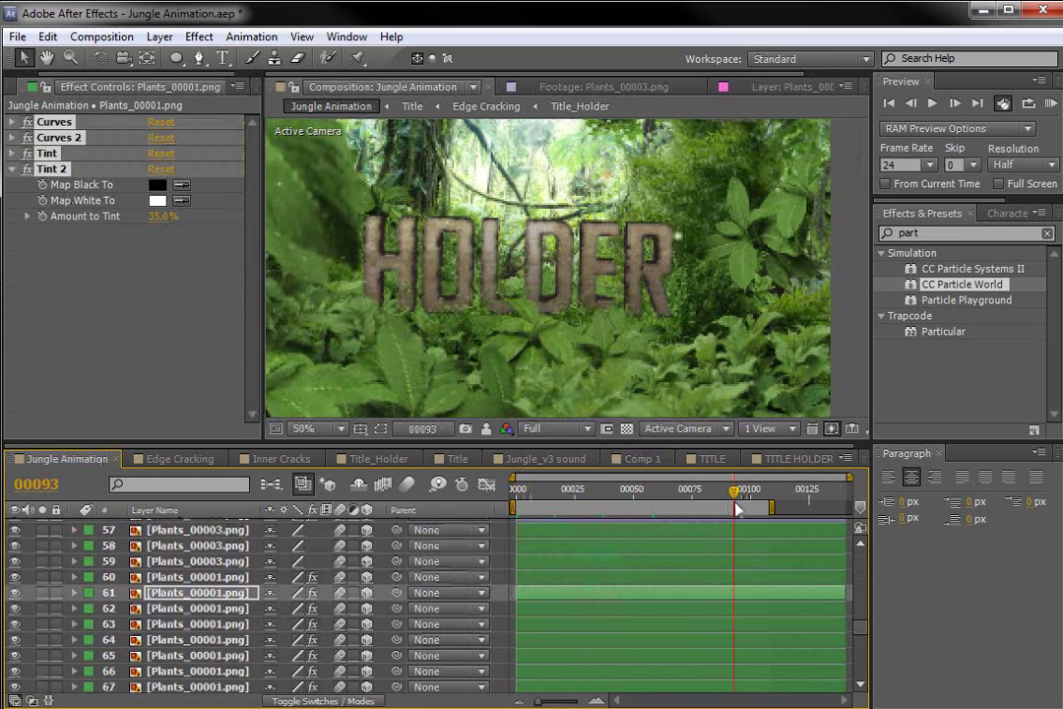
# - Add X, Y and Z Rotation keyframes to Camera 1 in Comp 1 and place them at frame 54 with Easy Ease
pyautogui.click(633, 460)
pyautogui.moveTo(877, 628); pyautogui.dragTo(843, 557)
pyautogui.click(171, 618)
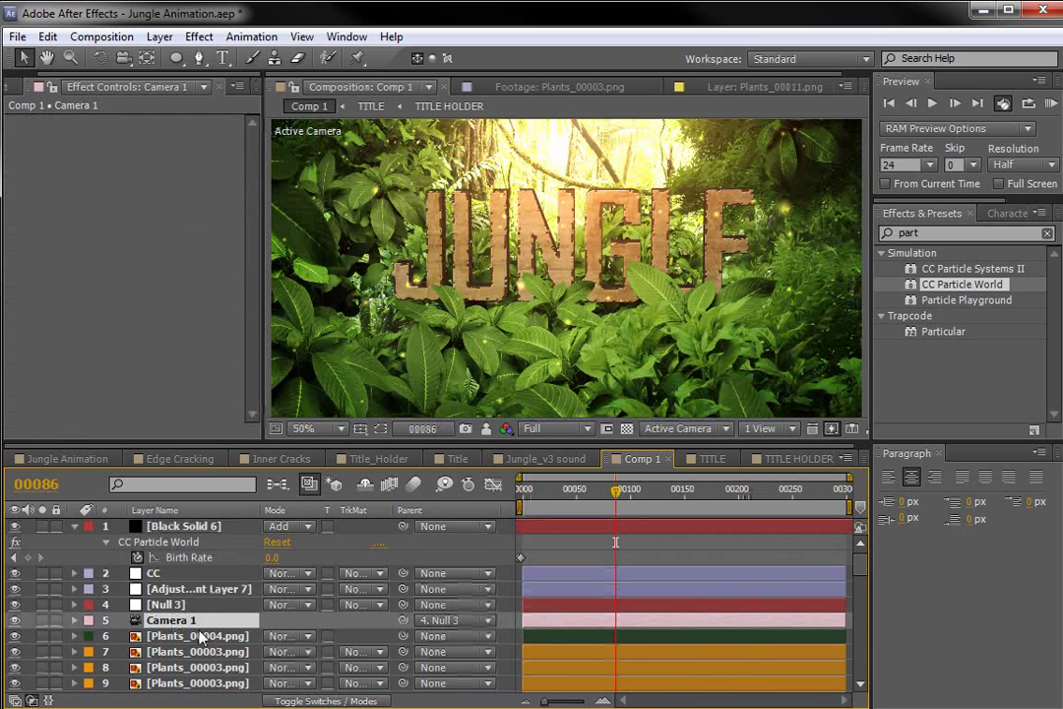
pyautogui.press('r')
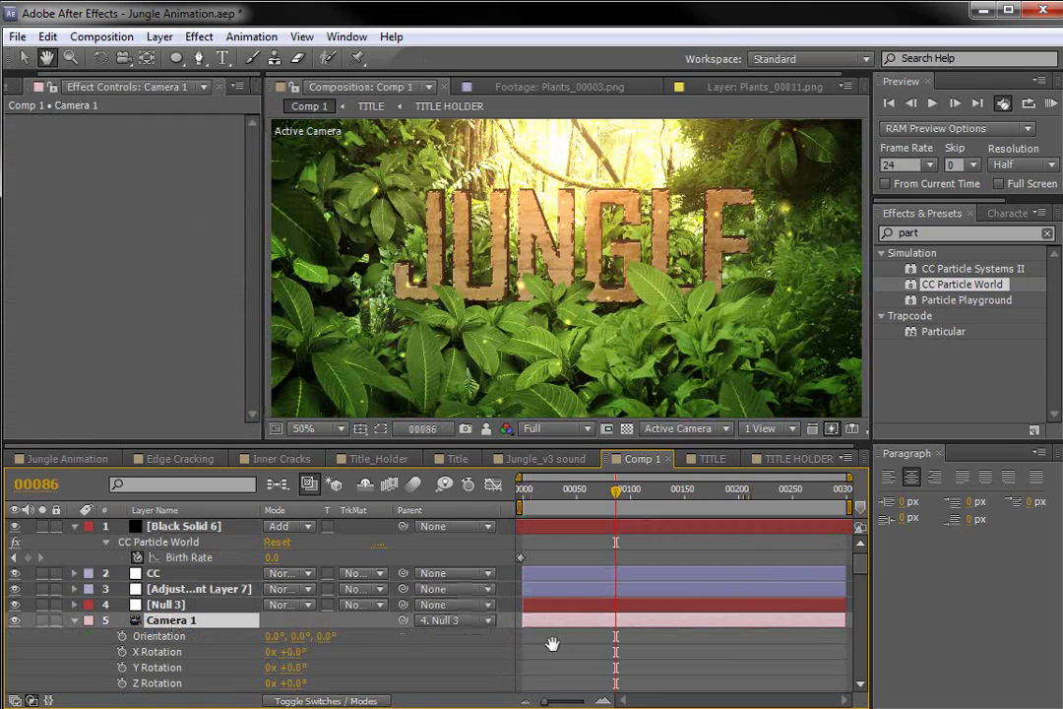
pyautogui.scroll(-1, 394, 630)
pyautogui.click(122, 626)
pyautogui.click(121, 642)
pyautogui.click(121, 658)
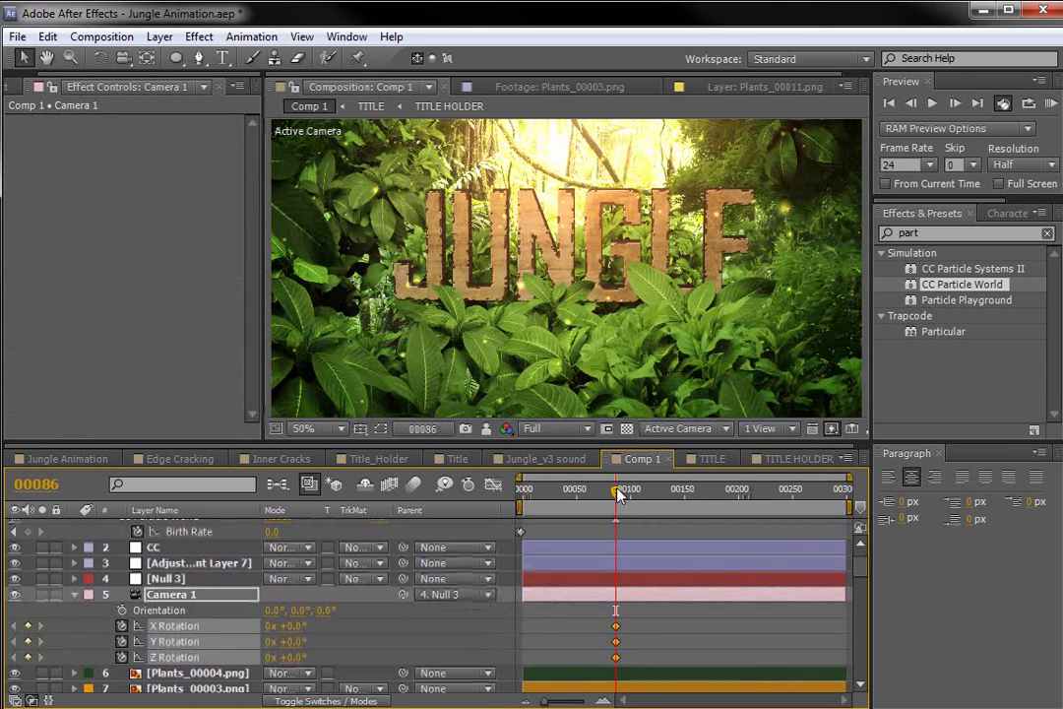
pyautogui.moveTo(616, 490); pyautogui.dragTo(581, 521)
pyautogui.moveTo(612, 640); pyautogui.dragTo(581, 641)
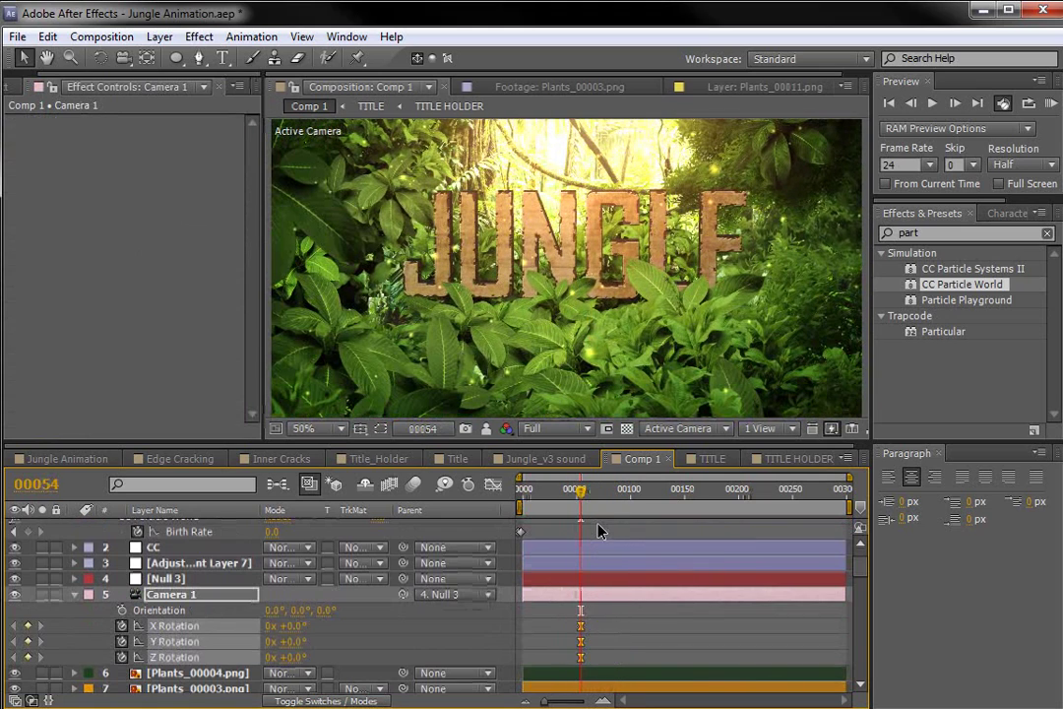
# - Set Camera 1's Y Rotation to 38° at frame 0
pyautogui.moveTo(581, 499); pyautogui.dragTo(519, 505)
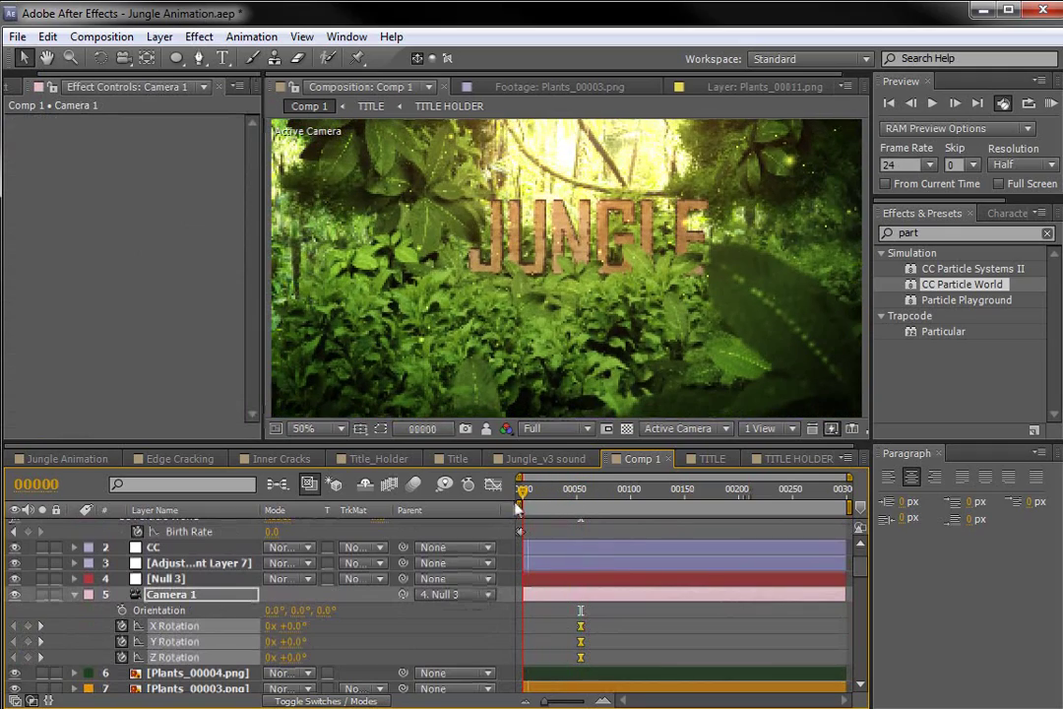
pyautogui.moveTo(298, 641); pyautogui.dragTo(339, 640)
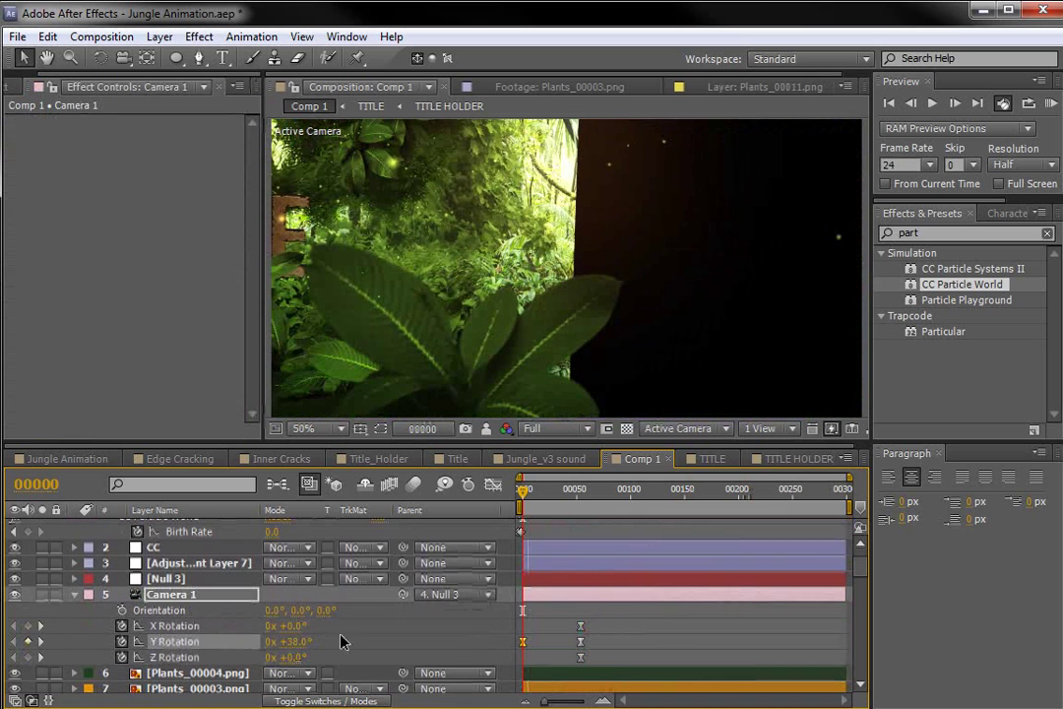
# - Adjust the Extended BG layer so it fills the empty area behind the plants at frame 0
pyautogui.scroll(-5, 202, 683)
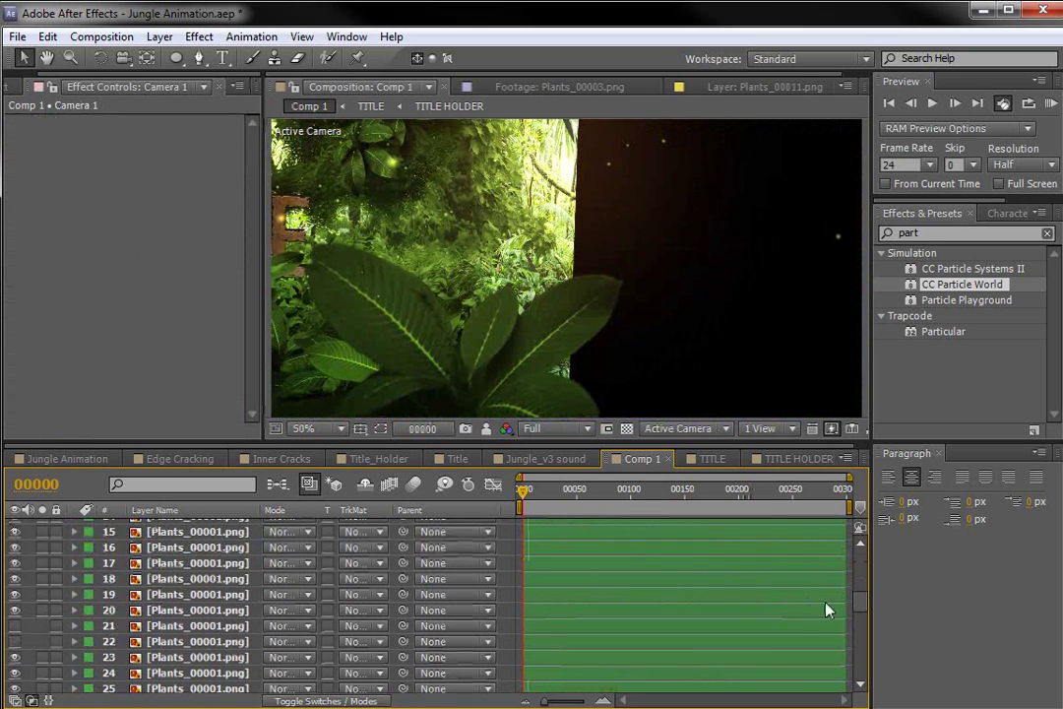
pyautogui.scroll(-12, 825, 609)
pyautogui.click(338, 376)
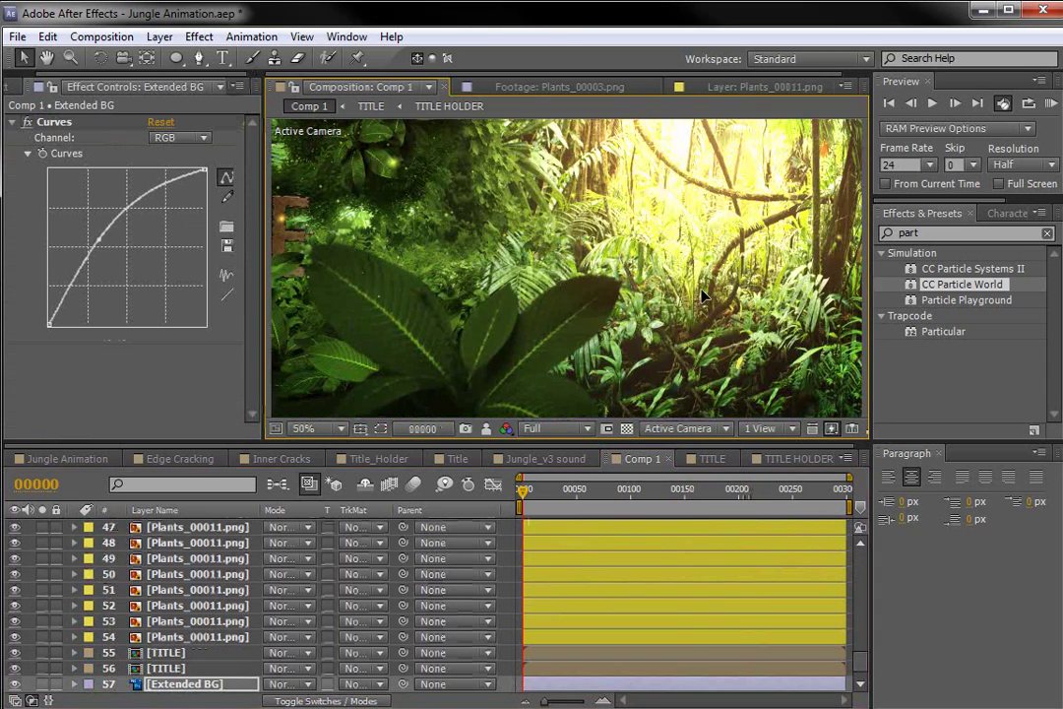
# - Rotate the Extended BG layer in Comp 1 so the jungle background covers the area behind the plants at frame 0
pyautogui.scroll(-4, 638, 261)
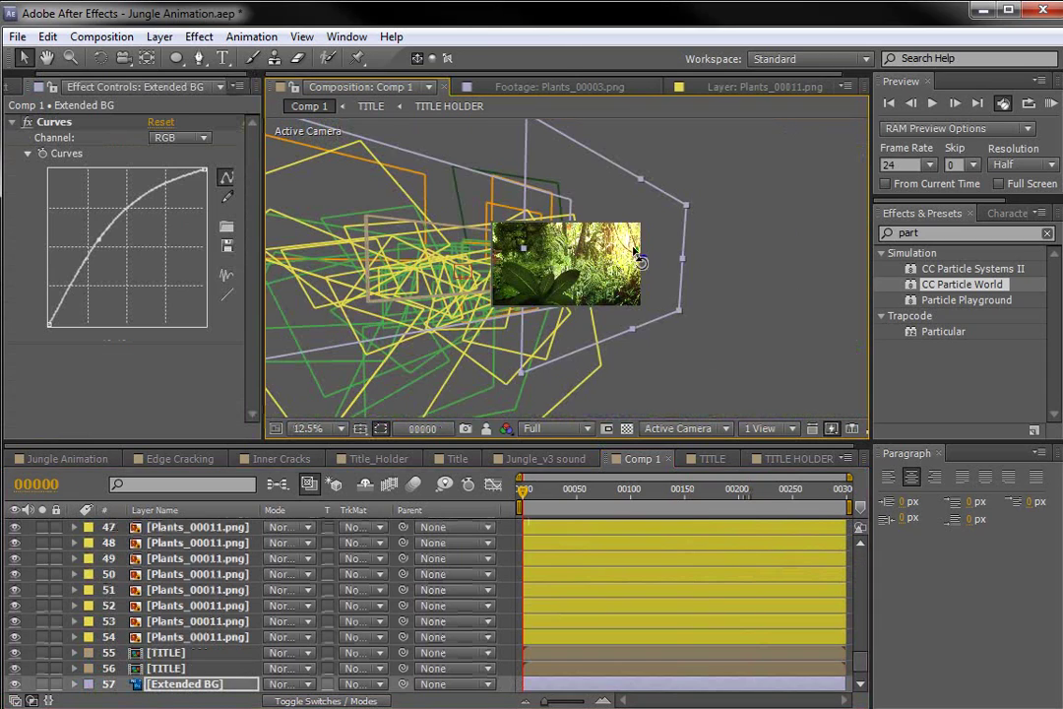
pyautogui.press('w')
pyautogui.moveTo(640, 261); pyautogui.dragTo(626, 251)
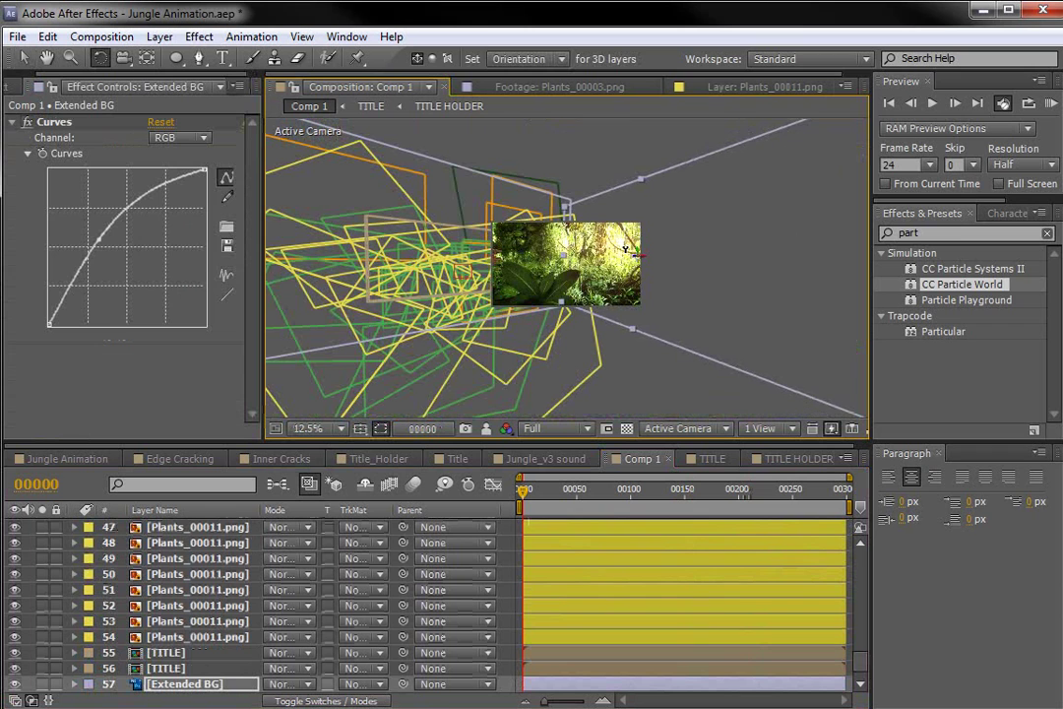
pyautogui.press('v')
pyautogui.scroll(4, 714, 254)
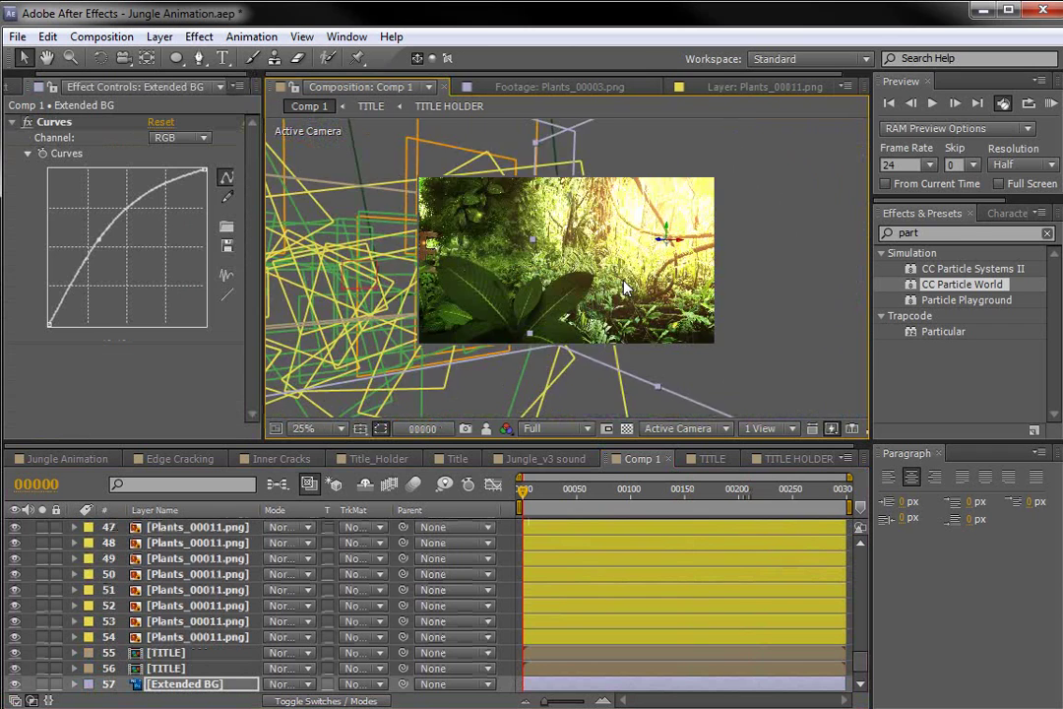
pyautogui.press('w')
pyautogui.moveTo(760, 211); pyautogui.dragTo(418, 140)
pyautogui.press('v')
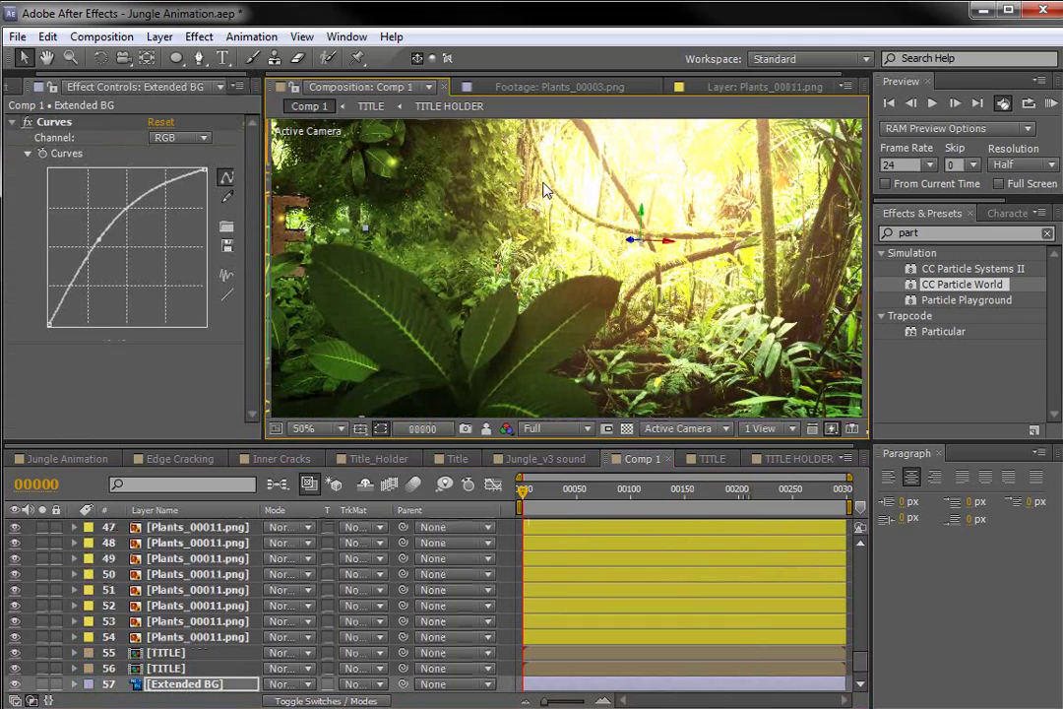
pyautogui.moveTo(523, 489)
pyautogui.mouseDown()
pyautogui.moveTo(600, 500)
pyautogui.moveTo(520, 497)
pyautogui.mouseUp()
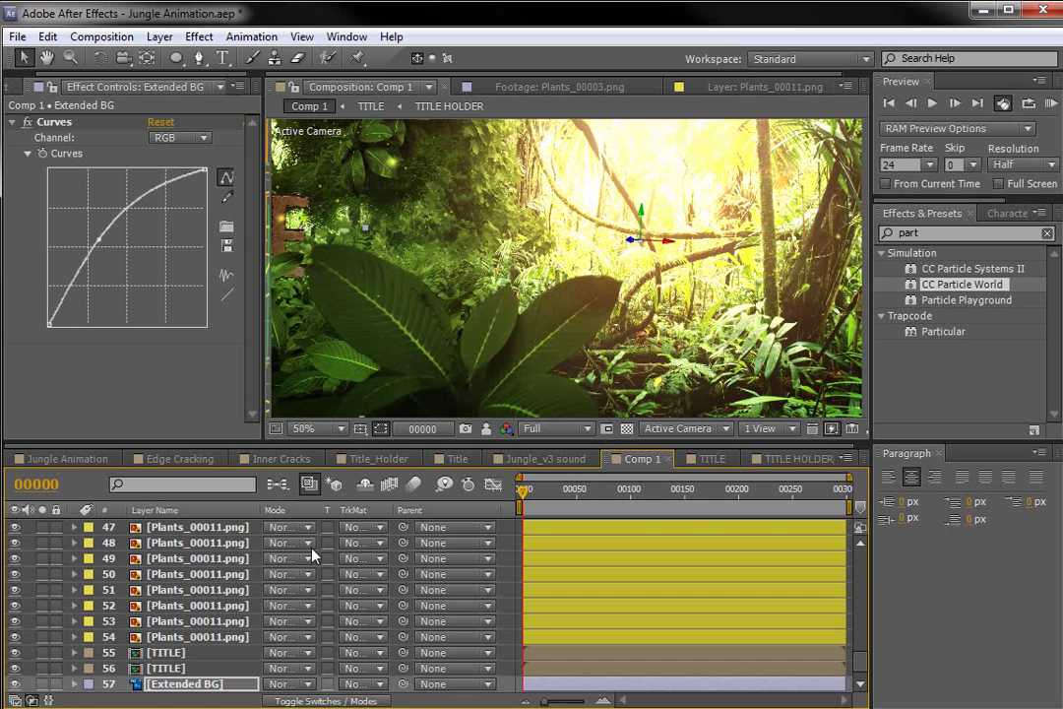
# - In the Jungle Animation composition, go to frame 20, show the layers from Adjustment Layer 4 up to Adjustment Layer 5, and hide Flare
pyautogui.click(67, 459)
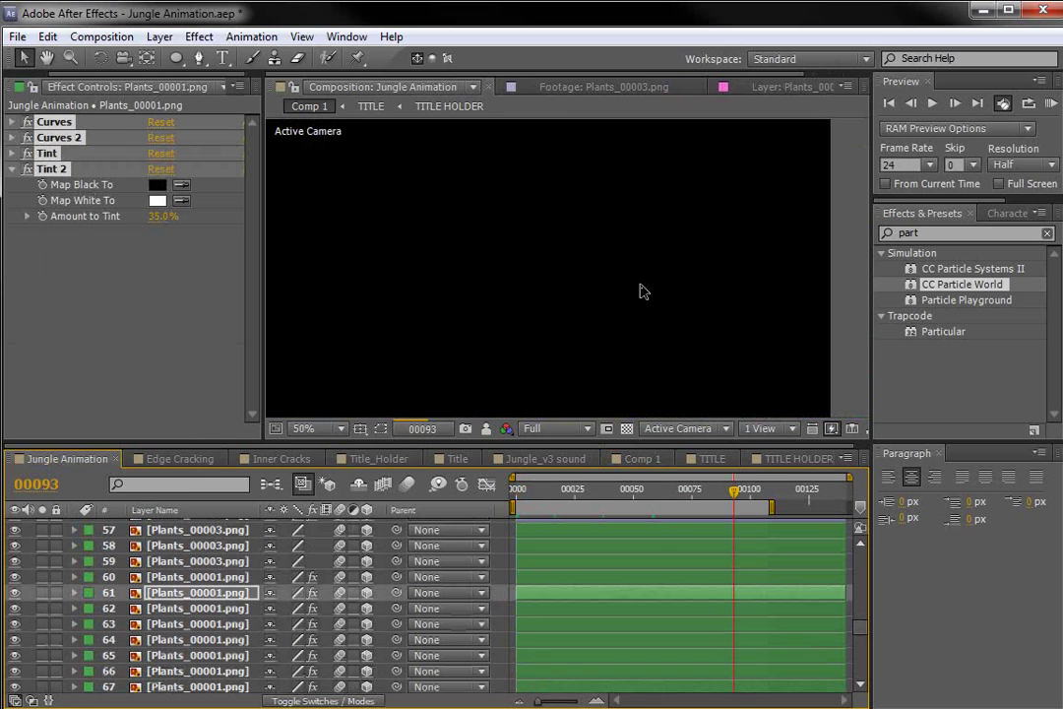
pyautogui.click(522, 491)
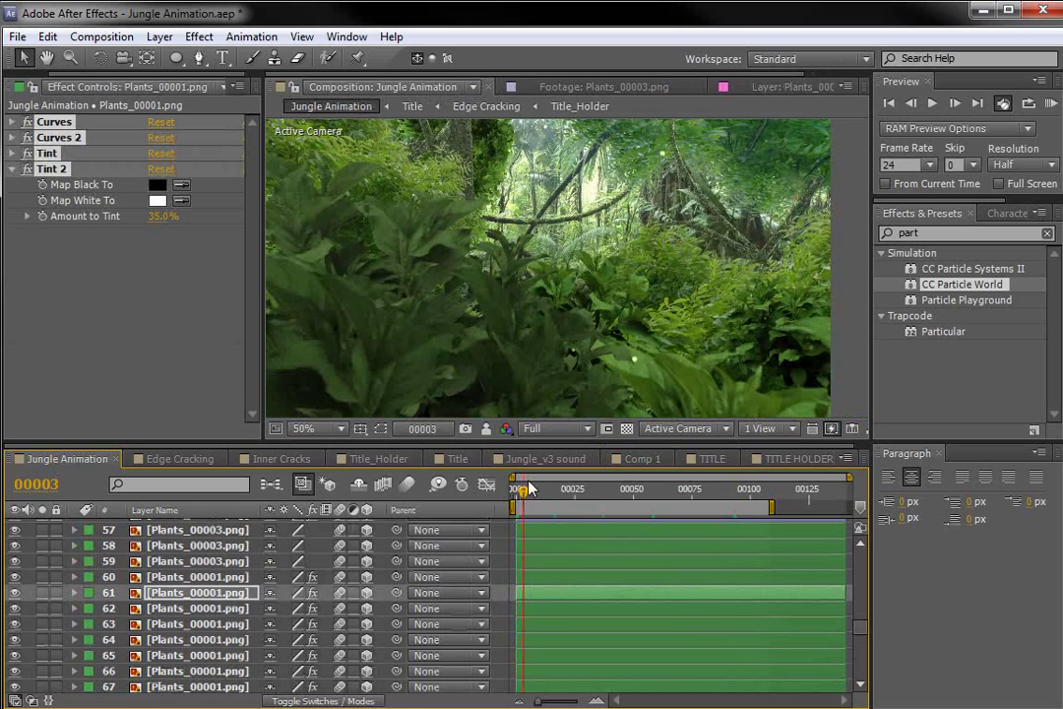
pyautogui.moveTo(523, 490); pyautogui.dragTo(563, 492)
pyautogui.moveTo(859, 631); pyautogui.dragTo(861, 569)
pyautogui.moveTo(12, 621); pyautogui.dragTo(15, 526)
pyautogui.click(15, 557)
pyautogui.click(153, 558)
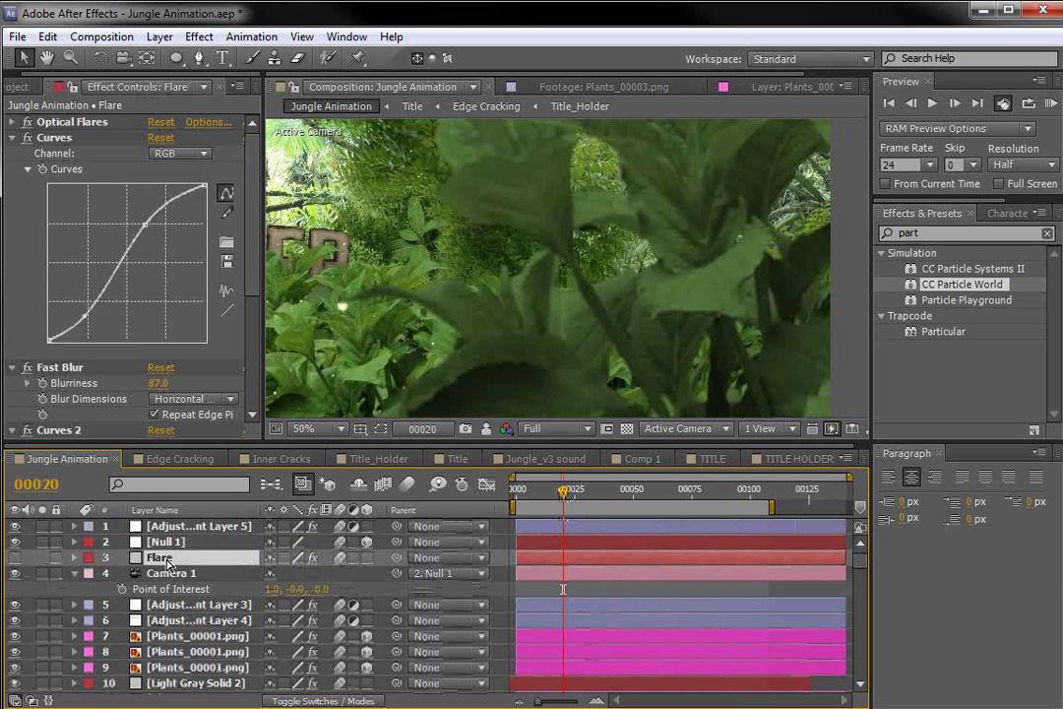
# - Scrub Jungle Animation to frame 82 and back to frame 46 to review the camera move, and preview the opening of Comp 1
pyautogui.click(170, 573)
pyautogui.moveTo(563, 491); pyautogui.dragTo(715, 503)
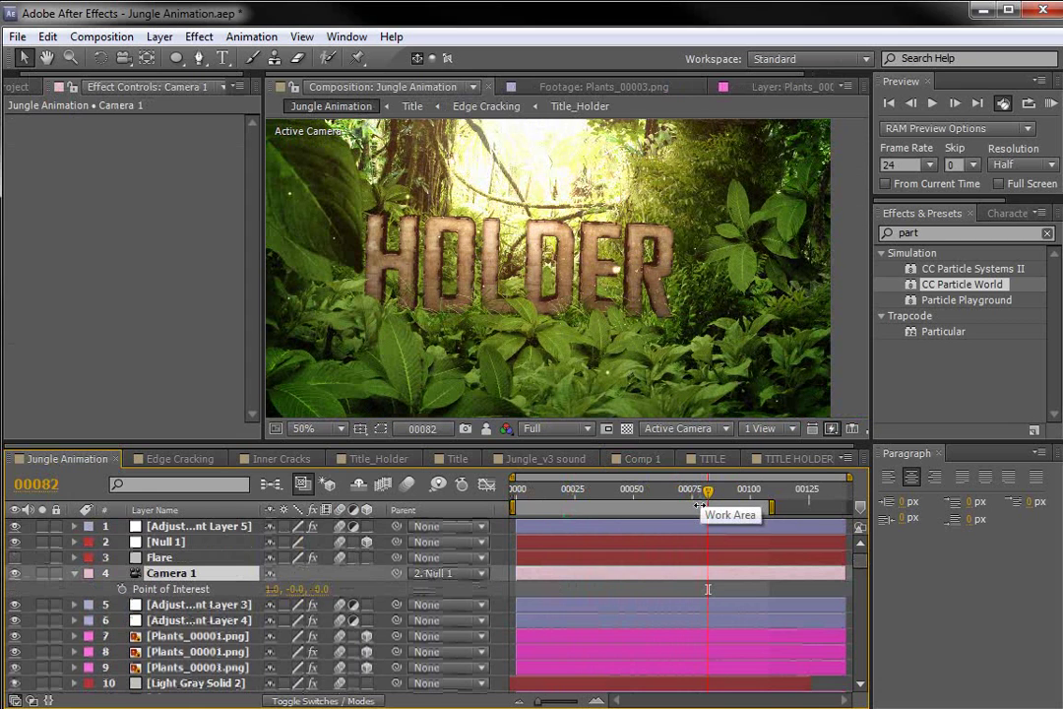
pyautogui.click(682, 489)
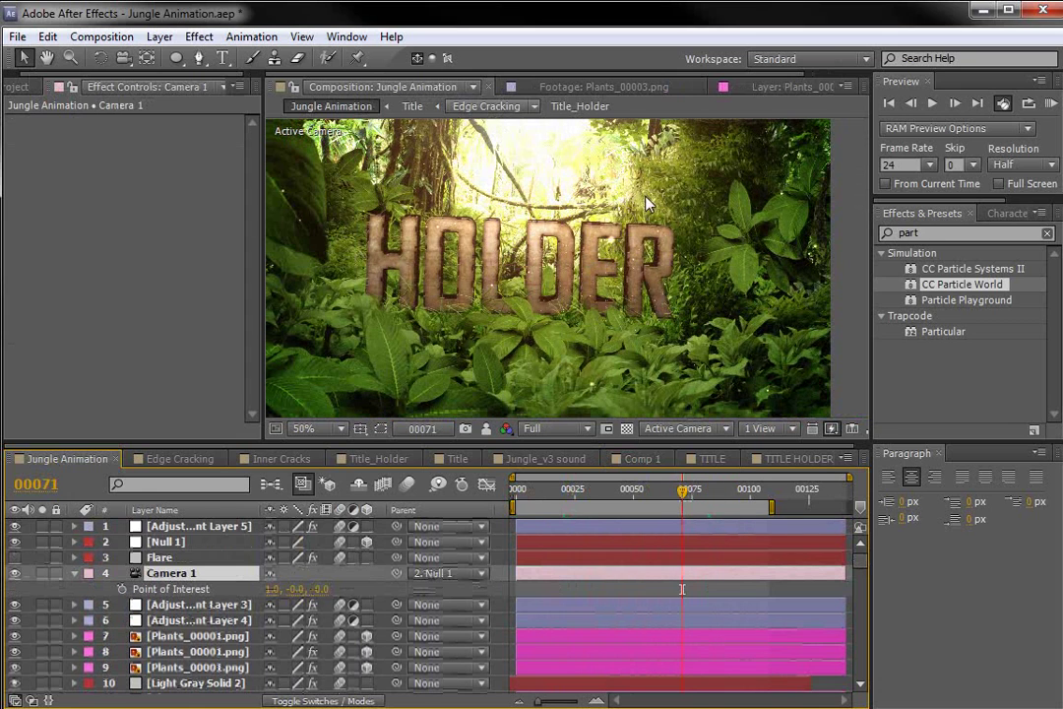
pyautogui.moveTo(672, 492); pyautogui.dragTo(624, 490)
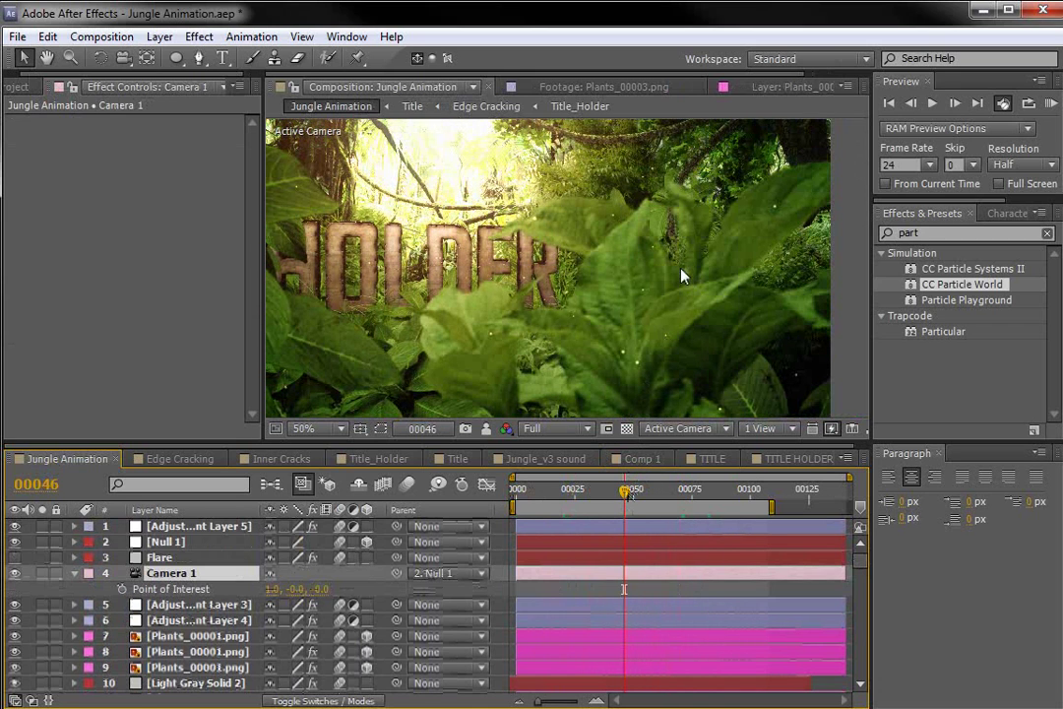
pyautogui.click(641, 458)
pyautogui.press('space')
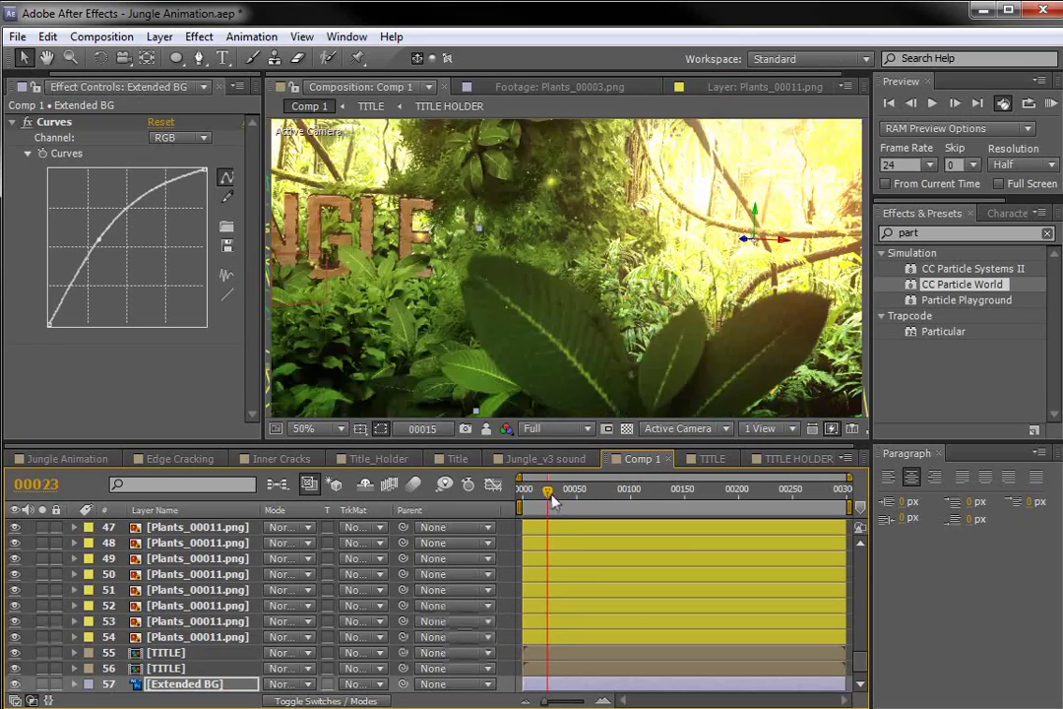